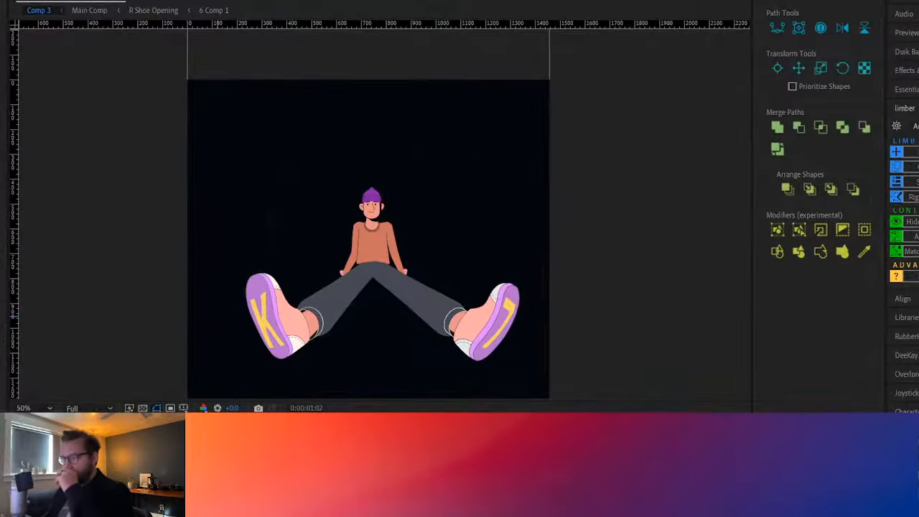
Play back the seated character's leg-swing animation in Comp 3
{"action": "key", "text": "k"}
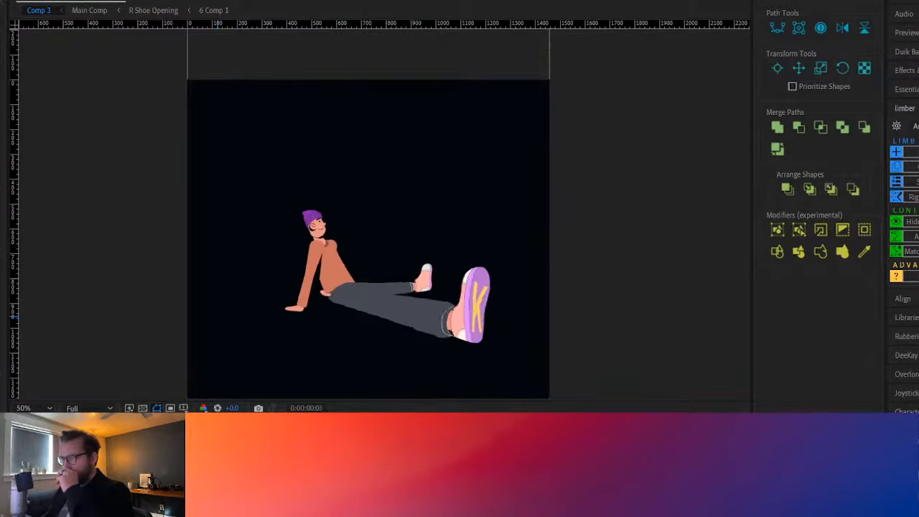
{"action": "key", "text": "k"}
{"action": "key", "text": "space"}
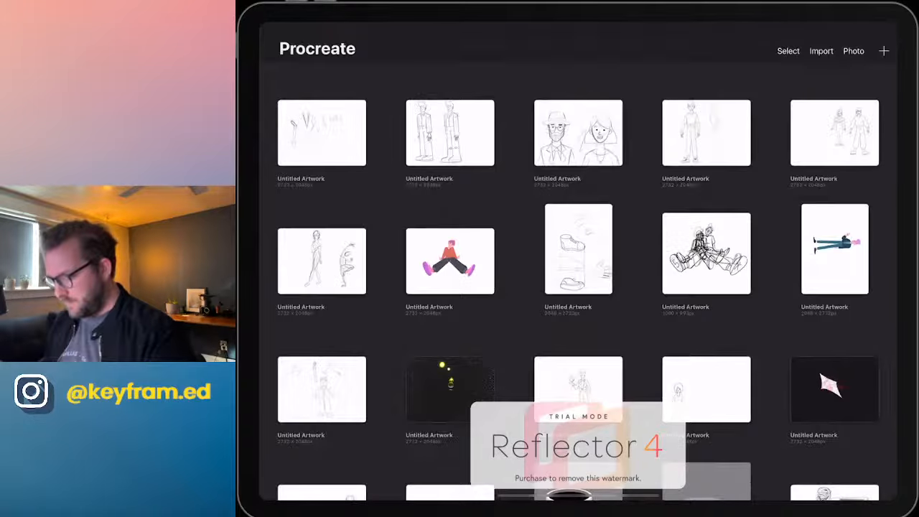
Switch to Procreate, open the line sketch of two seated figures with large shoes, and scrub through its time-lapse replay
{"action": "left_click", "coordinate": [706, 254]}
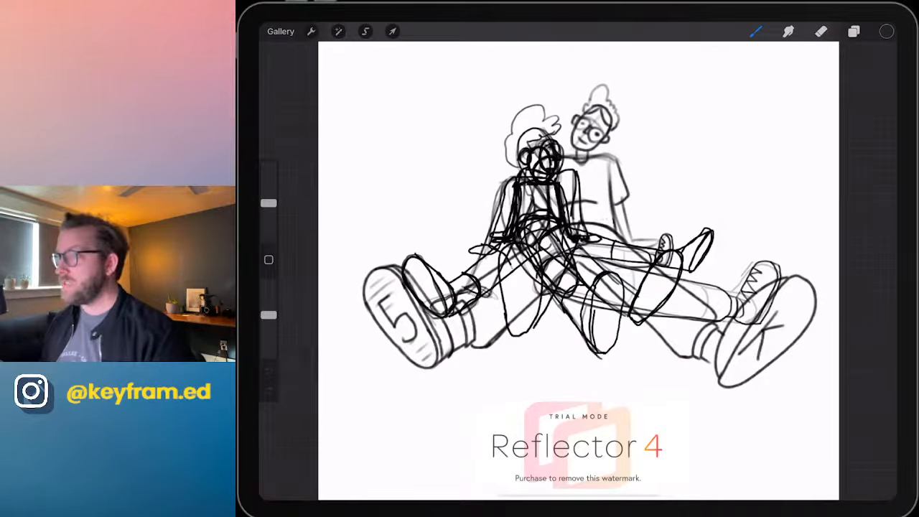
{"action": "left_click", "coordinate": [854, 30]}
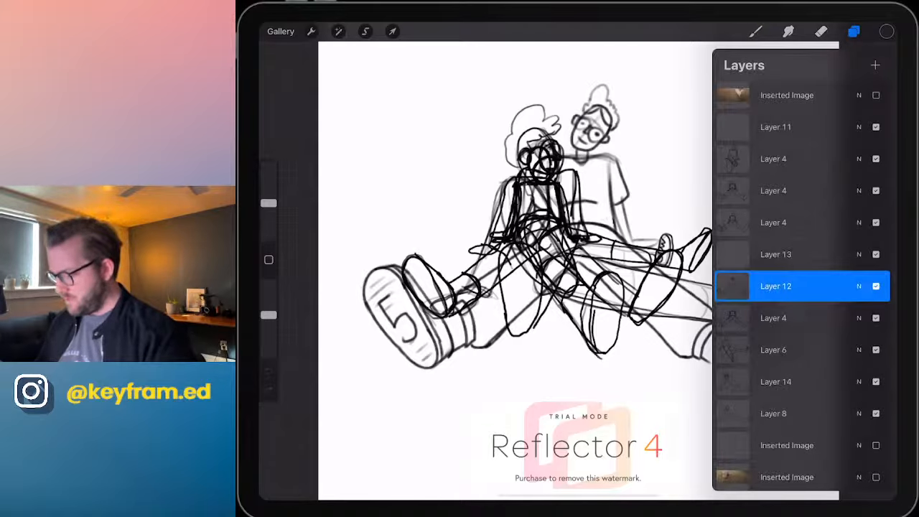
{"action": "left_click", "coordinate": [854, 31]}
{"action": "left_click", "coordinate": [311, 31]}
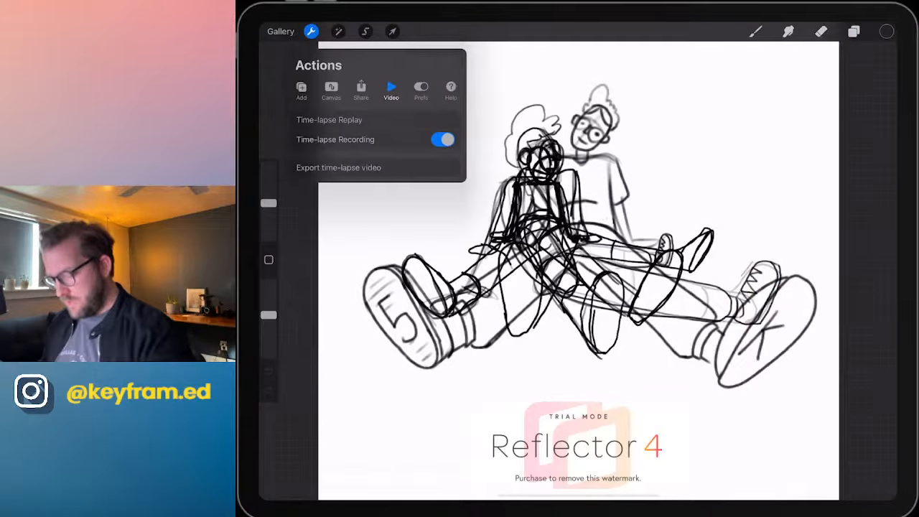
{"action": "left_click", "coordinate": [329, 119]}
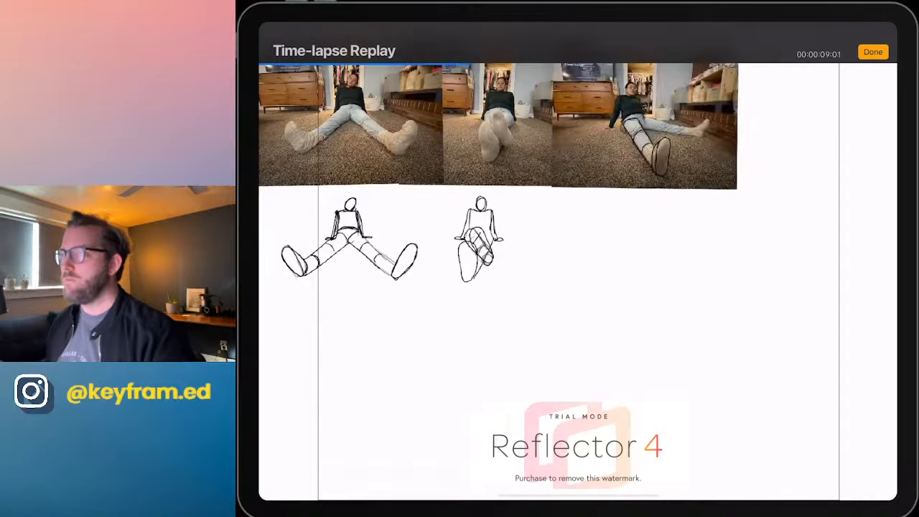
{"action": "mouse_move", "coordinate": [470, 287]}
{"action": "left_mouse_down"}
{"action": "mouse_move", "coordinate": [382, 287]}
{"action": "mouse_move", "coordinate": [397, 287]}
{"action": "left_mouse_up"}
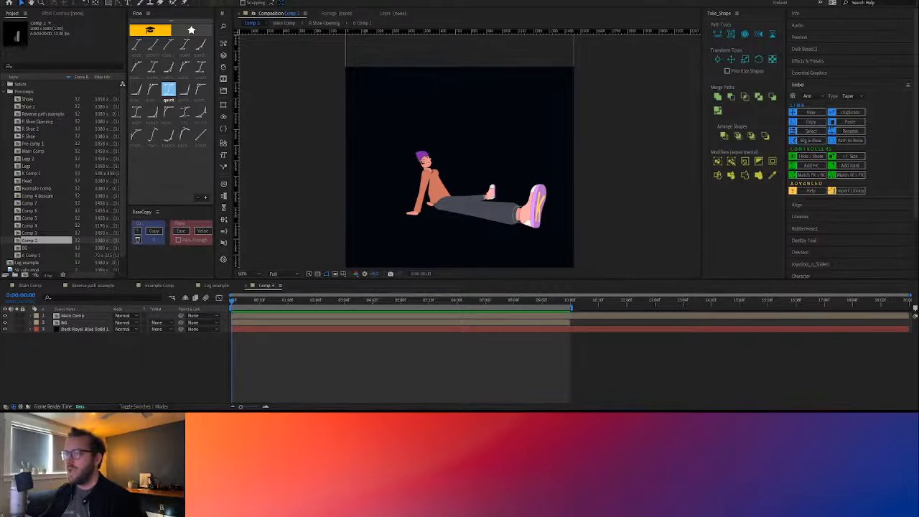
Switch to After Effects, open the Leg example composition and preview the rough pose sketches
{"action": "left_click", "coordinate": [216, 286]}
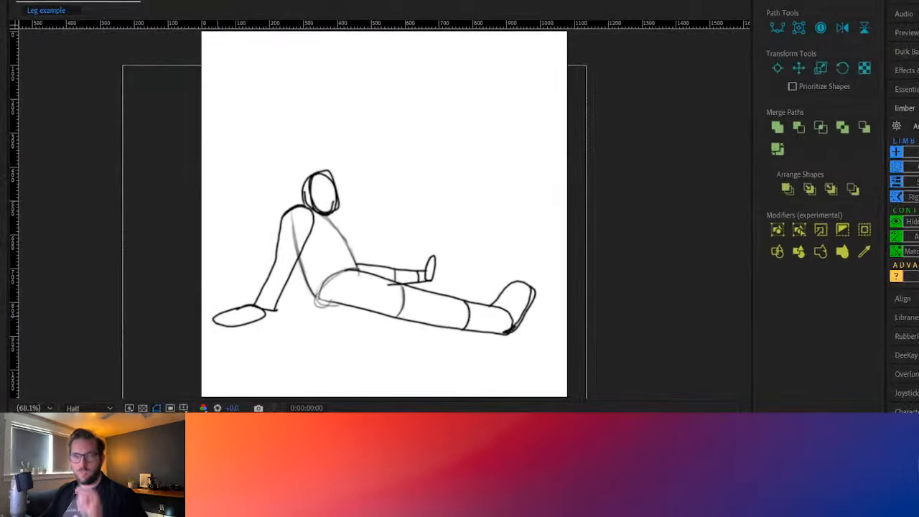
{"action": "key", "text": "space"}
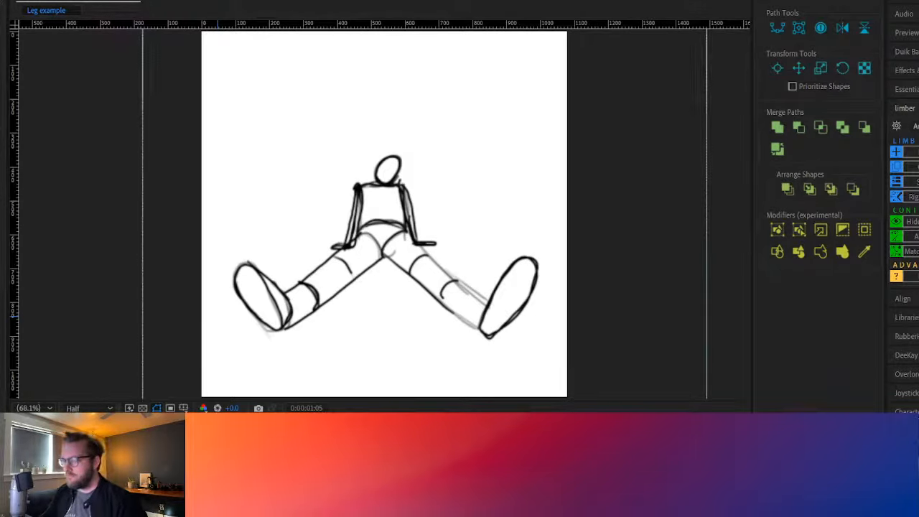
{"action": "key", "text": "space"}
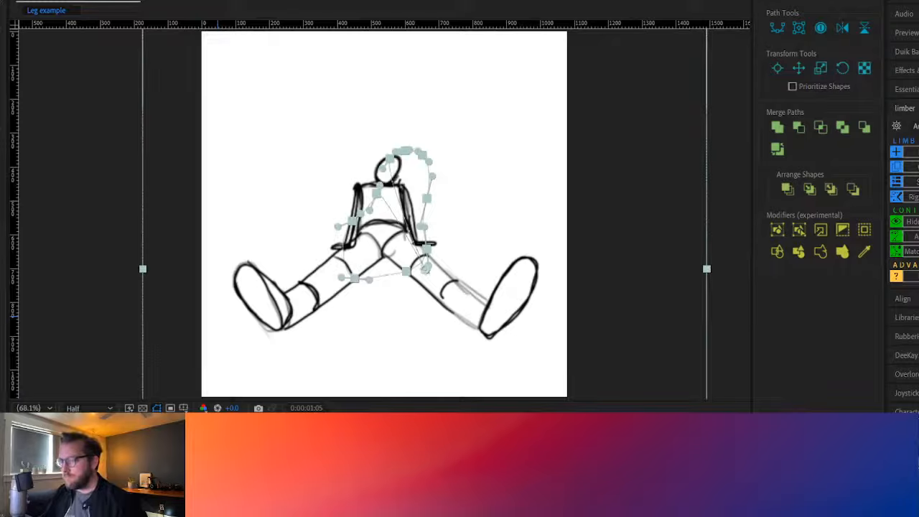
Delete the surplus position keyframes from the sketch video layer and preview the simplified motion
{"action": "key", "text": "Delete"}
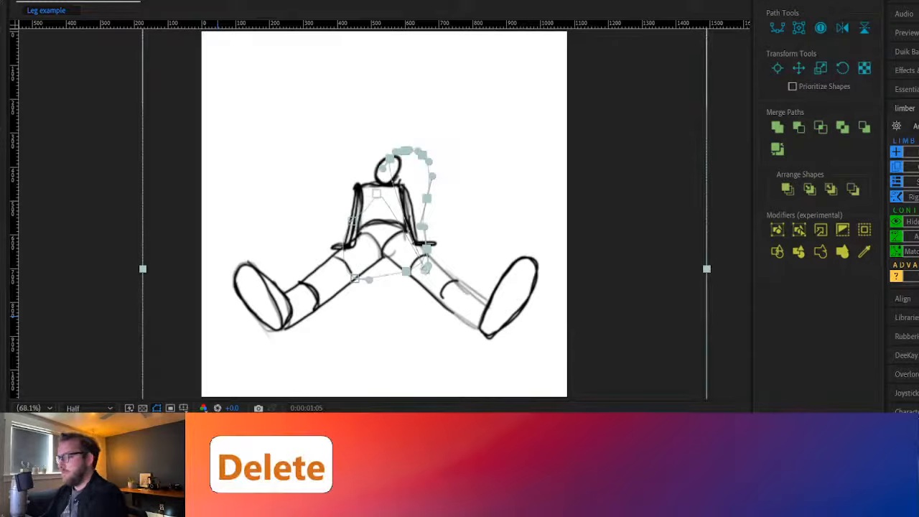
{"action": "key", "text": "Delete"}
{"action": "key", "text": "Delete"}
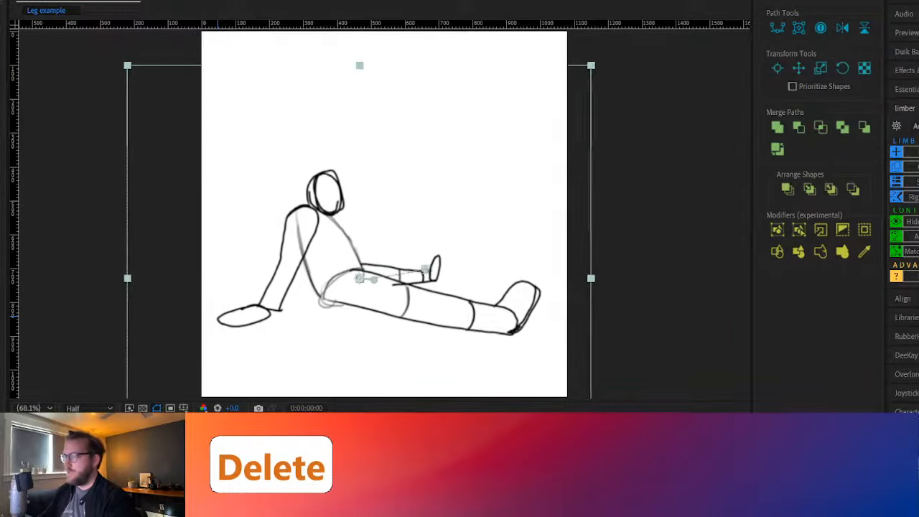
{"action": "key", "text": "space"}
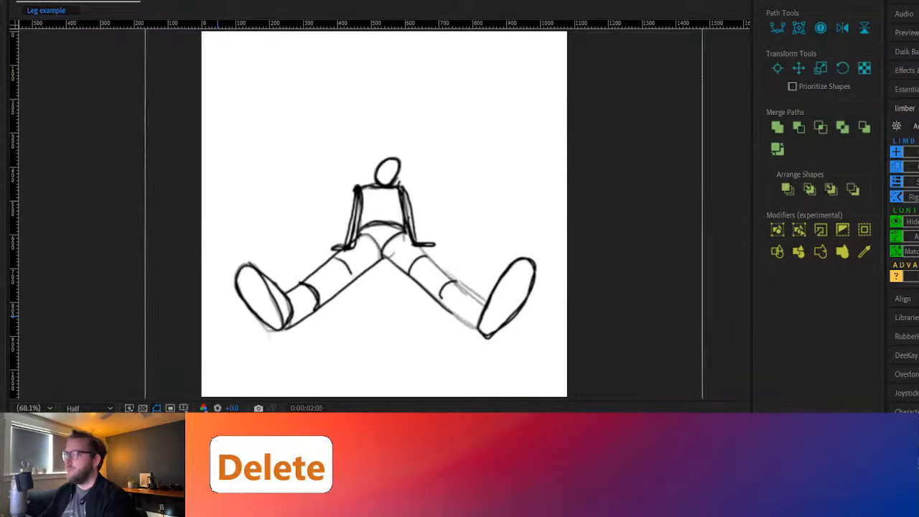
{"action": "key", "text": "space"}
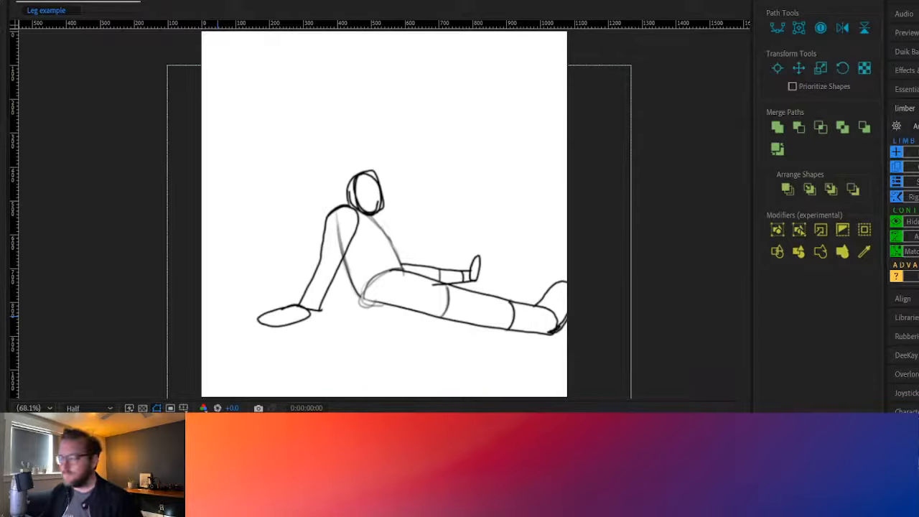
Adjust the sketch layer's scale and position at the first frame to line up the side pose with the front pose, checking it in playback
{"action": "key", "text": "space"}
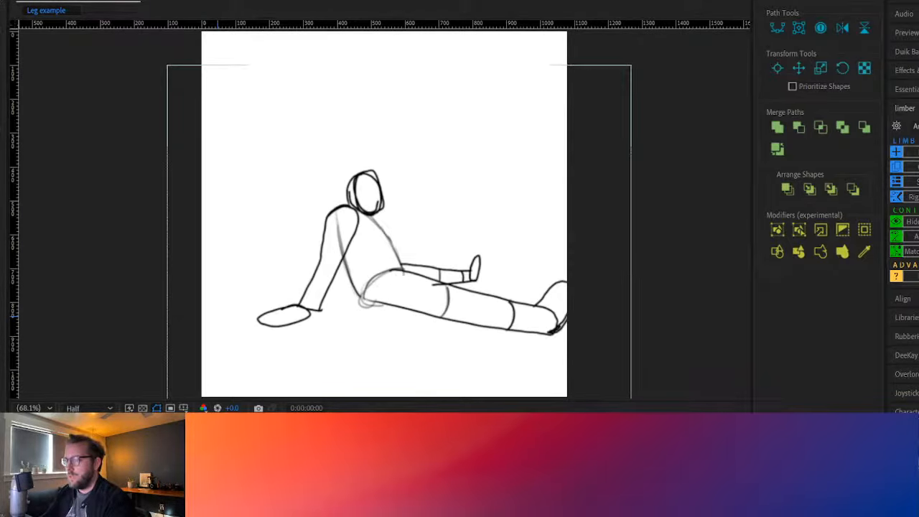
{"action": "key", "text": "s"}
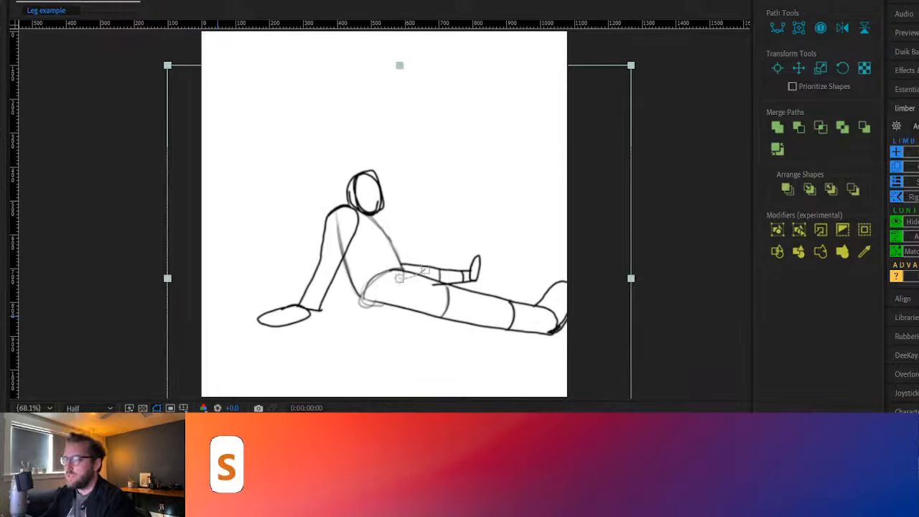
{"action": "key", "text": "space"}
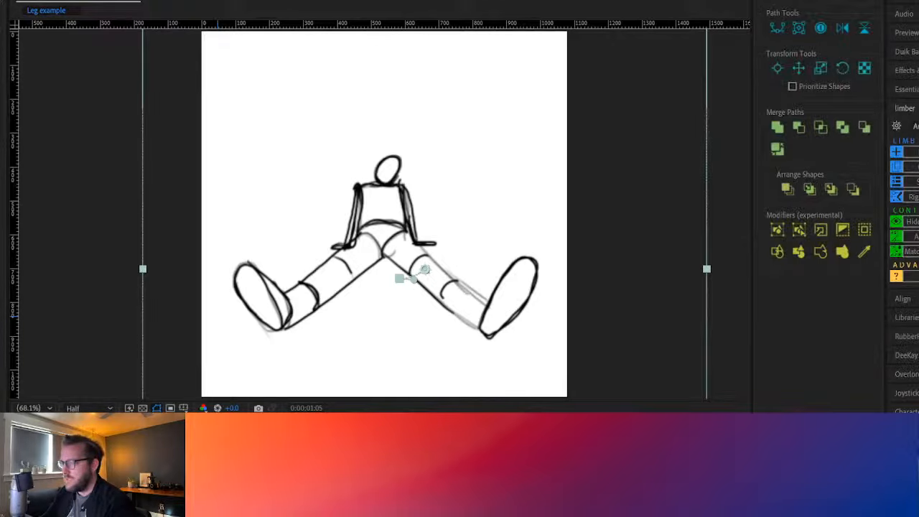
{"action": "key", "text": "space"}
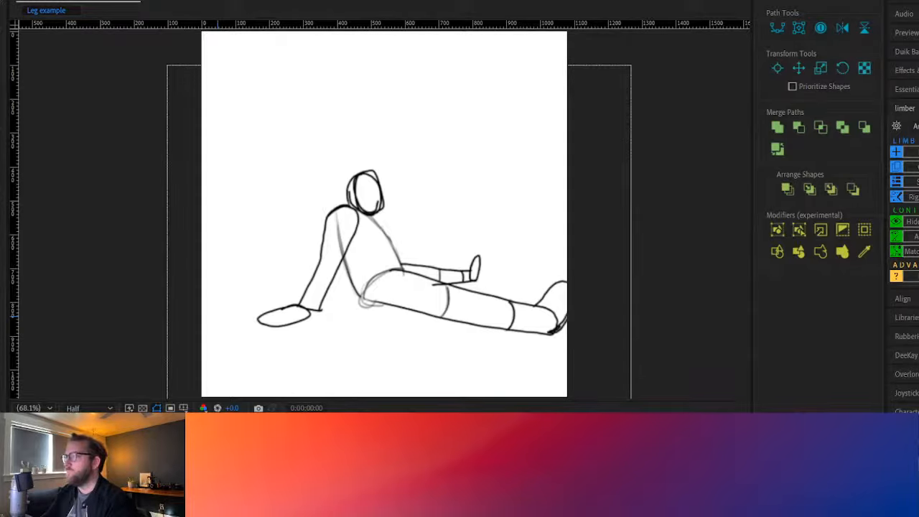
{"action": "key", "text": "space"}
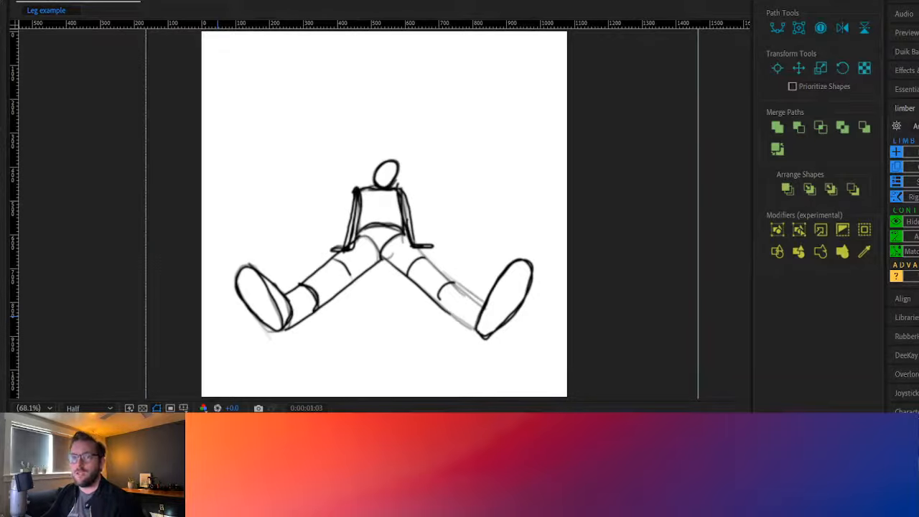
{"action": "key", "text": "Home"}
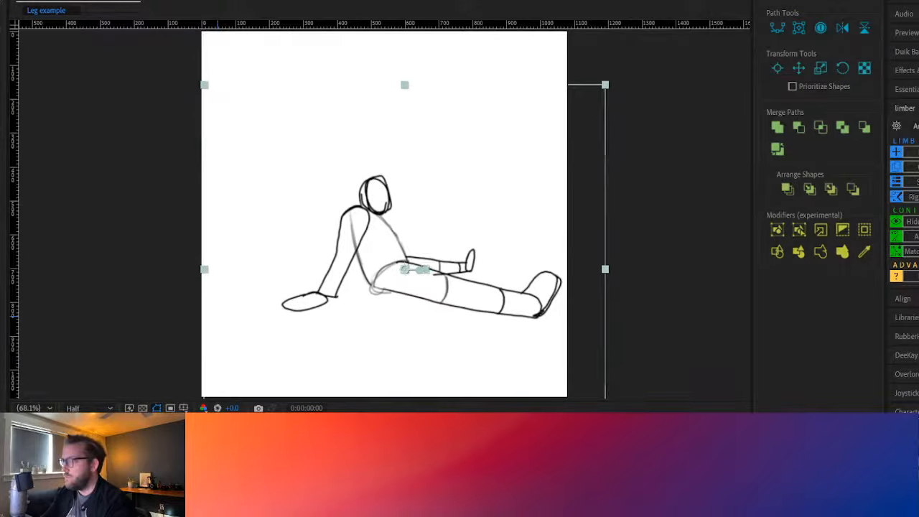
{"action": "left_click", "coordinate": [294, 346]}
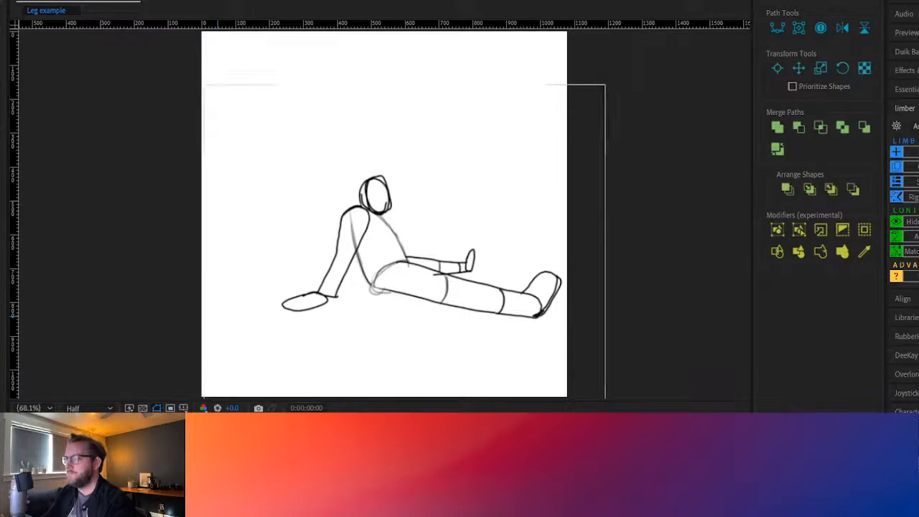
{"action": "left_click", "coordinate": [218, 316]}
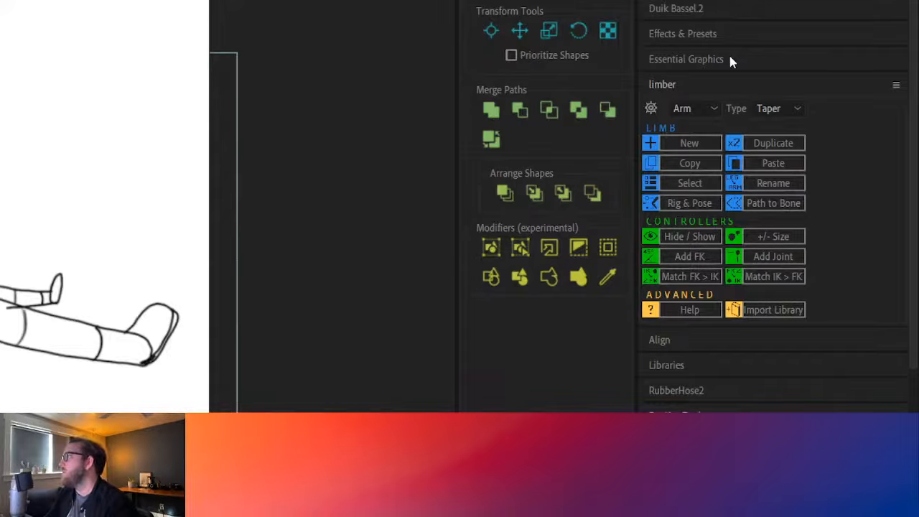
Create a new Limber limb of kind Leg with the Taper type, named "left"
{"action": "left_click", "coordinate": [685, 144]}
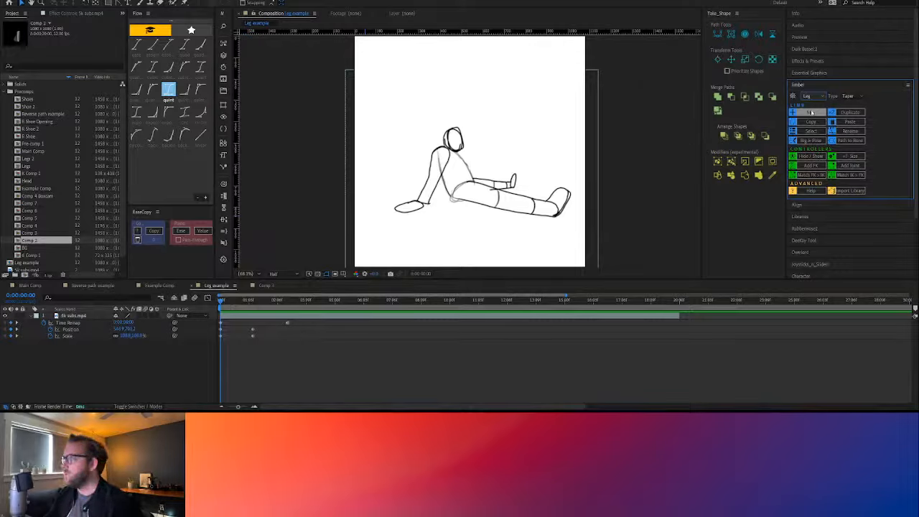
{"action": "left_click", "coordinate": [810, 112]}
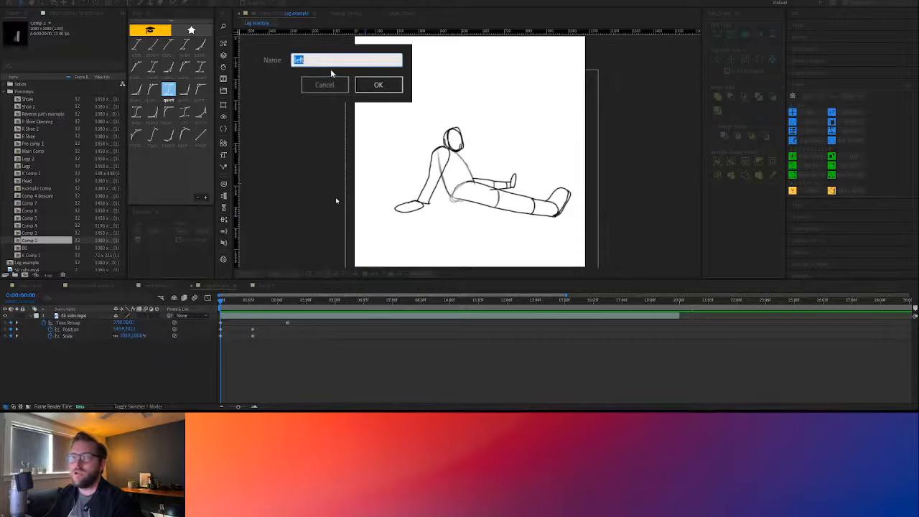
{"action": "left_click_drag", "start_coordinate": [324, 61], "coordinate": [264, 61]}
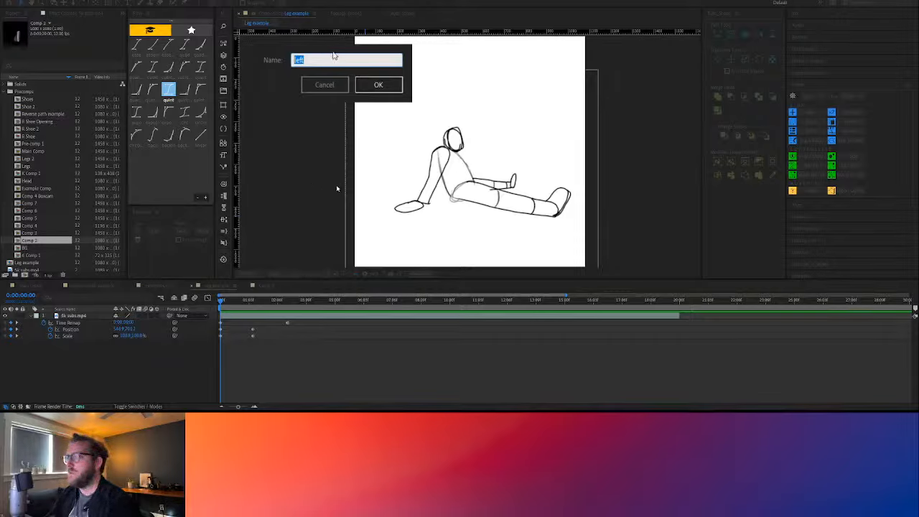
{"action": "left_click", "coordinate": [378, 85]}
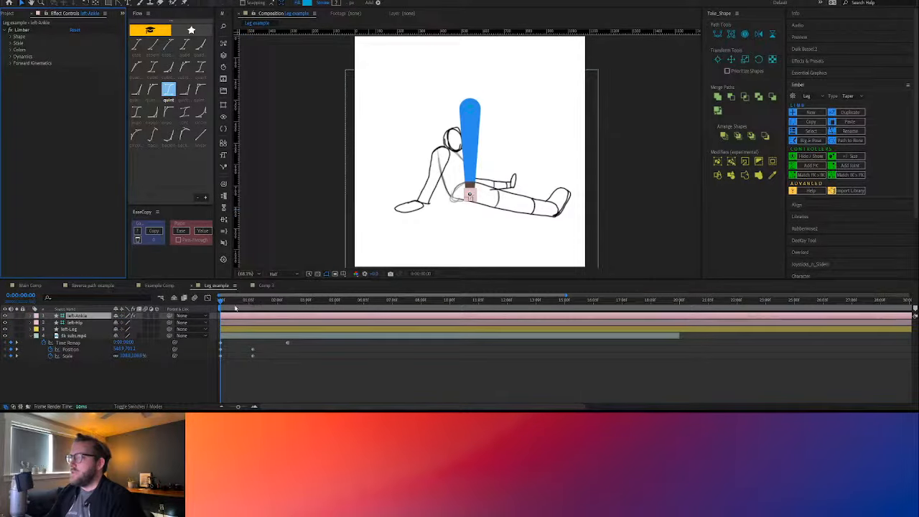
At 0:00:01:05, place the leg's hip and ankle controllers over one leg of the front-facing sketch
{"action": "left_click_drag", "start_coordinate": [224, 303], "coordinate": [254, 308]}
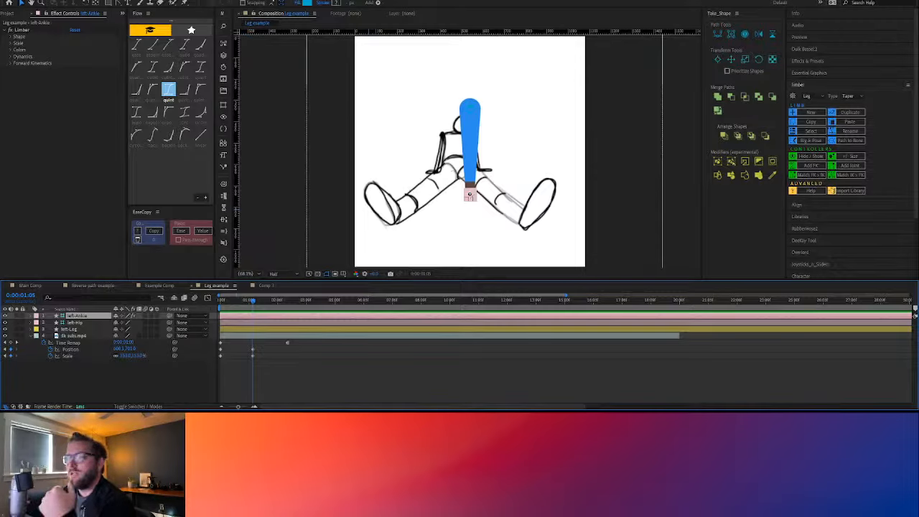
{"action": "left_click", "coordinate": [473, 148]}
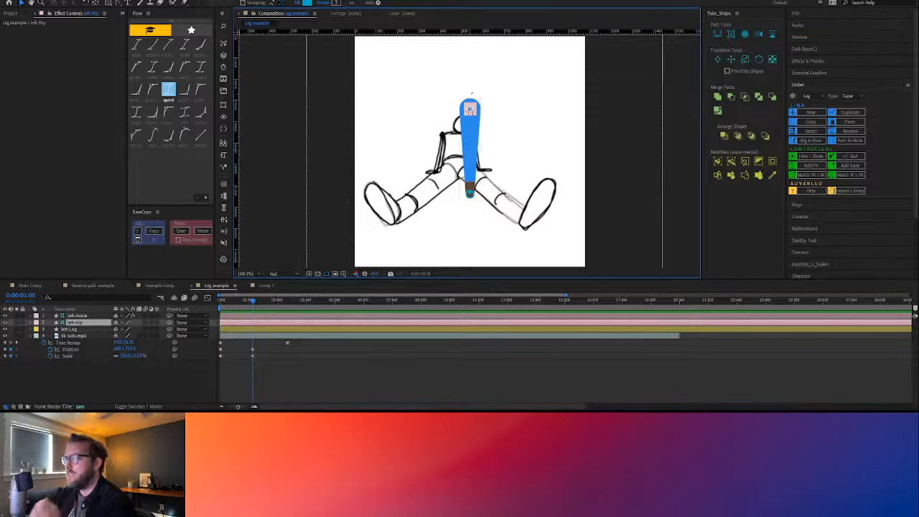
{"action": "left_click_drag", "start_coordinate": [470, 109], "coordinate": [391, 214]}
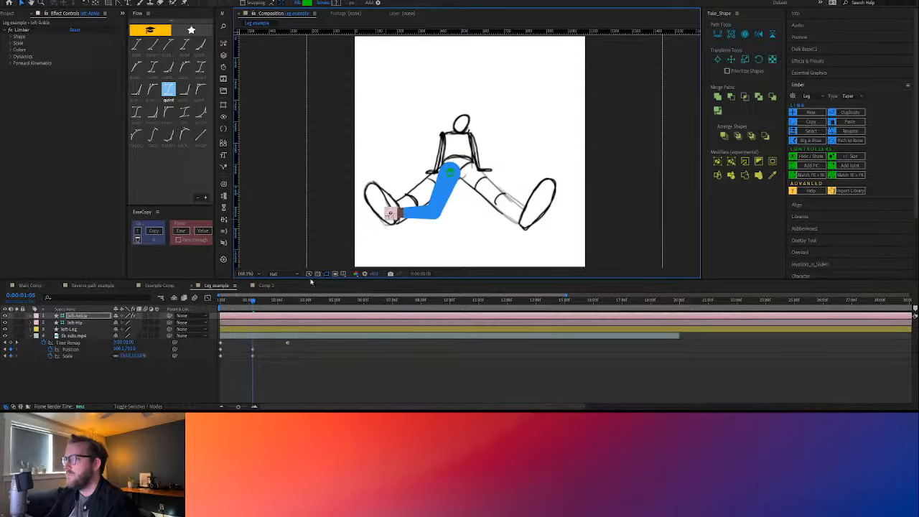
At the first frame, place the hip controller on the side-pose sketch's hip and the ankle controller at its near foot
{"action": "left_click_drag", "start_coordinate": [243, 305], "coordinate": [208, 298]}
{"action": "left_click_drag", "start_coordinate": [450, 172], "coordinate": [466, 192]}
{"action": "left_click_drag", "start_coordinate": [392, 215], "coordinate": [551, 209]}
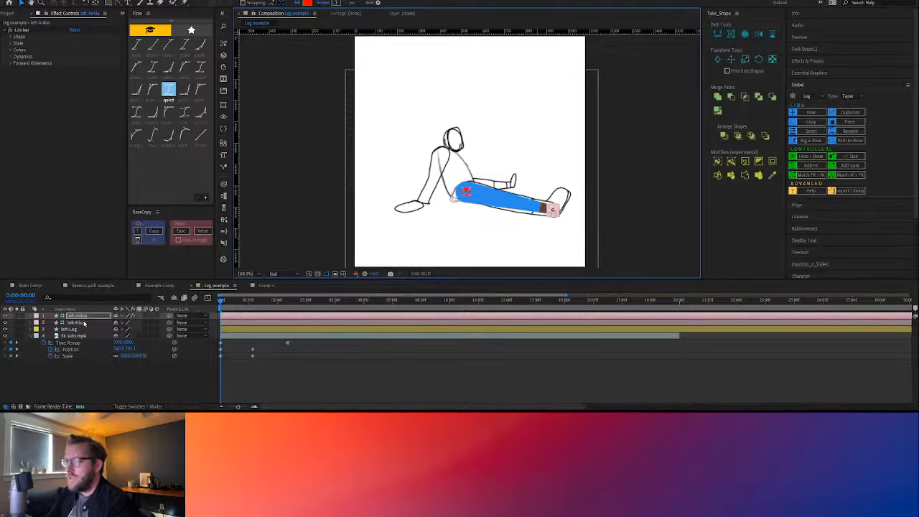
Lengthen the left leg through the ankle controller's Shape settings, setting Upper Length to 228 and Lower Length to 234
{"action": "left_click", "coordinate": [80, 316]}
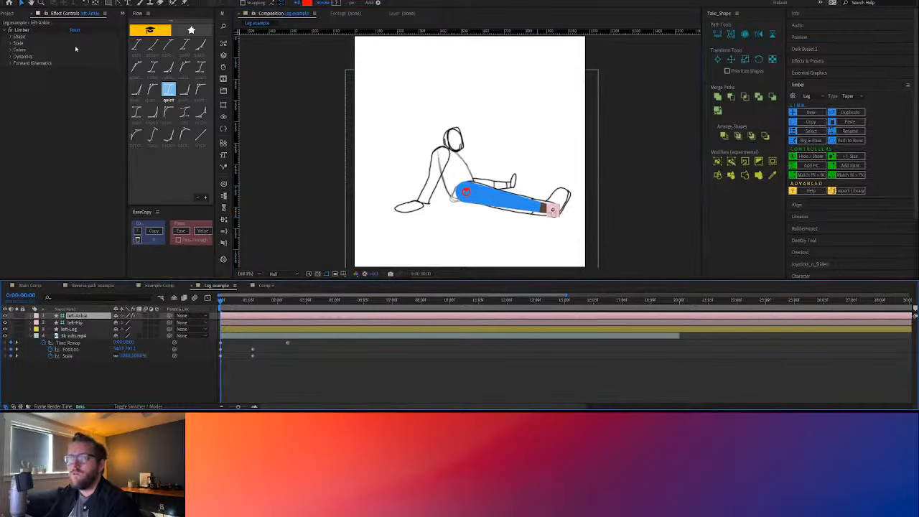
{"action": "left_click", "coordinate": [10, 37]}
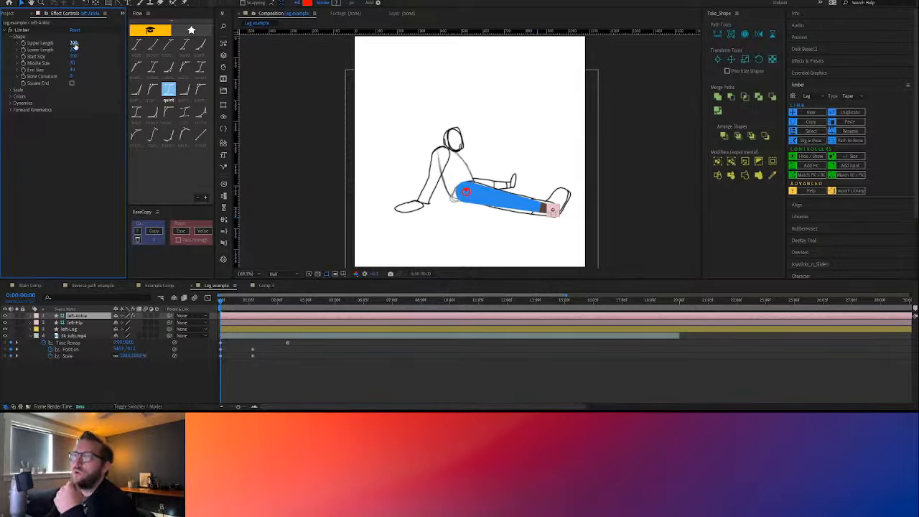
{"action": "mouse_move", "coordinate": [74, 44]}
{"action": "left_mouse_down"}
{"action": "mouse_move", "coordinate": [89, 47]}
{"action": "mouse_move", "coordinate": [84, 53]}
{"action": "left_mouse_up"}
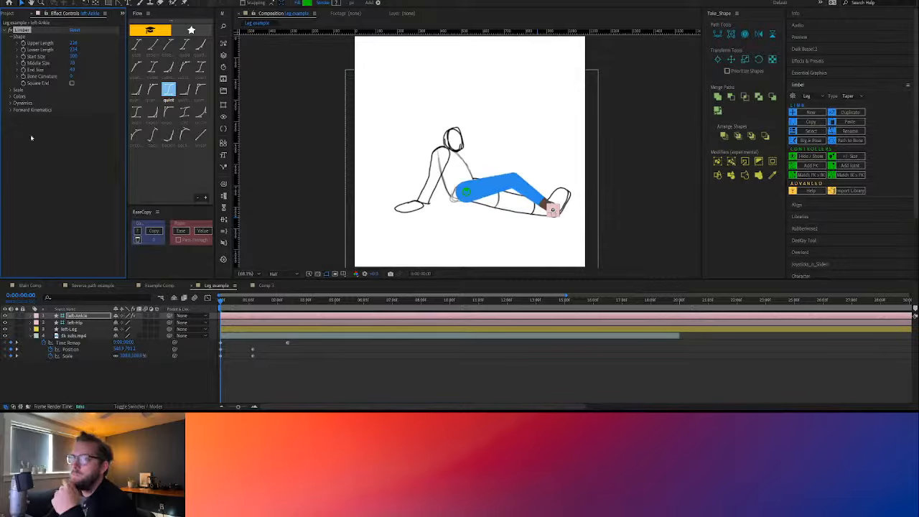
Change the left leg's Upper Color to dark blue 244F79 in the ankle controller's Colors settings
{"action": "left_click", "coordinate": [11, 96]}
{"action": "left_click", "coordinate": [75, 130]}
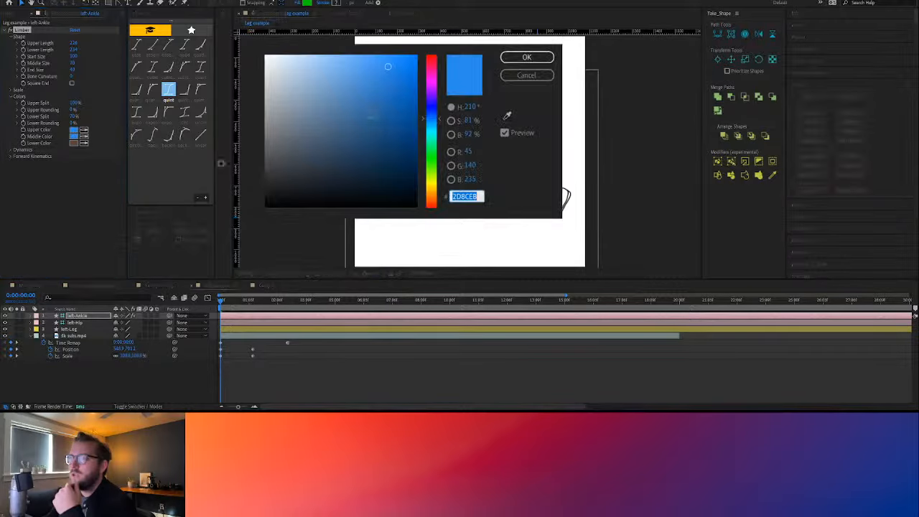
{"action": "mouse_move", "coordinate": [280, 58]}
{"action": "left_mouse_down"}
{"action": "mouse_move", "coordinate": [340, 125]}
{"action": "mouse_move", "coordinate": [379, 139]}
{"action": "mouse_move", "coordinate": [371, 135]}
{"action": "left_mouse_up"}
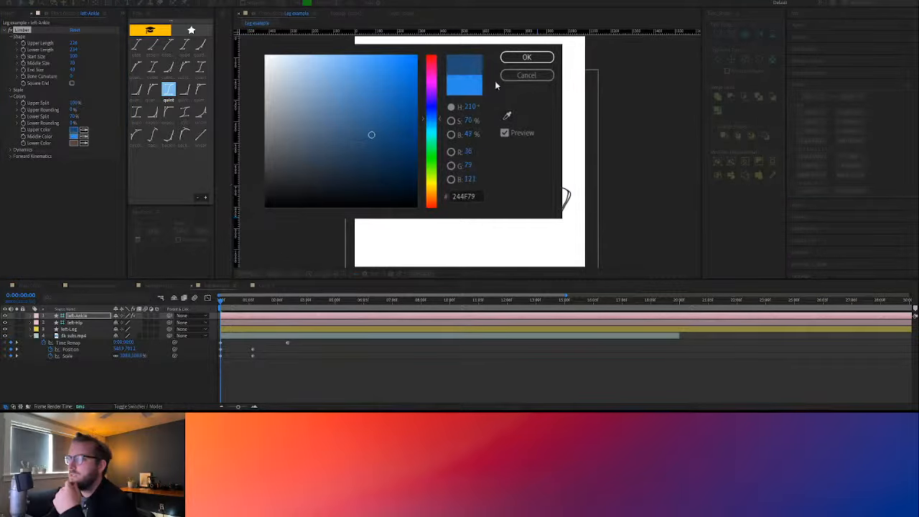
{"action": "left_click", "coordinate": [521, 59]}
{"action": "left_click", "coordinate": [489, 194]}
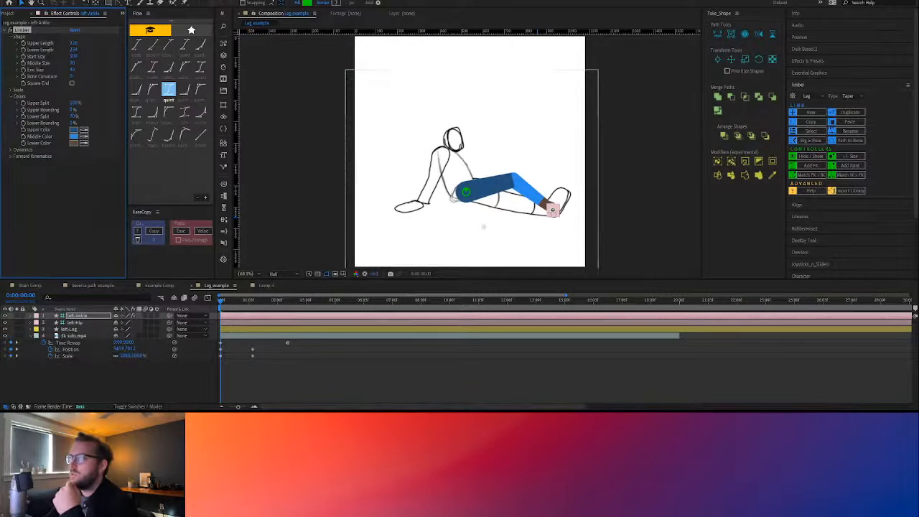
Widen the left leg at the knee and ankle by increasing the ankle controller's Middle Size and End Size
{"action": "left_click", "coordinate": [508, 181]}
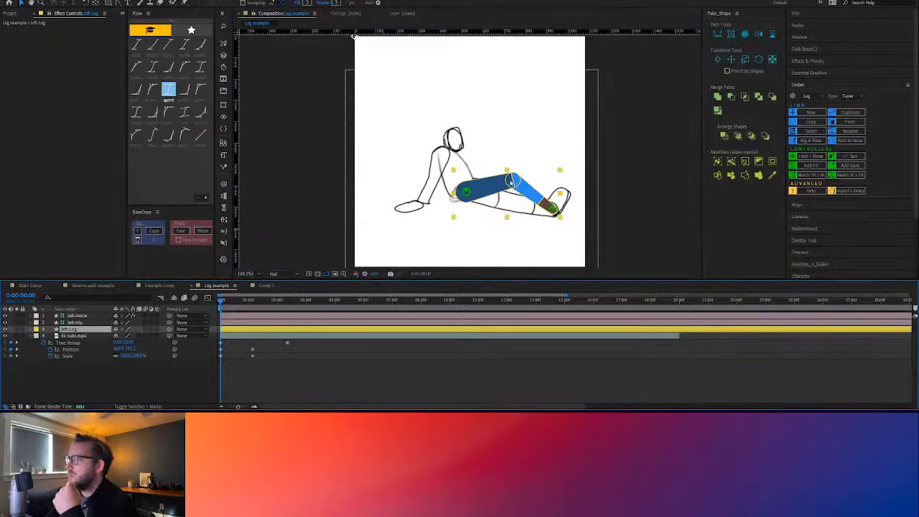
{"action": "left_click", "coordinate": [74, 323]}
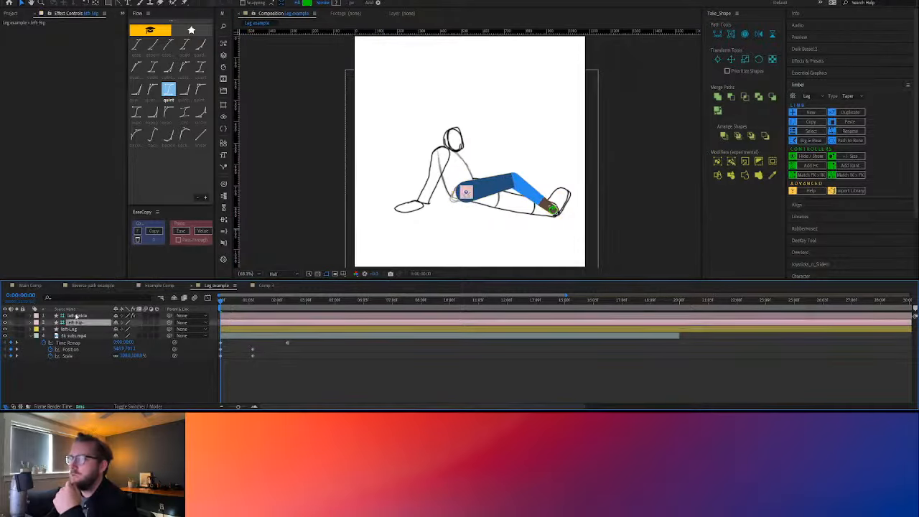
{"action": "left_click", "coordinate": [75, 316]}
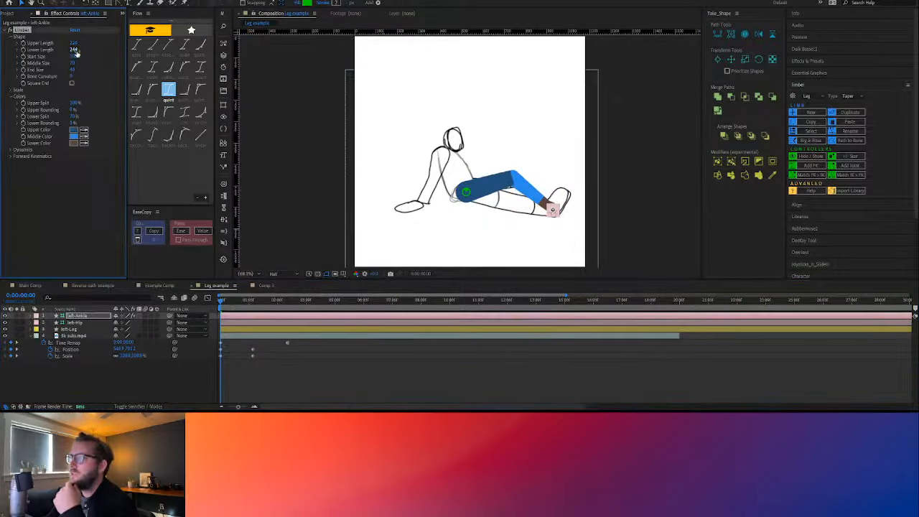
{"action": "mouse_move", "coordinate": [73, 63]}
{"action": "left_mouse_down"}
{"action": "mouse_move", "coordinate": [89, 57]}
{"action": "mouse_move", "coordinate": [76, 58]}
{"action": "mouse_move", "coordinate": [84, 71]}
{"action": "mouse_move", "coordinate": [78, 66]}
{"action": "left_mouse_up"}
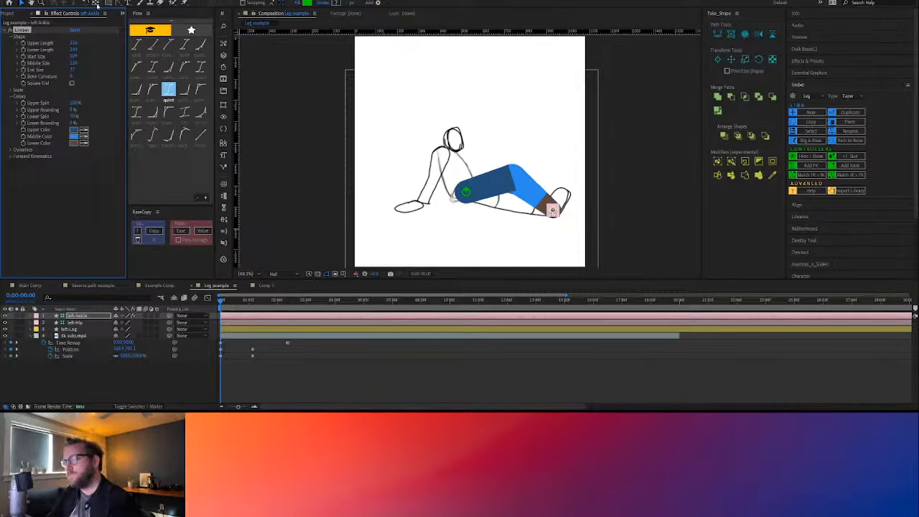
Reset the Limber effect on the left ankle controller and increase the leg's End Size and Middle Size
{"action": "left_click", "coordinate": [75, 30]}
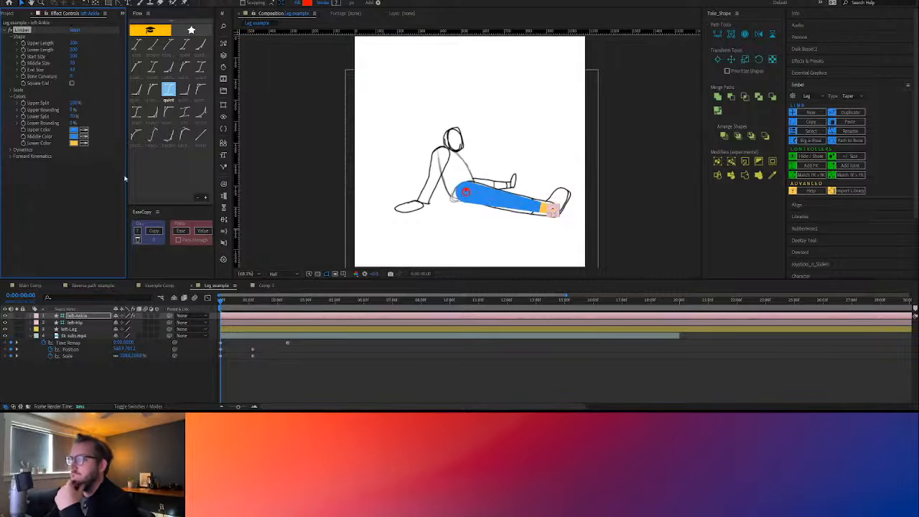
{"action": "left_click", "coordinate": [84, 206]}
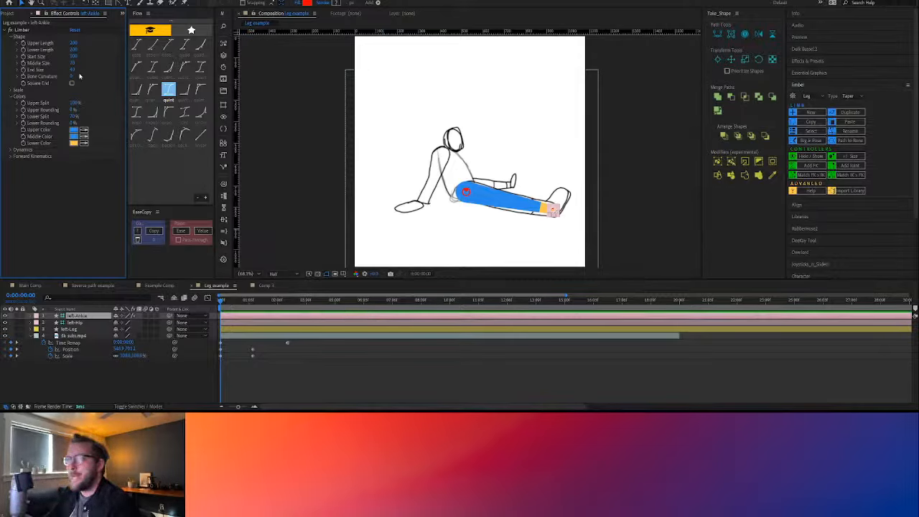
{"action": "mouse_move", "coordinate": [73, 70]}
{"action": "left_mouse_down"}
{"action": "mouse_move", "coordinate": [84, 71]}
{"action": "mouse_move", "coordinate": [80, 64]}
{"action": "left_mouse_up"}
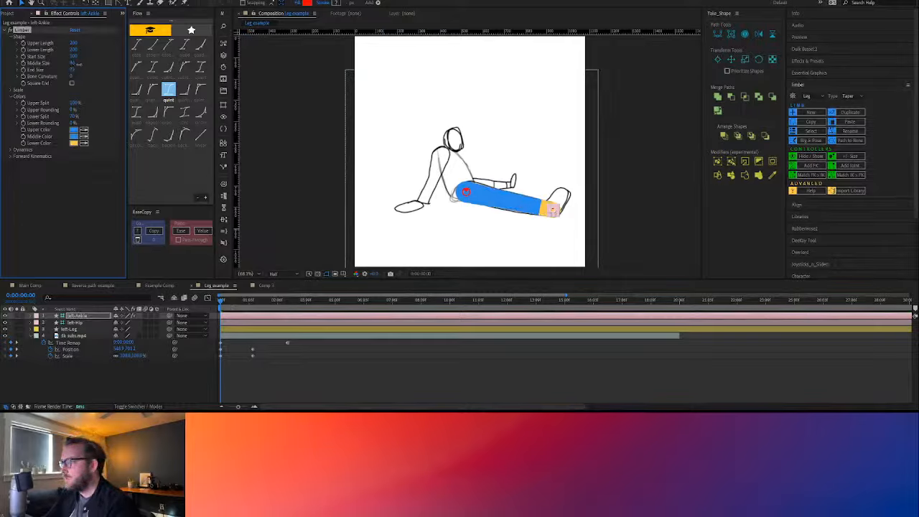
Set the leg's Upper Color to blue 1A5EA2 and curve the color splits with positive Upper Rounding and Lower Rounding
{"action": "left_click", "coordinate": [74, 130]}
{"action": "left_click", "coordinate": [391, 110]}
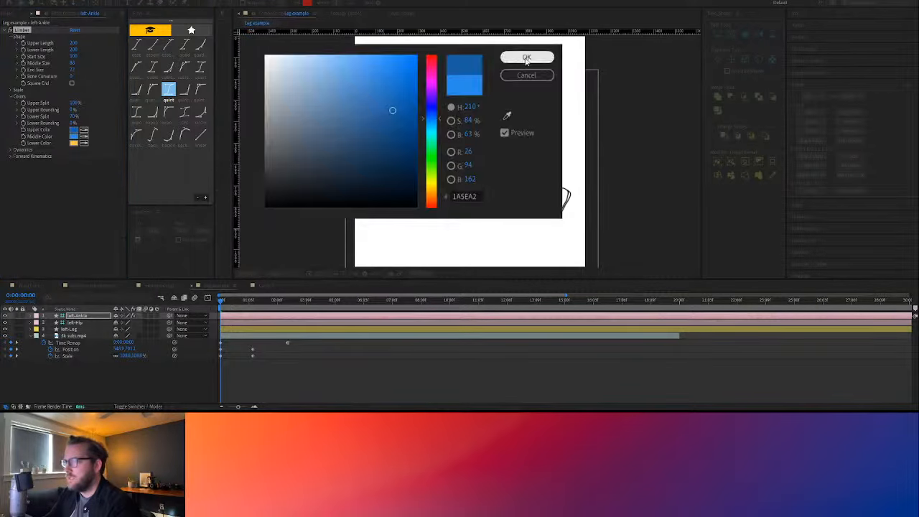
{"action": "left_click", "coordinate": [527, 60]}
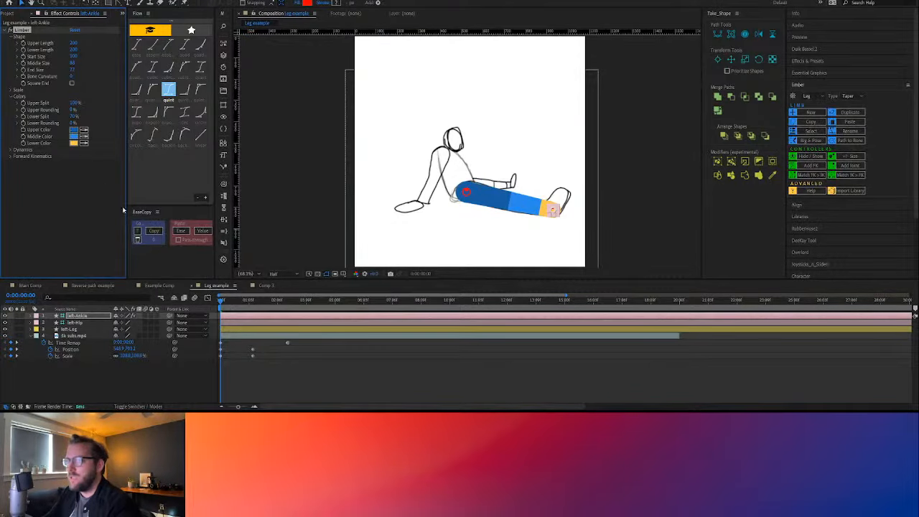
{"action": "left_click_drag", "start_coordinate": [73, 109], "coordinate": [89, 125]}
{"action": "left_click", "coordinate": [74, 210]}
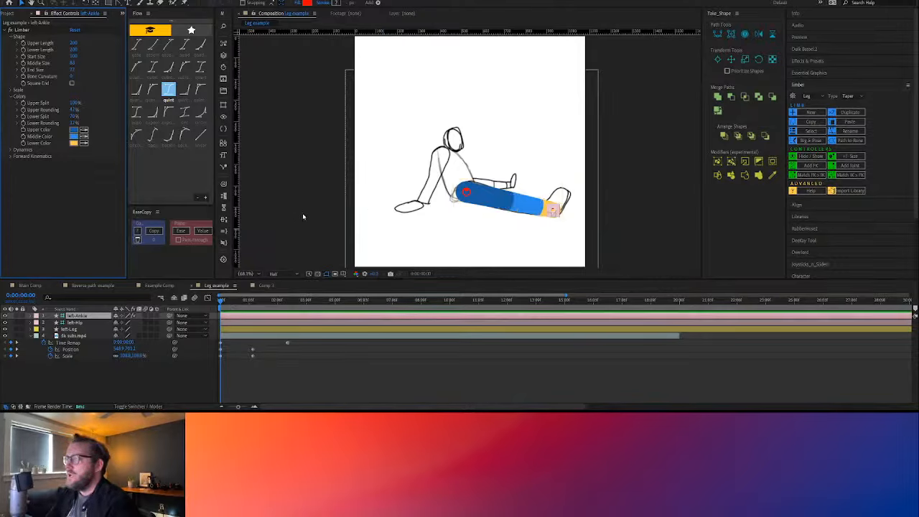
Set the left leg's Start Size to 79, Middle Size to 89 and End Size to 99
{"action": "left_click_drag", "start_coordinate": [73, 71], "coordinate": [84, 72]}
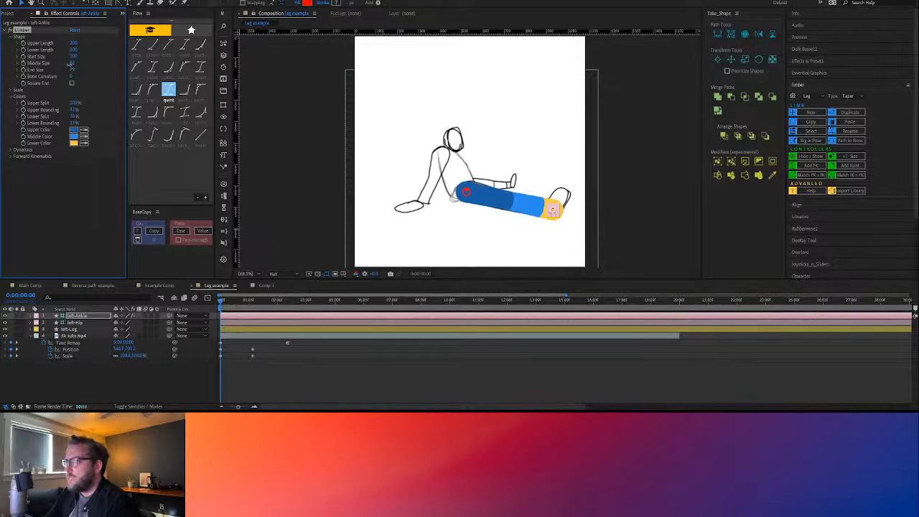
{"action": "left_click_drag", "start_coordinate": [72, 55], "coordinate": [77, 61]}
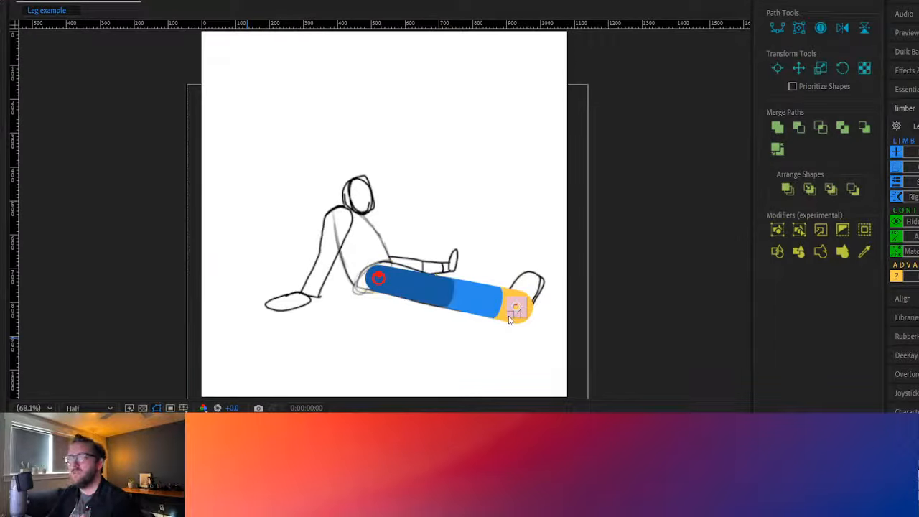
Select the hip controller and step a few frames forward and back to examine the leg against the sketch
{"action": "left_click", "coordinate": [378, 281]}
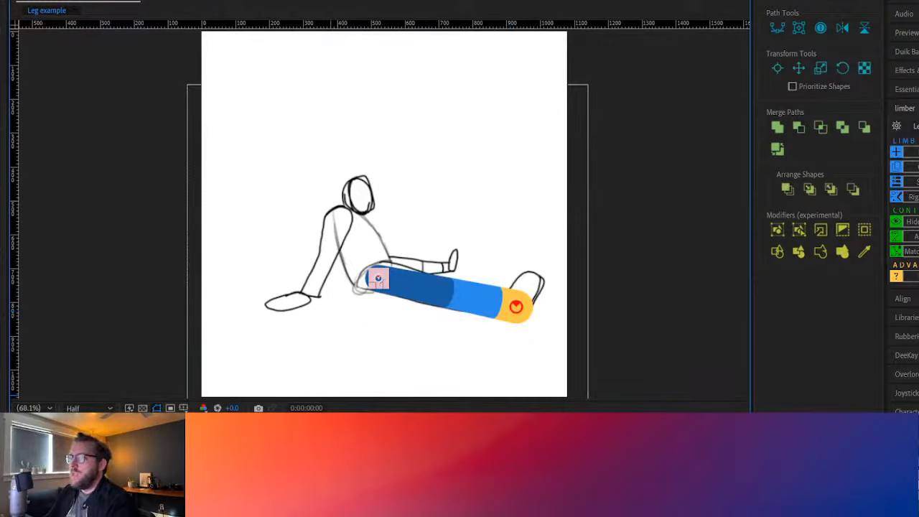
{"action": "key", "text": "Page_Down"}
{"action": "key", "text": "Page_Down"}
{"action": "key", "text": "Page_Down"}
{"action": "key", "text": "Page_Up"}
{"action": "key", "text": "Page_Up"}
{"action": "key", "text": "Page_Up"}
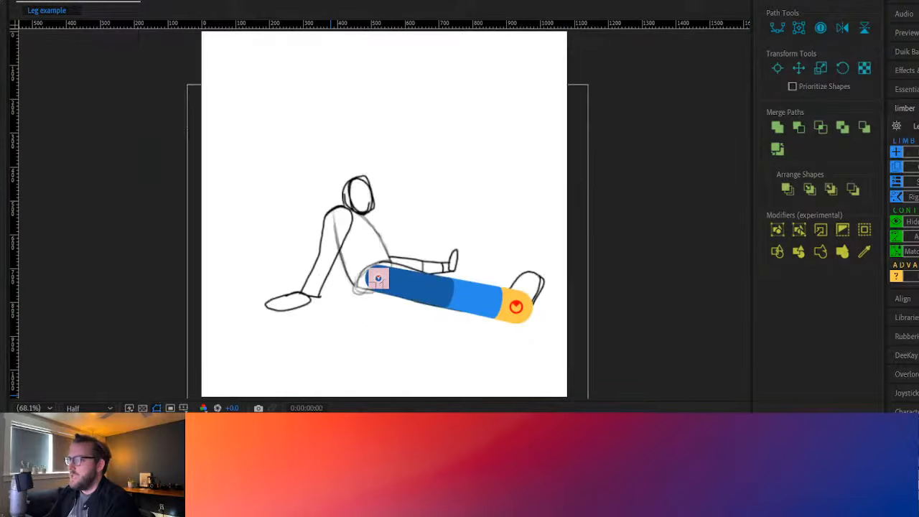
Keyframe the ankle controller's Upper Length, Lower Length, Start Size, Middle Size and End Size at the first frame, and select those keyframes
{"action": "key", "text": "ctrl+Down"}
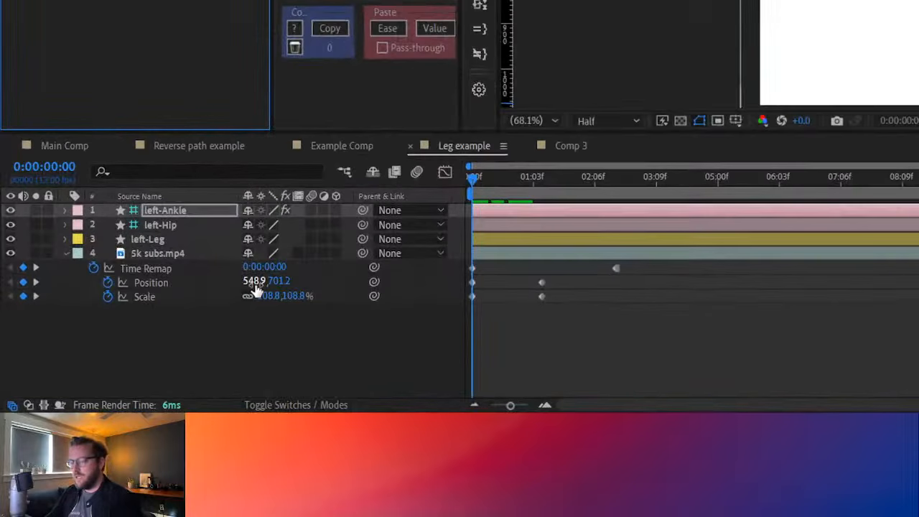
{"action": "key", "text": "u"}
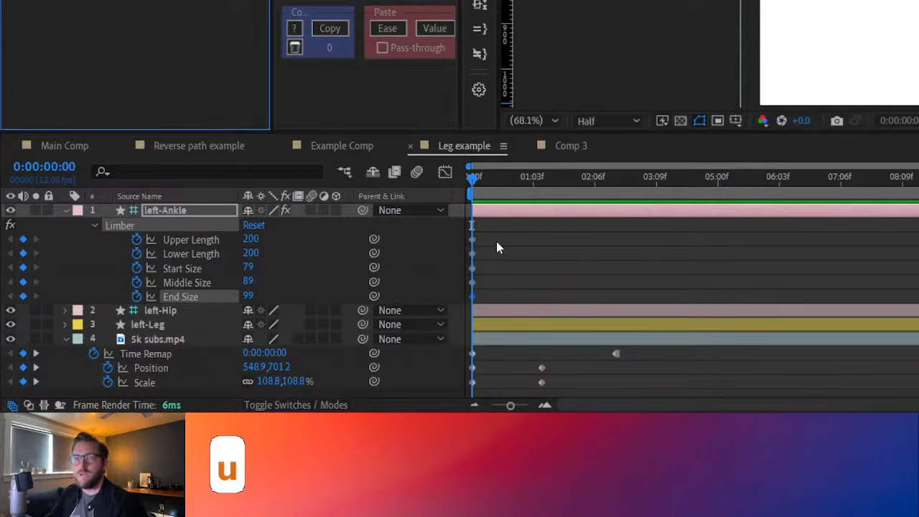
{"action": "left_click_drag", "start_coordinate": [494, 228], "coordinate": [467, 296]}
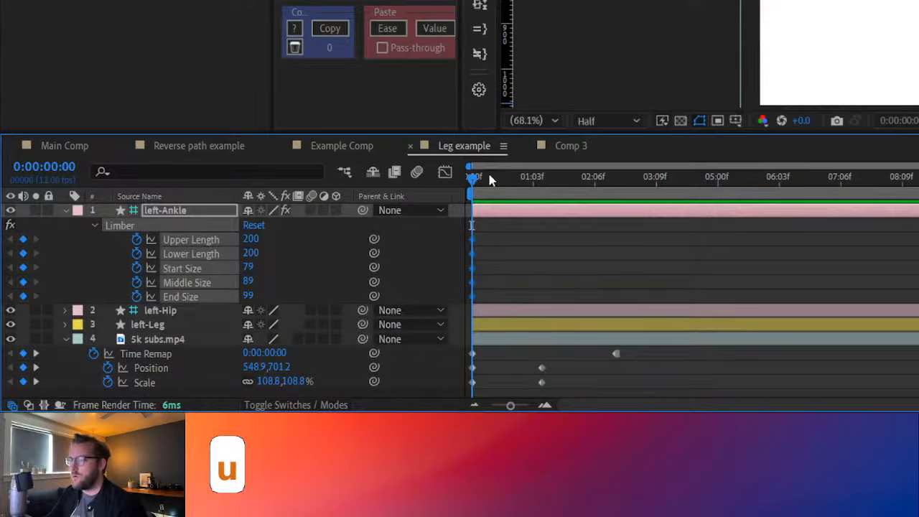
Add Position keyframes to the left hip and ankle controllers, move them to the first frame, and return to 0:00:01:05
{"action": "left_click_drag", "start_coordinate": [472, 178], "coordinate": [541, 185]}
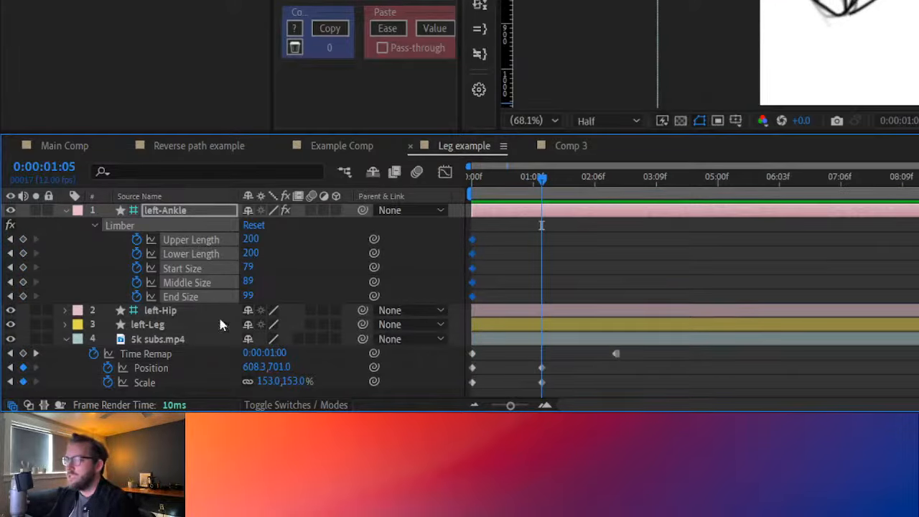
{"action": "left_click", "coordinate": [165, 310]}
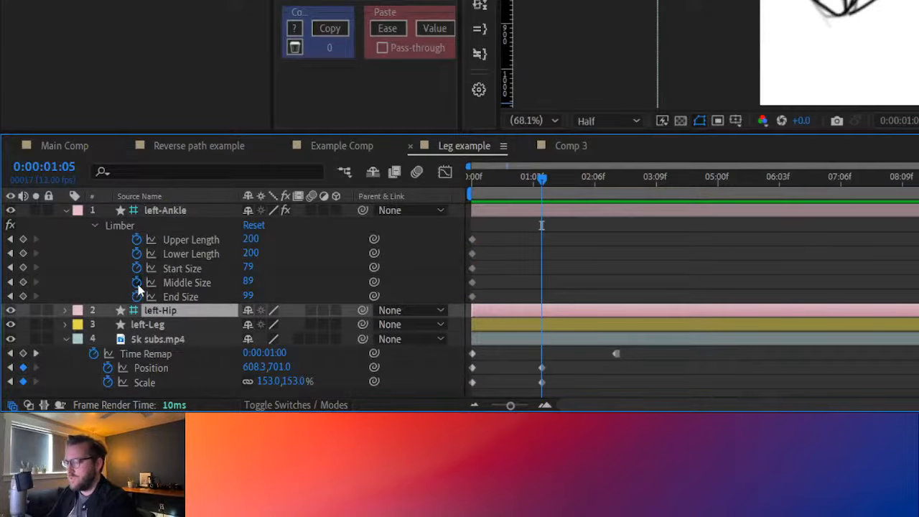
{"action": "key", "text": "p"}
{"action": "left_click", "coordinate": [108, 325]}
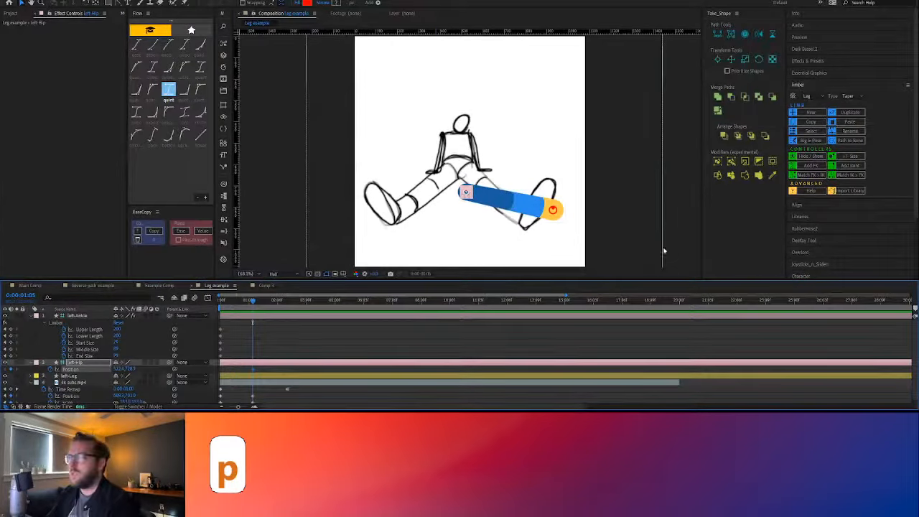
{"action": "left_click", "coordinate": [79, 316]}
{"action": "key", "text": "u"}
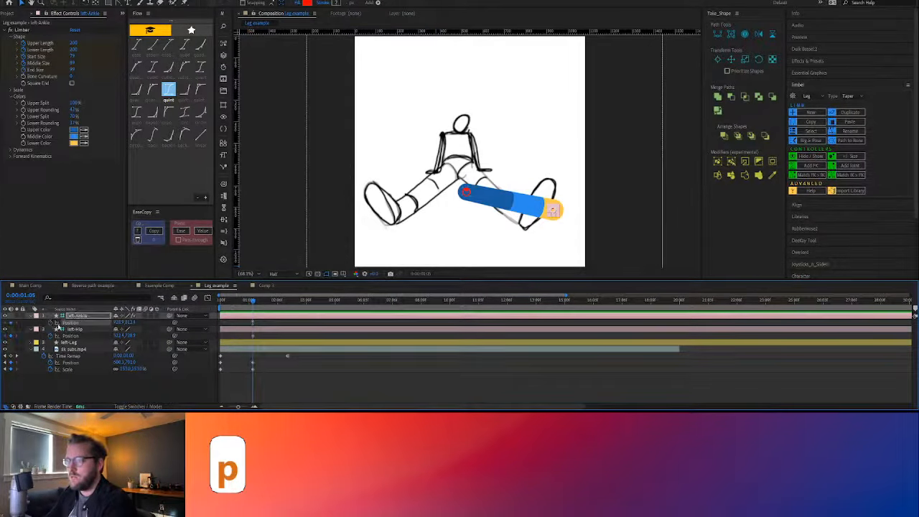
{"action": "key", "text": "u"}
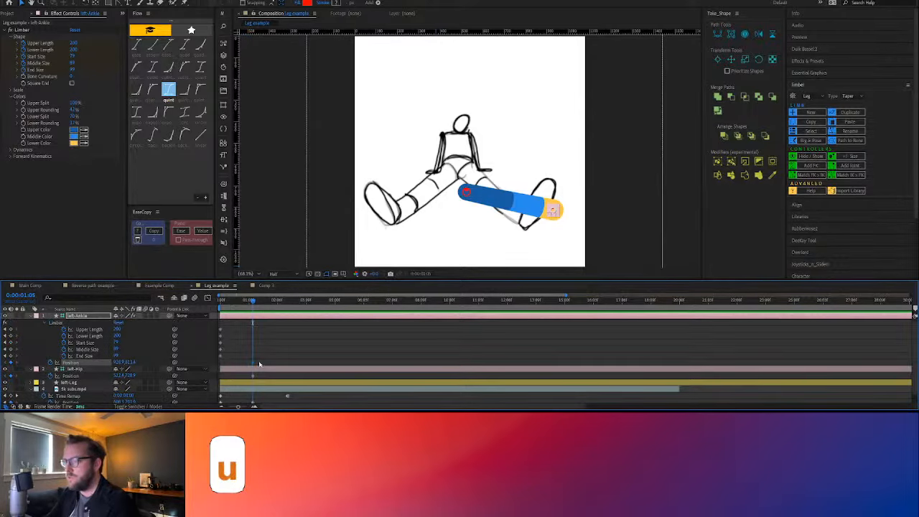
{"action": "left_click", "coordinate": [256, 369]}
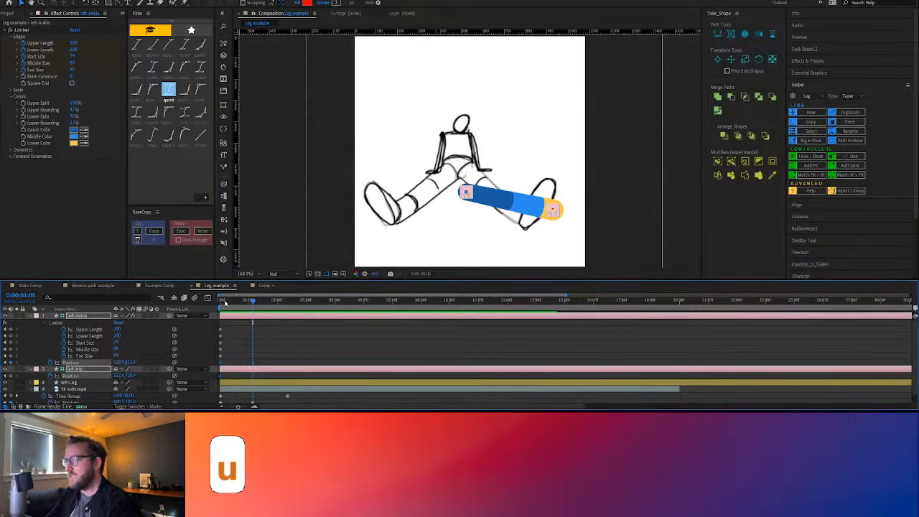
{"action": "left_click_drag", "start_coordinate": [224, 302], "coordinate": [253, 311]}
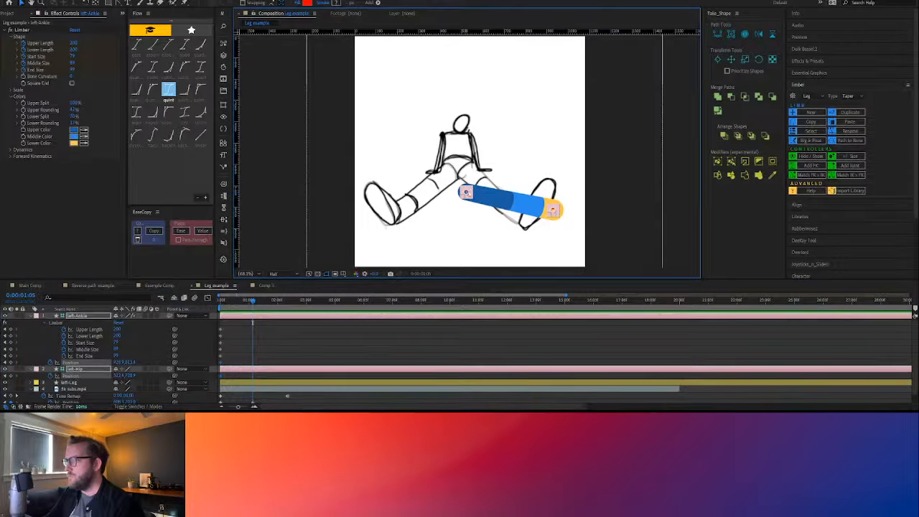
At 0:00:01:05, move the hip controller to the front-facing sketch's hip and the ankle controller to the ankle of its left-hand leg
{"action": "left_click", "coordinate": [456, 205]}
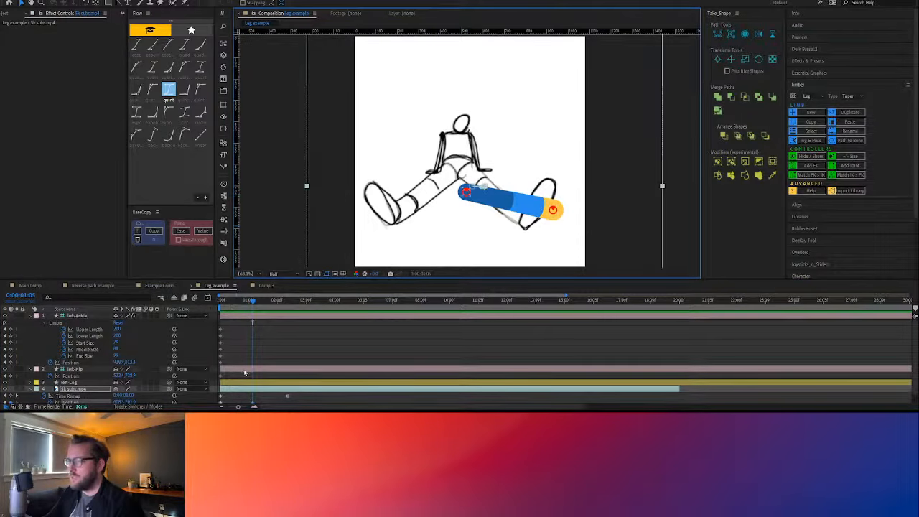
{"action": "left_click", "coordinate": [244, 371]}
{"action": "left_click_drag", "start_coordinate": [466, 190], "coordinate": [452, 170]}
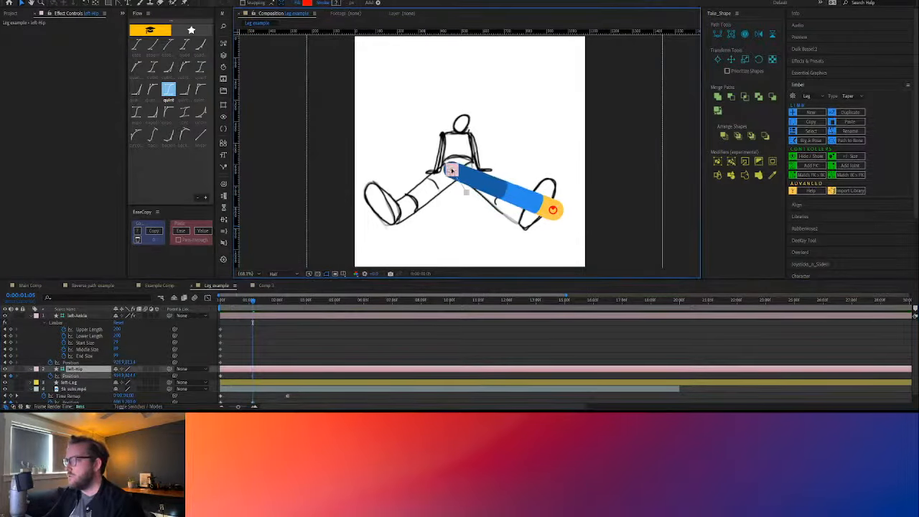
{"action": "left_click", "coordinate": [551, 209]}
{"action": "left_click_drag", "start_coordinate": [552, 209], "coordinate": [393, 213]}
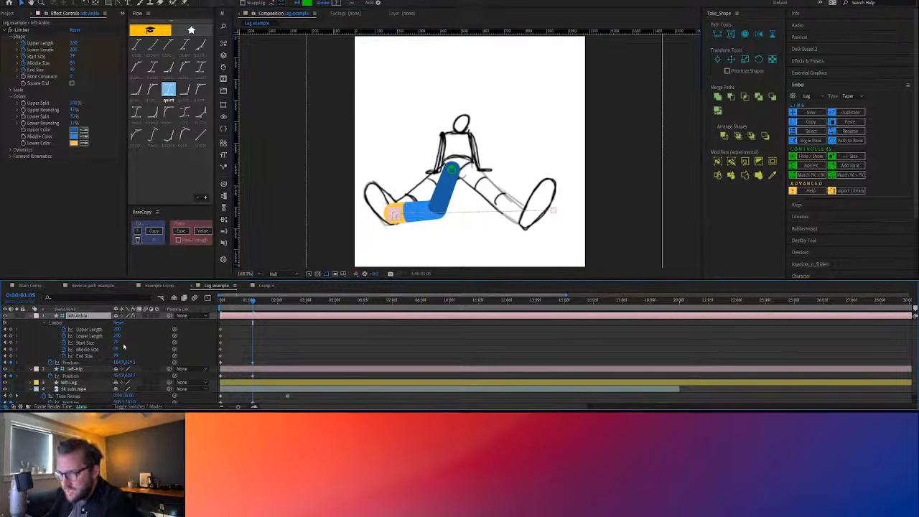
At 0:00:01:05, set Upper Length to about 118 and Lower Length to about 208, and make Upper Rounding and Lower Rounding negative
{"action": "mouse_move", "coordinate": [117, 335]}
{"action": "left_mouse_down"}
{"action": "mouse_move", "coordinate": [81, 335]}
{"action": "mouse_move", "coordinate": [120, 335]}
{"action": "mouse_move", "coordinate": [116, 329]}
{"action": "left_mouse_up"}
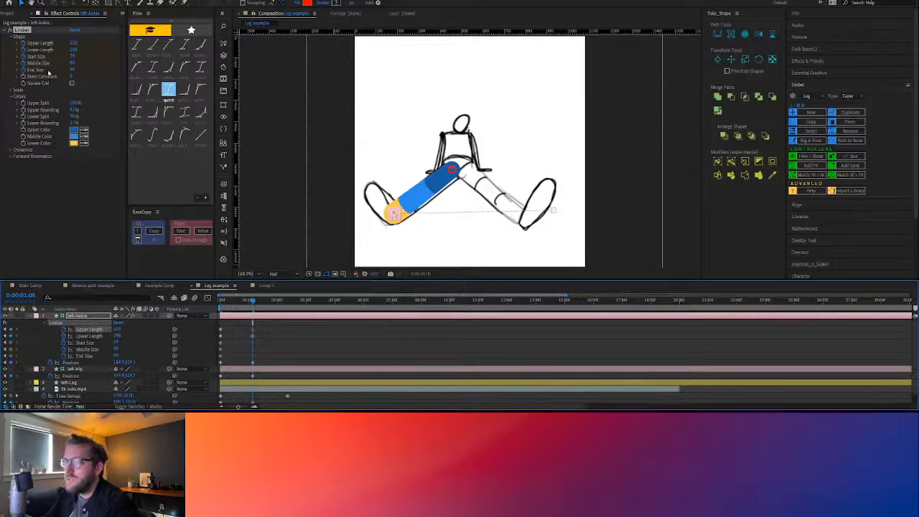
{"action": "left_click_drag", "start_coordinate": [75, 111], "coordinate": [42, 123]}
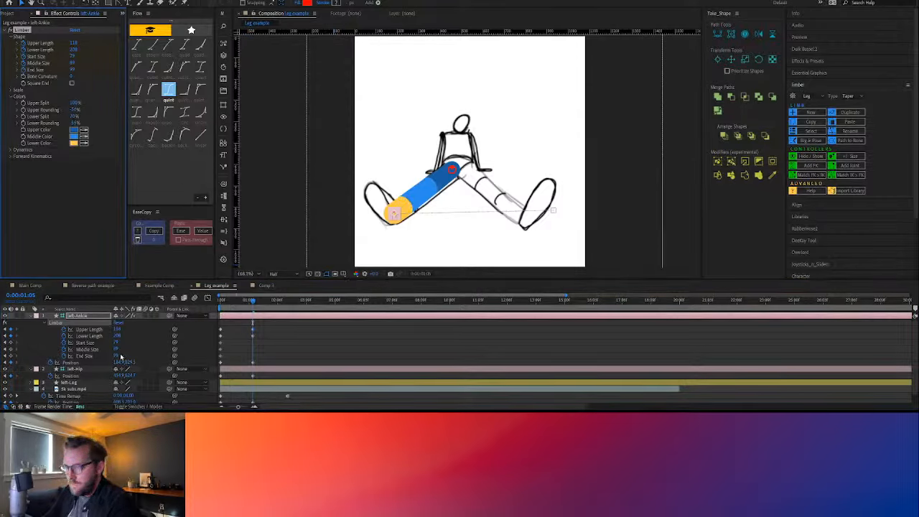
Set End Size to about 143 and Middle Size to about 101, and check the in-between pose at 0:00:00:09
{"action": "mouse_move", "coordinate": [119, 355]}
{"action": "left_mouse_down"}
{"action": "mouse_move", "coordinate": [135, 355]}
{"action": "mouse_move", "coordinate": [118, 354]}
{"action": "left_mouse_up"}
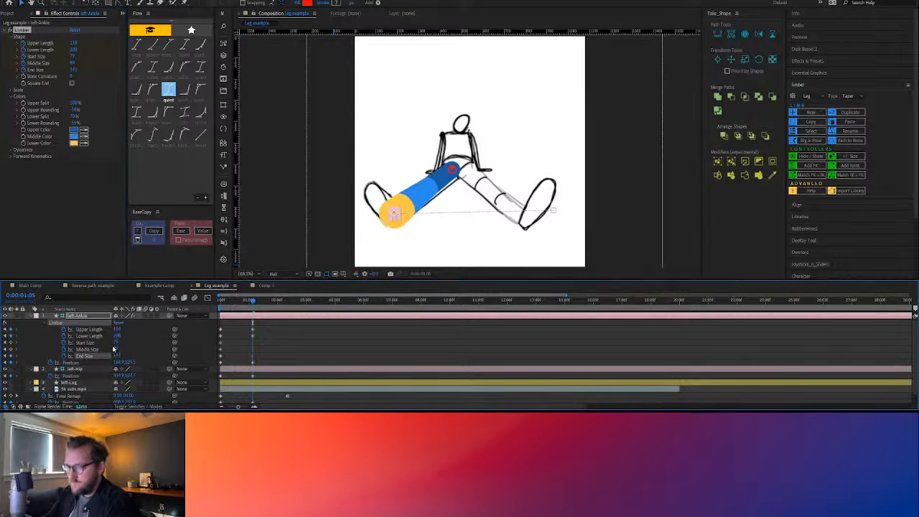
{"action": "left_click", "coordinate": [118, 349]}
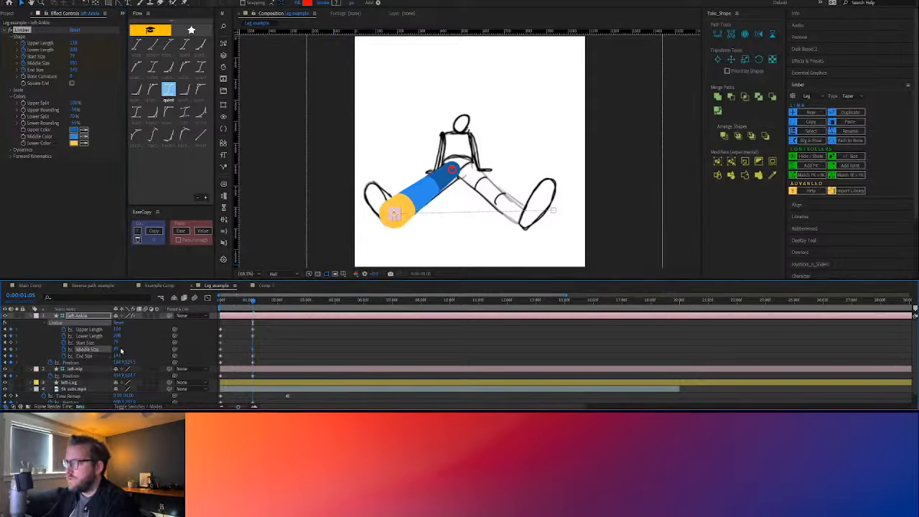
{"action": "left_click", "coordinate": [348, 324]}
{"action": "mouse_move", "coordinate": [253, 302]}
{"action": "left_mouse_down"}
{"action": "mouse_move", "coordinate": [215, 305]}
{"action": "mouse_move", "coordinate": [252, 310]}
{"action": "mouse_move", "coordinate": [238, 302]}
{"action": "left_mouse_up"}
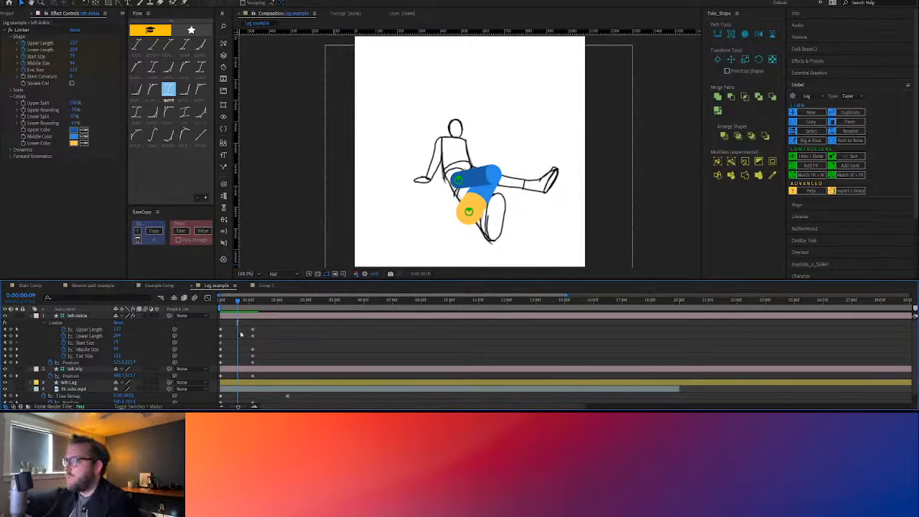
Curve the left ankle's motion path into a downward arc using the handles at both Position keyframes, and check the swing
{"action": "left_click_drag", "start_coordinate": [234, 302], "coordinate": [219, 303]}
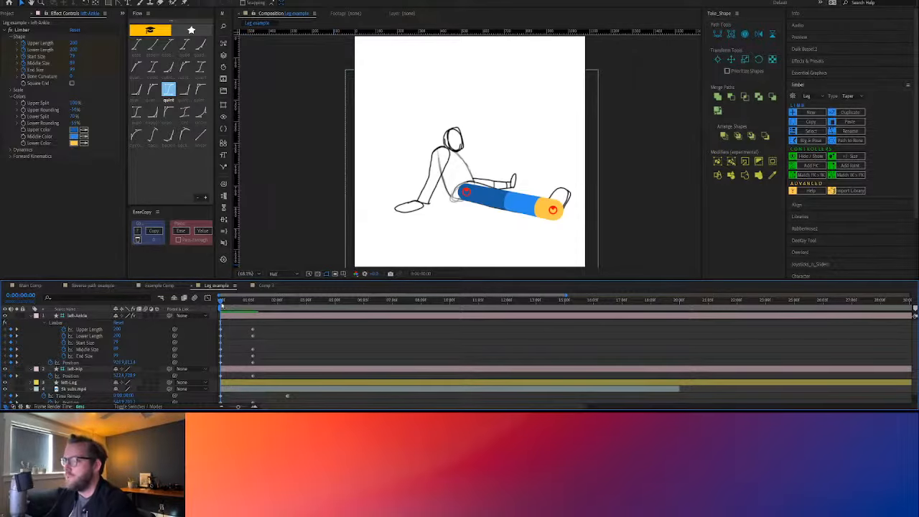
{"action": "mouse_move", "coordinate": [221, 302]}
{"action": "left_mouse_down"}
{"action": "mouse_move", "coordinate": [234, 305]}
{"action": "mouse_move", "coordinate": [221, 307]}
{"action": "left_mouse_up"}
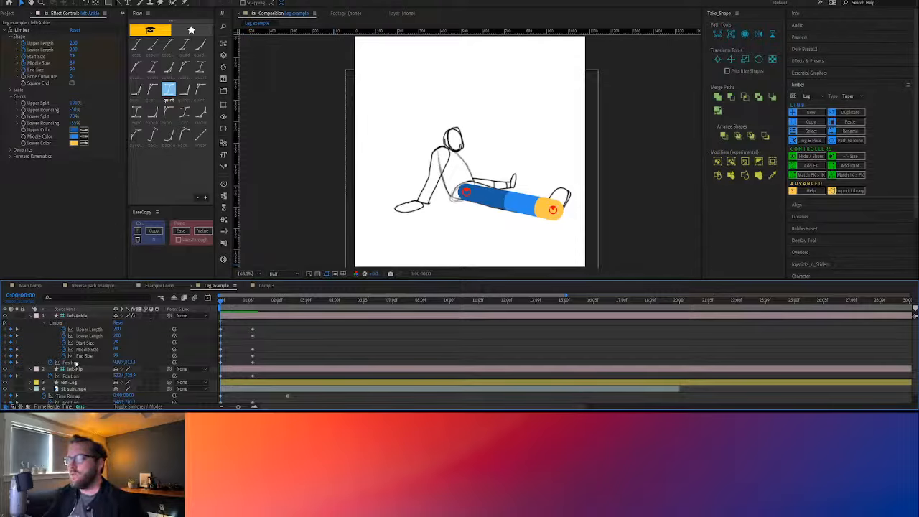
{"action": "left_click", "coordinate": [76, 362]}
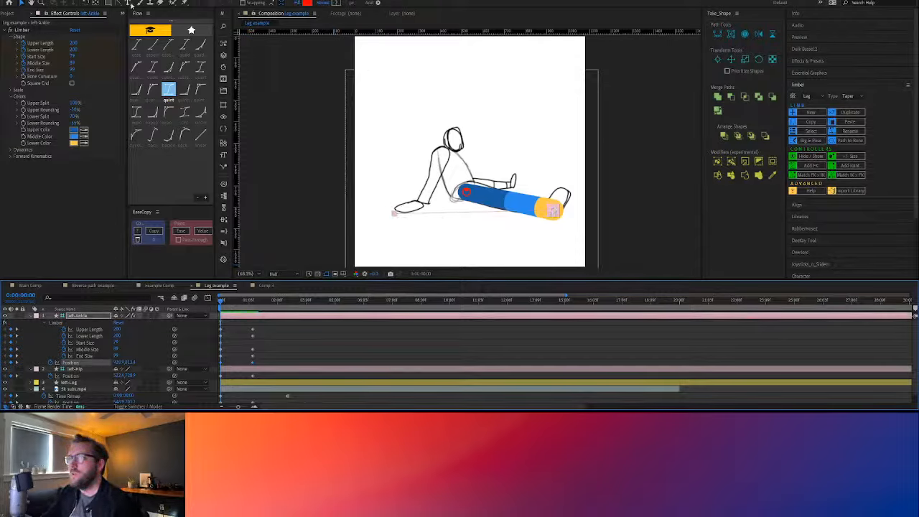
{"action": "left_click", "coordinate": [119, 3]}
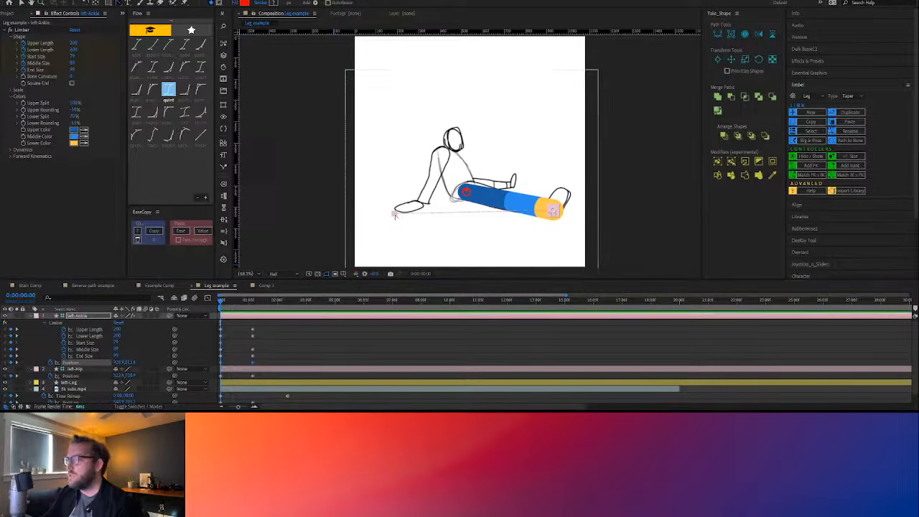
{"action": "left_click_drag", "start_coordinate": [394, 216], "coordinate": [429, 228]}
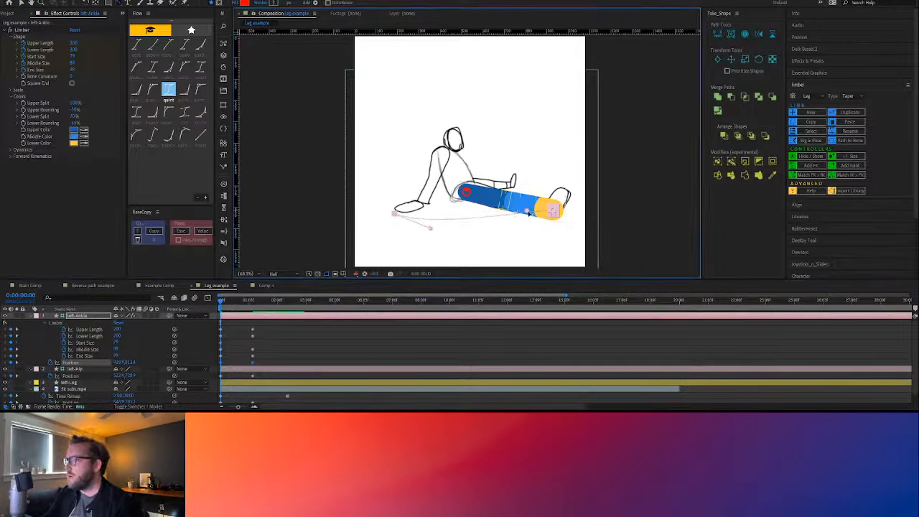
{"action": "mouse_move", "coordinate": [528, 213]}
{"action": "left_mouse_down"}
{"action": "mouse_move", "coordinate": [541, 221]}
{"action": "mouse_move", "coordinate": [526, 227]}
{"action": "left_mouse_up"}
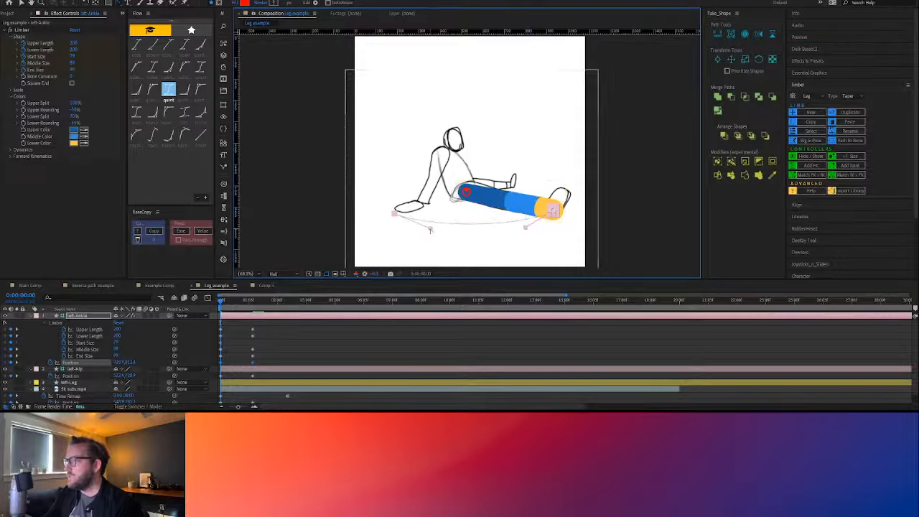
{"action": "left_click_drag", "start_coordinate": [430, 229], "coordinate": [429, 234]}
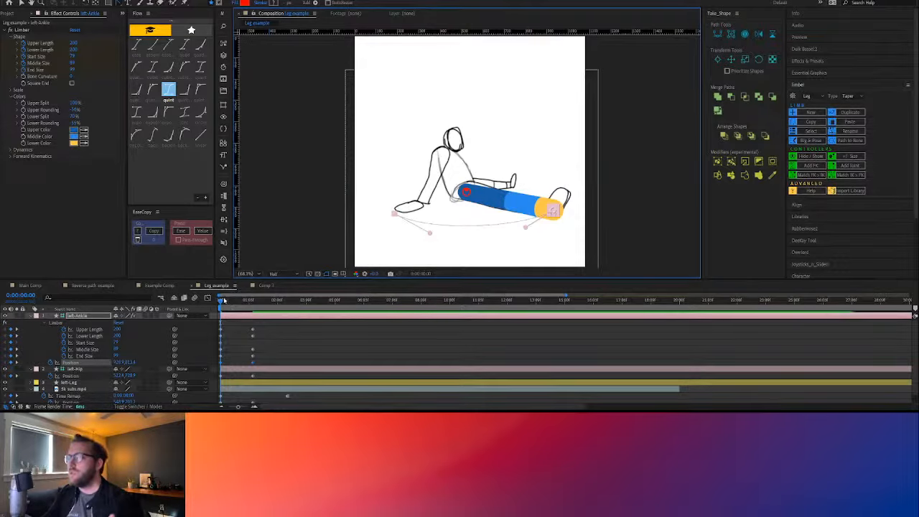
{"action": "left_click_drag", "start_coordinate": [224, 301], "coordinate": [245, 307]}
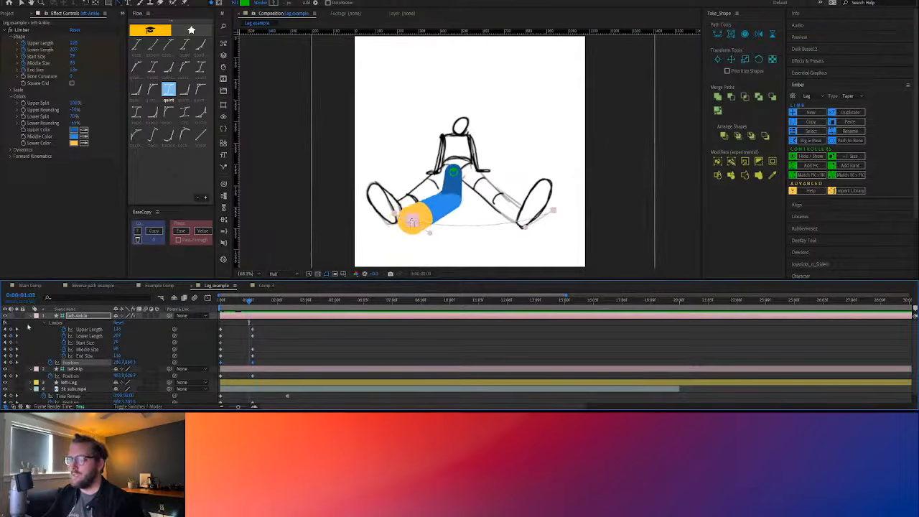
Solo the sketch video layer, enlarge its Scale slightly at the first frame, and compare the figure's size through the turn
{"action": "left_click", "coordinate": [30, 317]}
{"action": "left_click", "coordinate": [71, 343]}
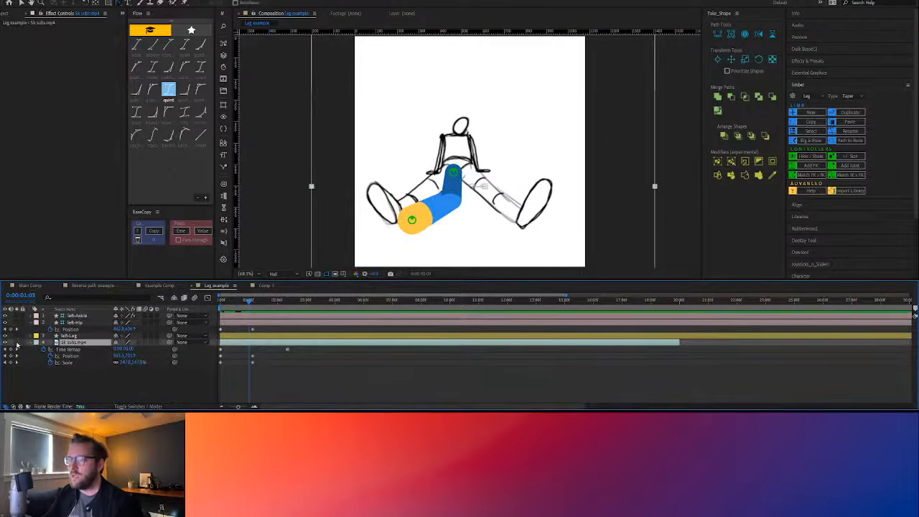
{"action": "left_click", "coordinate": [17, 342]}
{"action": "left_click_drag", "start_coordinate": [245, 303], "coordinate": [219, 301]}
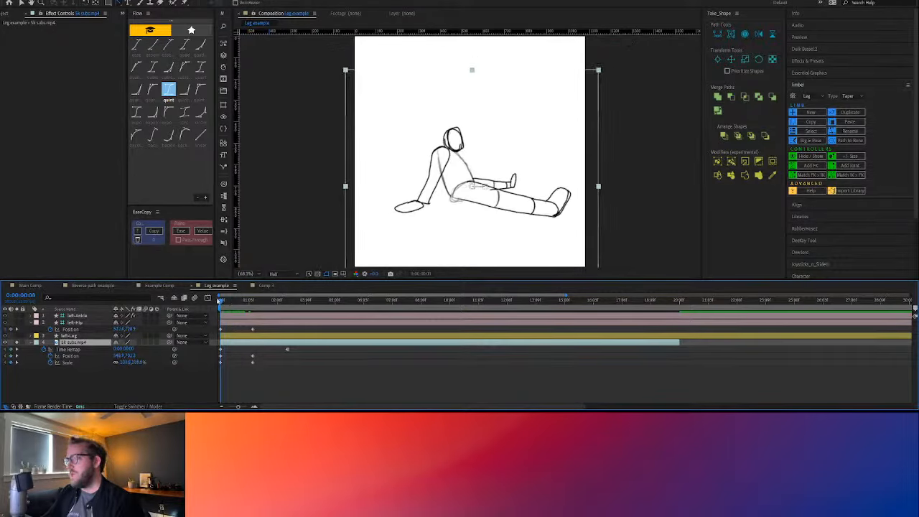
{"action": "left_click_drag", "start_coordinate": [123, 363], "coordinate": [128, 363]}
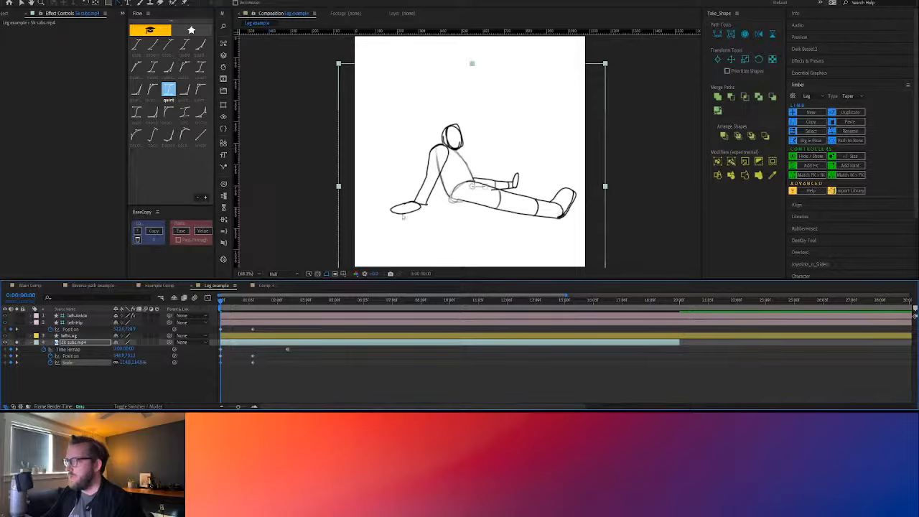
{"action": "left_click_drag", "start_coordinate": [226, 301], "coordinate": [249, 307]}
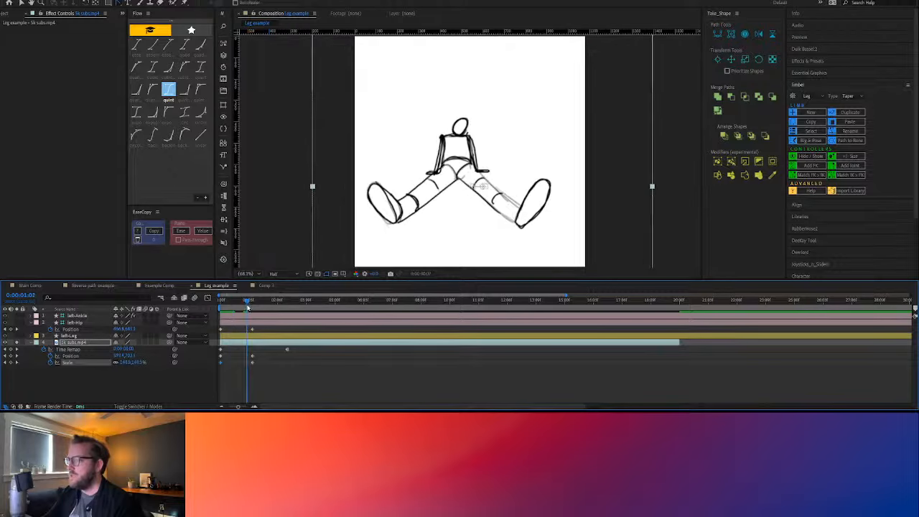
Unsolo the sketch and, at 0:00:00:08, set the left leg's Upper Length to 77 and Lower Length to 147
{"action": "left_click", "coordinate": [83, 316]}
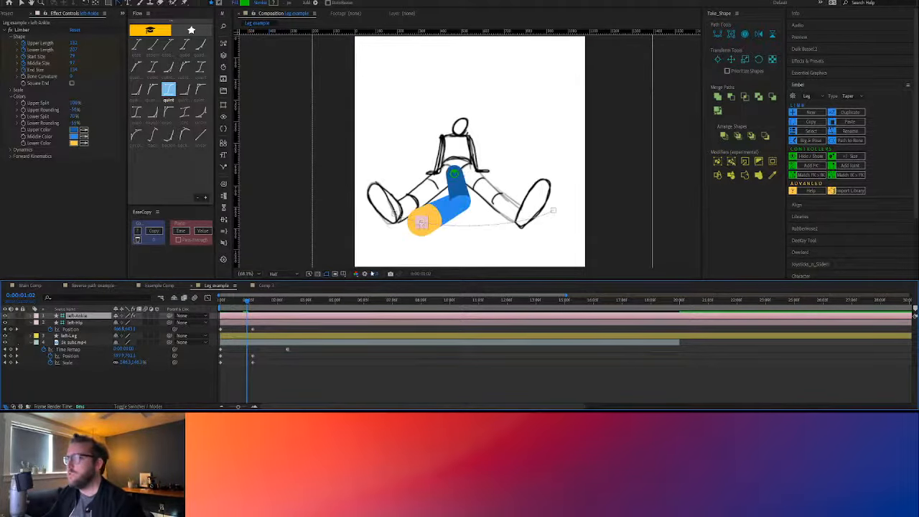
{"action": "mouse_move", "coordinate": [246, 303]}
{"action": "left_mouse_down"}
{"action": "mouse_move", "coordinate": [230, 302]}
{"action": "mouse_move", "coordinate": [238, 302]}
{"action": "left_mouse_up"}
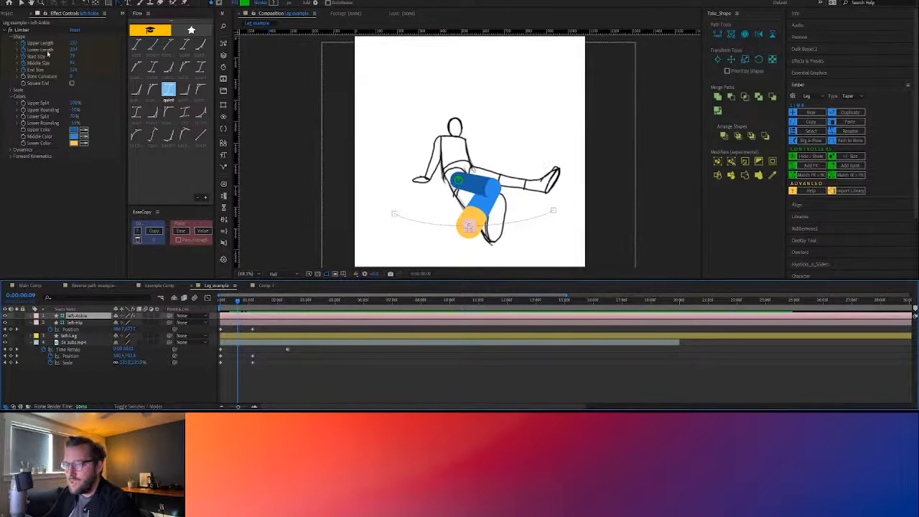
{"action": "key", "text": "u"}
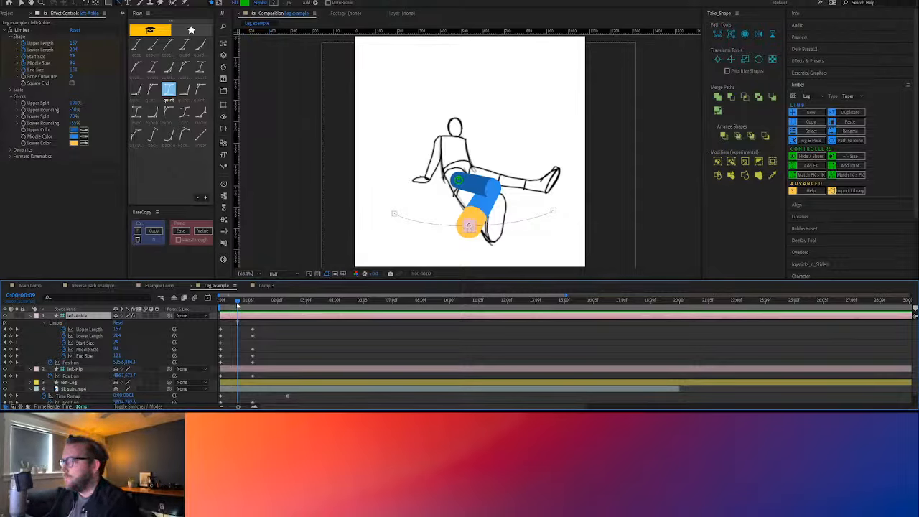
{"action": "mouse_move", "coordinate": [236, 303]}
{"action": "left_mouse_down"}
{"action": "mouse_move", "coordinate": [224, 304]}
{"action": "mouse_move", "coordinate": [236, 306]}
{"action": "left_mouse_up"}
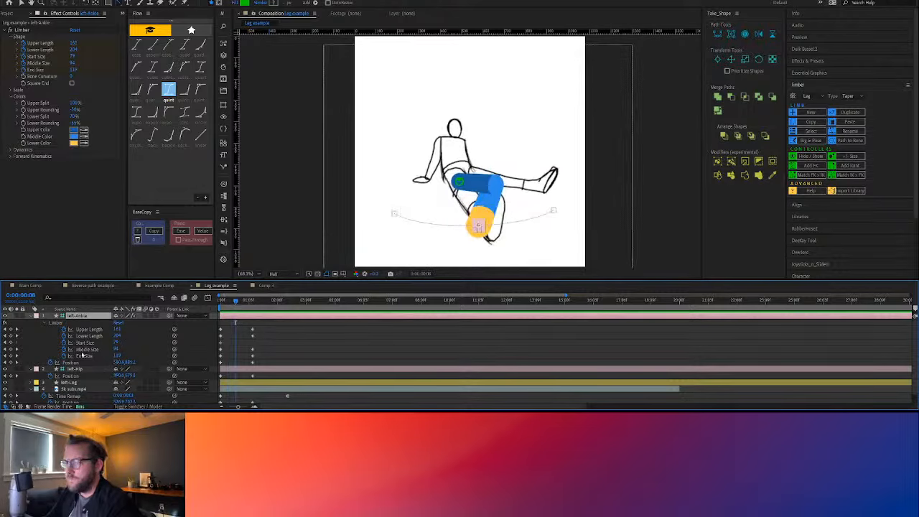
{"action": "left_click", "coordinate": [117, 335]}
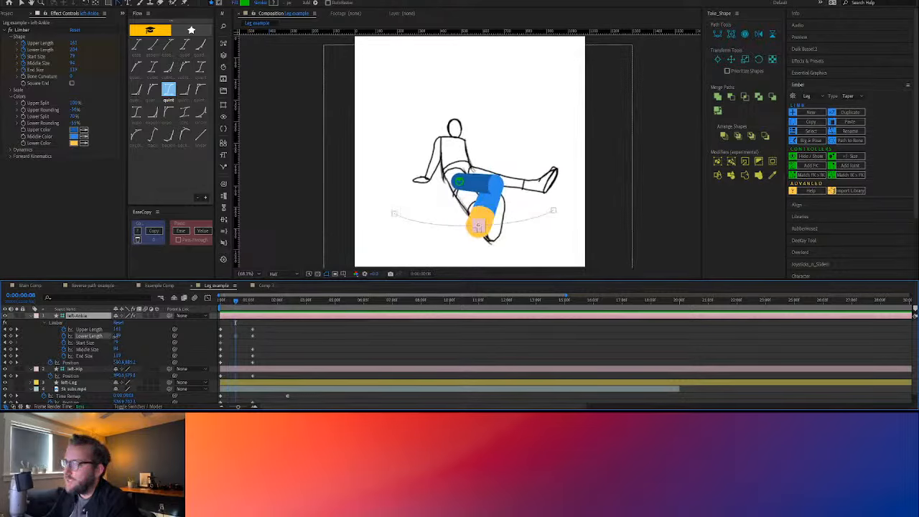
{"action": "left_click_drag", "start_coordinate": [115, 336], "coordinate": [86, 335]}
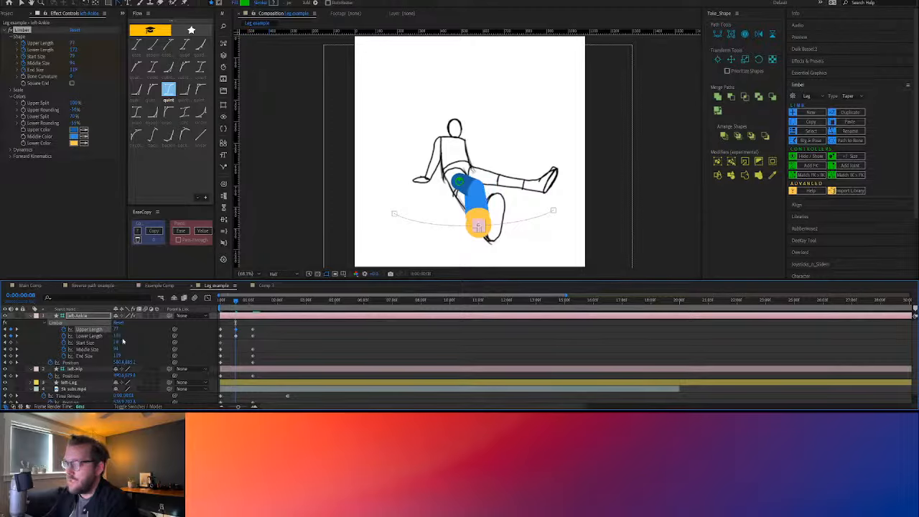
{"action": "left_click", "coordinate": [117, 336]}
{"action": "left_click", "coordinate": [137, 337]}
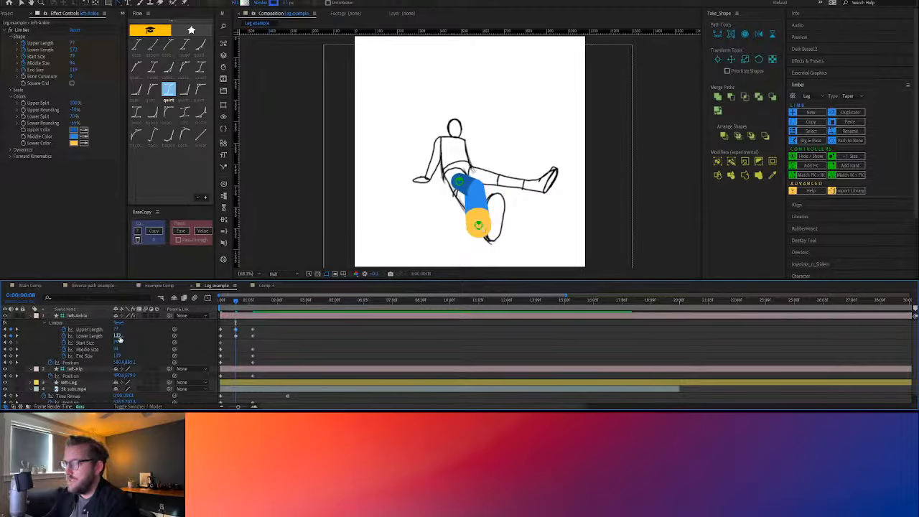
{"action": "left_click", "coordinate": [277, 314]}
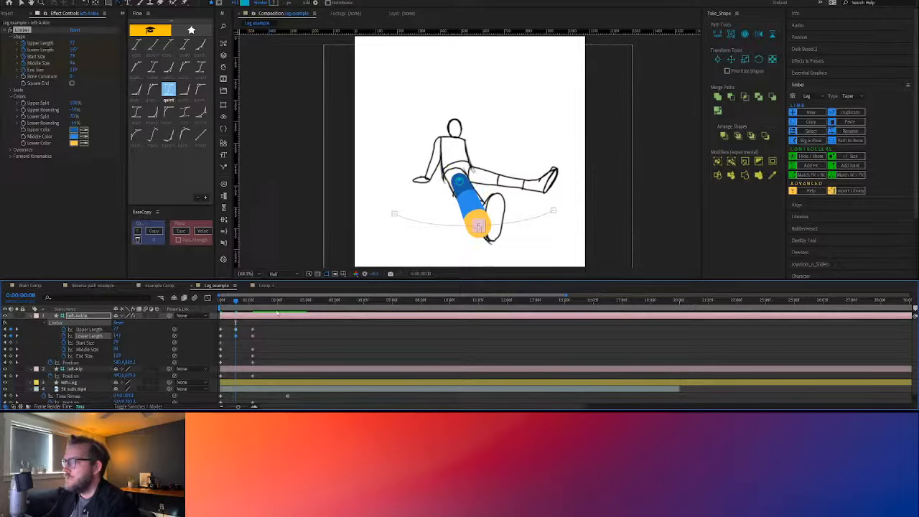
Review the leg swing up to 0:00:01:05 and curve the left hip's motion path from its first Position keyframe
{"action": "mouse_move", "coordinate": [236, 301]}
{"action": "left_mouse_down"}
{"action": "mouse_move", "coordinate": [220, 303]}
{"action": "mouse_move", "coordinate": [252, 303]}
{"action": "left_mouse_up"}
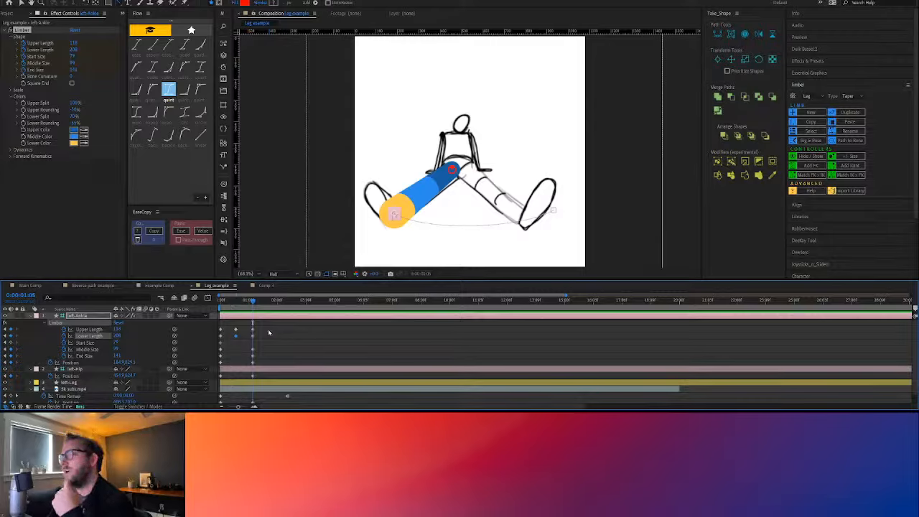
{"action": "left_click", "coordinate": [221, 301]}
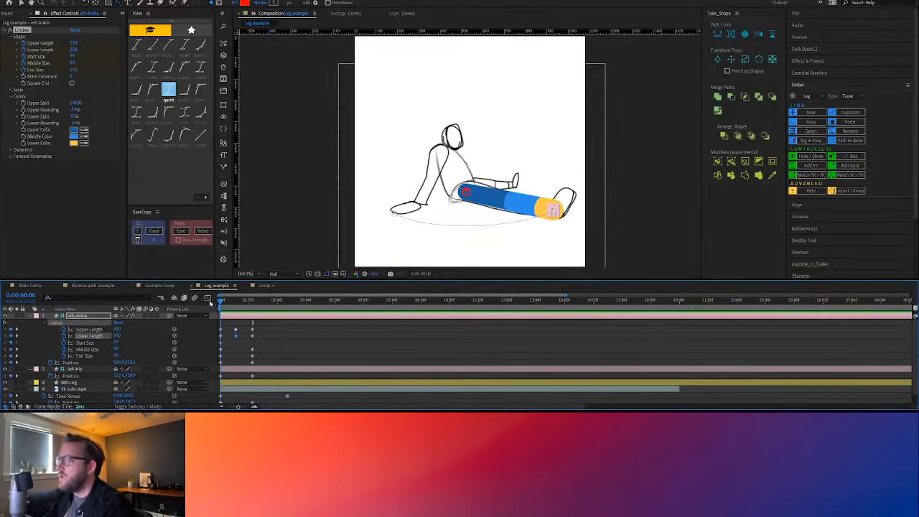
{"action": "left_click_drag", "start_coordinate": [219, 302], "coordinate": [236, 304]}
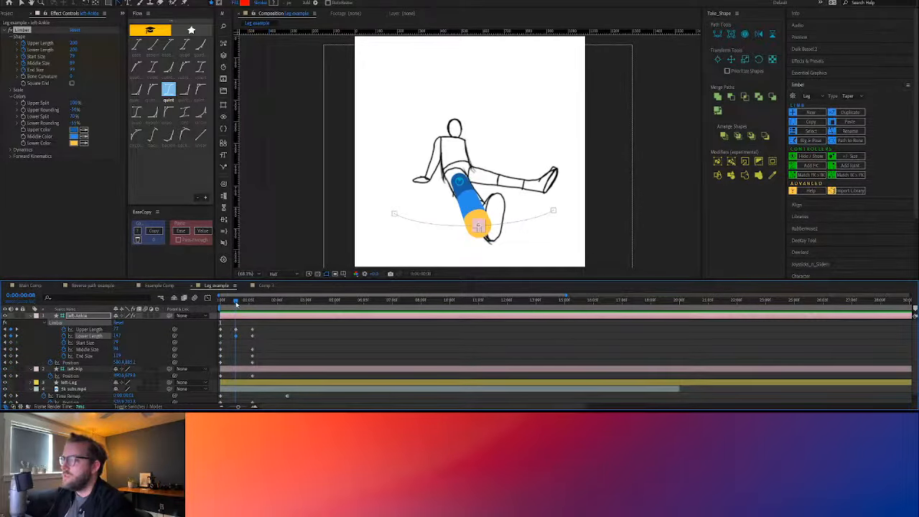
{"action": "left_click", "coordinate": [459, 181]}
{"action": "key", "text": "v"}
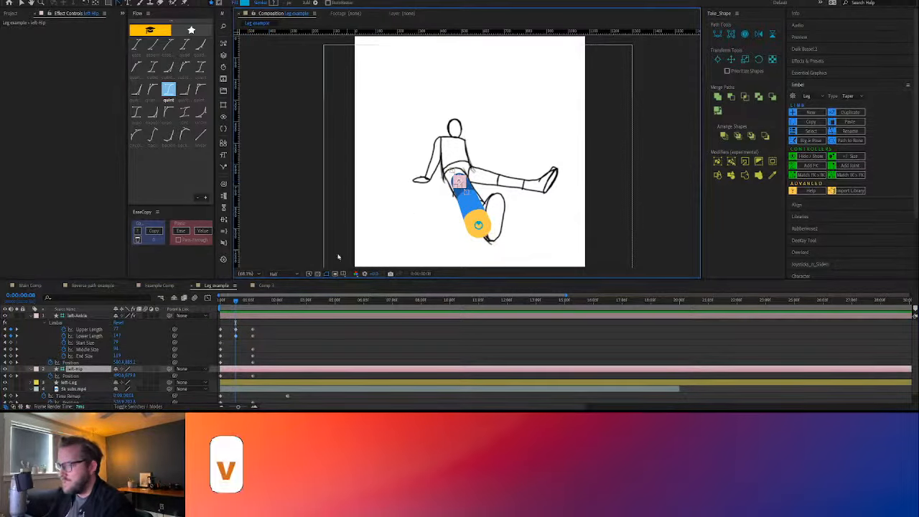
{"action": "left_click", "coordinate": [81, 377]}
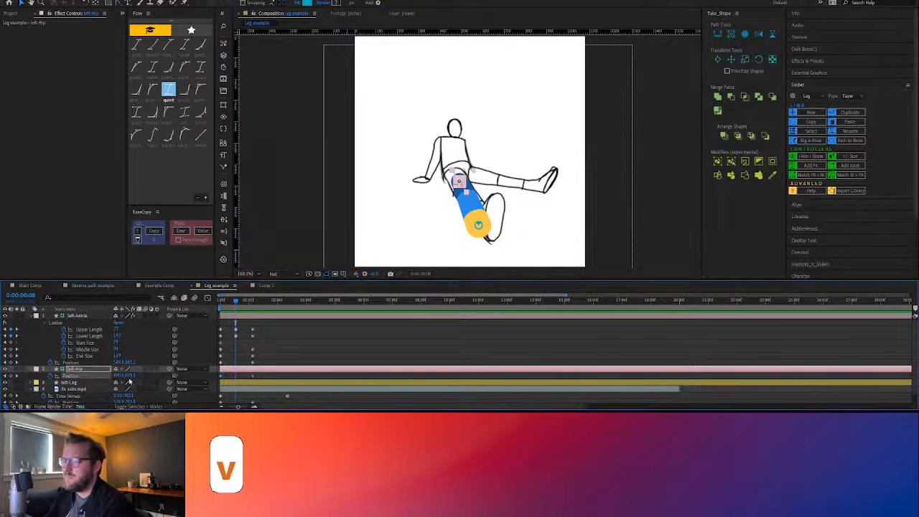
{"action": "left_click_drag", "start_coordinate": [234, 301], "coordinate": [253, 300]}
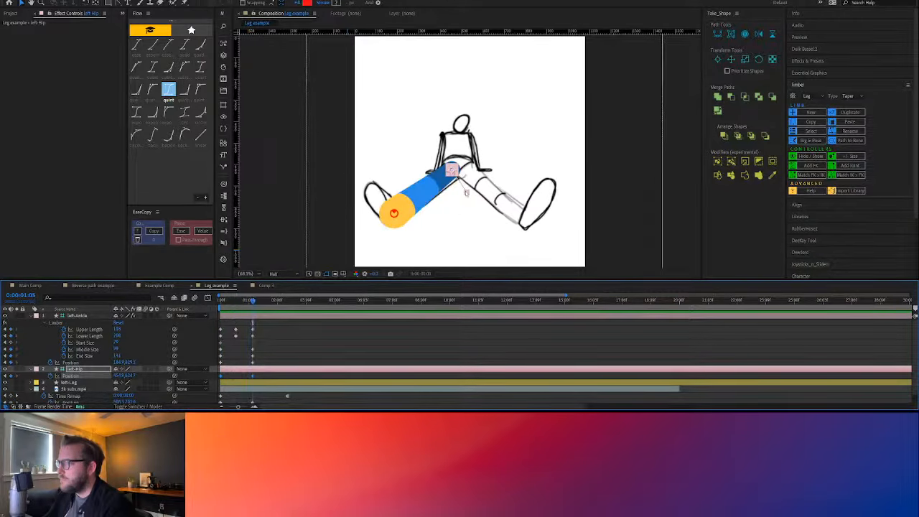
{"action": "left_click", "coordinate": [121, 4]}
{"action": "left_click_drag", "start_coordinate": [466, 191], "coordinate": [462, 175]}
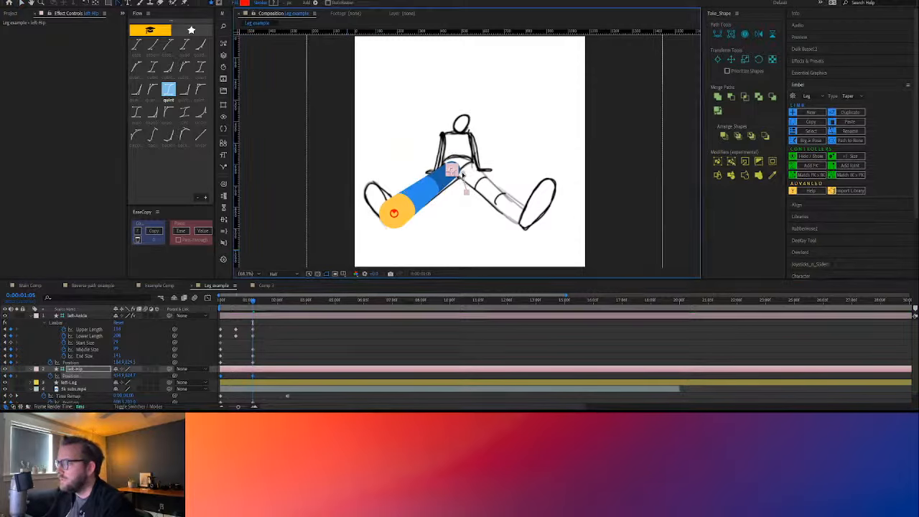
Deepen the left ankle's motion arc by pulling the path handles at both end keyframes further down, and preview the swing
{"action": "left_click_drag", "start_coordinate": [249, 304], "coordinate": [242, 308]}
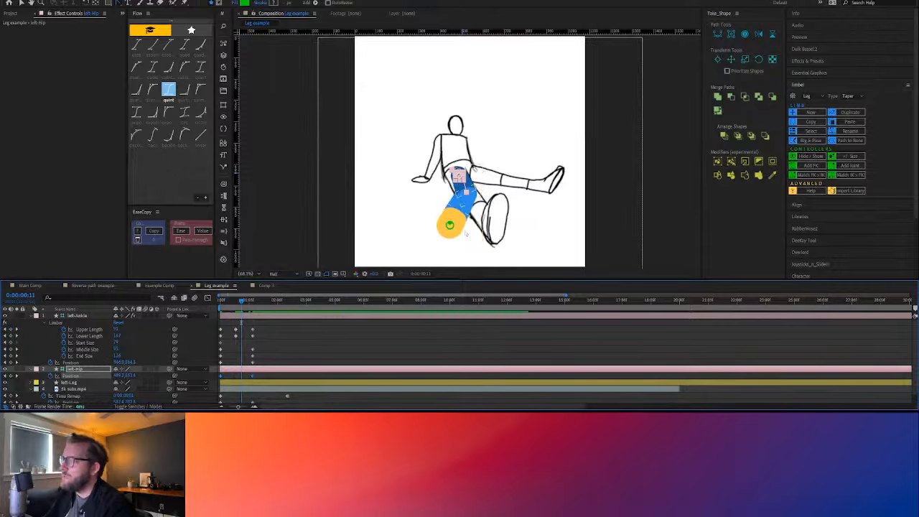
{"action": "mouse_move", "coordinate": [242, 303]}
{"action": "left_mouse_down"}
{"action": "mouse_move", "coordinate": [232, 305]}
{"action": "mouse_move", "coordinate": [243, 306]}
{"action": "left_mouse_up"}
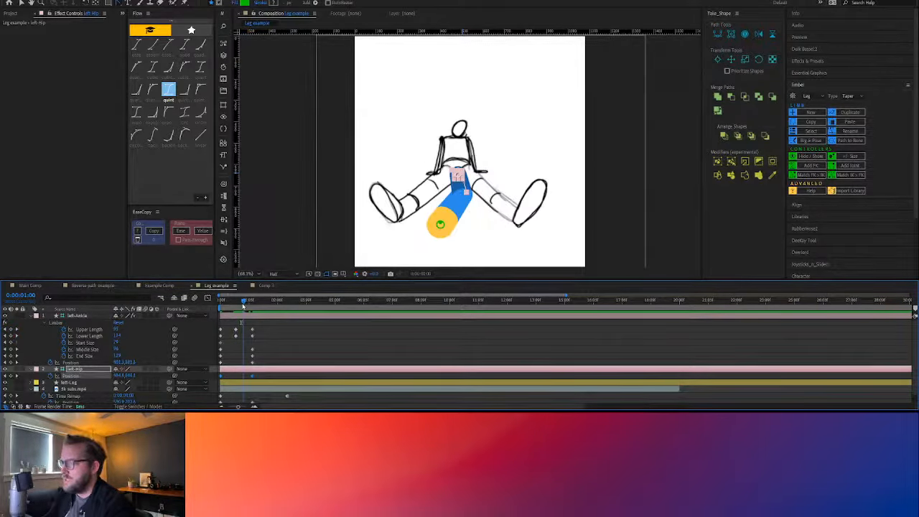
{"action": "left_click", "coordinate": [437, 227]}
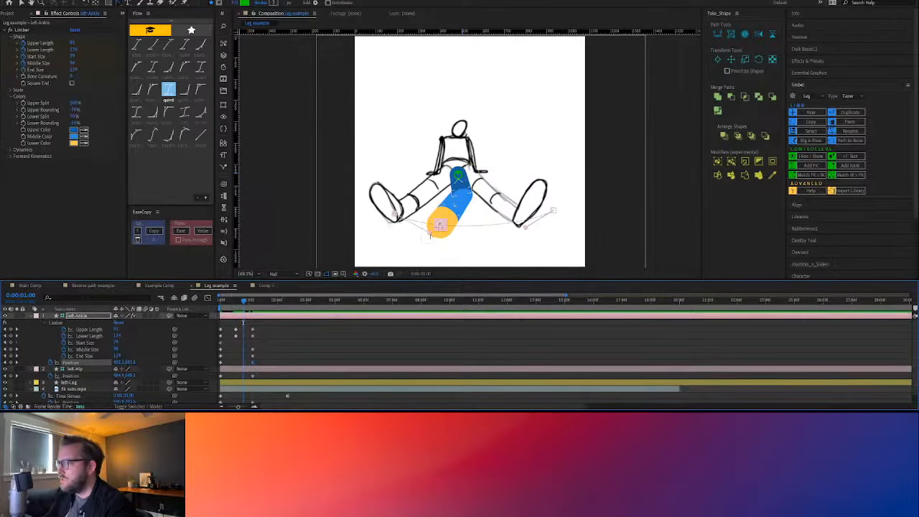
{"action": "left_click_drag", "start_coordinate": [430, 235], "coordinate": [400, 244]}
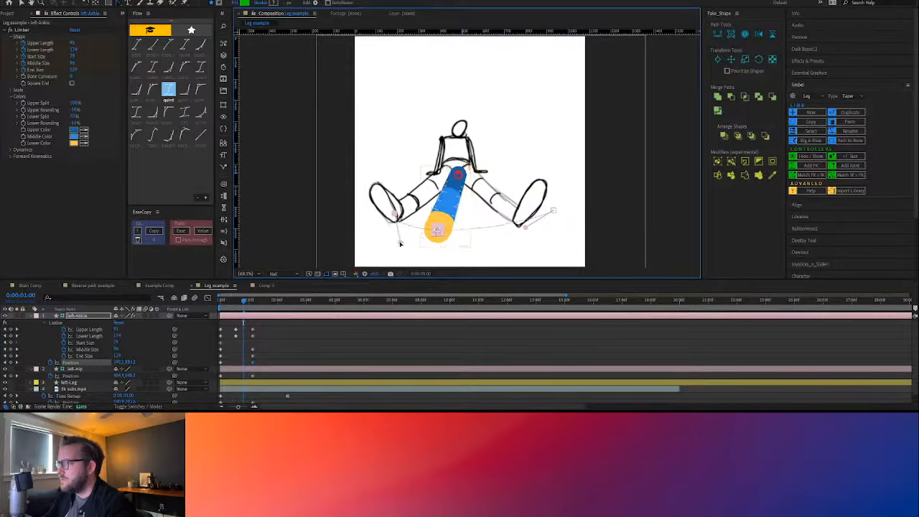
{"action": "key", "text": "space"}
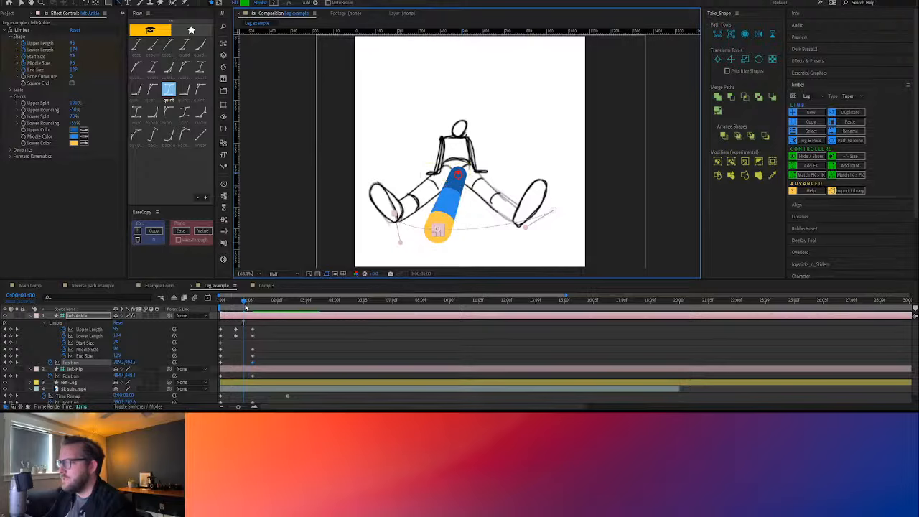
{"action": "left_click", "coordinate": [225, 306]}
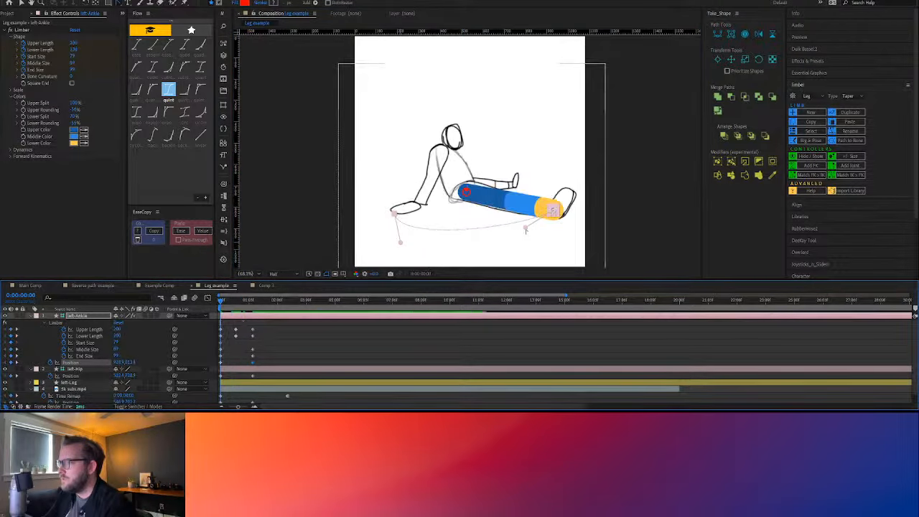
{"action": "key", "text": "space"}
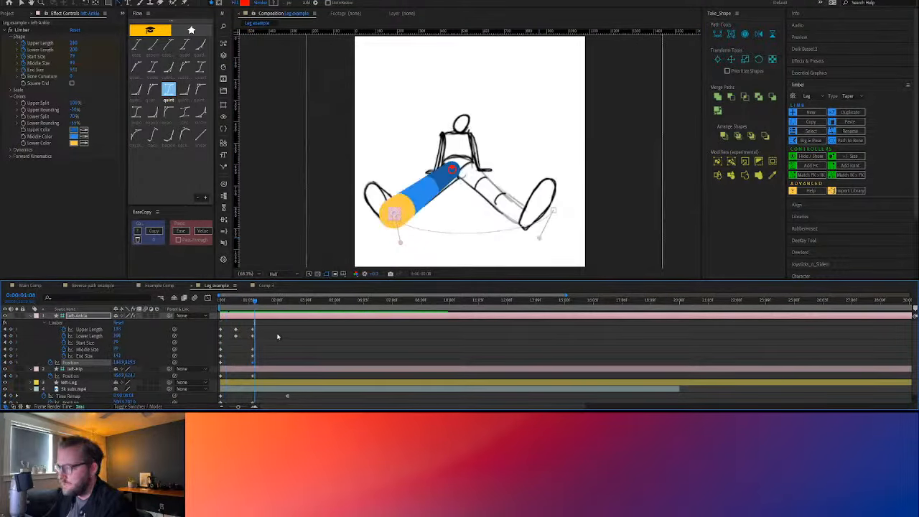
Apply Flow's quint easing preset to the left ankle's Position, left hip's Position, and left leg's Middle Size and End Size keyframes
{"action": "left_click", "coordinate": [290, 366]}
{"action": "left_click_drag", "start_coordinate": [269, 366], "coordinate": [213, 361]}
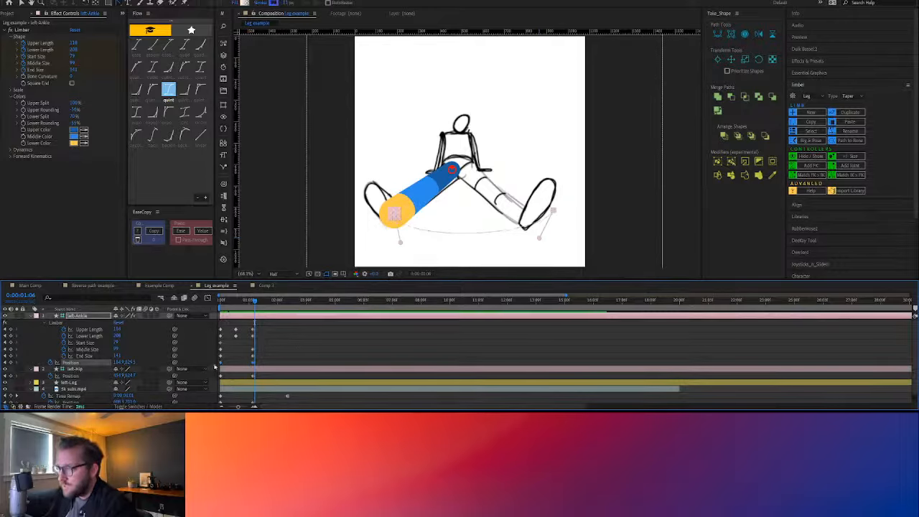
{"action": "left_click", "coordinate": [169, 90]}
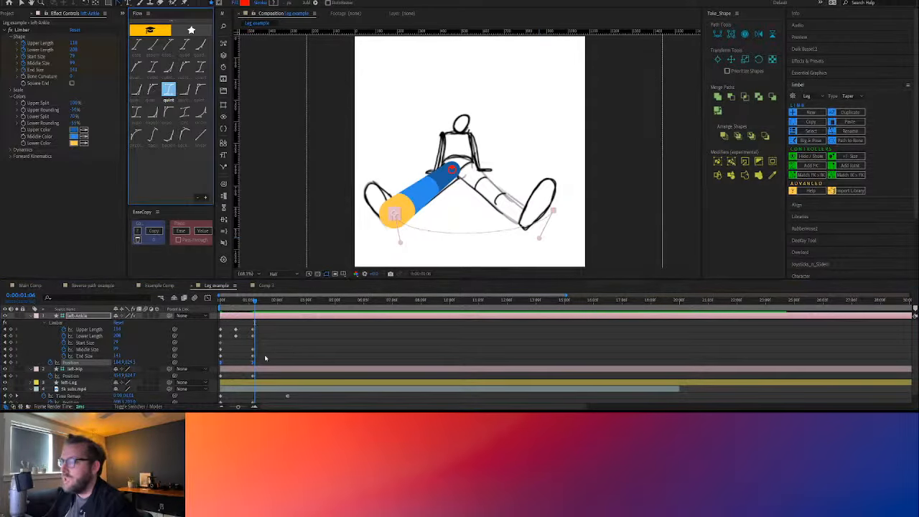
{"action": "left_click", "coordinate": [253, 374]}
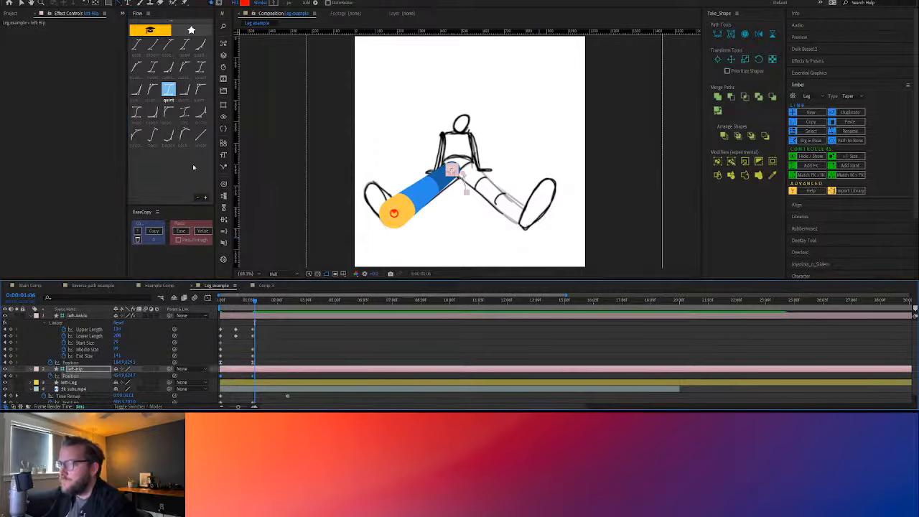
{"action": "left_click", "coordinate": [167, 89]}
{"action": "left_click_drag", "start_coordinate": [272, 348], "coordinate": [251, 358]}
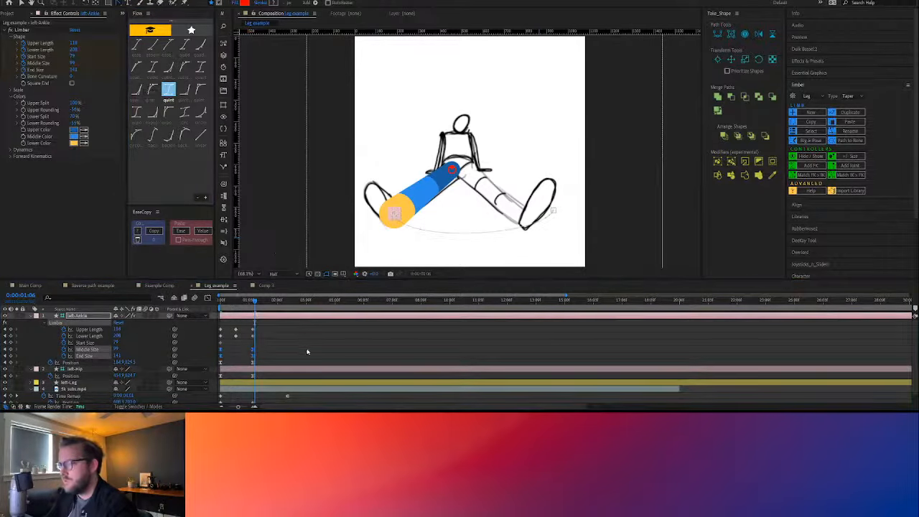
Preview the eased swing, hide the sketch video layer, and preview the leg on its own
{"action": "key", "text": "space"}
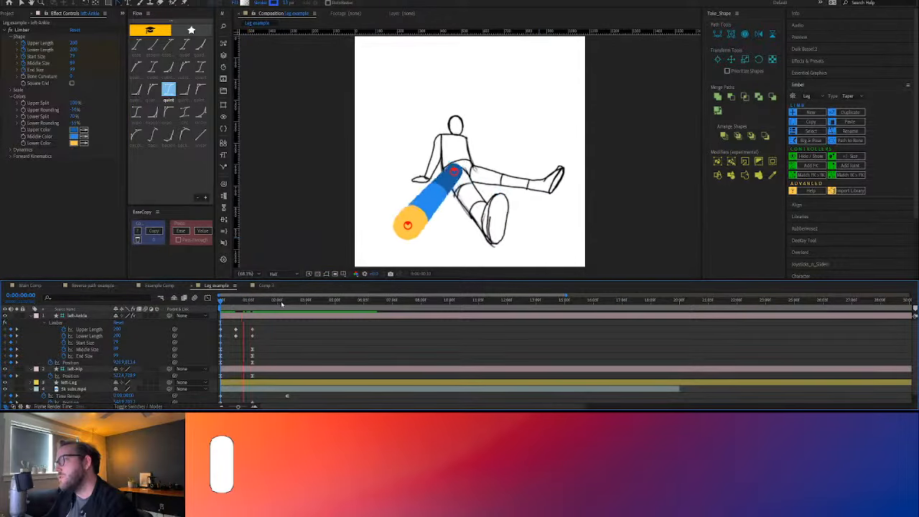
{"action": "key", "text": "space"}
{"action": "left_click", "coordinate": [17, 388]}
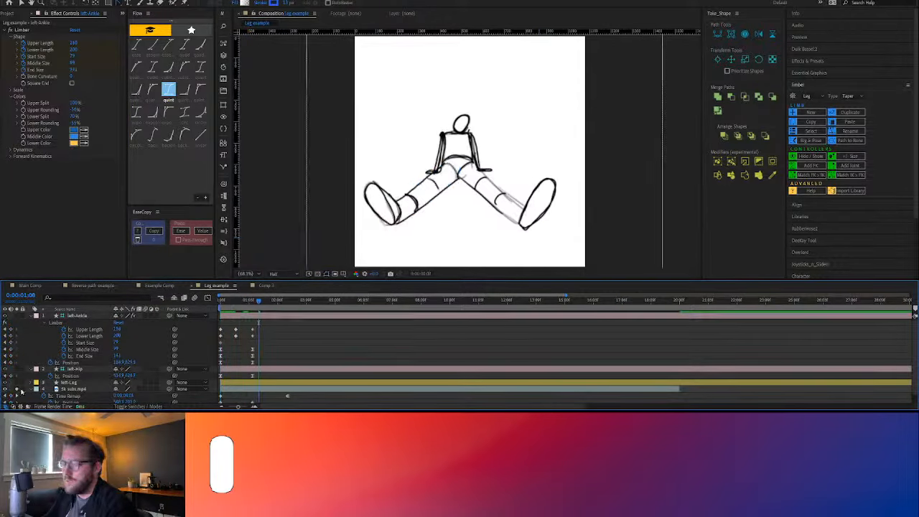
{"action": "left_click", "coordinate": [17, 389]}
{"action": "left_click", "coordinate": [5, 389]}
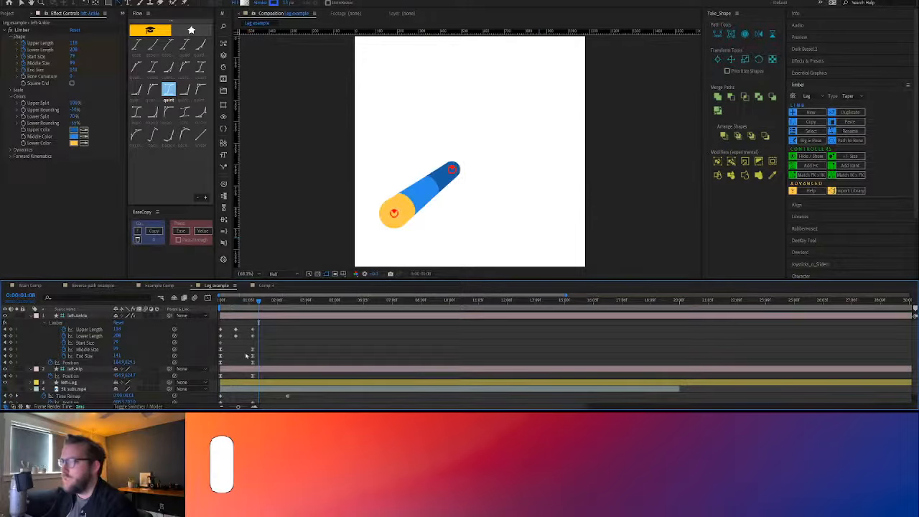
{"action": "key", "text": "space"}
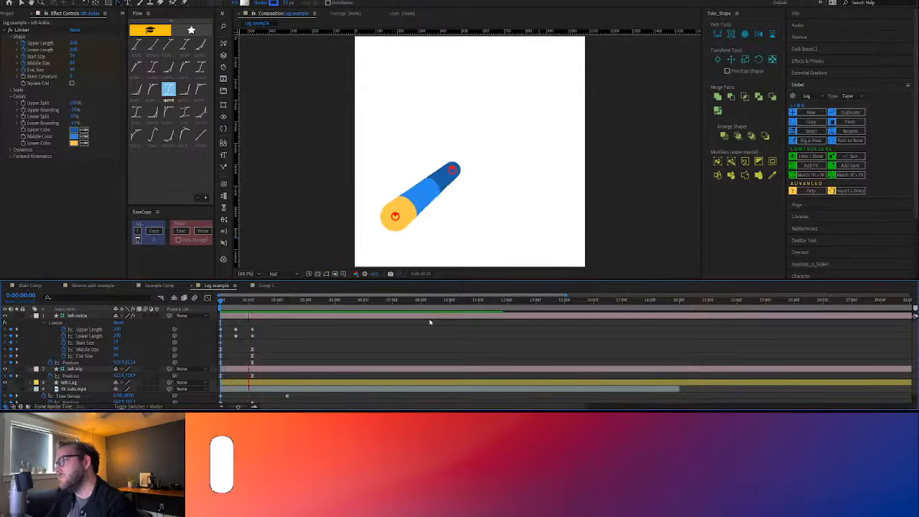
At 0:00:01:05, raise the path handle on the left ankle's last Position keyframe for a shallower arc and preview the swing
{"action": "mouse_move", "coordinate": [262, 301]}
{"action": "left_mouse_down"}
{"action": "mouse_move", "coordinate": [222, 309]}
{"action": "mouse_move", "coordinate": [252, 312]}
{"action": "left_mouse_up"}
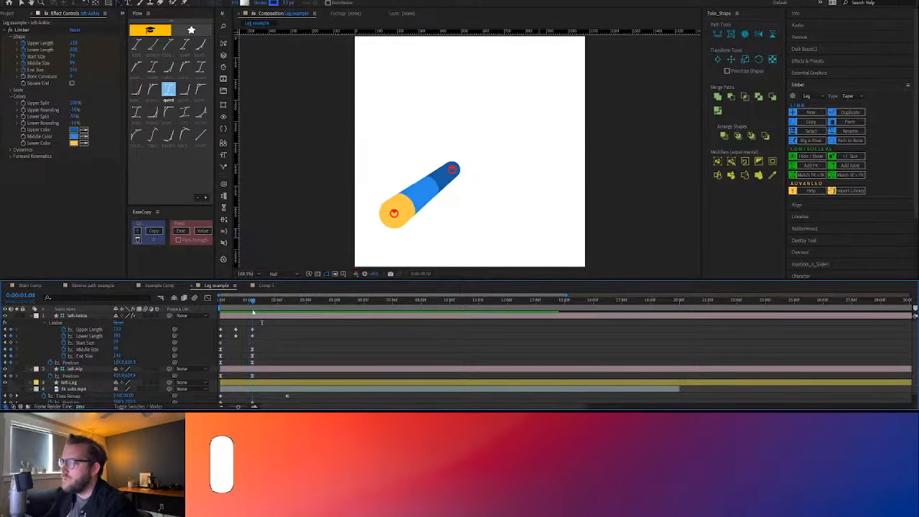
{"action": "left_click", "coordinate": [393, 214]}
{"action": "left_click_drag", "start_coordinate": [403, 244], "coordinate": [405, 236]}
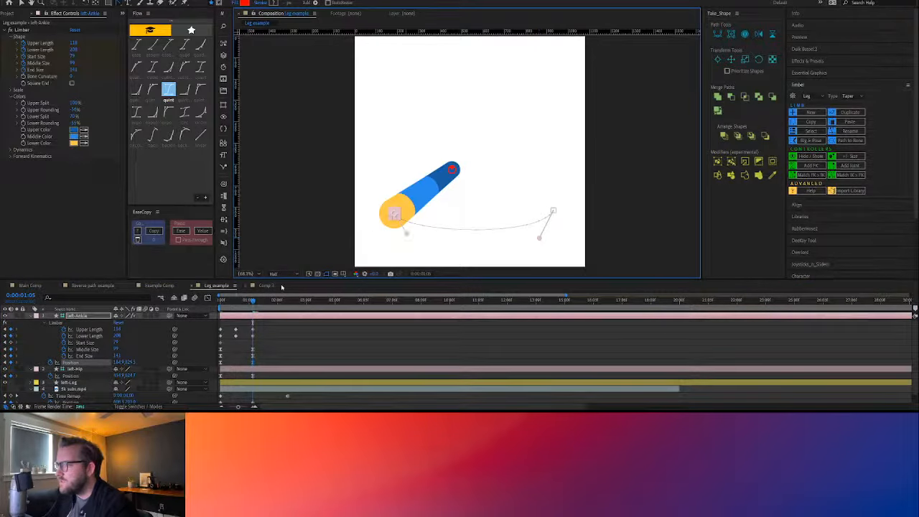
{"action": "left_click_drag", "start_coordinate": [249, 302], "coordinate": [216, 315]}
{"action": "key", "text": "space"}
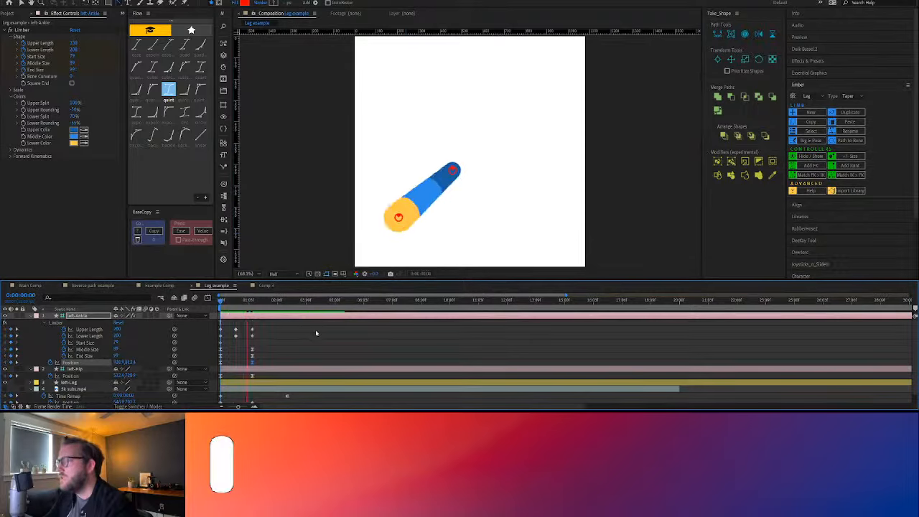
{"action": "key", "text": "space"}
Pull the left ankle's path handles at both end Position keyframes toward the middle of the arc and preview the swing
{"action": "left_click", "coordinate": [289, 332]}
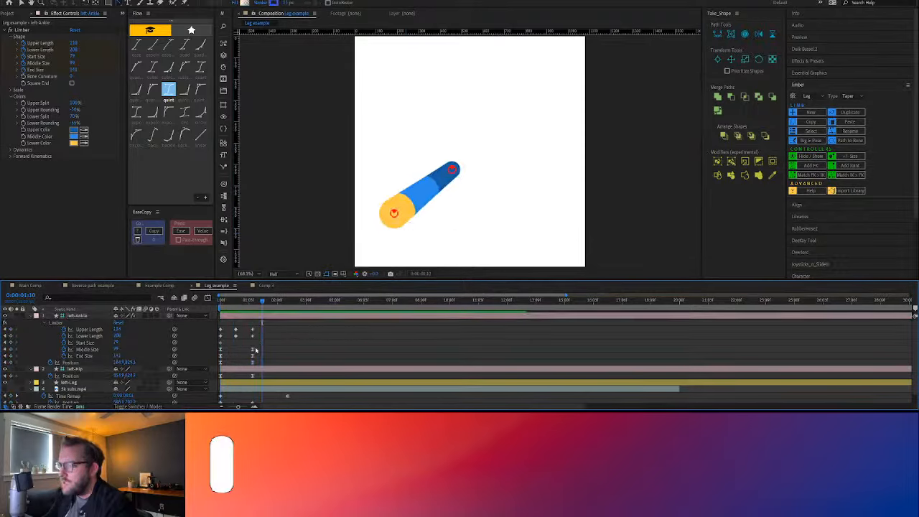
{"action": "left_click", "coordinate": [253, 301]}
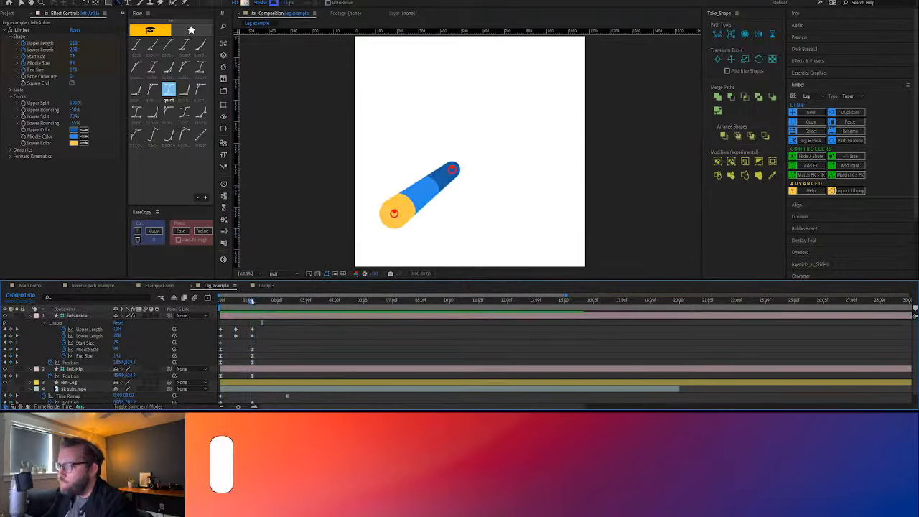
{"action": "left_click", "coordinate": [253, 362]}
{"action": "left_click_drag", "start_coordinate": [406, 233], "coordinate": [413, 232]}
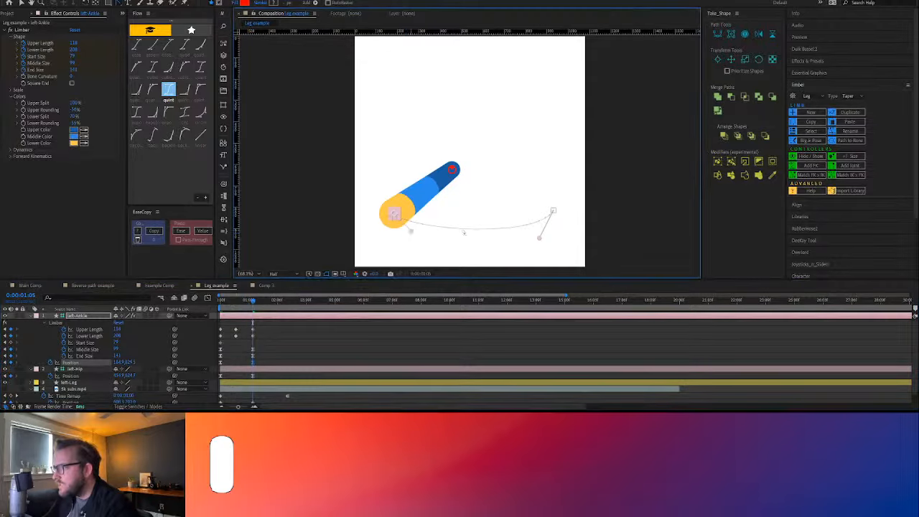
{"action": "left_click_drag", "start_coordinate": [538, 238], "coordinate": [512, 237]}
{"action": "left_click_drag", "start_coordinate": [252, 300], "coordinate": [207, 310]}
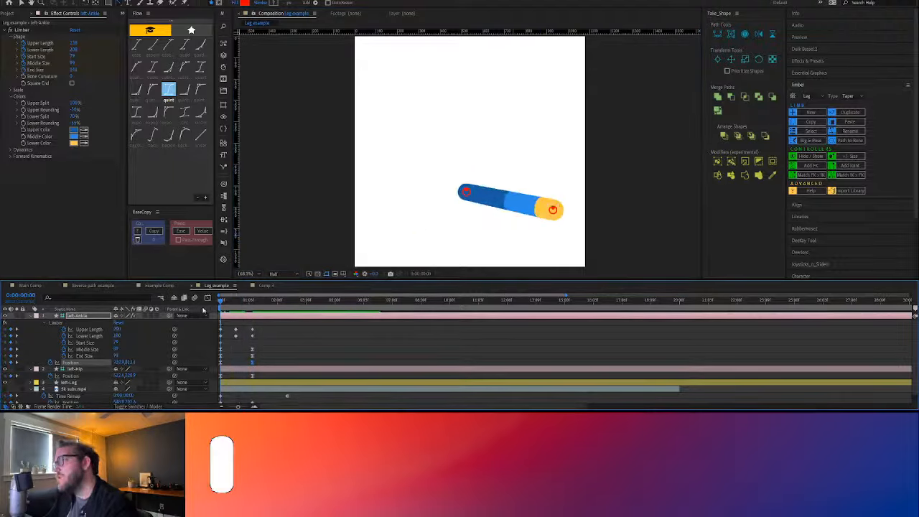
{"action": "key", "text": "space"}
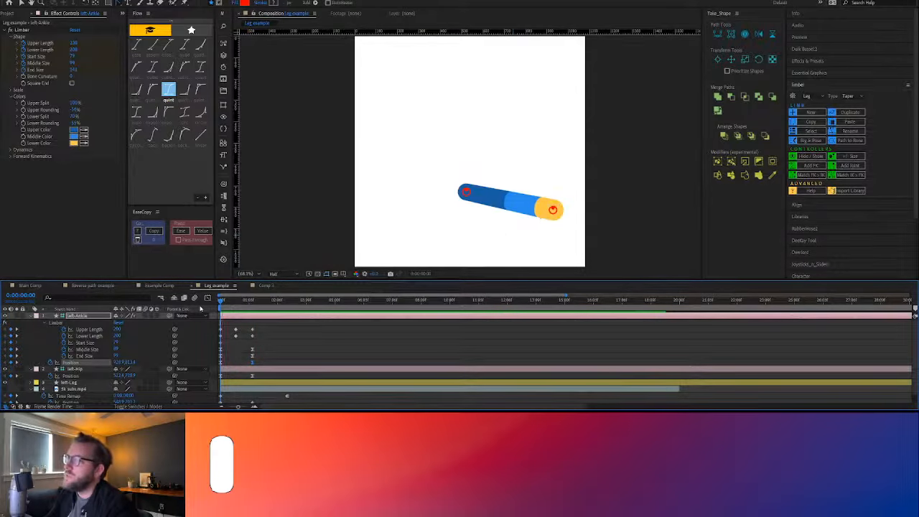
Copy the End Size keyframes' easing with EaseCopy, paste it onto the first and last Upper Length and Lower Length keyframes, and preview
{"action": "left_click", "coordinate": [249, 304]}
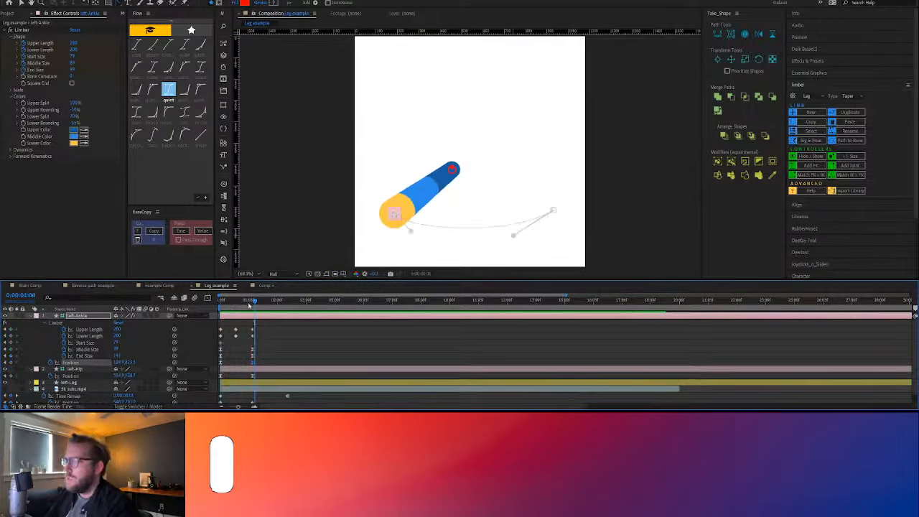
{"action": "left_click_drag", "start_coordinate": [253, 305], "coordinate": [252, 305]}
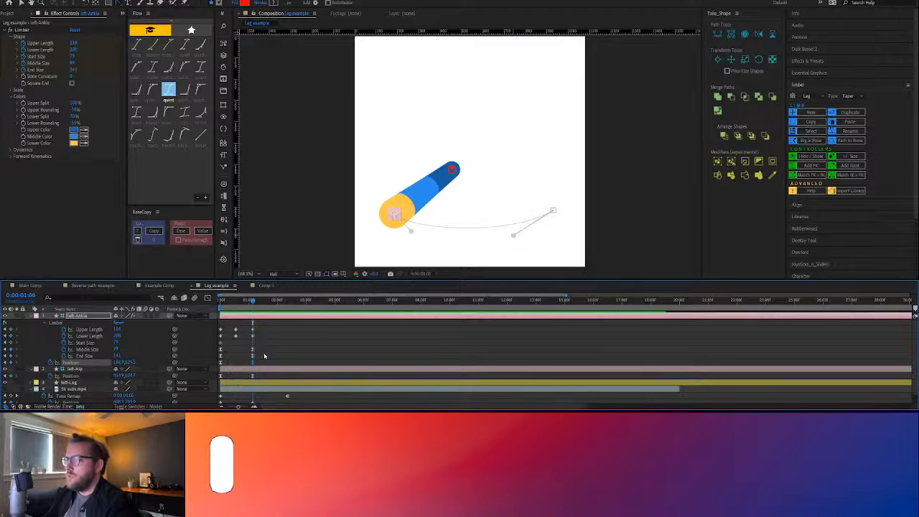
{"action": "left_click_drag", "start_coordinate": [266, 352], "coordinate": [216, 358]}
{"action": "left_click", "coordinate": [153, 230]}
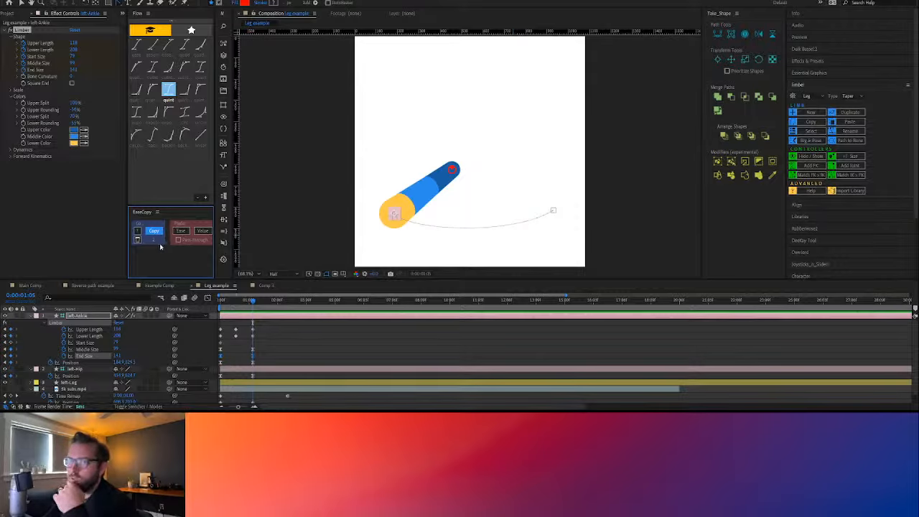
{"action": "left_click_drag", "start_coordinate": [264, 357], "coordinate": [216, 358]}
{"action": "left_click_drag", "start_coordinate": [263, 328], "coordinate": [216, 340]}
{"action": "left_click", "coordinate": [181, 231]}
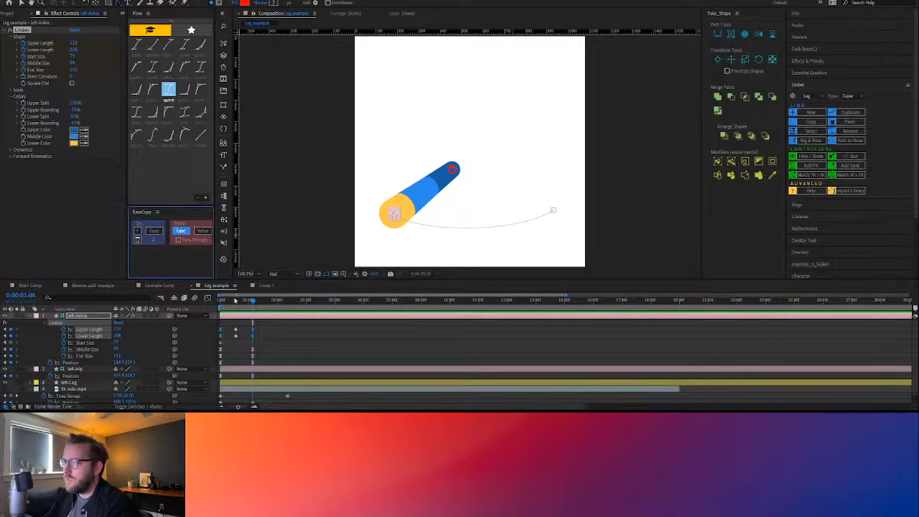
{"action": "key", "text": "F2"}
{"action": "left_click_drag", "start_coordinate": [247, 301], "coordinate": [209, 306]}
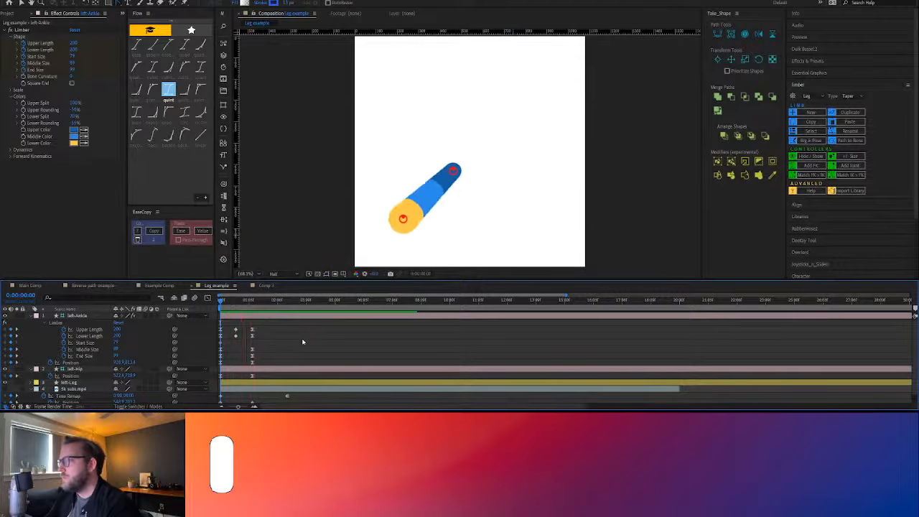
Move the middle Upper Length and Lower Length keyframes of the left leg to 0:00:00:09 and preview
{"action": "mouse_move", "coordinate": [229, 305]}
{"action": "left_mouse_down"}
{"action": "mouse_move", "coordinate": [220, 301]}
{"action": "mouse_move", "coordinate": [238, 308]}
{"action": "left_mouse_up"}
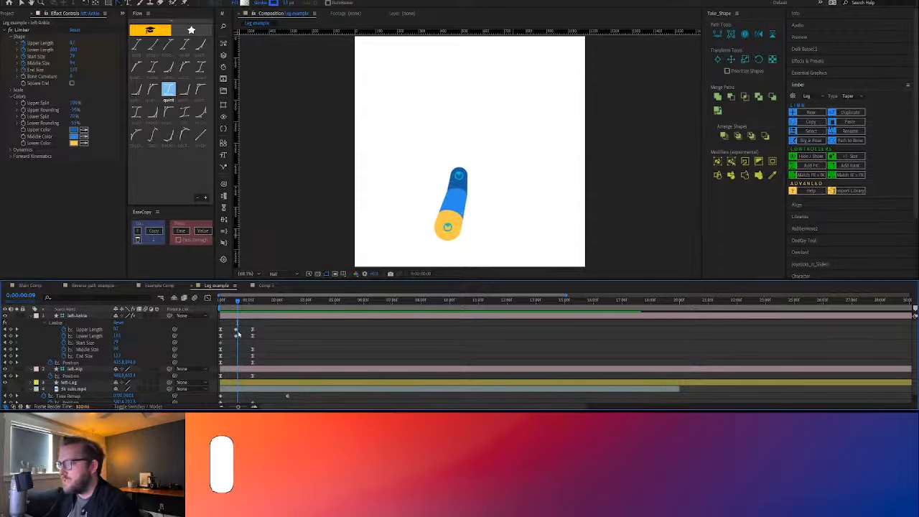
{"action": "left_click", "coordinate": [238, 329]}
{"action": "key", "text": "space"}
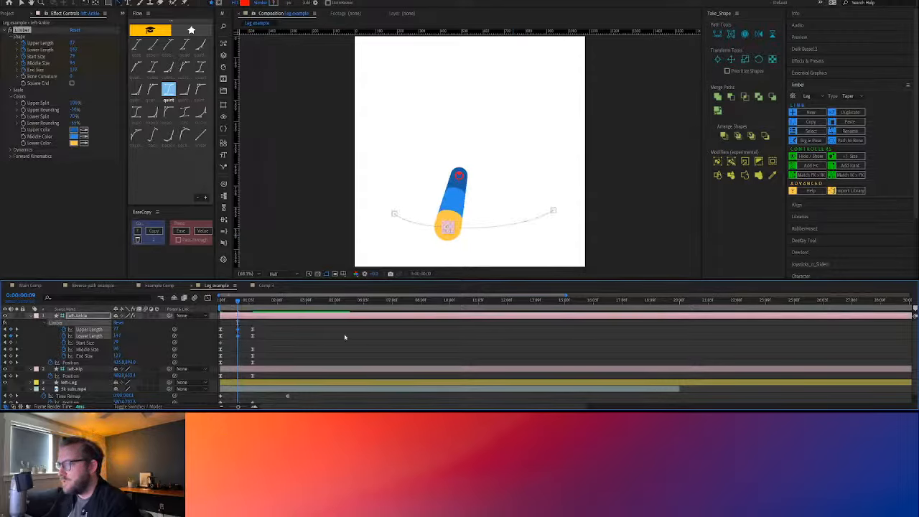
Lower the path handle on the left ankle's first Position keyframe to deepen the start of the arc, and preview
{"action": "left_click_drag", "start_coordinate": [234, 302], "coordinate": [235, 303]}
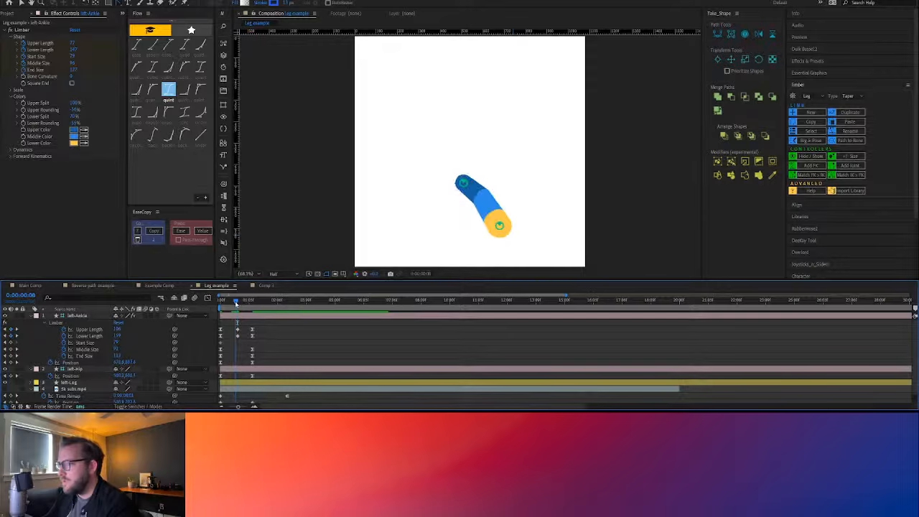
{"action": "left_click", "coordinate": [500, 227]}
{"action": "left_click_drag", "start_coordinate": [514, 236], "coordinate": [519, 241]}
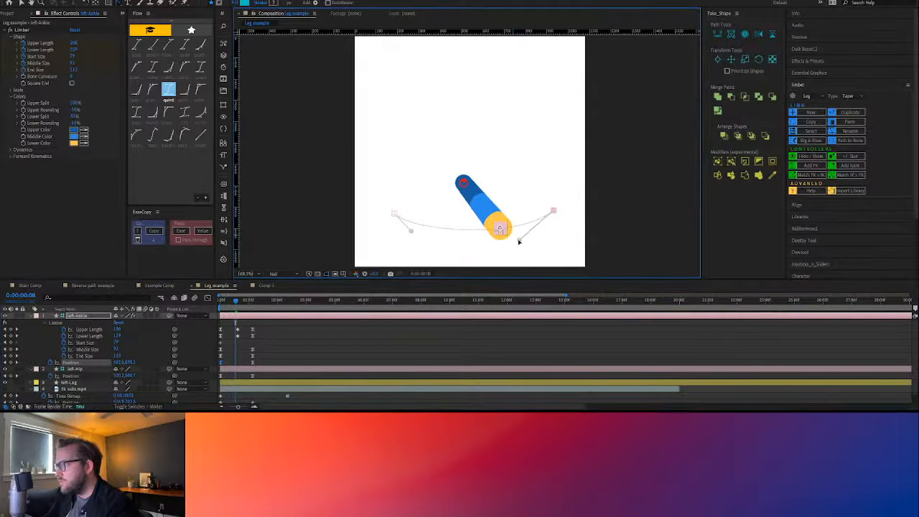
{"action": "key", "text": "space"}
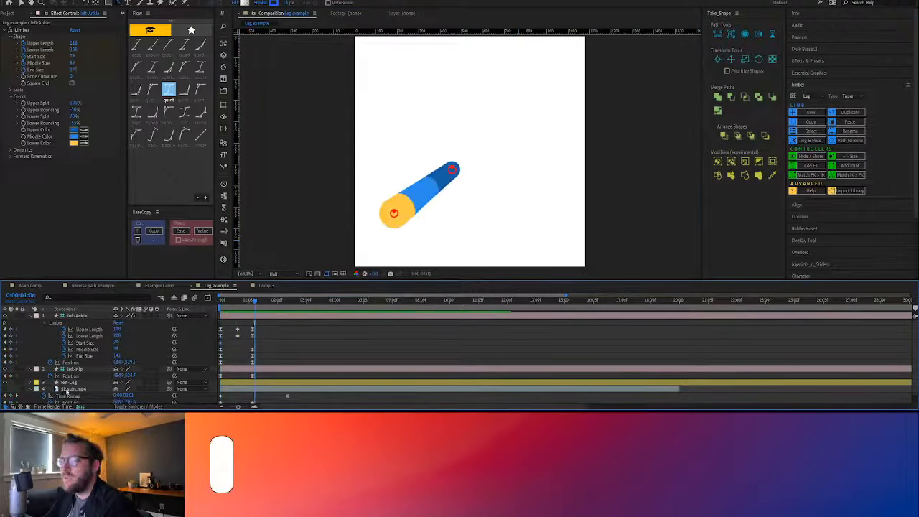
Show the sketch video layer again beneath the leg and set the current time to 0:00:01:05
{"action": "left_click", "coordinate": [69, 389]}
{"action": "left_click", "coordinate": [6, 390]}
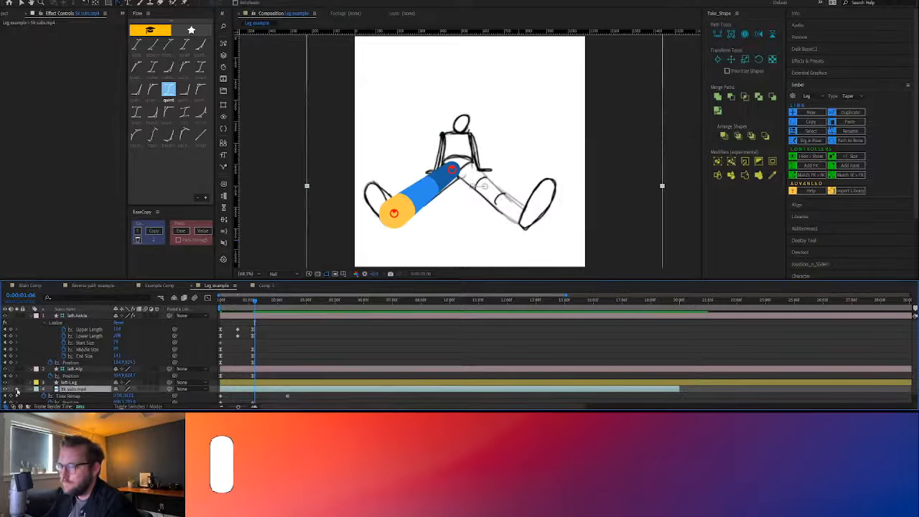
{"action": "left_click", "coordinate": [17, 390]}
{"action": "left_click", "coordinate": [17, 390]}
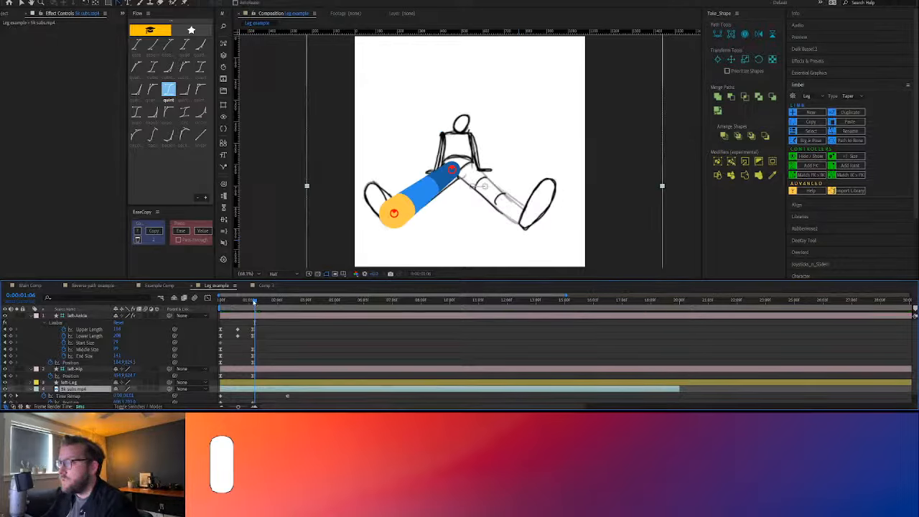
{"action": "left_click", "coordinate": [251, 302]}
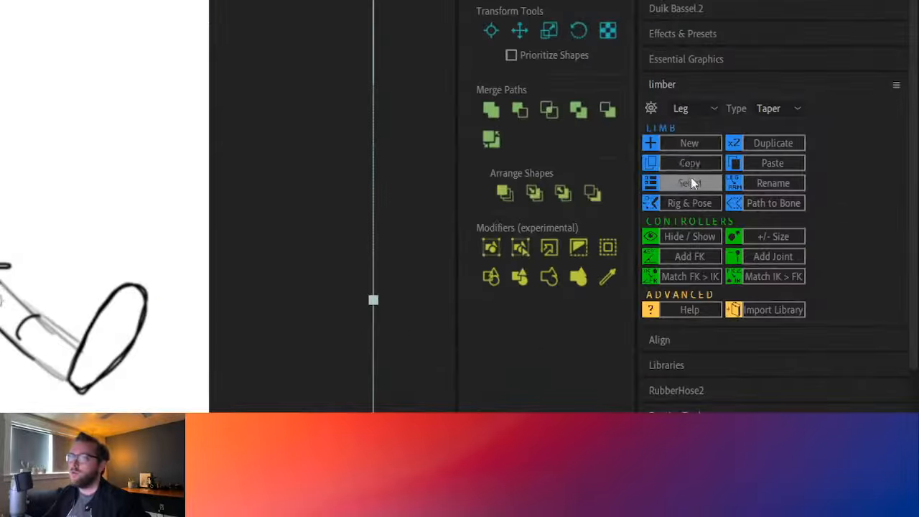
Create a new Limber leg named Right
{"action": "left_click", "coordinate": [682, 144]}
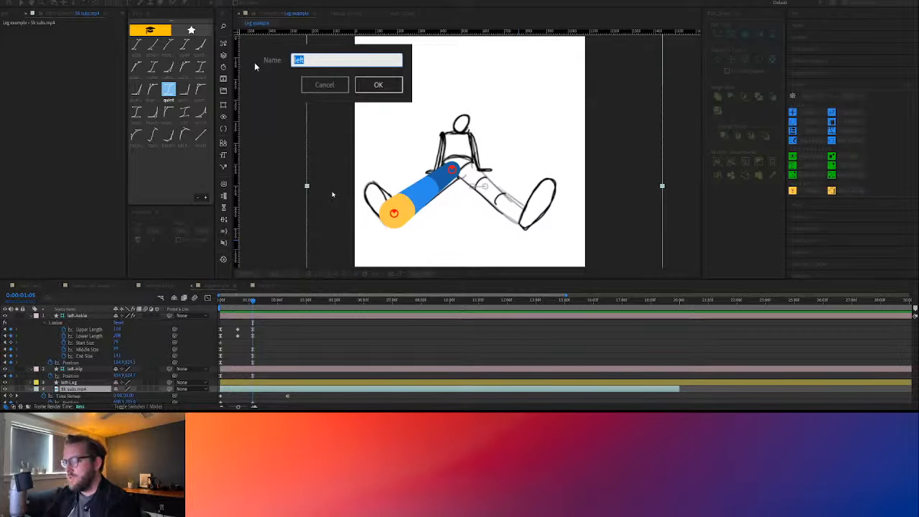
{"action": "type", "text": "Right"}
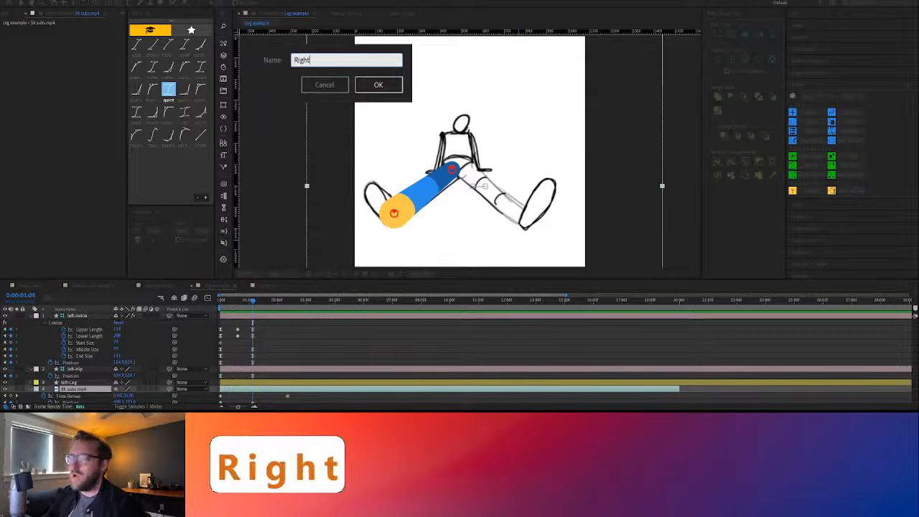
{"action": "left_click", "coordinate": [378, 85]}
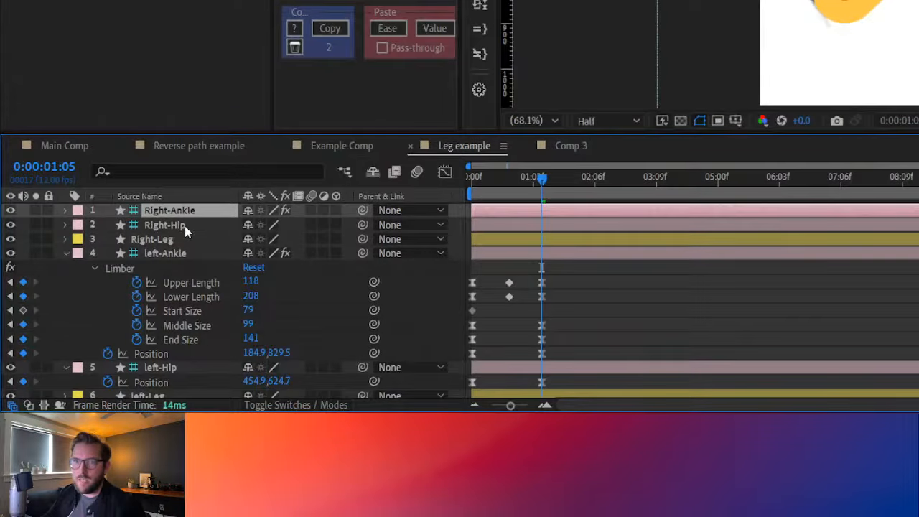
Move the Right-Leg layer below the left-Hip layer so it sits just above left-Leg
{"action": "left_click", "coordinate": [184, 225]}
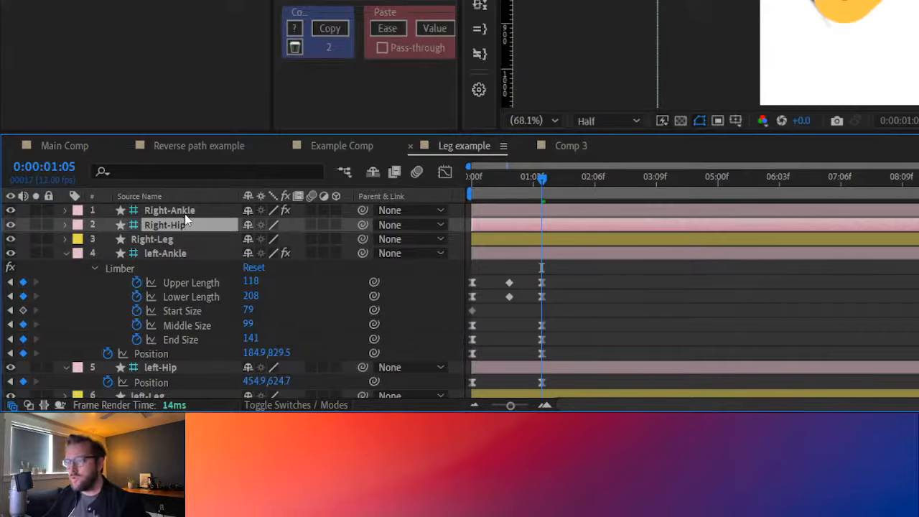
{"action": "left_click", "coordinate": [184, 212]}
{"action": "left_click", "coordinate": [184, 220]}
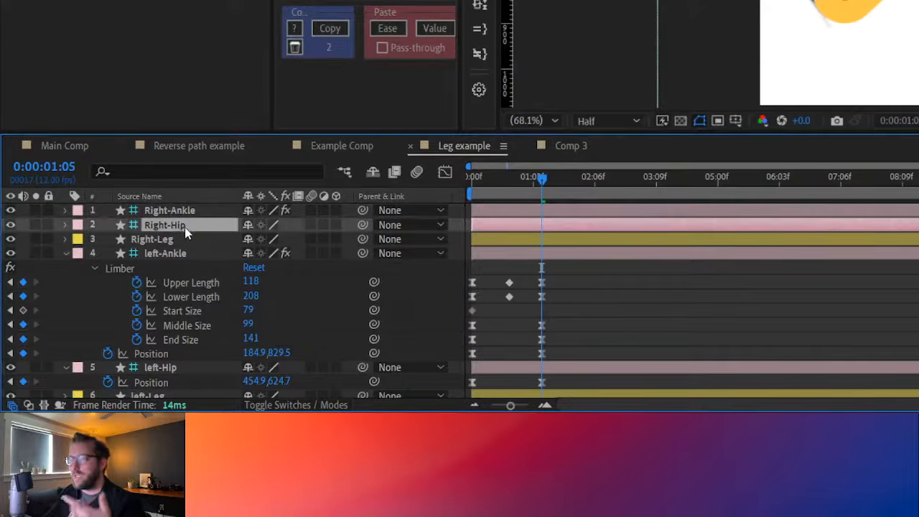
{"action": "left_click", "coordinate": [172, 243]}
{"action": "left_click_drag", "start_coordinate": [187, 239], "coordinate": [179, 386]}
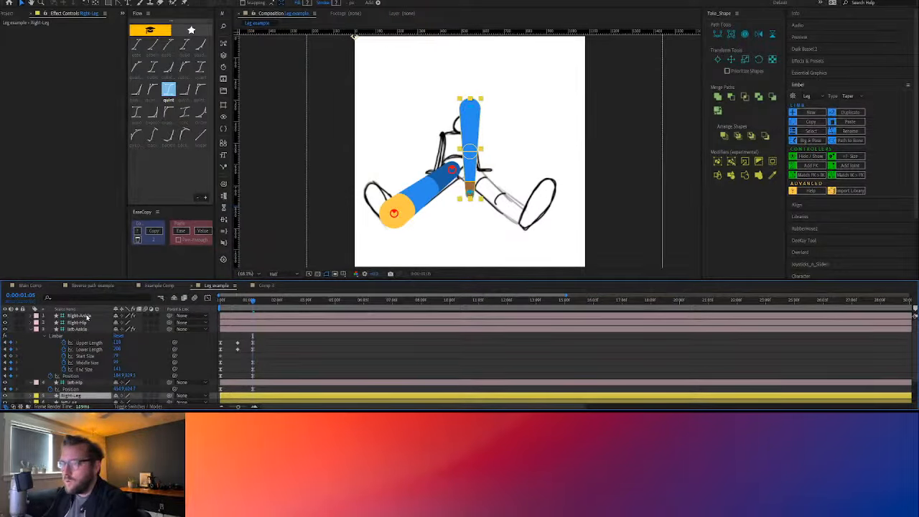
Move the right leg's hip and ankle controllers down together so the hip sits at the sketched figure's hips
{"action": "left_click", "coordinate": [79, 316]}
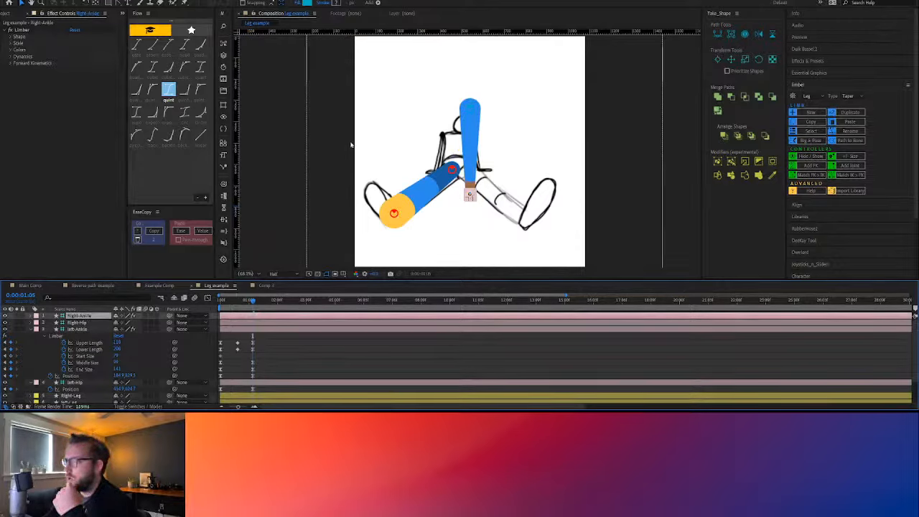
{"action": "left_click", "coordinate": [470, 108]}
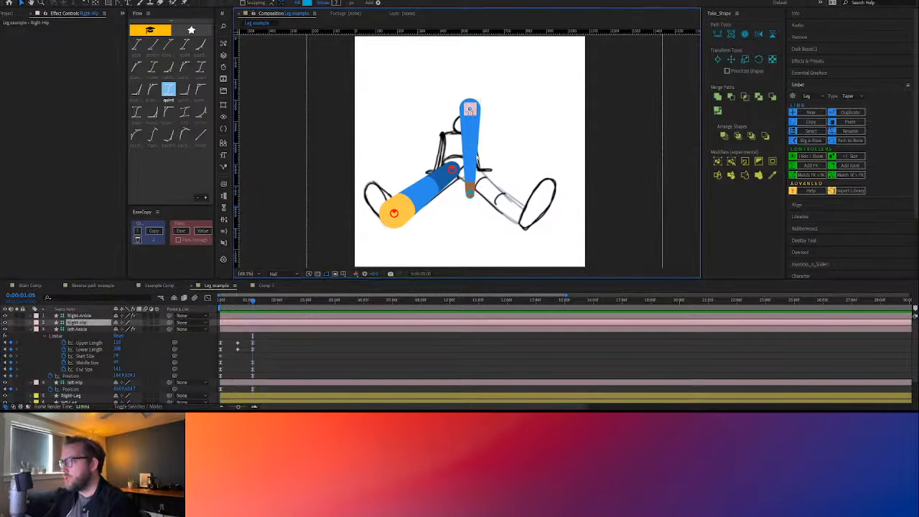
{"action": "left_click_drag", "start_coordinate": [470, 108], "coordinate": [468, 172]}
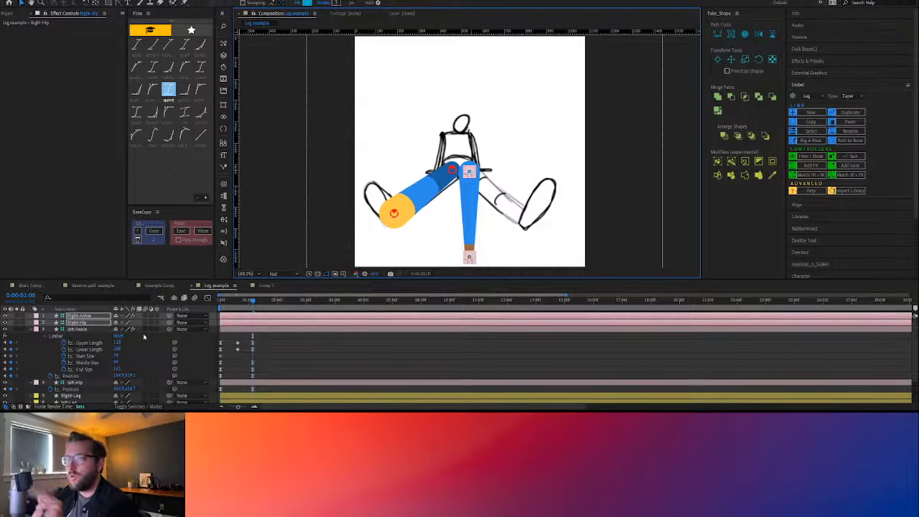
Copy the left leg's Limber settings from left-Ankle and paste them onto Right-Ankle
{"action": "left_click", "coordinate": [77, 329]}
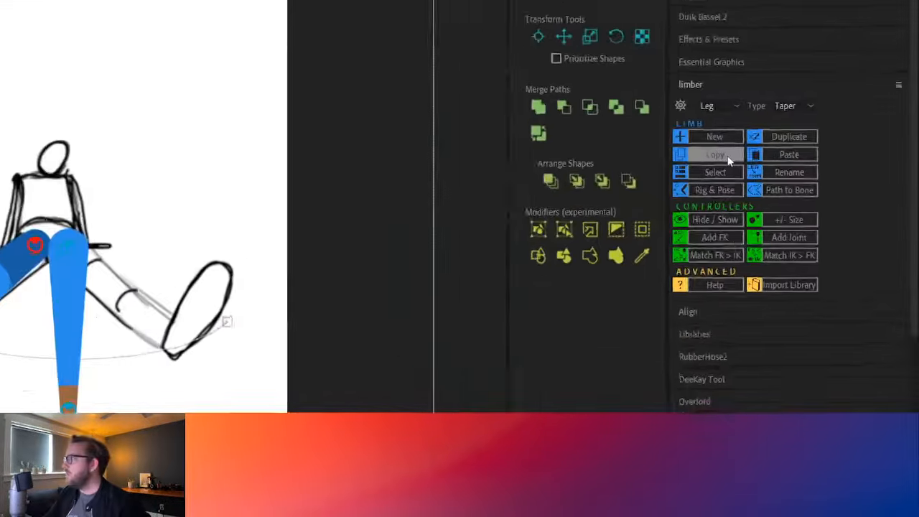
{"action": "left_click", "coordinate": [815, 124]}
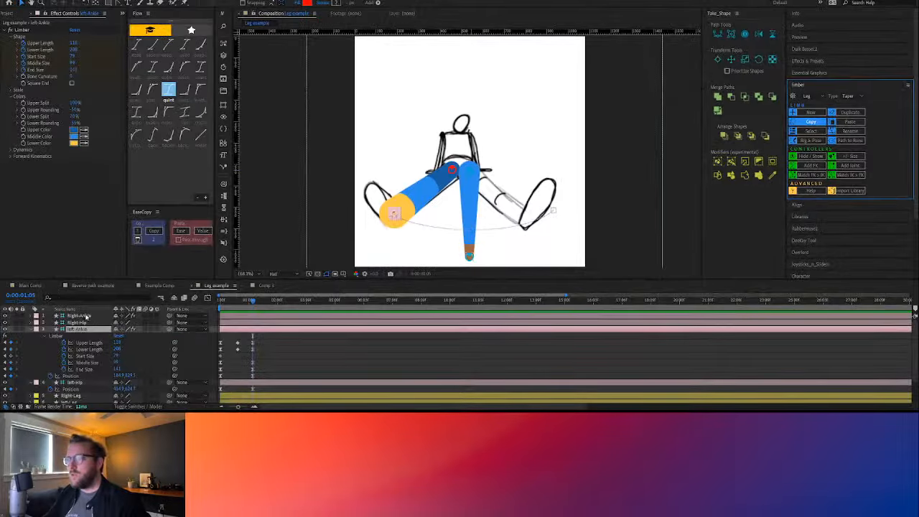
{"action": "left_click", "coordinate": [79, 316]}
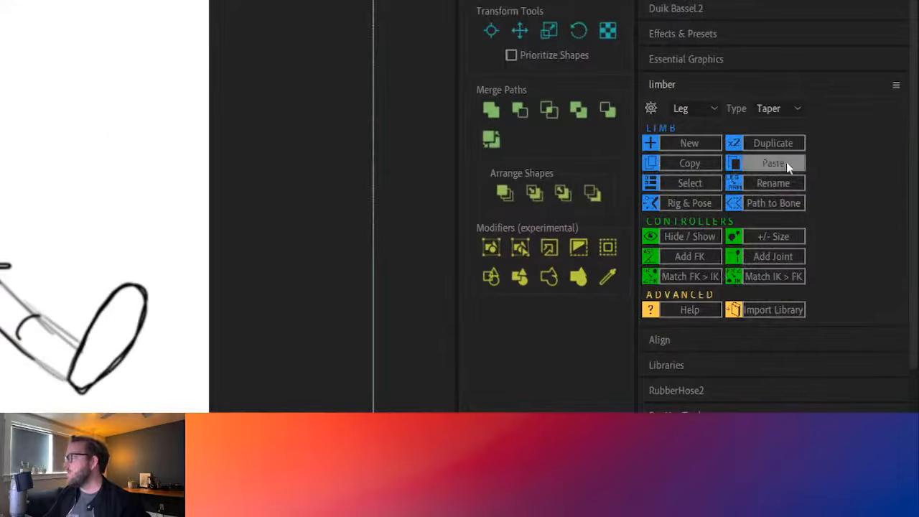
{"action": "left_click", "coordinate": [850, 121]}
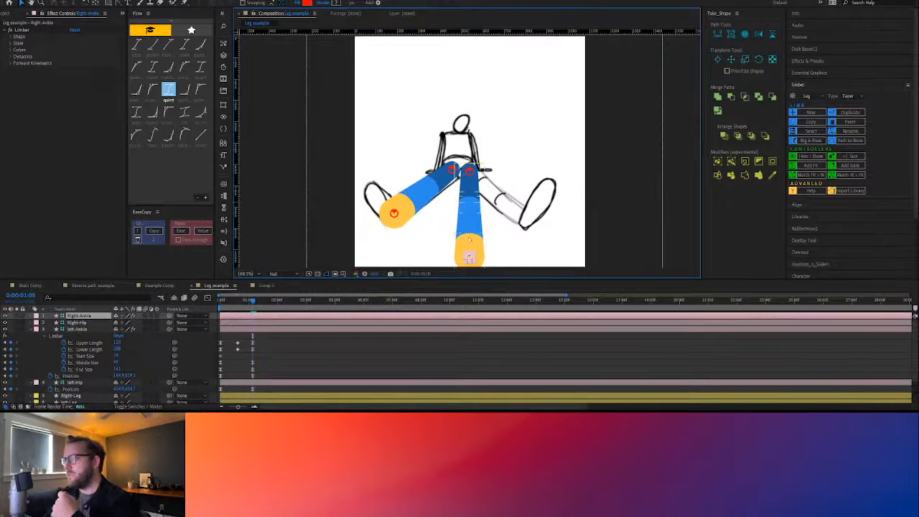
Pose the right leg over the sketched leg with its hip beside the left hip, and fine-tune its Lower Length
{"action": "mouse_move", "coordinate": [469, 257]}
{"action": "left_mouse_down"}
{"action": "mouse_move", "coordinate": [528, 212]}
{"action": "mouse_move", "coordinate": [519, 215]}
{"action": "left_mouse_up"}
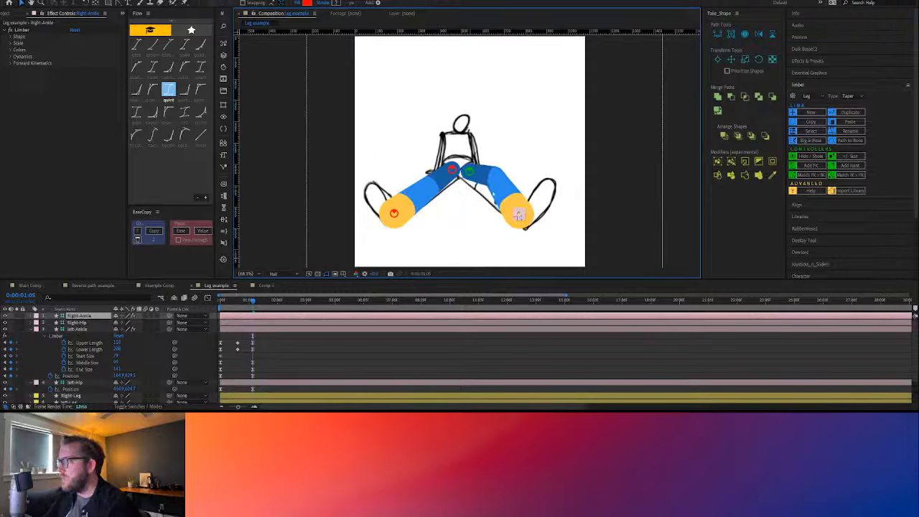
{"action": "left_click", "coordinate": [466, 171]}
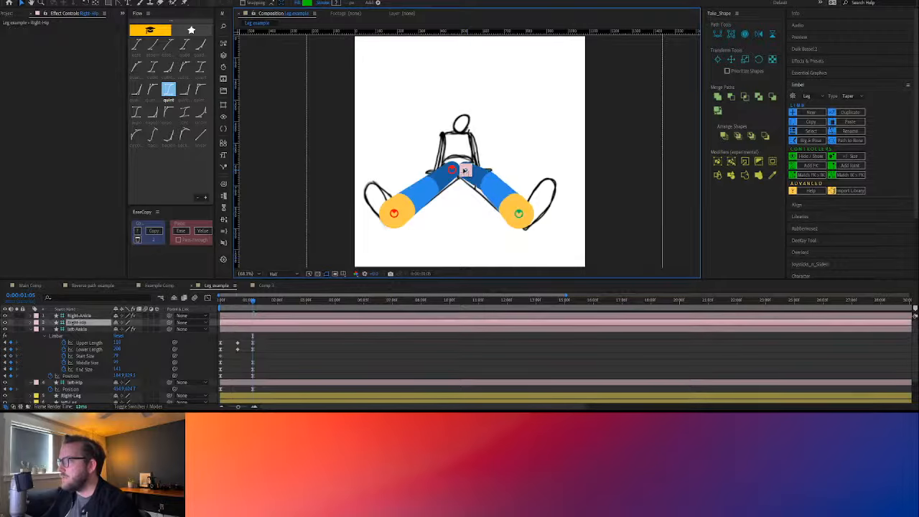
{"action": "left_click", "coordinate": [75, 316]}
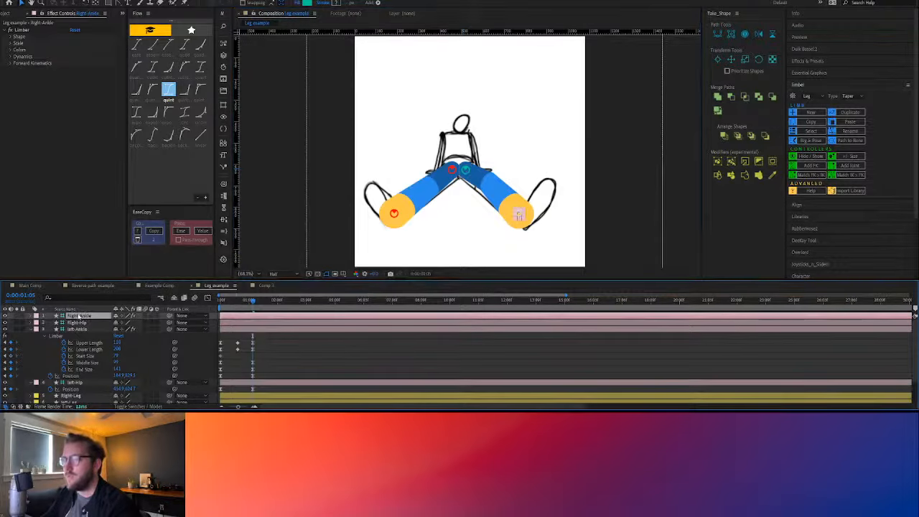
{"action": "left_click", "coordinate": [11, 37]}
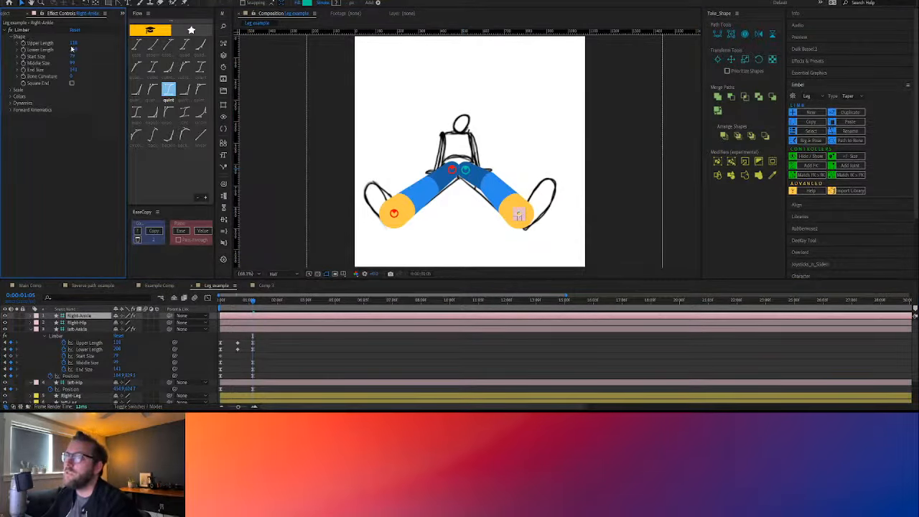
{"action": "left_click_drag", "start_coordinate": [72, 48], "coordinate": [71, 48]}
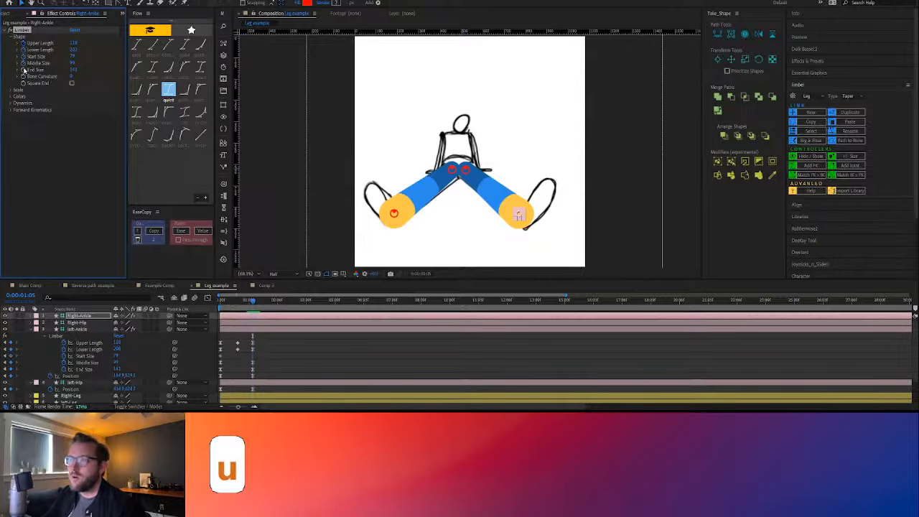
Keyframe Right-Ankle's Upper Length, Lower Length, Start Size, Middle Size and End Size at 0:00:01:05, and reveal the keyframes
{"action": "left_click", "coordinate": [24, 69]}
{"action": "key", "text": "u"}
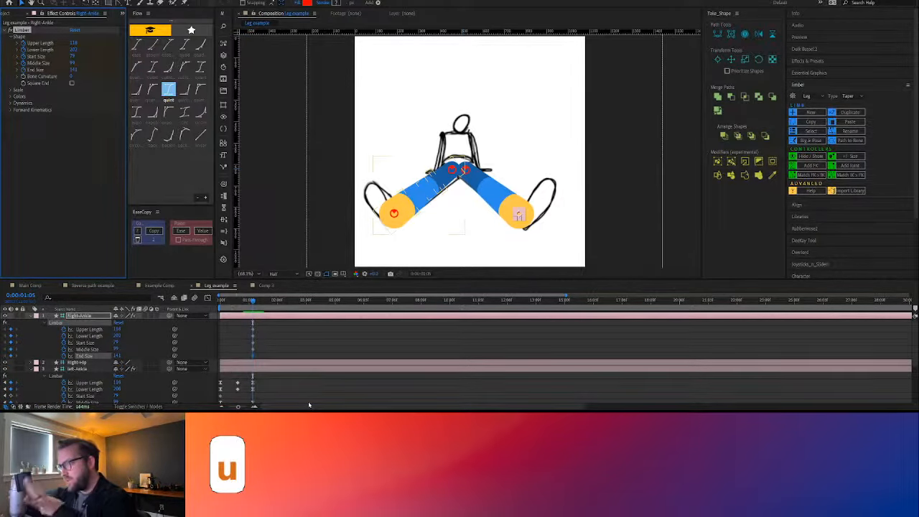
{"action": "left_click", "coordinate": [266, 341]}
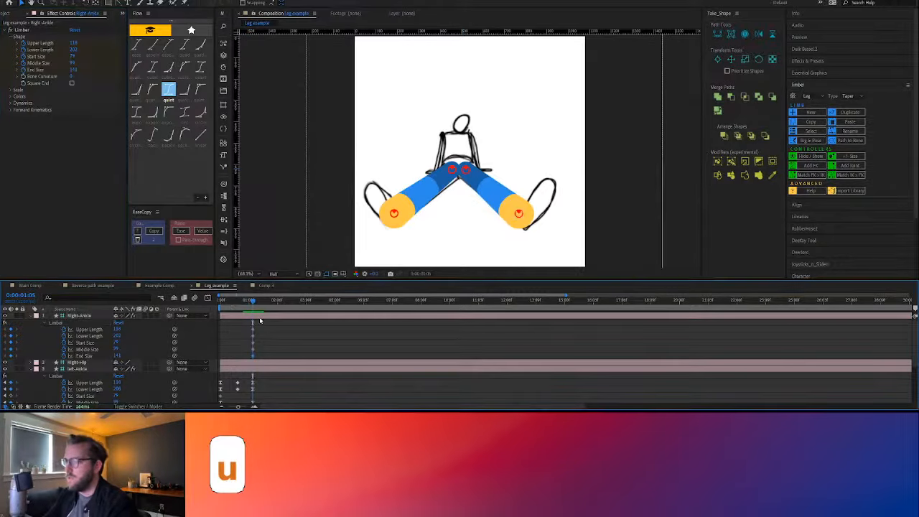
Return to 0:00:00:00 and move the right hip and ankle controllers onto the sketch's far leg
{"action": "left_click_drag", "start_coordinate": [250, 303], "coordinate": [250, 302]}
{"action": "left_click_drag", "start_coordinate": [242, 304], "coordinate": [201, 309]}
{"action": "left_click", "coordinate": [464, 175]}
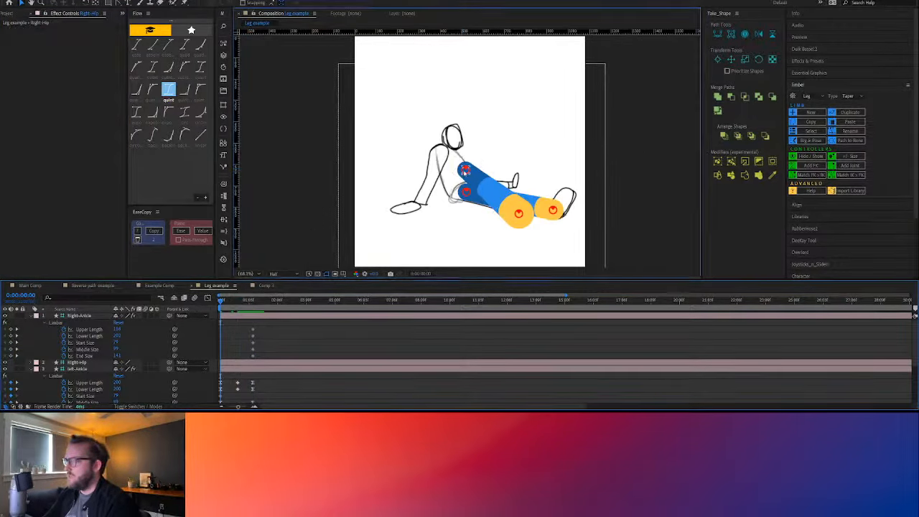
{"action": "left_click_drag", "start_coordinate": [464, 189], "coordinate": [465, 188]}
{"action": "left_click_drag", "start_coordinate": [517, 213], "coordinate": [508, 184]}
Reduce Right-Ankle's Upper Length, Lower Length, Middle Size and End Size at 0:00:00:00 to fit the sketched far leg
{"action": "left_click", "coordinate": [97, 317]}
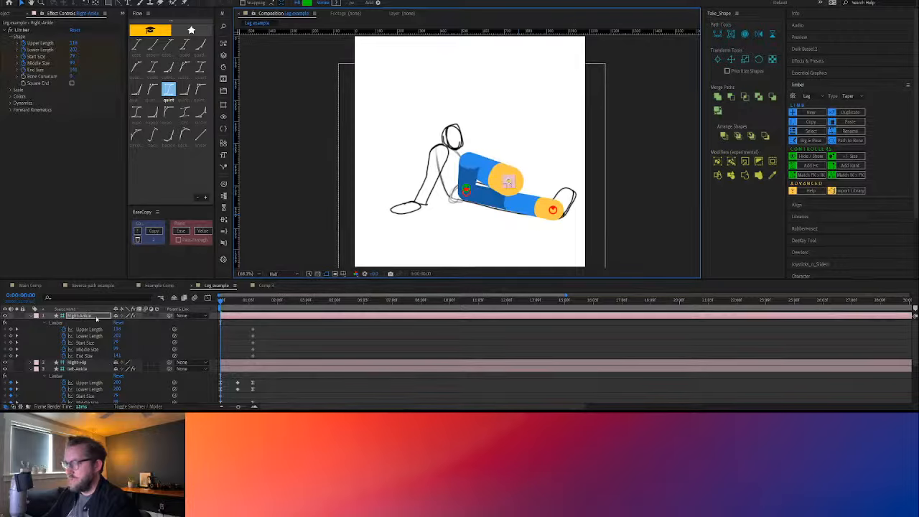
{"action": "left_click", "coordinate": [121, 337]}
{"action": "left_click_drag", "start_coordinate": [117, 336], "coordinate": [134, 350]}
{"action": "left_click", "coordinate": [103, 351]}
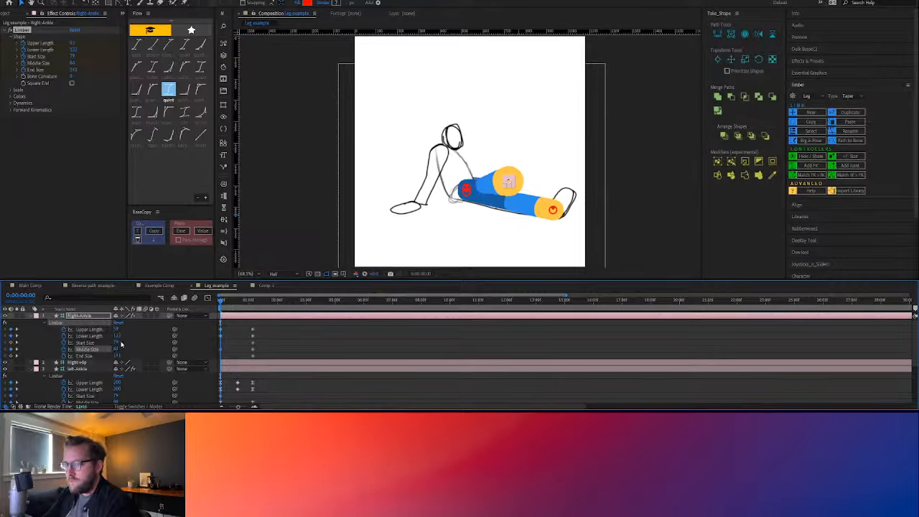
{"action": "left_click", "coordinate": [121, 358]}
{"action": "left_click_drag", "start_coordinate": [117, 357], "coordinate": [86, 358]}
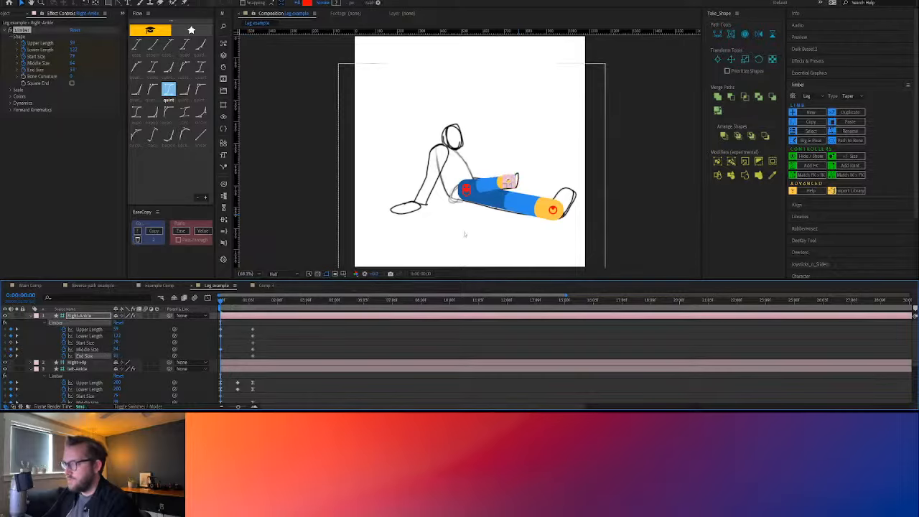
Nudge the right ankle down and the right hip slightly toward the foot to align the leg with the sketch
{"action": "scroll", "coordinate": [511, 203], "scroll_direction": "up", "scroll_amount": 1}
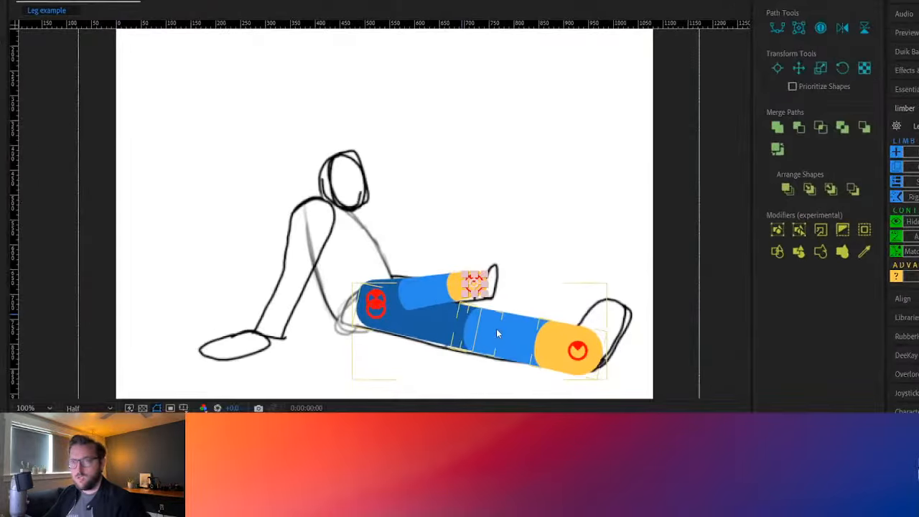
{"action": "scroll", "coordinate": [538, 227], "scroll_direction": "up", "scroll_amount": 2}
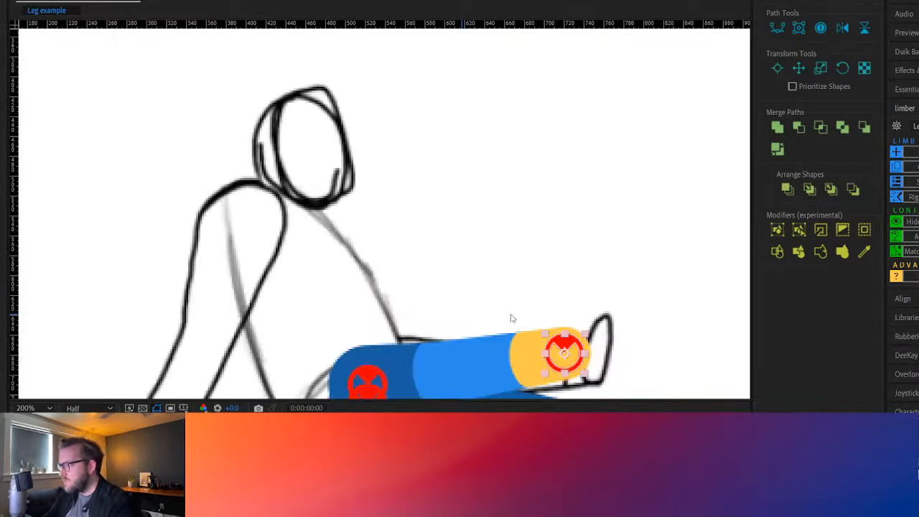
{"action": "left_click_drag", "start_coordinate": [490, 310], "coordinate": [380, 143]}
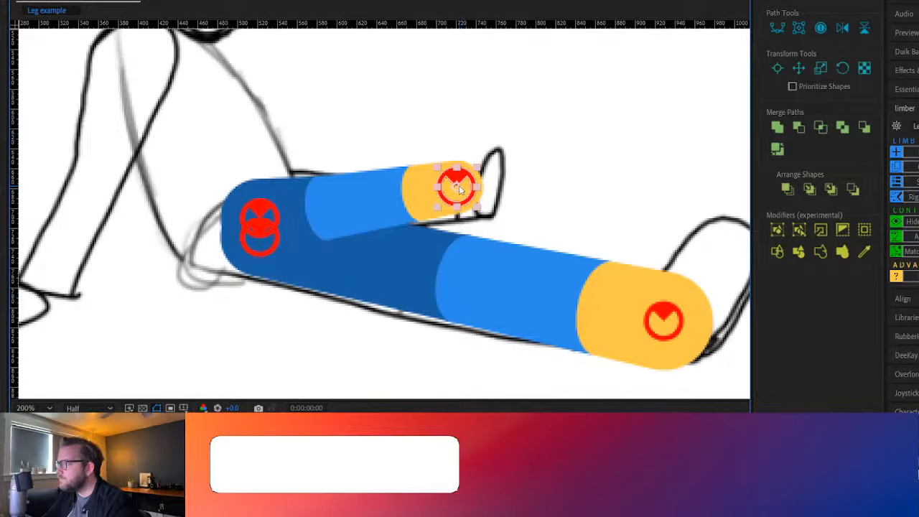
{"action": "left_click_drag", "start_coordinate": [460, 188], "coordinate": [466, 207]}
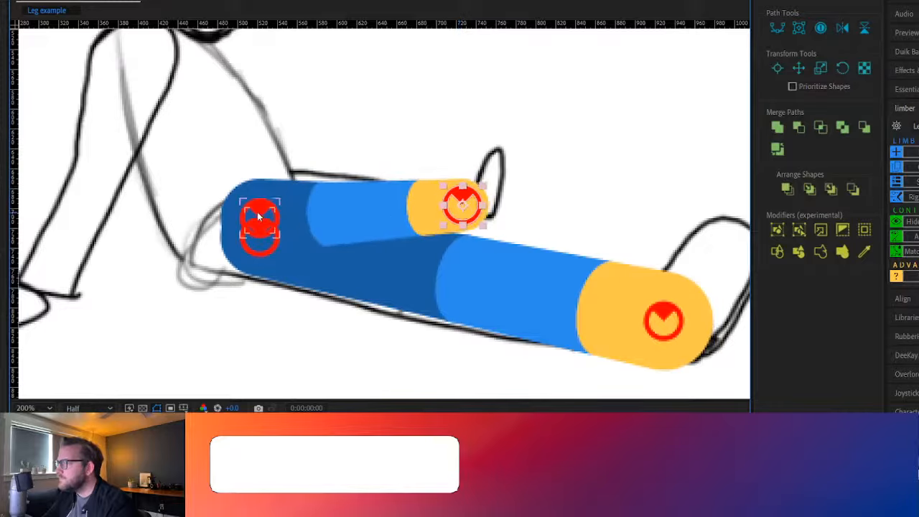
{"action": "mouse_move", "coordinate": [259, 216]}
{"action": "left_mouse_down"}
{"action": "mouse_move", "coordinate": [278, 193]}
{"action": "mouse_move", "coordinate": [332, 186]}
{"action": "mouse_move", "coordinate": [258, 211]}
{"action": "mouse_move", "coordinate": [266, 213]}
{"action": "left_mouse_up"}
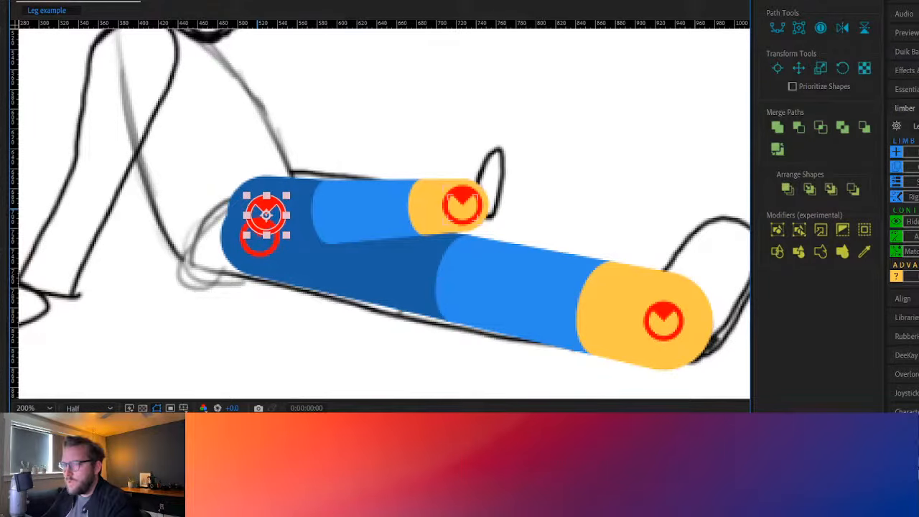
Shorten Right-Ankle's Lower Length and increase its Upper Length to shift the knee toward the foot
{"action": "key", "text": "ctrl+shift+a"}
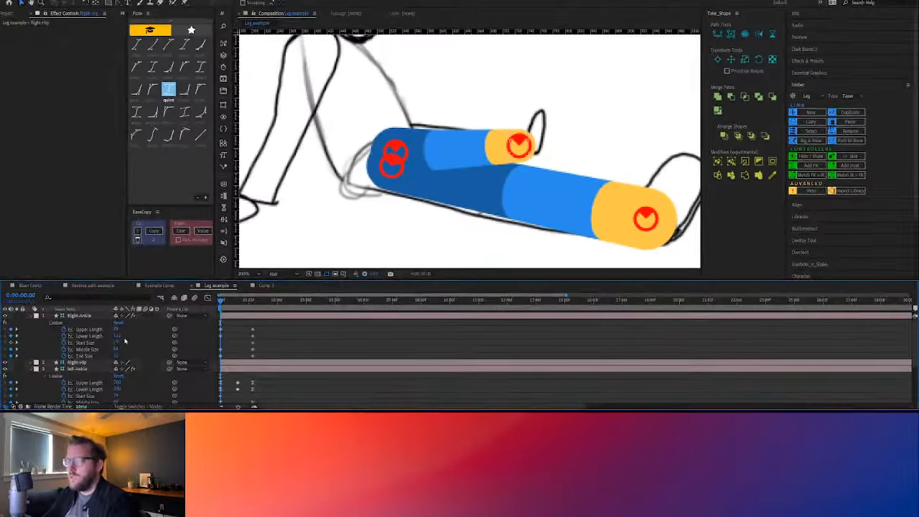
{"action": "left_click", "coordinate": [116, 335]}
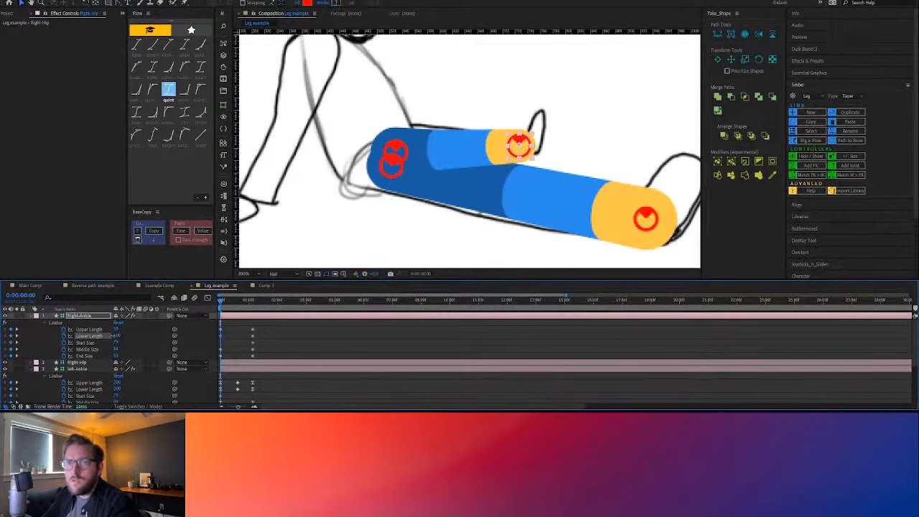
{"action": "mouse_move", "coordinate": [111, 335]}
{"action": "left_mouse_down"}
{"action": "mouse_move", "coordinate": [129, 335]}
{"action": "mouse_move", "coordinate": [120, 335]}
{"action": "left_mouse_up"}
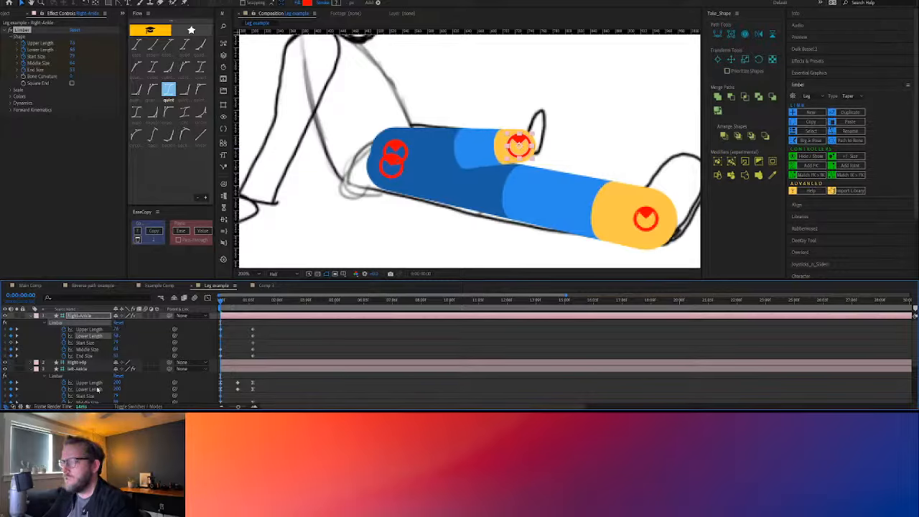
Collapse the ankle layers' properties and move the Right-Leg layer below left-Leg so it renders behind
{"action": "left_click", "coordinate": [31, 316]}
{"action": "left_click", "coordinate": [31, 330]}
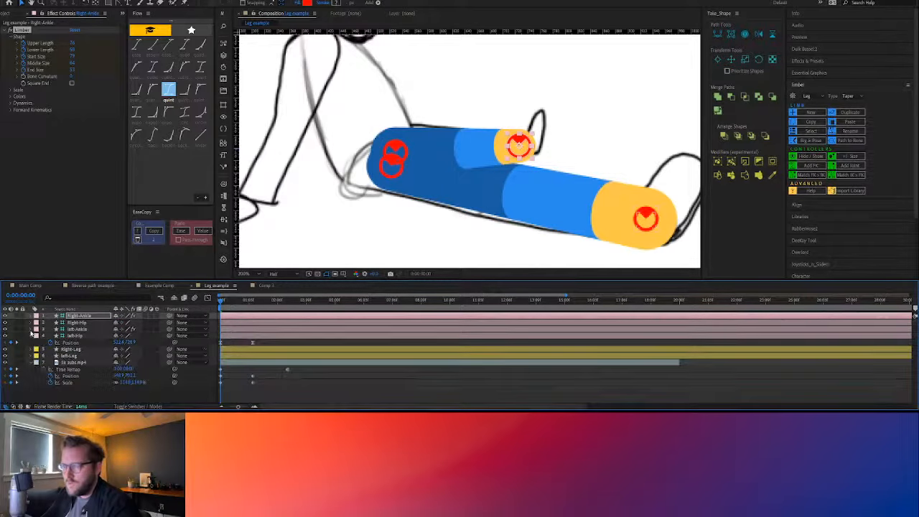
{"action": "left_click_drag", "start_coordinate": [79, 350], "coordinate": [83, 361]}
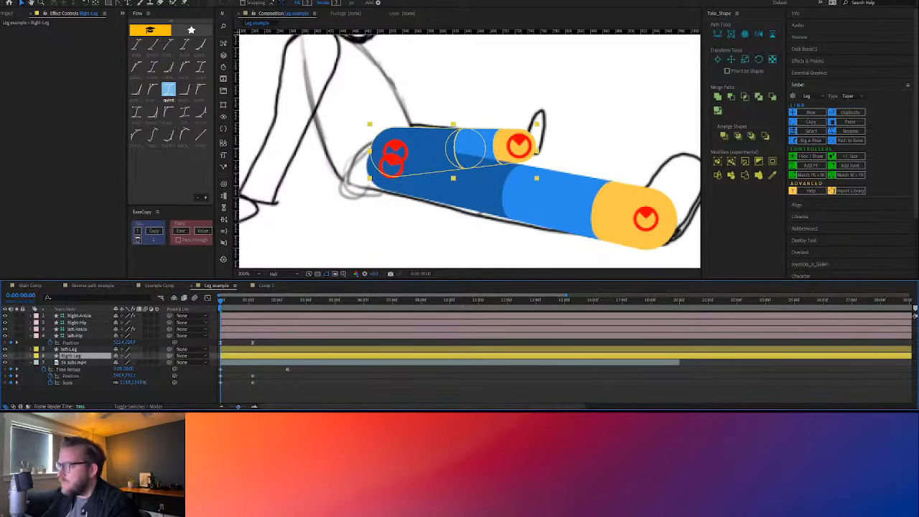
{"action": "left_click", "coordinate": [329, 399]}
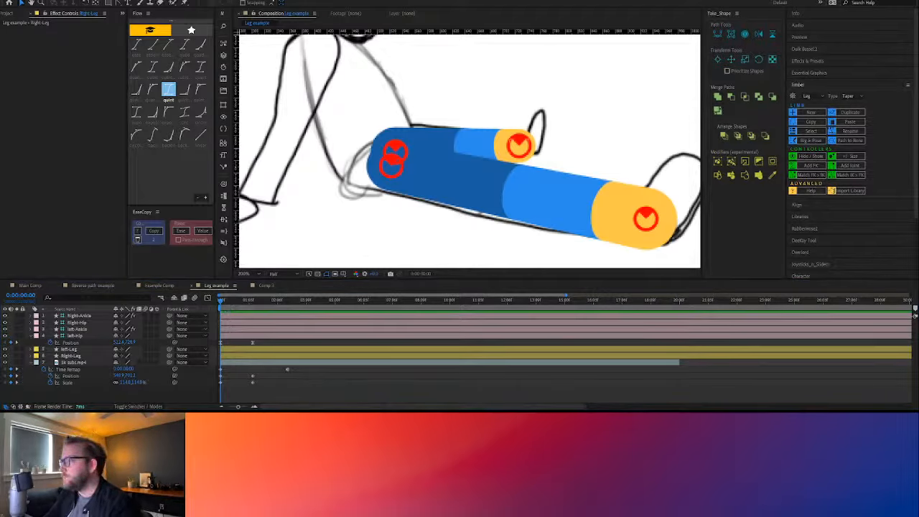
Set the current time to 0:00:01:05 and add Position keyframes to Right-Ankle and Right-Hip
{"action": "key", "text": "comma"}
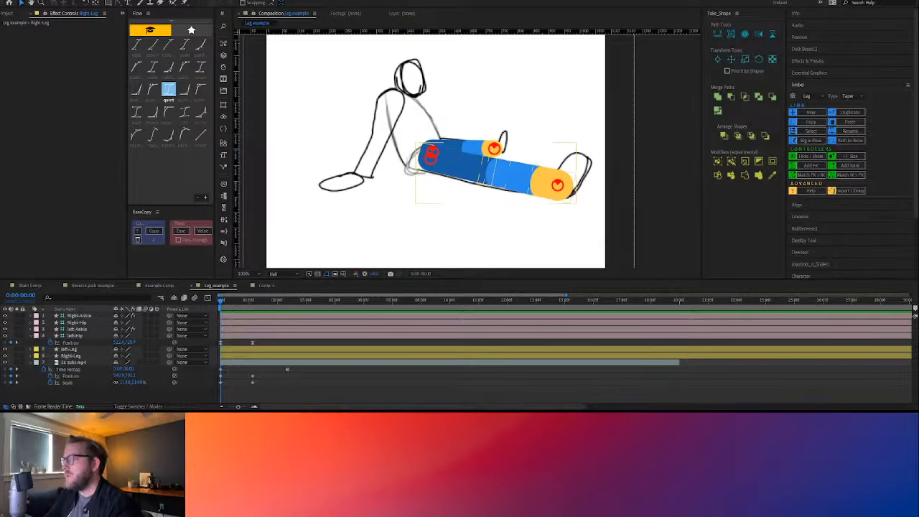
{"action": "key", "text": "alt+slash"}
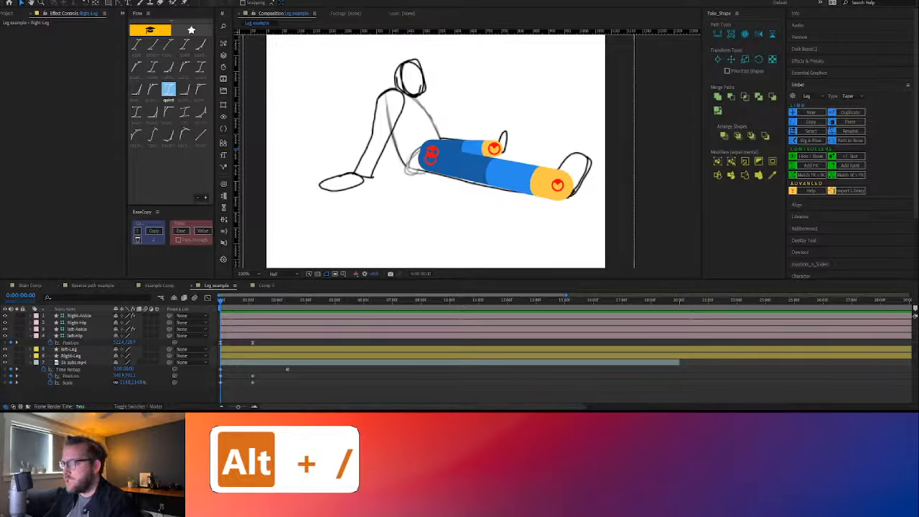
{"action": "left_click_drag", "start_coordinate": [222, 301], "coordinate": [254, 307]}
{"action": "left_click", "coordinate": [87, 317]}
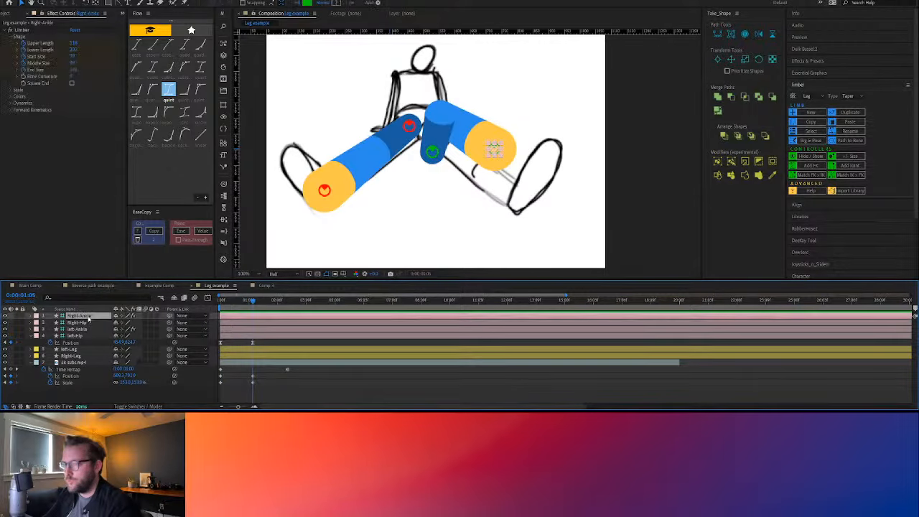
{"action": "key", "text": "p"}
{"action": "left_click", "coordinate": [79, 329]}
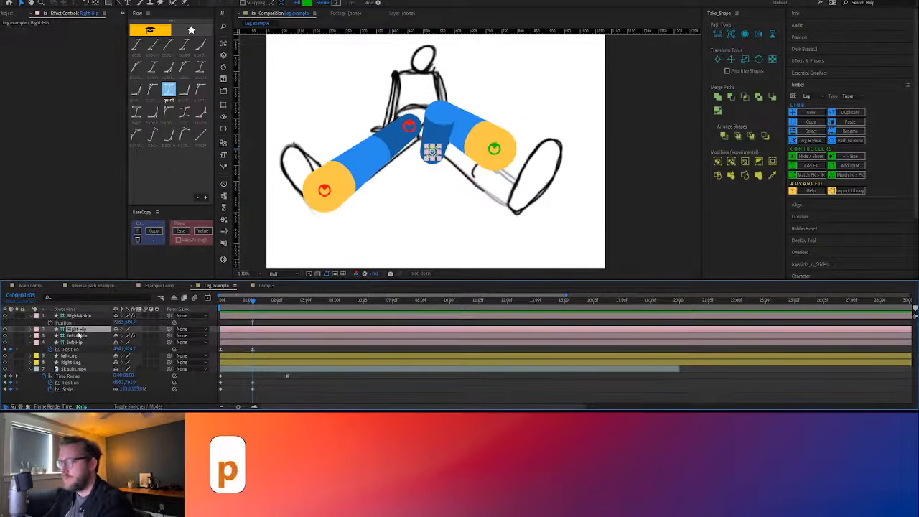
{"action": "key", "text": "p"}
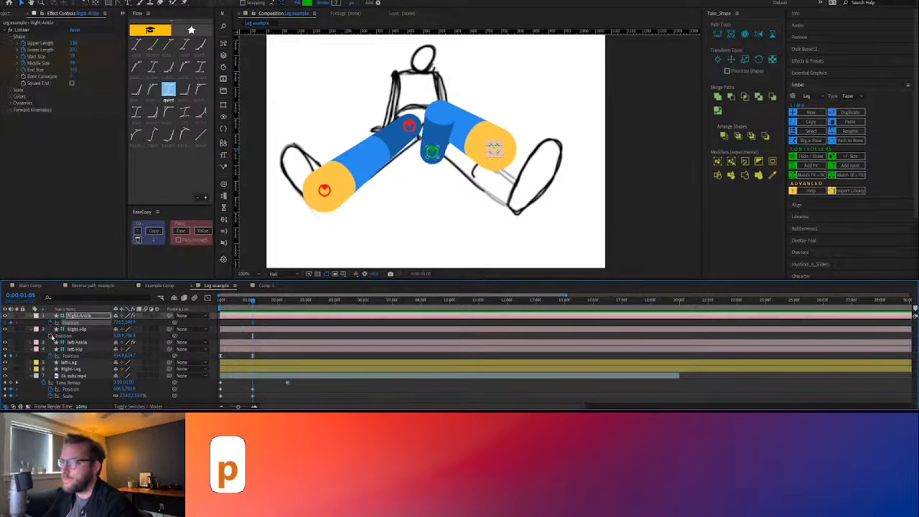
{"action": "left_click", "coordinate": [63, 335]}
At 0:00:01:05, move Right-Hip up beside the left hip and Right-Ankle down to the heel of the sketched foot
{"action": "left_click_drag", "start_coordinate": [432, 153], "coordinate": [427, 126]}
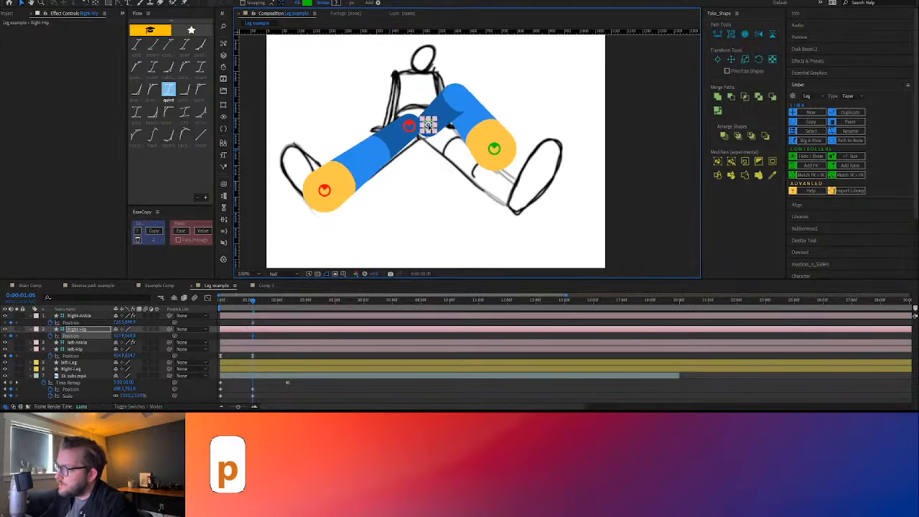
{"action": "left_click", "coordinate": [493, 148]}
{"action": "left_click_drag", "start_coordinate": [493, 147], "coordinate": [509, 187]}
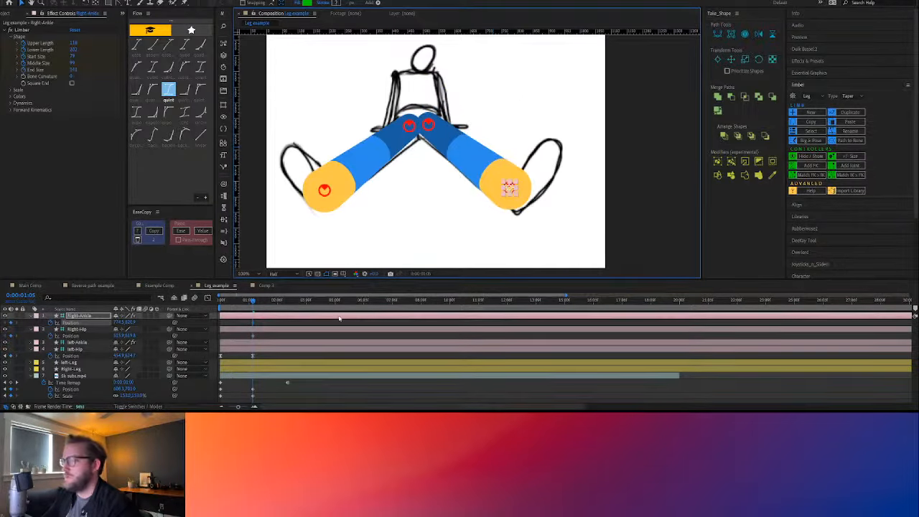
At 0:00:00:00, place Right-Hip over the left hip and Right-Ankle at the sketch's far foot
{"action": "left_click_drag", "start_coordinate": [257, 304], "coordinate": [220, 307]}
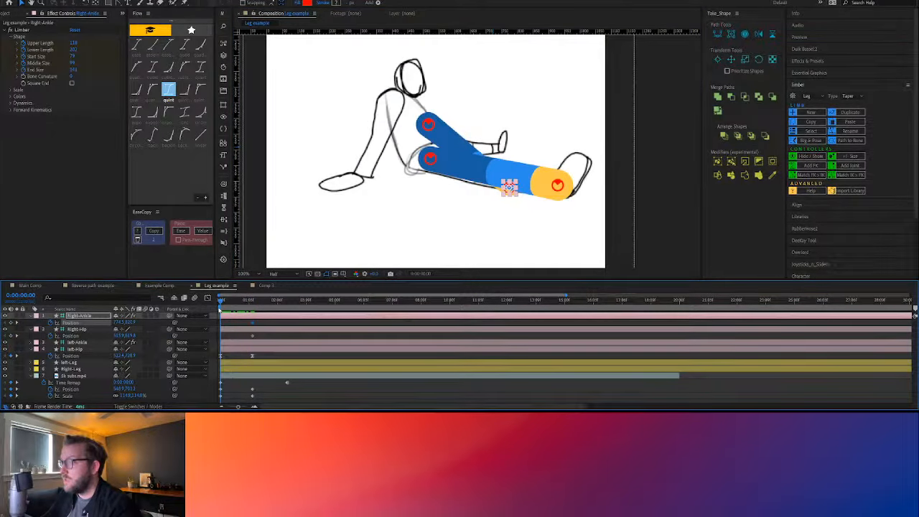
{"action": "left_click", "coordinate": [429, 125]}
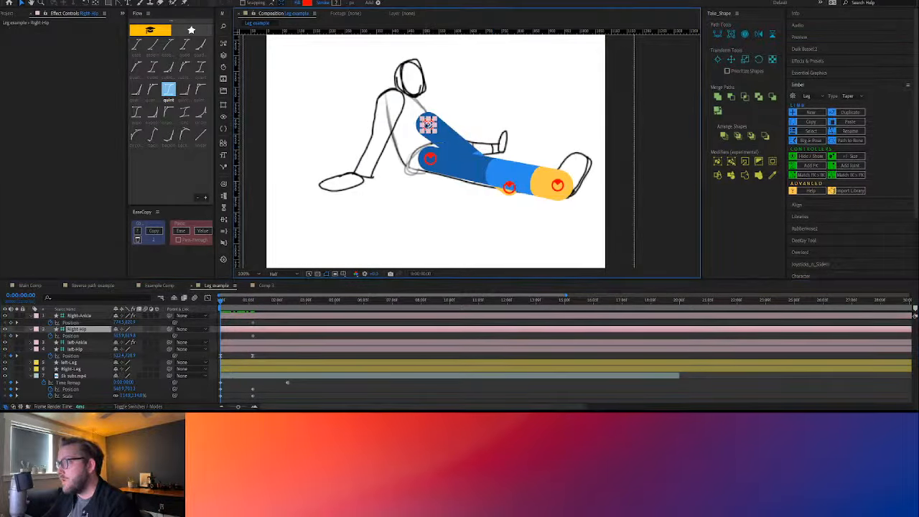
{"action": "left_click_drag", "start_coordinate": [428, 125], "coordinate": [429, 155]}
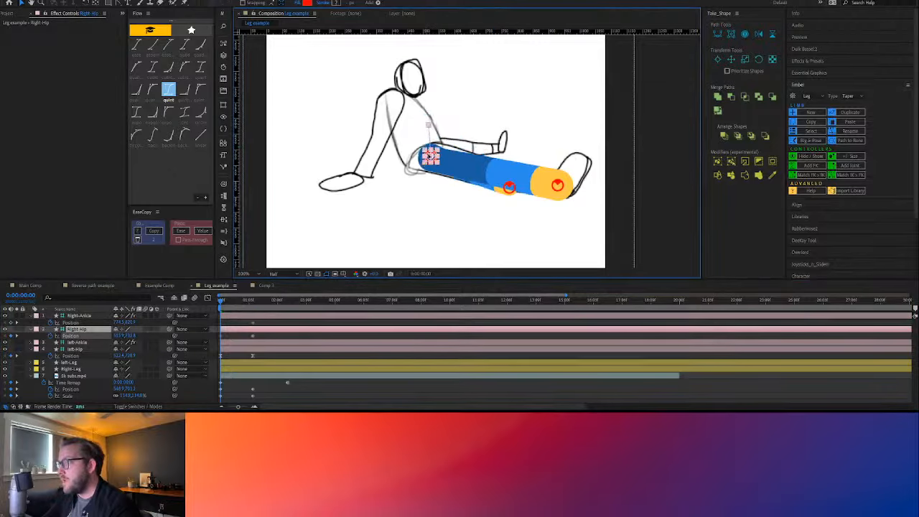
{"action": "left_click", "coordinate": [495, 157]}
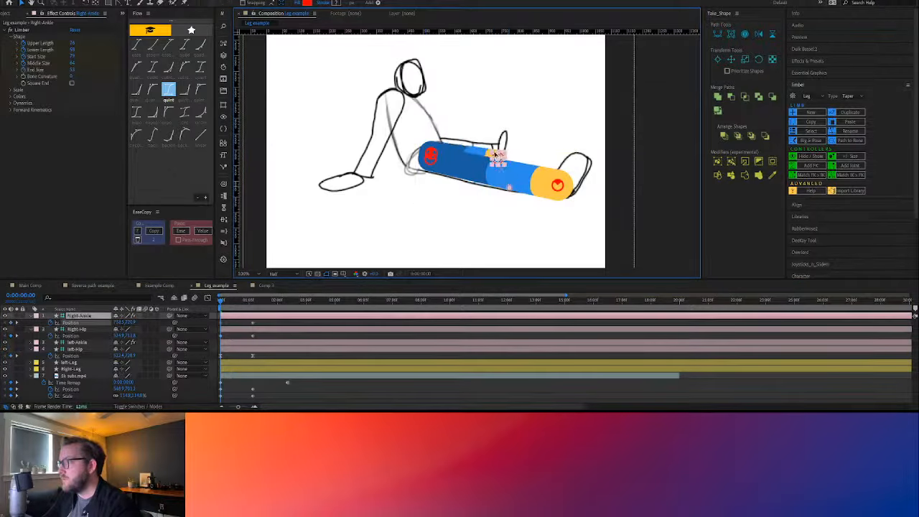
{"action": "left_click_drag", "start_coordinate": [495, 155], "coordinate": [495, 149]}
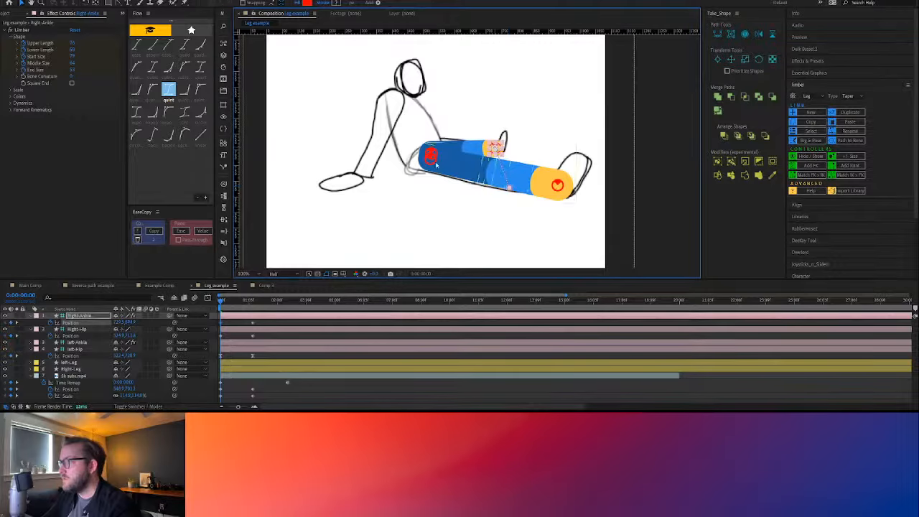
{"action": "key", "text": "space"}
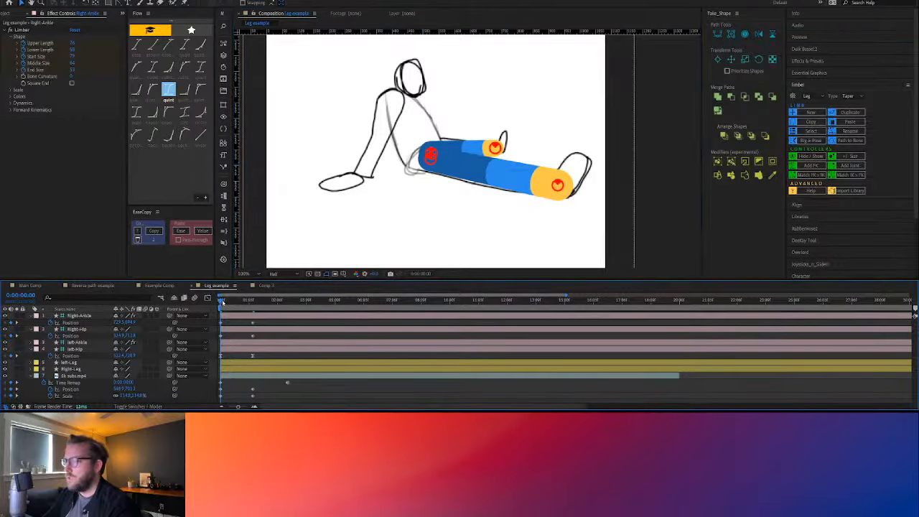
Curve Right-Ankle's motion path into an outward arc between its two Position keyframes
{"action": "mouse_move", "coordinate": [260, 307]}
{"action": "left_mouse_down"}
{"action": "mouse_move", "coordinate": [222, 309]}
{"action": "mouse_move", "coordinate": [252, 319]}
{"action": "left_mouse_up"}
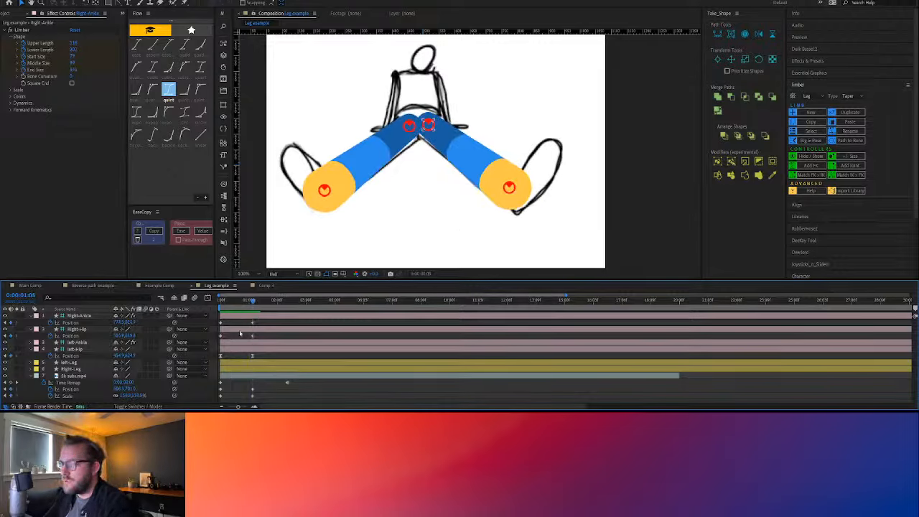
{"action": "left_click", "coordinate": [79, 315]}
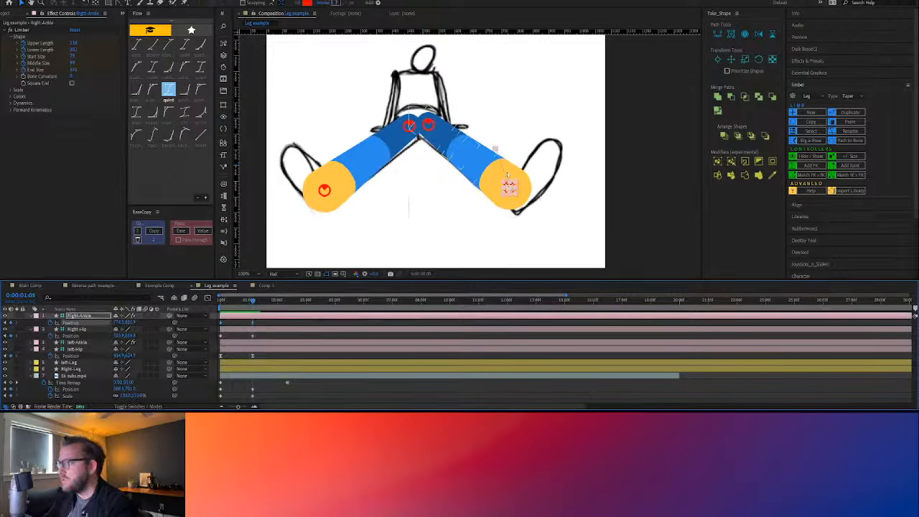
{"action": "left_click", "coordinate": [119, 4]}
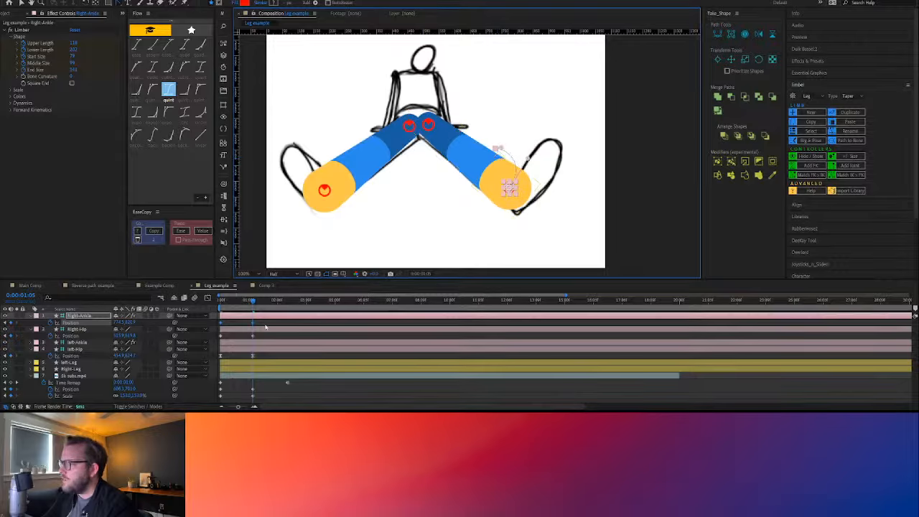
{"action": "key", "text": "space"}
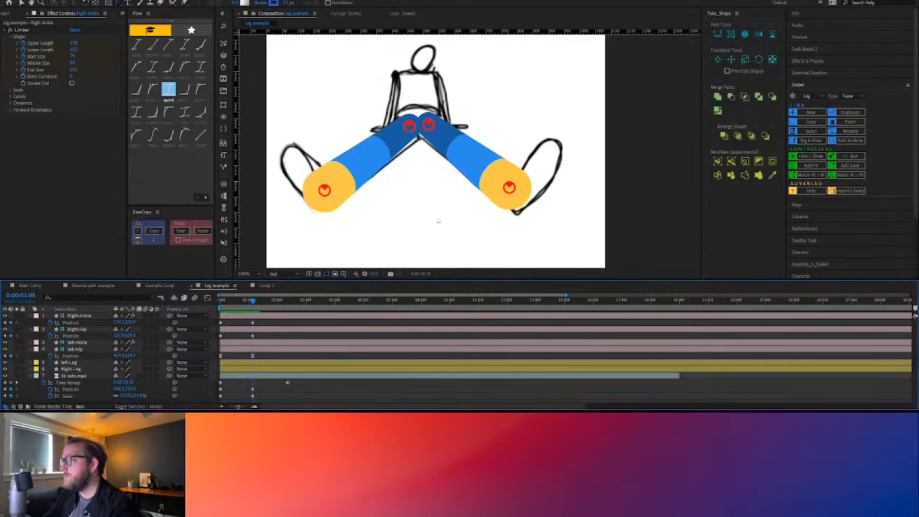
Apply the quint ease preset to Right-Hip's Position keyframes and preview the animation
{"action": "left_click", "coordinate": [256, 330]}
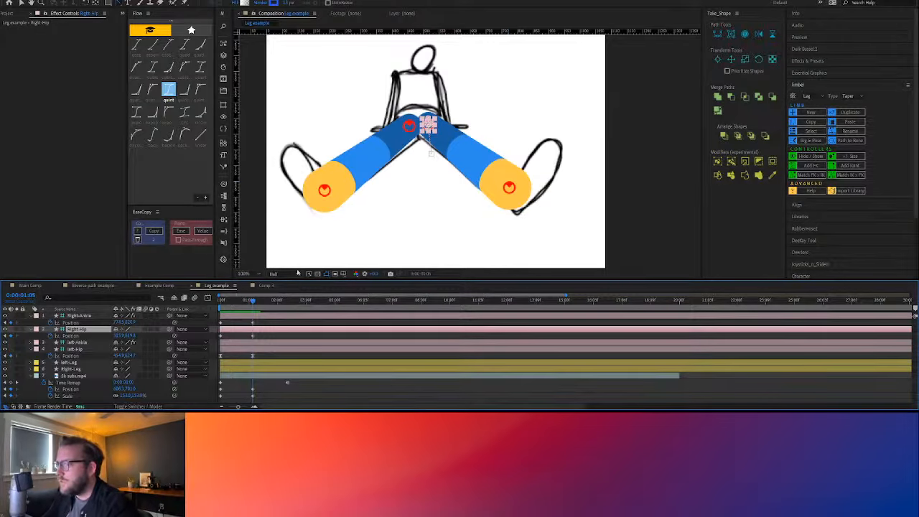
{"action": "mouse_move", "coordinate": [250, 300]}
{"action": "left_mouse_down"}
{"action": "mouse_move", "coordinate": [215, 304]}
{"action": "mouse_move", "coordinate": [250, 305]}
{"action": "left_mouse_up"}
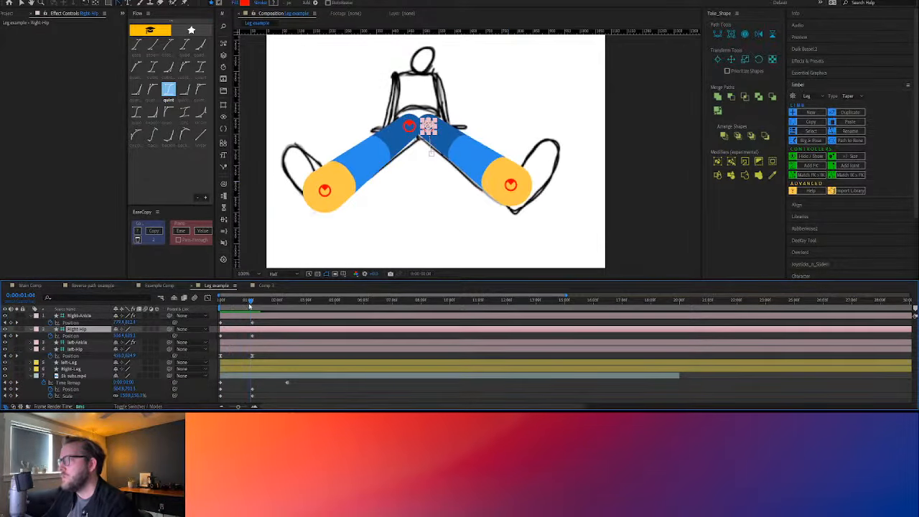
{"action": "left_click_drag", "start_coordinate": [261, 336], "coordinate": [214, 342]}
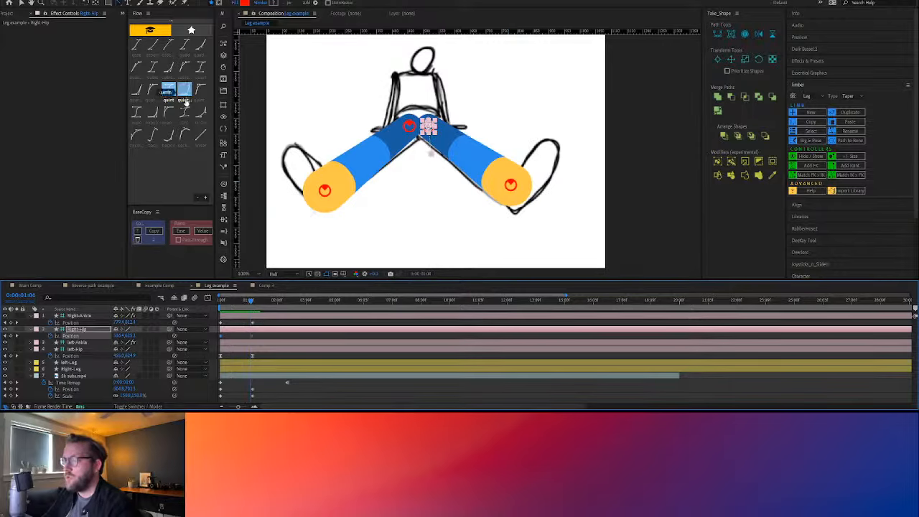
{"action": "left_click", "coordinate": [168, 94]}
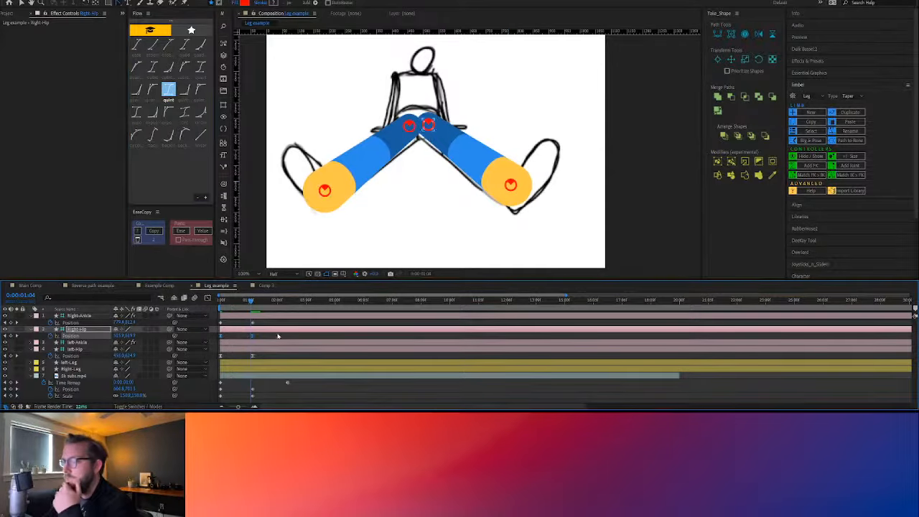
{"action": "key", "text": "space"}
{"action": "key", "text": "space"}
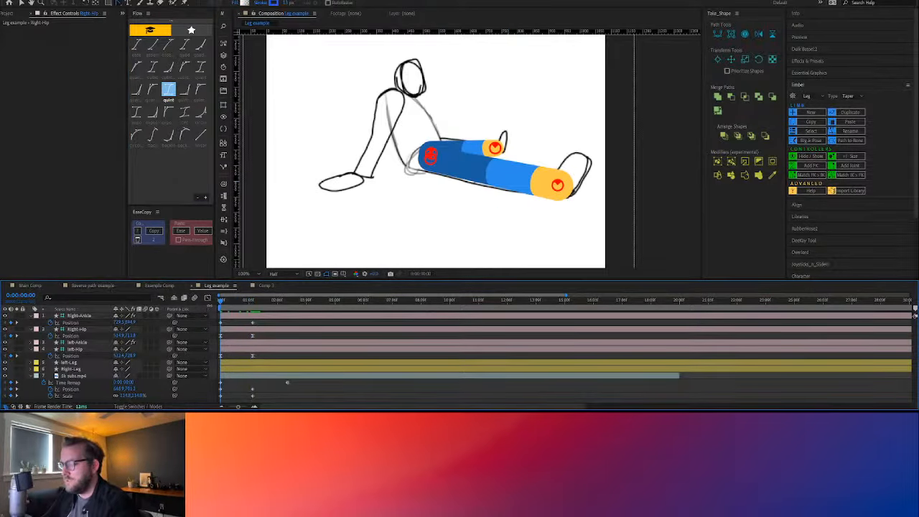
{"action": "key", "text": "space"}
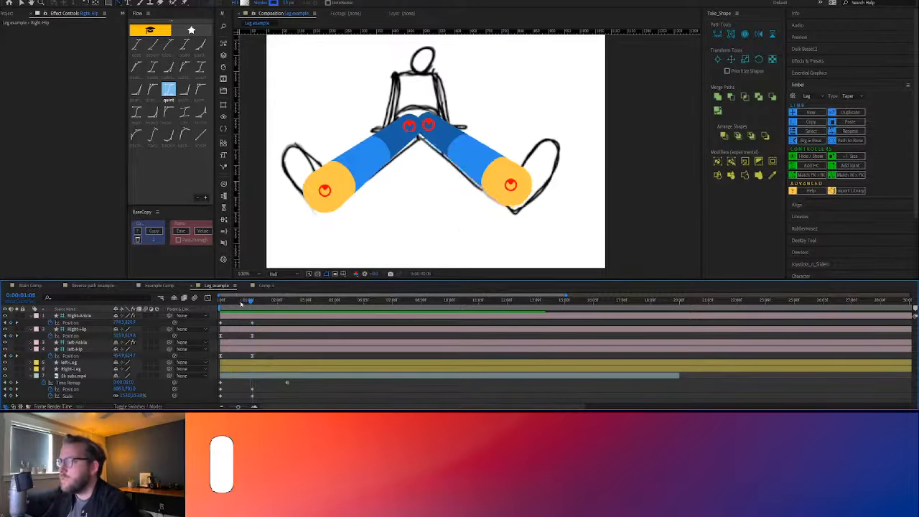
Apply the quint ease preset to Right-Ankle's Position keyframes and scrub through the leg movement
{"action": "left_click_drag", "start_coordinate": [248, 305], "coordinate": [253, 304]}
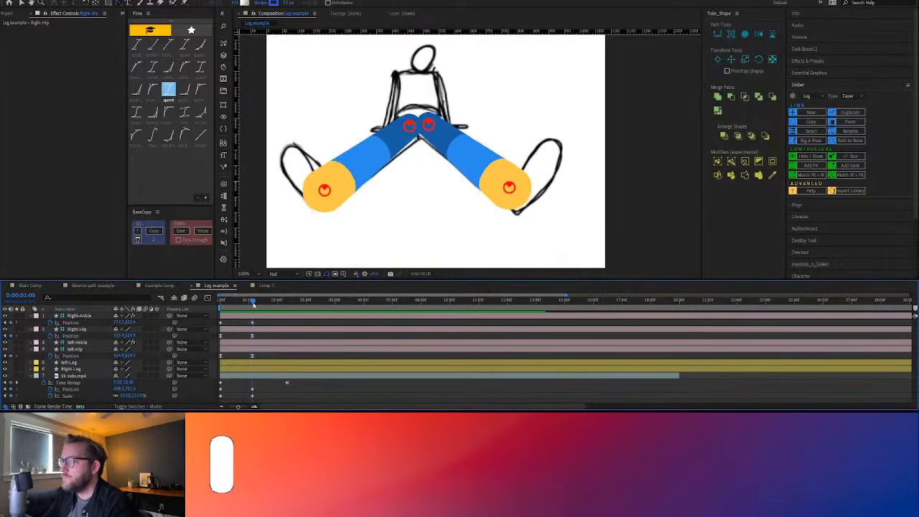
{"action": "left_click", "coordinate": [257, 324]}
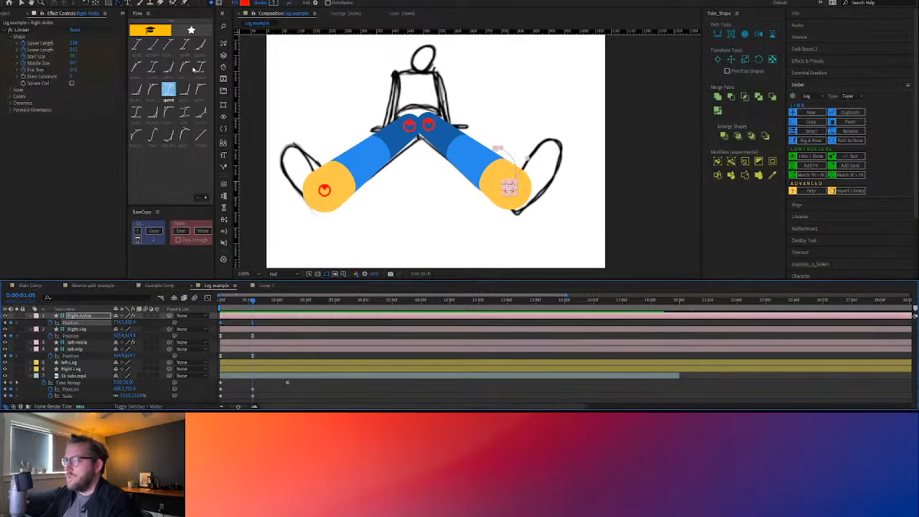
{"action": "left_click", "coordinate": [220, 304]}
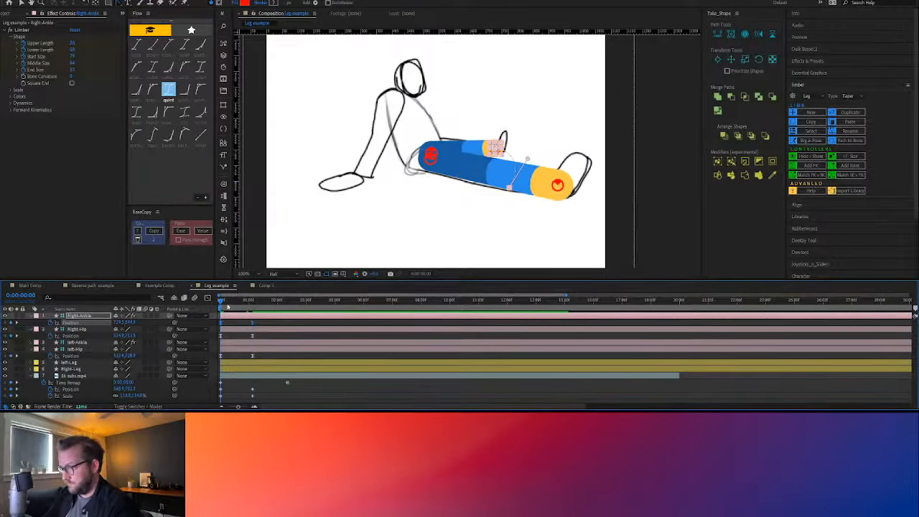
{"action": "left_click_drag", "start_coordinate": [228, 306], "coordinate": [257, 307]}
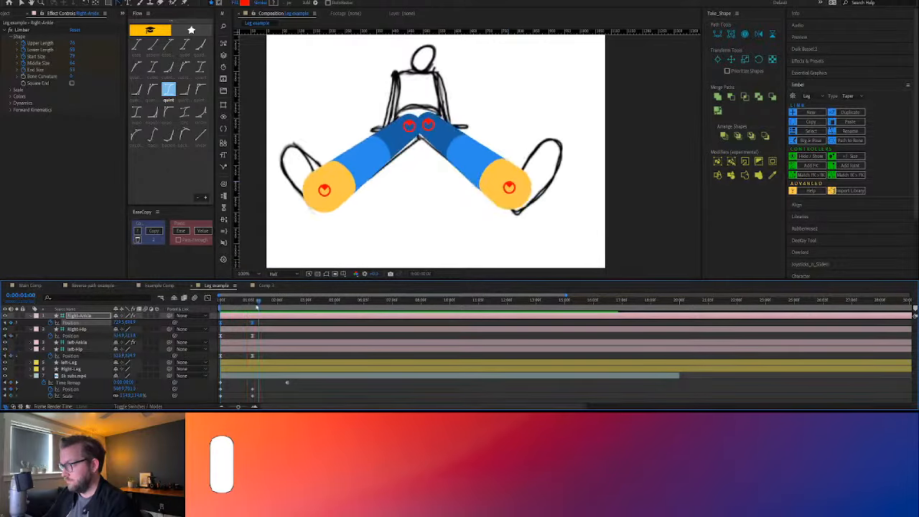
Reveal Right-Ankle's keyframed properties, apply the quint ease to its Limber length and size keyframes, and preview the animation
{"action": "key", "text": "u"}
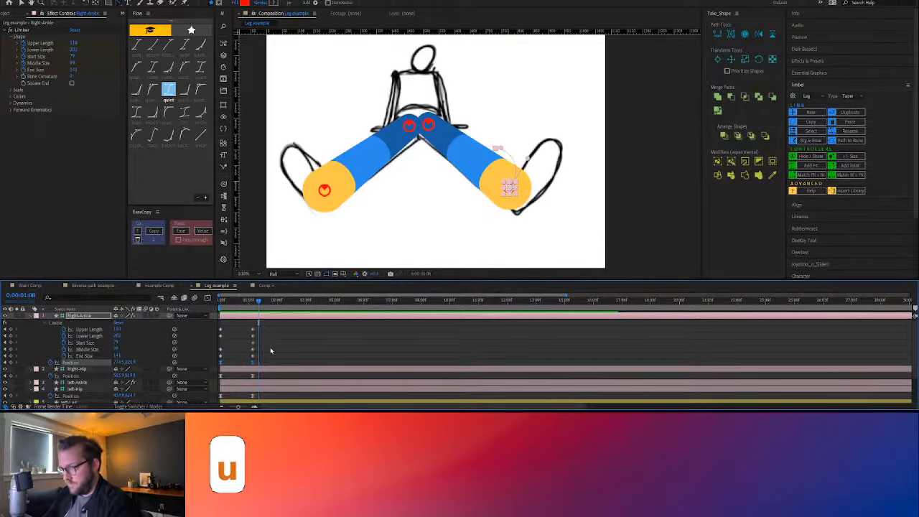
{"action": "left_click", "coordinate": [169, 91]}
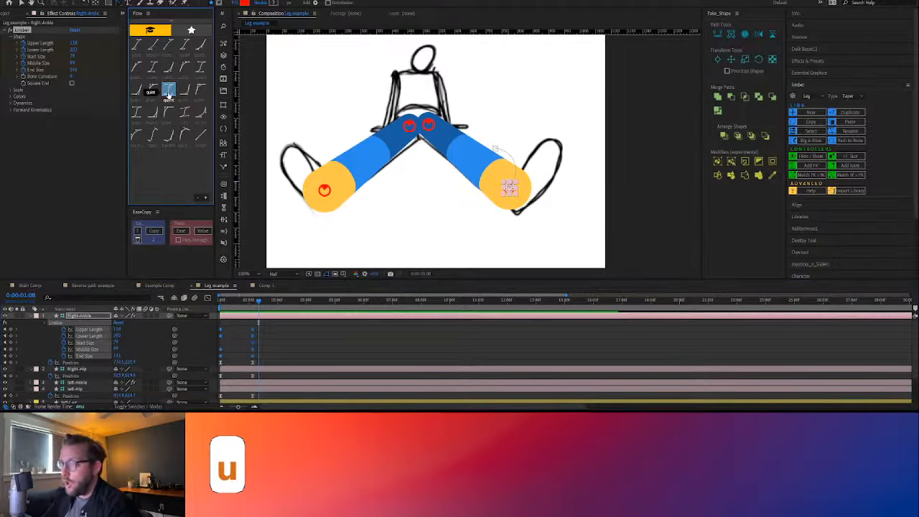
{"action": "left_click_drag", "start_coordinate": [247, 301], "coordinate": [218, 303]}
{"action": "left_click", "coordinate": [300, 351]}
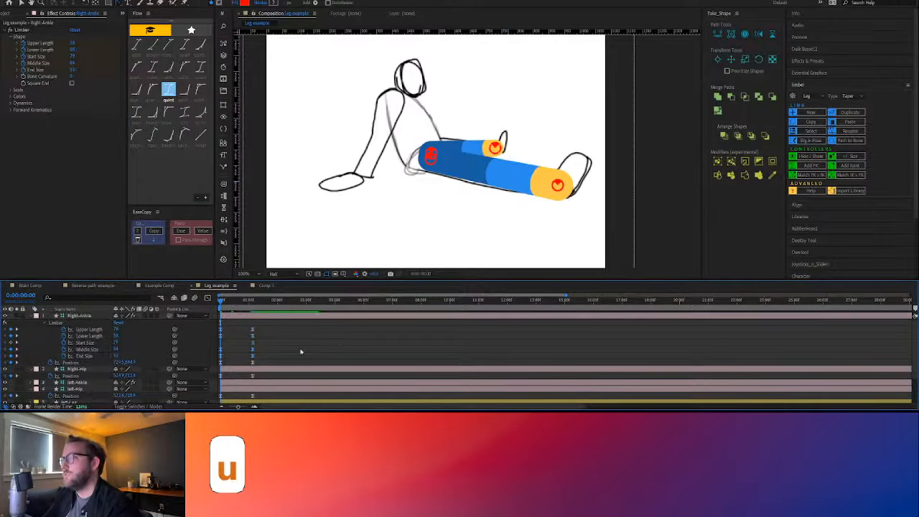
{"action": "key", "text": "space"}
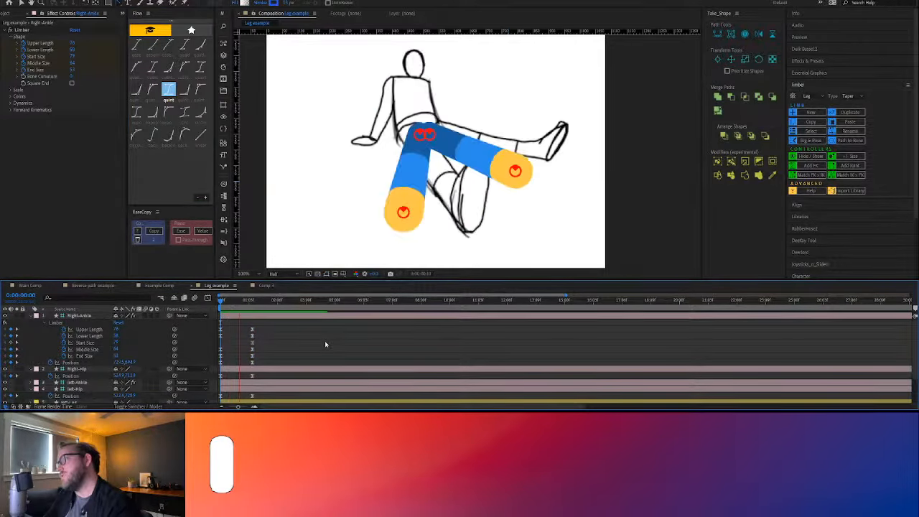
{"action": "key", "text": "space"}
At 0:00:00:07, move Right-Ankle outward to the sketched foot, adding an intermediate Position keyframe
{"action": "mouse_move", "coordinate": [231, 302]}
{"action": "left_mouse_down"}
{"action": "mouse_move", "coordinate": [219, 303]}
{"action": "mouse_move", "coordinate": [233, 303]}
{"action": "left_mouse_up"}
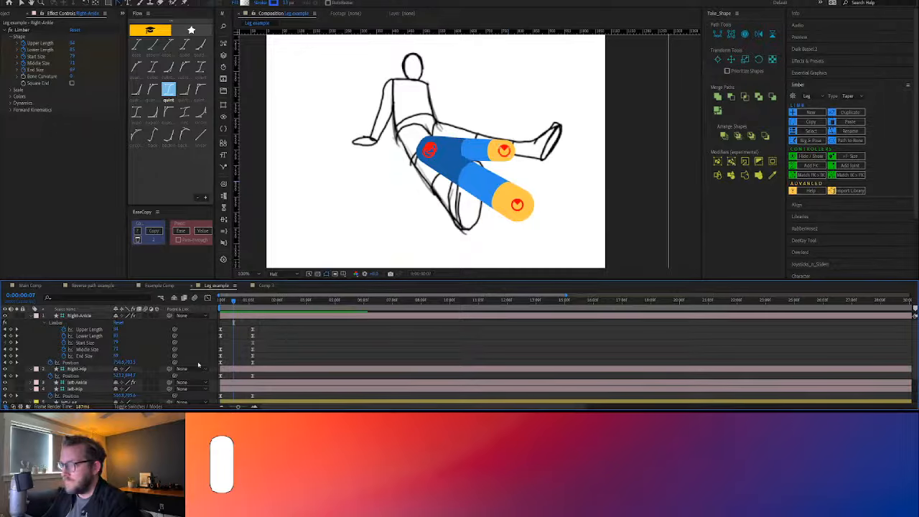
{"action": "left_click", "coordinate": [120, 366]}
{"action": "left_click_drag", "start_coordinate": [503, 149], "coordinate": [544, 176]}
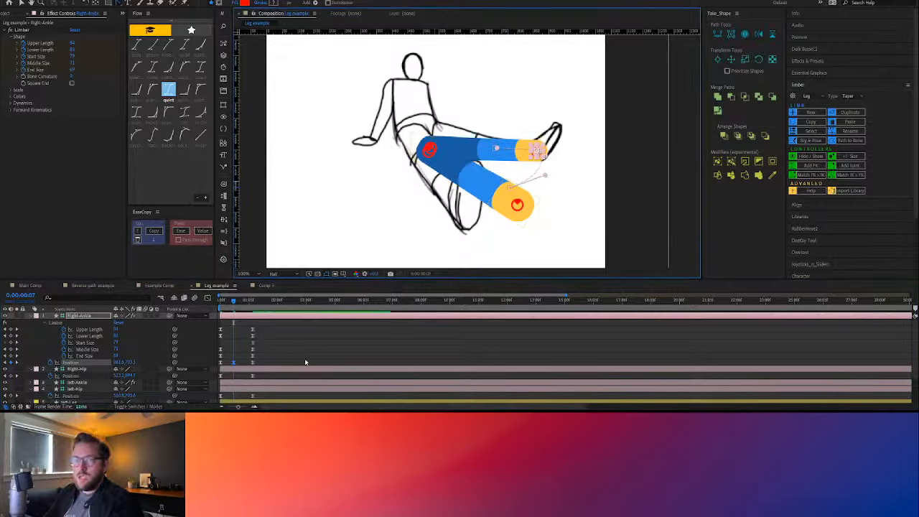
{"action": "key", "text": "v"}
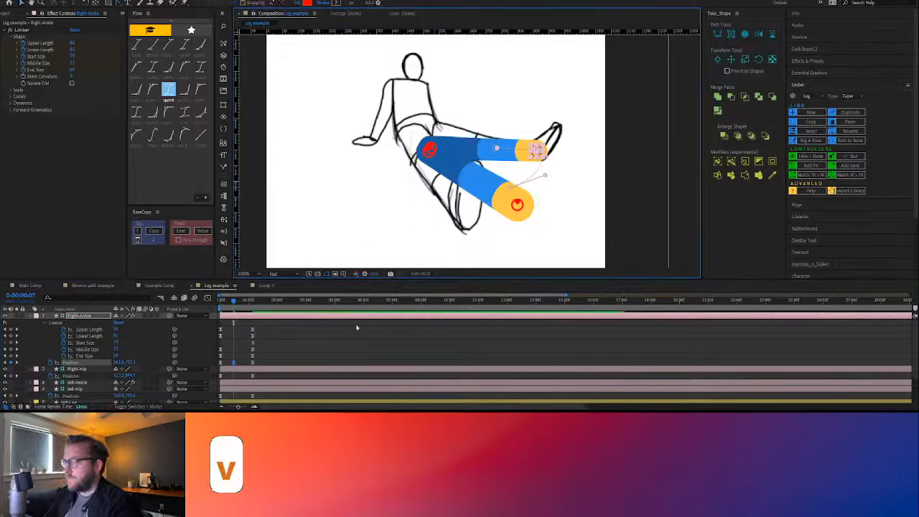
Make Right-Ankle's middle Position keyframe rove across time between the first and last keyframes, and scrub through the motion
{"action": "left_click_drag", "start_coordinate": [236, 302], "coordinate": [222, 301]}
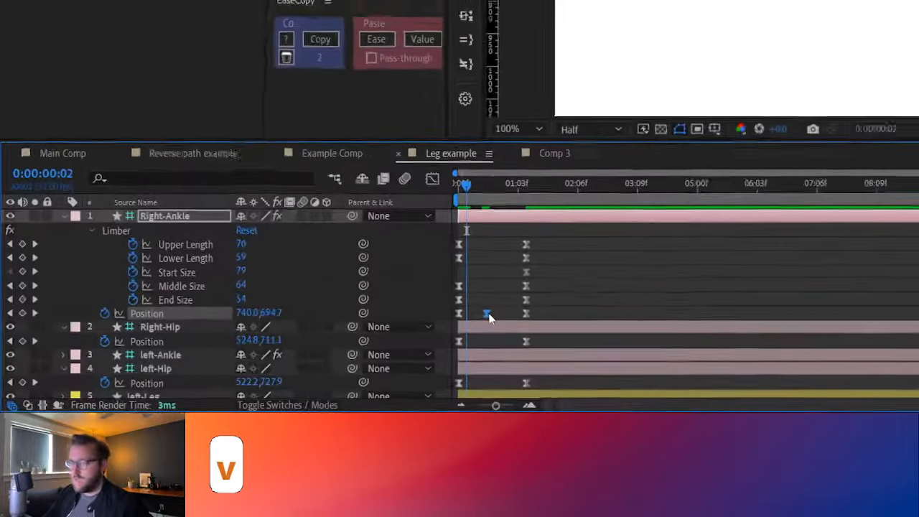
{"action": "key", "text": "Delete"}
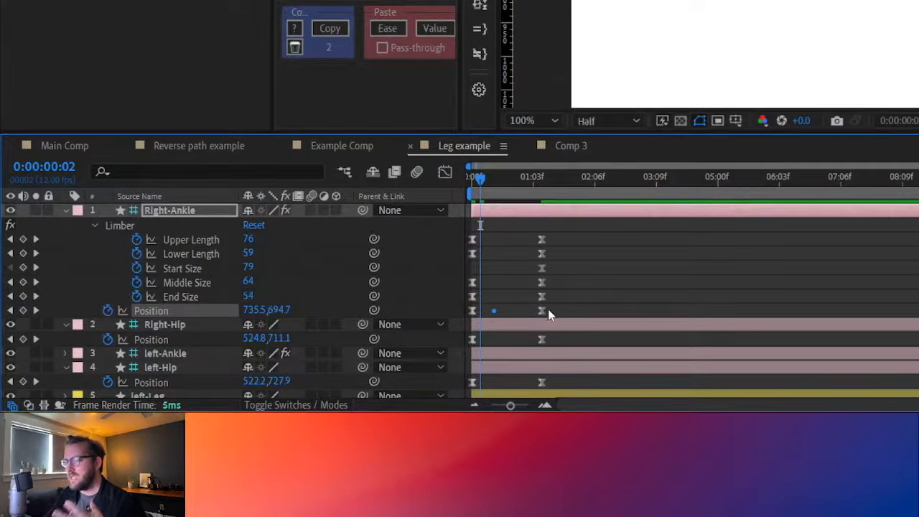
{"action": "left_click_drag", "start_coordinate": [551, 307], "coordinate": [463, 313]}
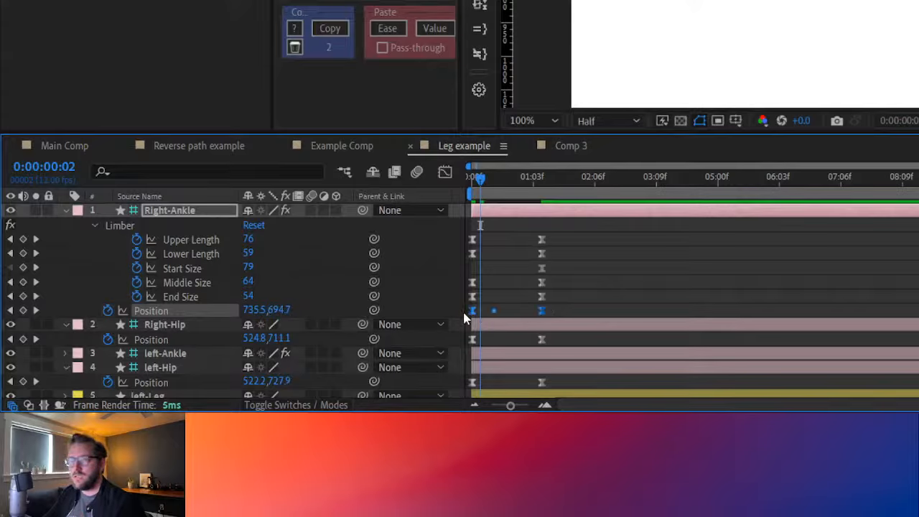
{"action": "left_click_drag", "start_coordinate": [553, 307], "coordinate": [535, 317]}
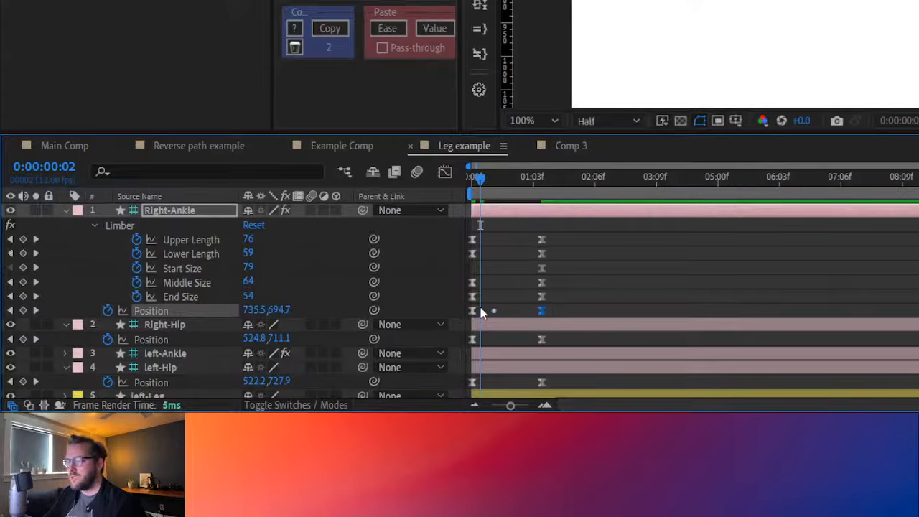
{"action": "left_click_drag", "start_coordinate": [482, 180], "coordinate": [523, 190]}
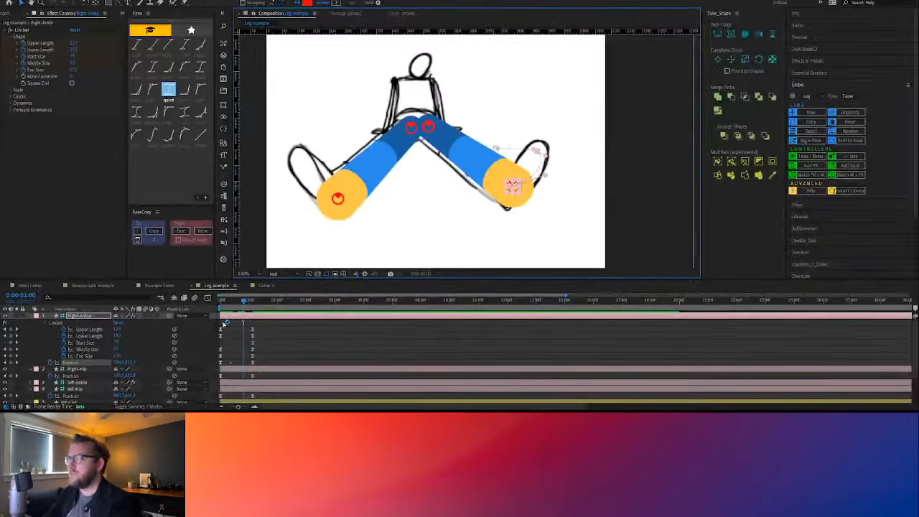
Pull the middle point of Right-Ankle's motion path slightly inward toward the hips and check the movement
{"action": "left_click", "coordinate": [376, 243]}
{"action": "left_click_drag", "start_coordinate": [236, 304], "coordinate": [219, 305]}
{"action": "left_click_drag", "start_coordinate": [536, 151], "coordinate": [524, 152]}
{"action": "left_click", "coordinate": [262, 327]}
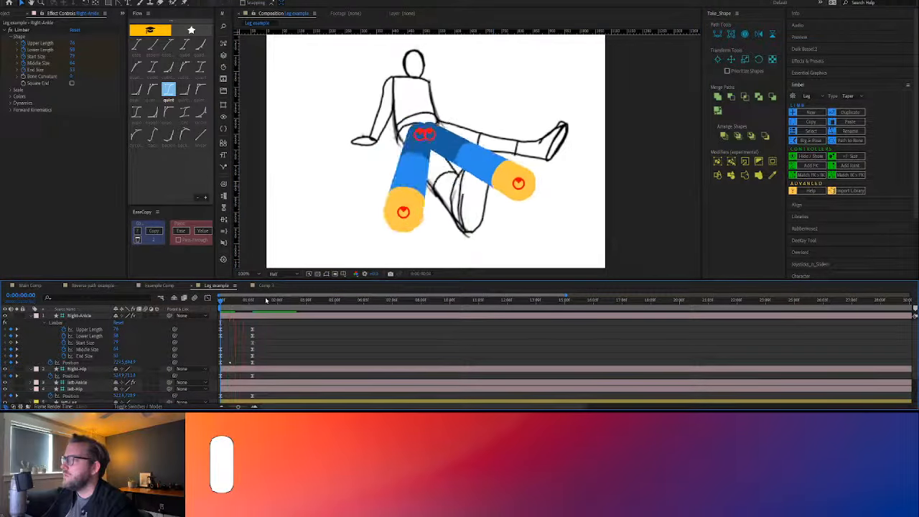
Delete Right-Ankle's middle Position keyframe and scrub back to 0:00:00:09 to check the motion
{"action": "left_click", "coordinate": [230, 364]}
{"action": "key", "text": "Delete"}
{"action": "left_click", "coordinate": [247, 362]}
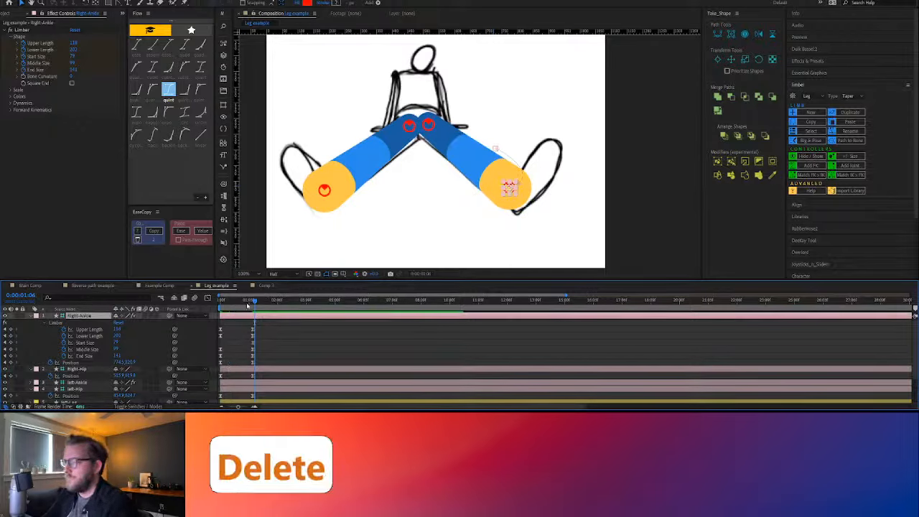
{"action": "mouse_move", "coordinate": [247, 305]}
{"action": "left_mouse_down"}
{"action": "mouse_move", "coordinate": [224, 306]}
{"action": "mouse_move", "coordinate": [238, 305]}
{"action": "left_mouse_up"}
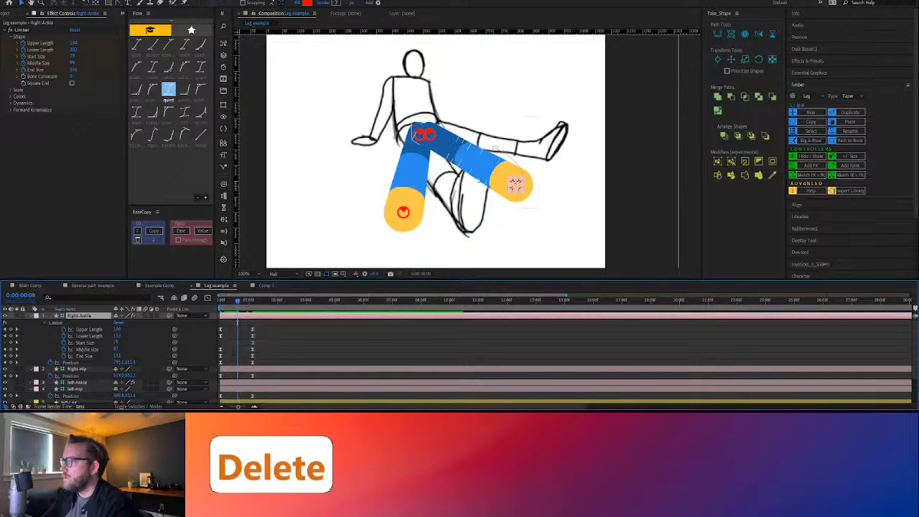
Pull the first keyframe's handle on Right-Ankle's motion path outward to the sketched foot to curve the path, and preview the animation
{"action": "left_click", "coordinate": [495, 148]}
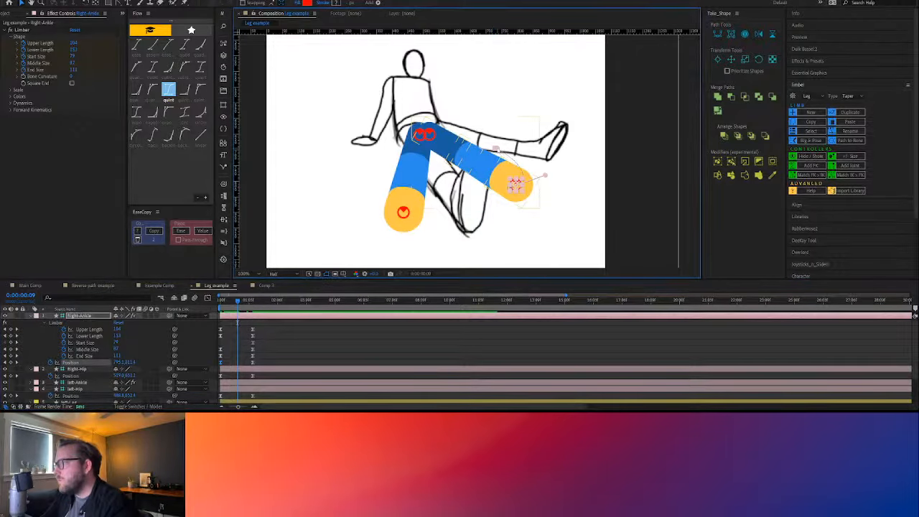
{"action": "key", "text": "ctrl+z"}
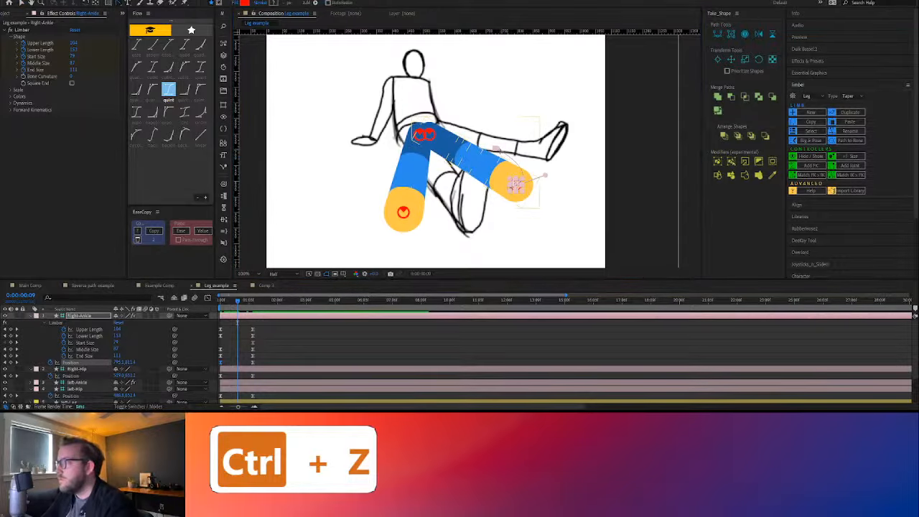
{"action": "left_click_drag", "start_coordinate": [496, 149], "coordinate": [554, 147]}
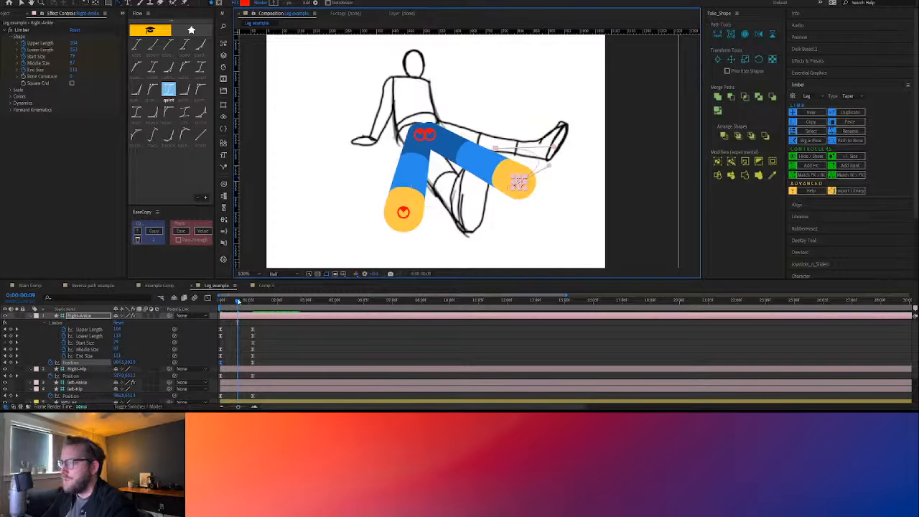
{"action": "left_click", "coordinate": [223, 300]}
{"action": "mouse_move", "coordinate": [223, 303]}
{"action": "left_mouse_down"}
{"action": "mouse_move", "coordinate": [237, 304]}
{"action": "mouse_move", "coordinate": [221, 307]}
{"action": "left_mouse_up"}
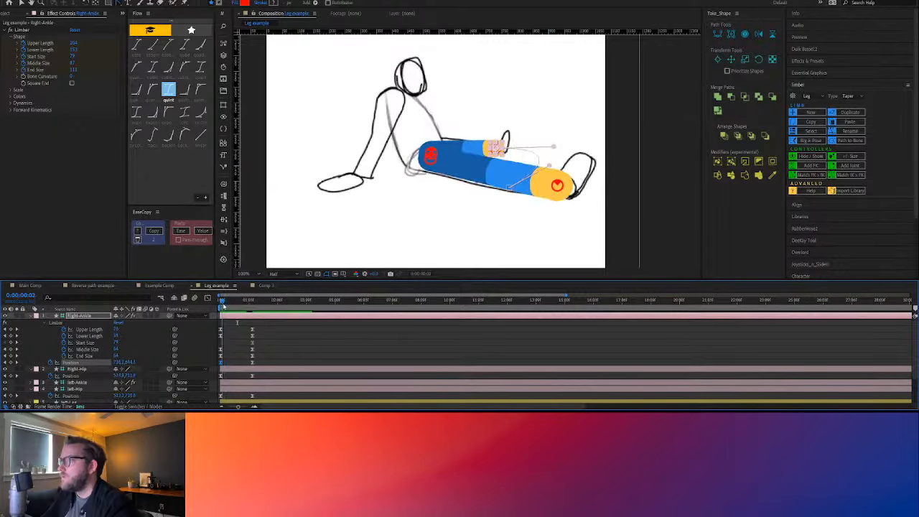
{"action": "key", "text": "space"}
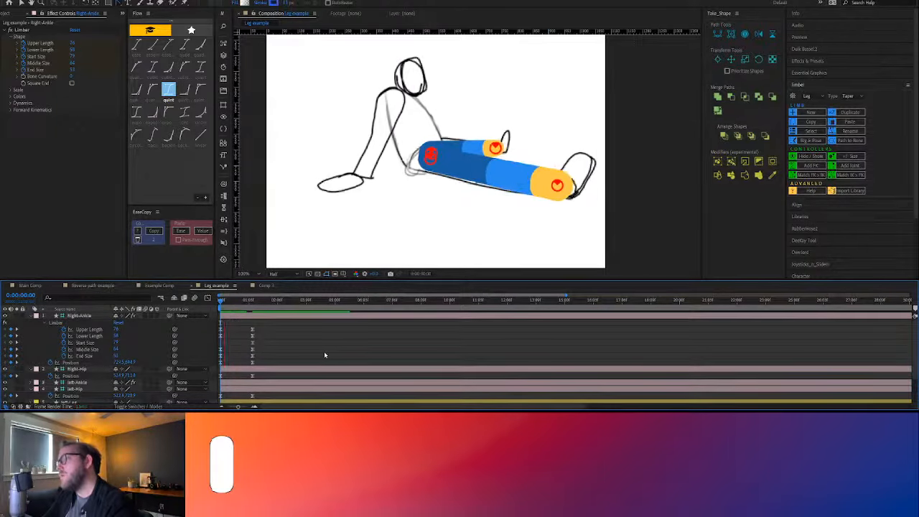
{"action": "key", "text": "space"}
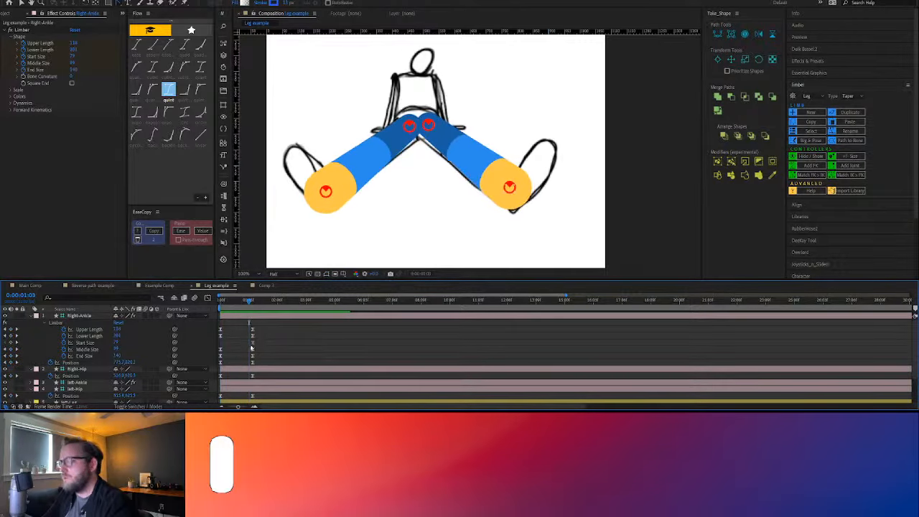
Shorten the last and first handles of Right-Ankle's motion path and scrub back to mid-movement
{"action": "left_click", "coordinate": [253, 362]}
{"action": "left_click_drag", "start_coordinate": [547, 171], "coordinate": [532, 185]}
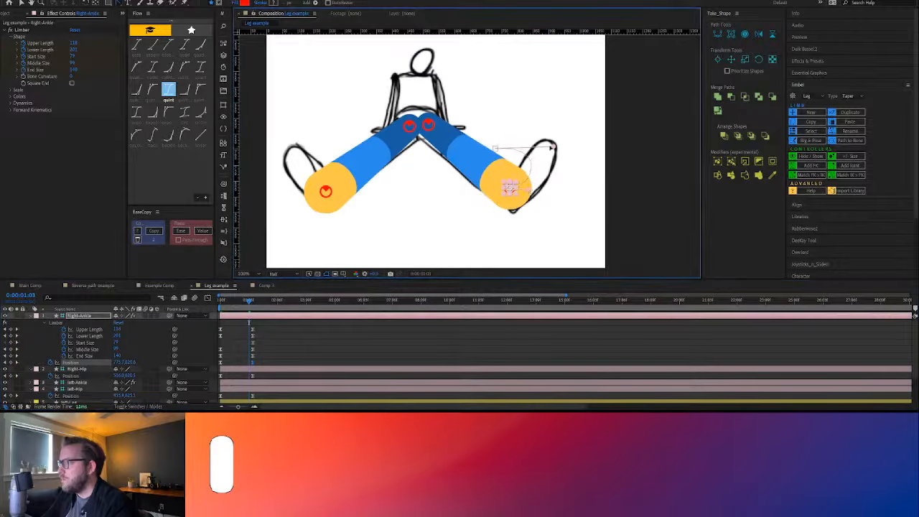
{"action": "left_click_drag", "start_coordinate": [551, 147], "coordinate": [523, 149]}
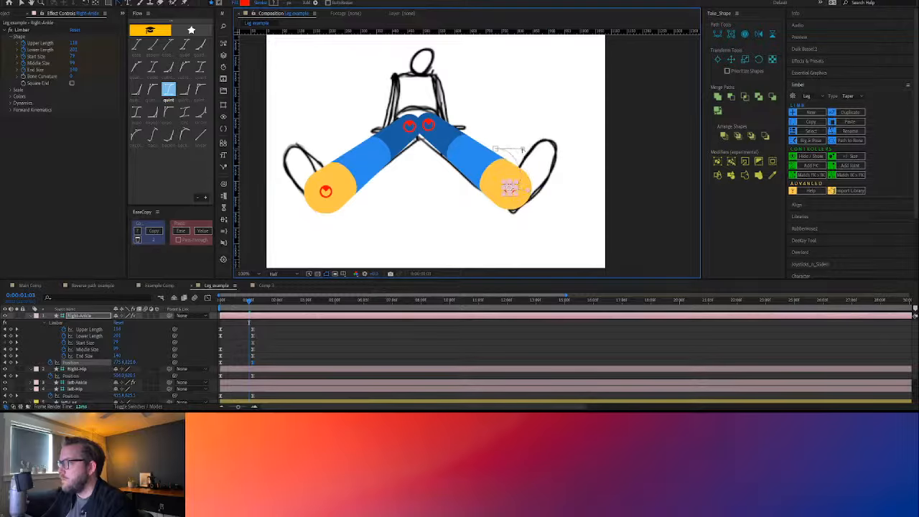
{"action": "left_click", "coordinate": [237, 302]}
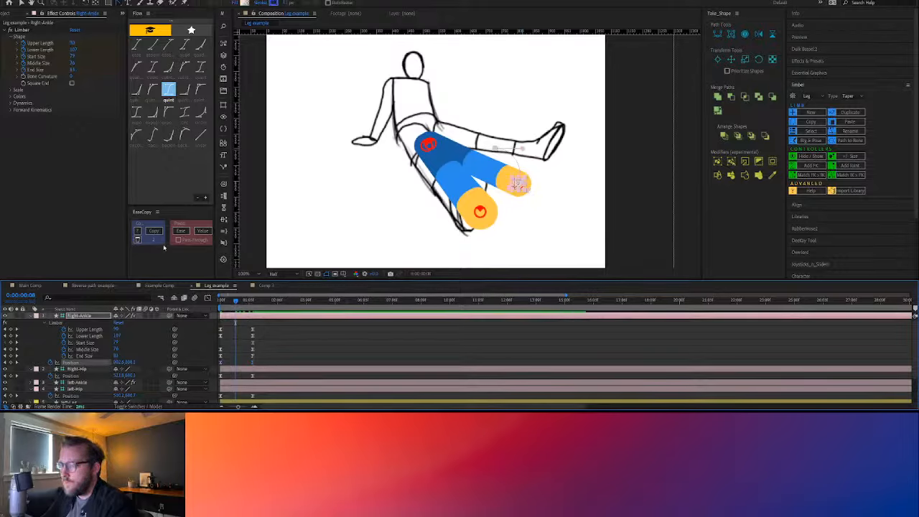
Apply the quint ease to Right-Ankle's Position keyframes and check the pose at 0:00:00:08
{"action": "left_click", "coordinate": [168, 89]}
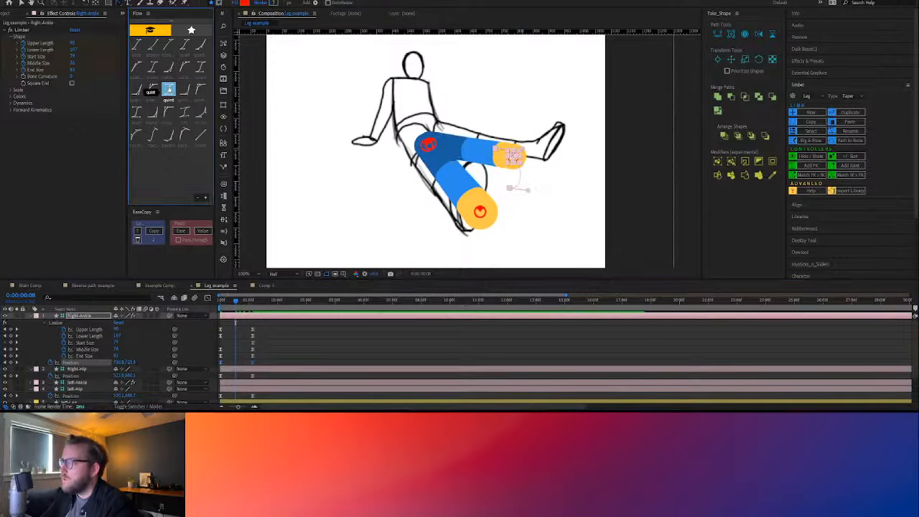
{"action": "left_click", "coordinate": [324, 364]}
{"action": "mouse_move", "coordinate": [235, 301]}
{"action": "left_mouse_down"}
{"action": "mouse_move", "coordinate": [225, 302]}
{"action": "mouse_move", "coordinate": [235, 305]}
{"action": "left_mouse_up"}
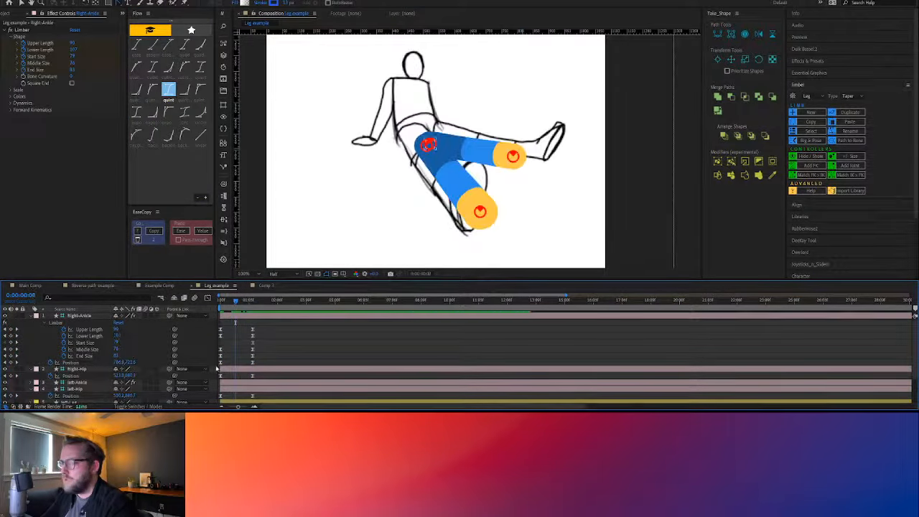
Extend the first handle of Right-Ankle's motion path outward to the sketched foot again and scrub through the movement
{"action": "left_click", "coordinate": [513, 163]}
{"action": "left_click_drag", "start_coordinate": [514, 155], "coordinate": [548, 147]}
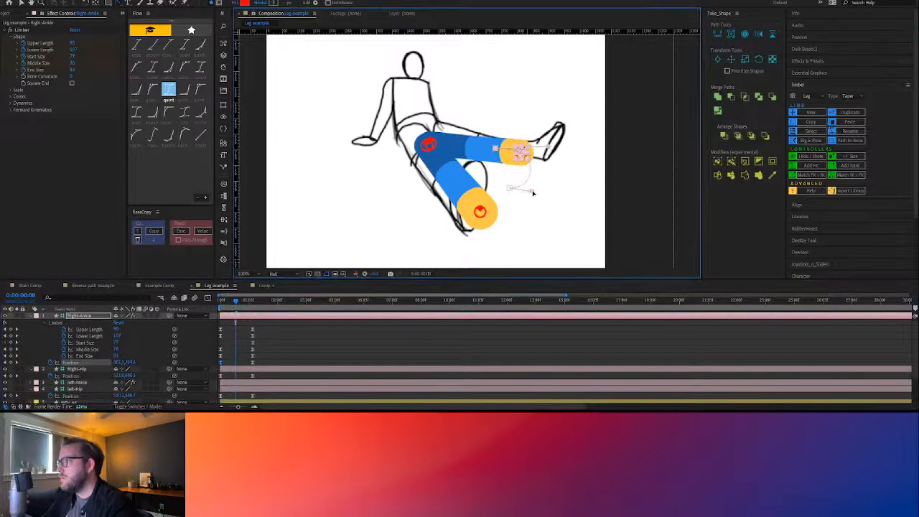
{"action": "left_click", "coordinate": [272, 357]}
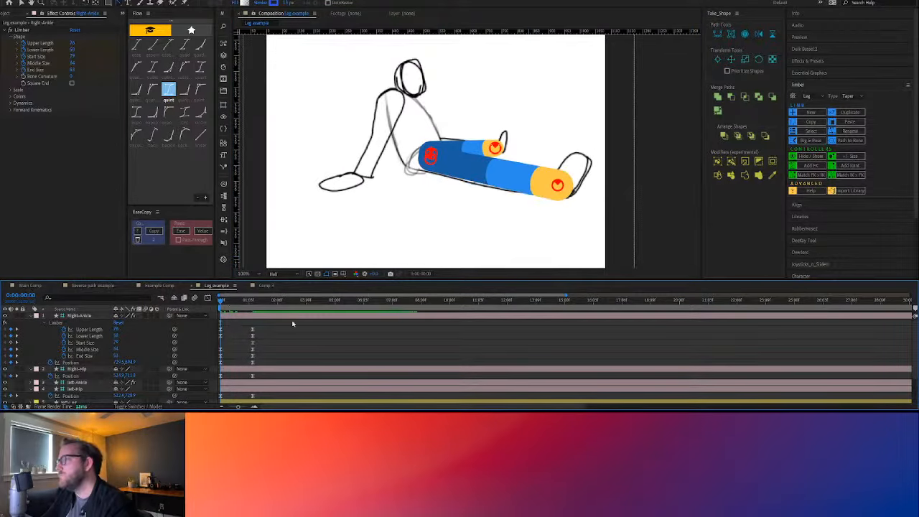
{"action": "left_click_drag", "start_coordinate": [226, 302], "coordinate": [233, 302]}
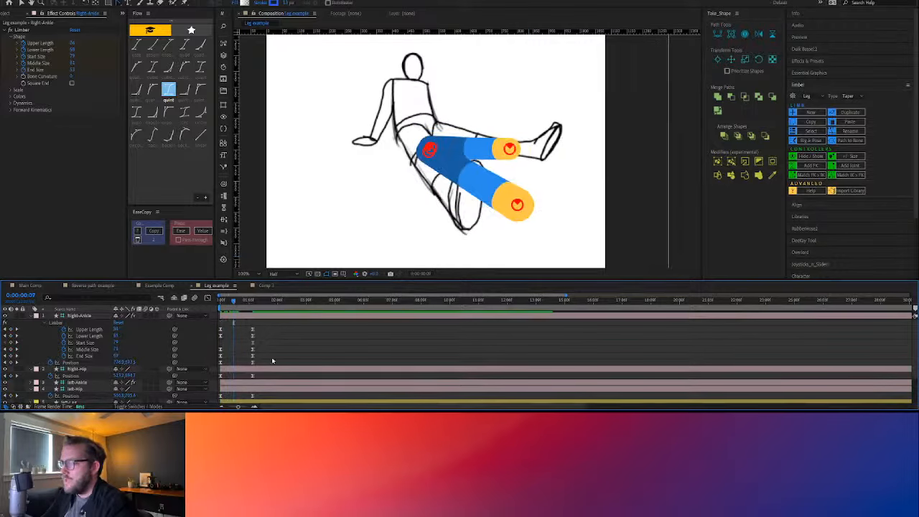
Apply the quint ease to all of Right-Ankle's Limber and Position keyframes together
{"action": "left_click_drag", "start_coordinate": [266, 366], "coordinate": [217, 323]}
{"action": "left_click", "coordinate": [167, 88]}
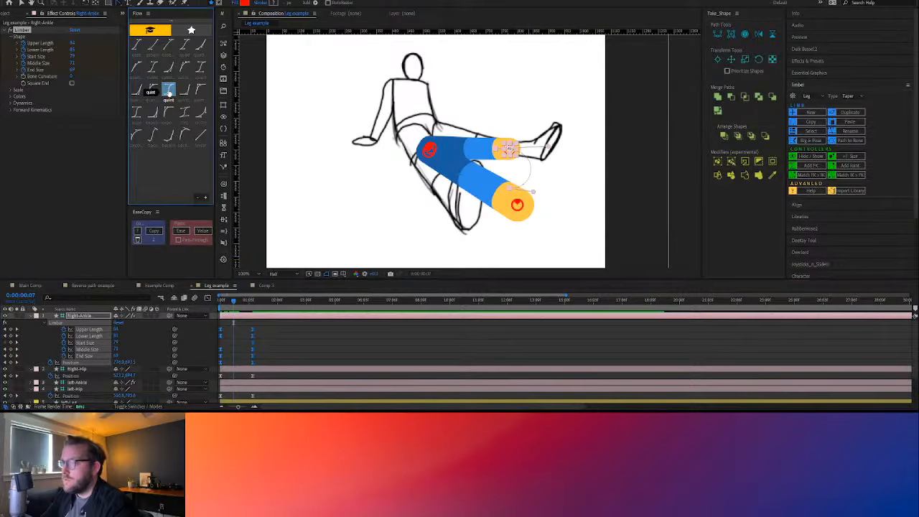
{"action": "left_click", "coordinate": [309, 337]}
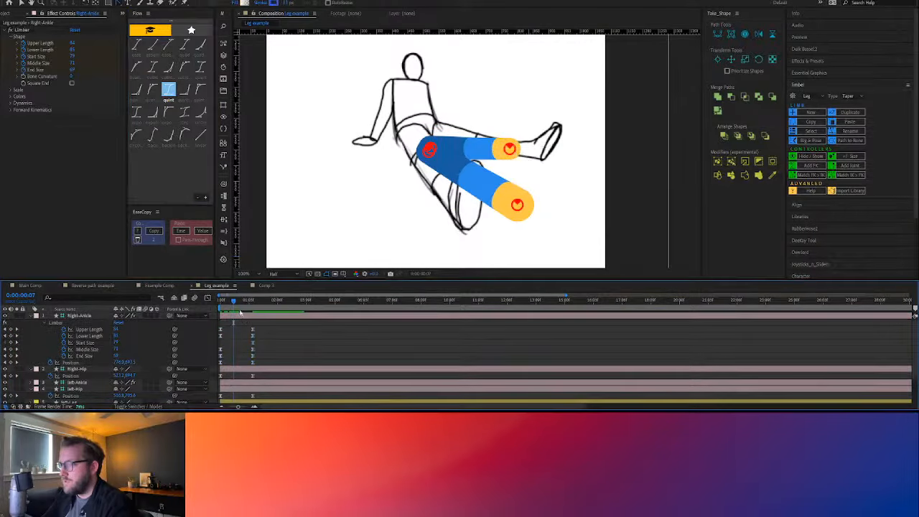
At 0:00:00:07, increase Right-Ankle's Upper and Lower Length, convert the new keyframes to linear, and preview the animation
{"action": "mouse_move", "coordinate": [117, 336]}
{"action": "left_mouse_down"}
{"action": "mouse_move", "coordinate": [139, 331]}
{"action": "mouse_move", "coordinate": [110, 335]}
{"action": "left_mouse_up"}
{"action": "left_click", "coordinate": [117, 335]}
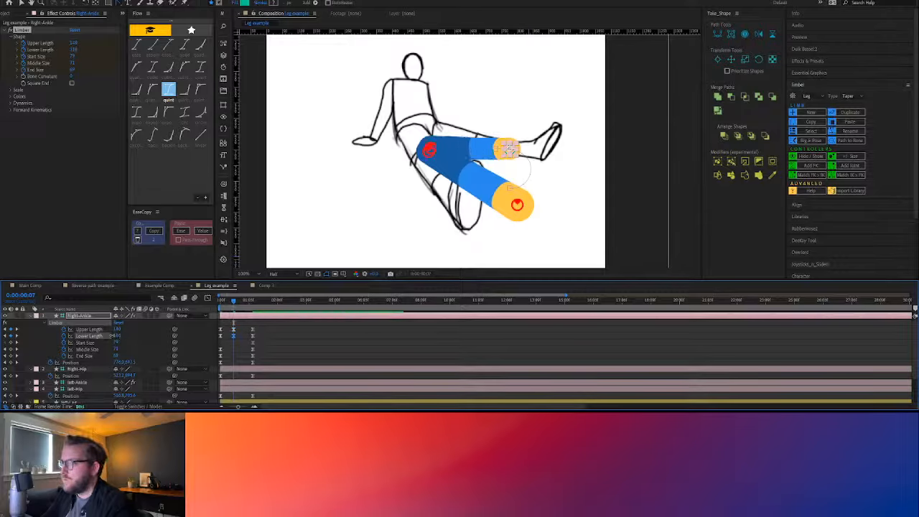
{"action": "left_click", "coordinate": [234, 336], "text": "ctrl"}
{"action": "left_click", "coordinate": [234, 330], "text": "ctrl"}
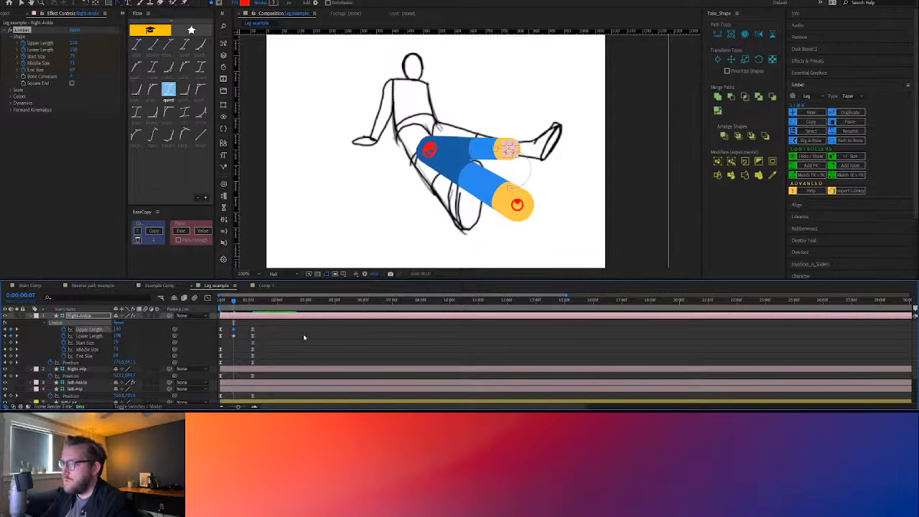
{"action": "left_click", "coordinate": [304, 337]}
{"action": "left_click_drag", "start_coordinate": [234, 301], "coordinate": [203, 305]}
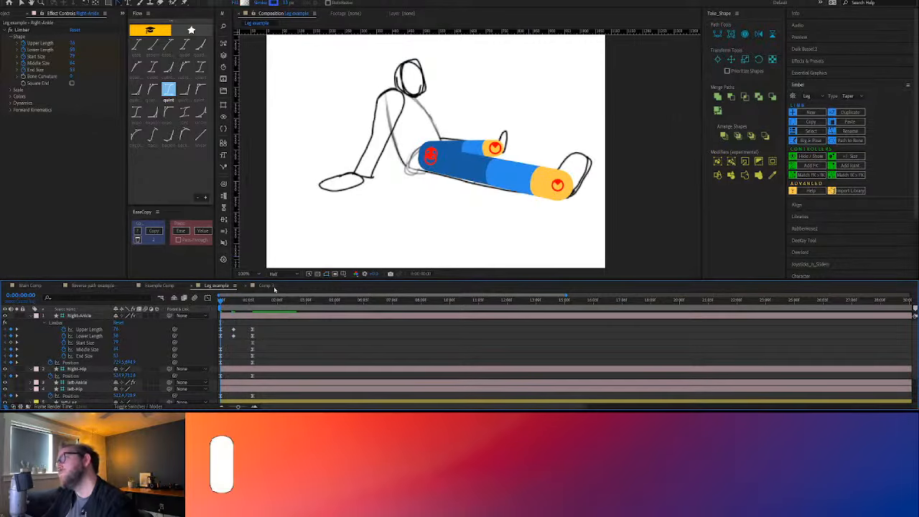
{"action": "key", "text": "space"}
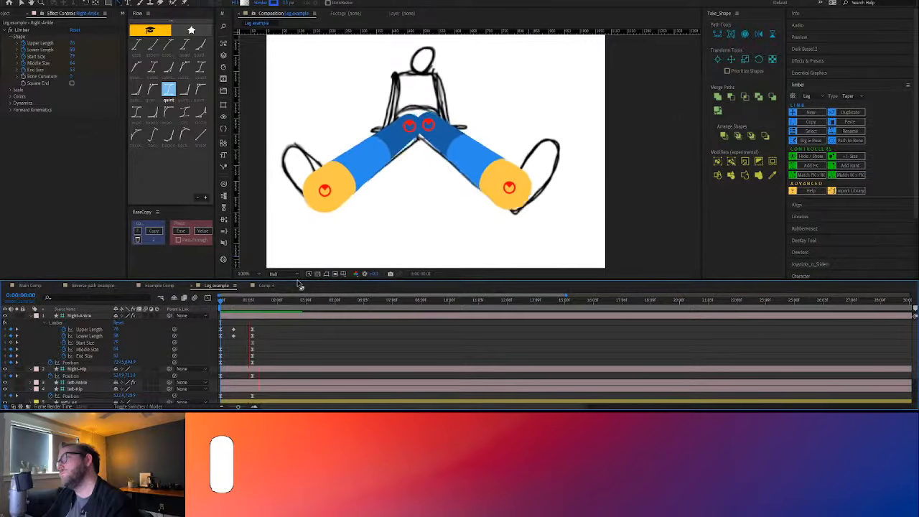
Collapse Right-Ankle's properties, briefly solo the sketch video layer, then hide it and preview the legs alone from the first frame
{"action": "left_click", "coordinate": [29, 316]}
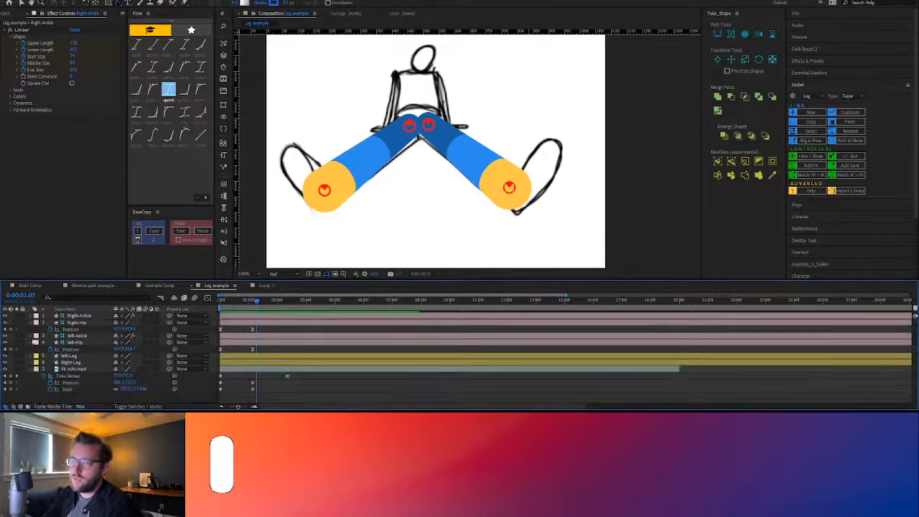
{"action": "left_click", "coordinate": [79, 368]}
{"action": "left_click", "coordinate": [18, 369]}
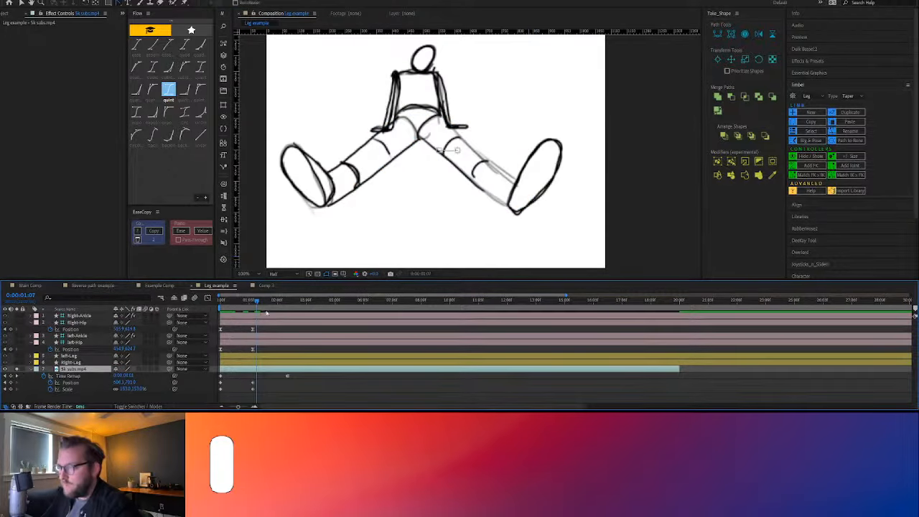
{"action": "left_click", "coordinate": [16, 369]}
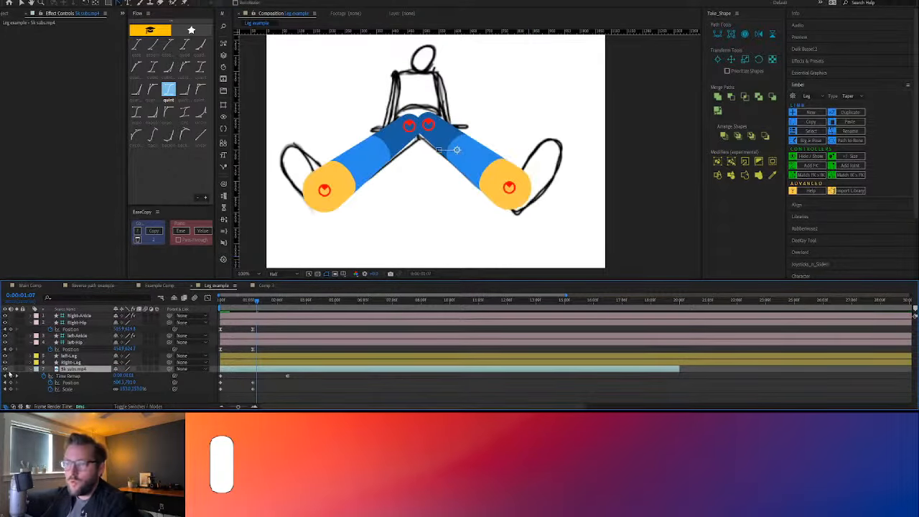
{"action": "left_click_drag", "start_coordinate": [248, 301], "coordinate": [172, 296]}
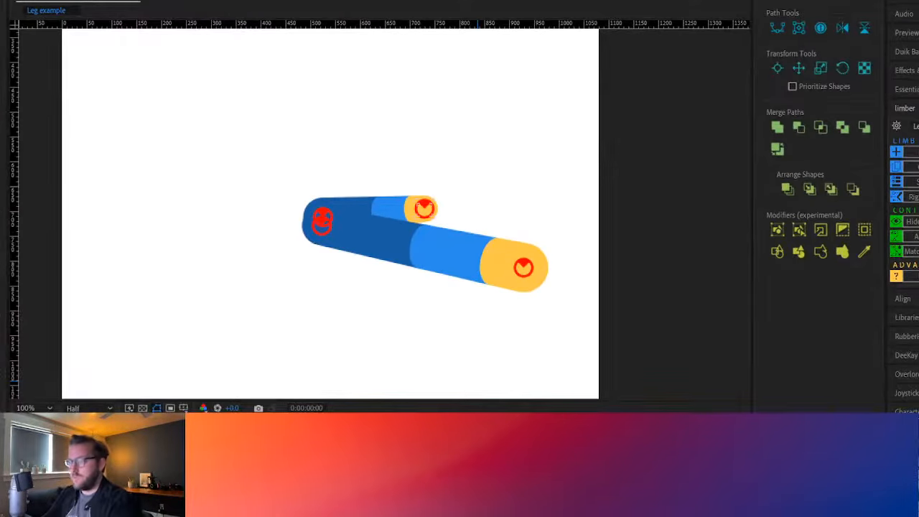
{"action": "key", "text": "space"}
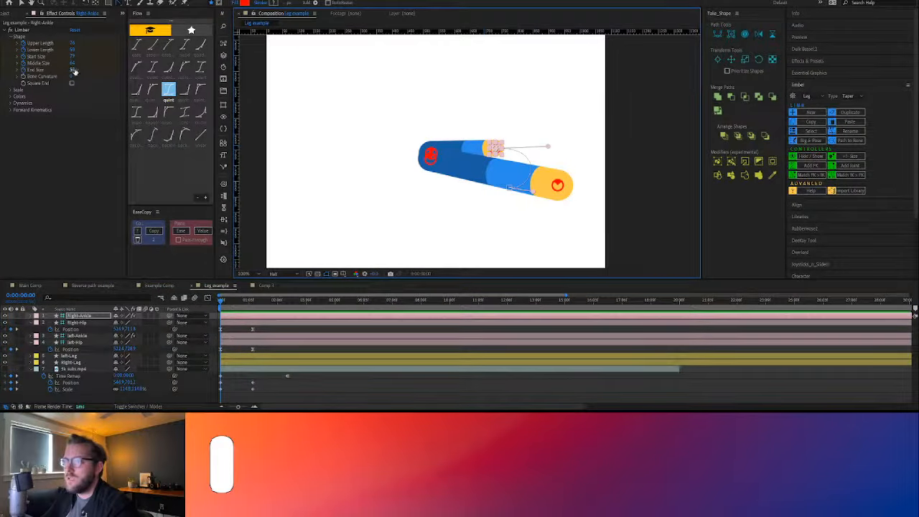
At 0:00:00:00, reduce Right-Ankle's End Size and Middle Size so the far leg tapers more
{"action": "left_click", "coordinate": [71, 70]}
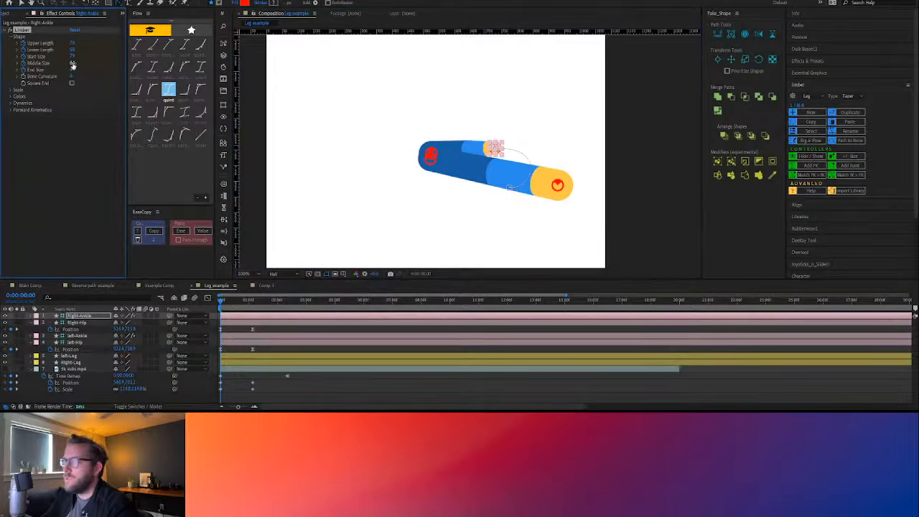
{"action": "left_click_drag", "start_coordinate": [72, 64], "coordinate": [70, 63]}
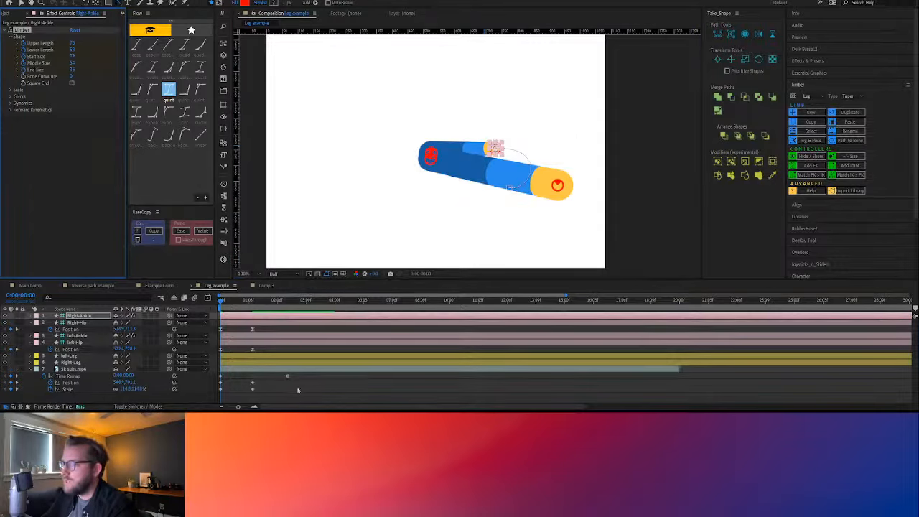
{"action": "left_click", "coordinate": [515, 330]}
Shrink the right leg's Limber controller icons and preview the leg animation from the first frame
{"action": "left_click", "coordinate": [495, 149]}
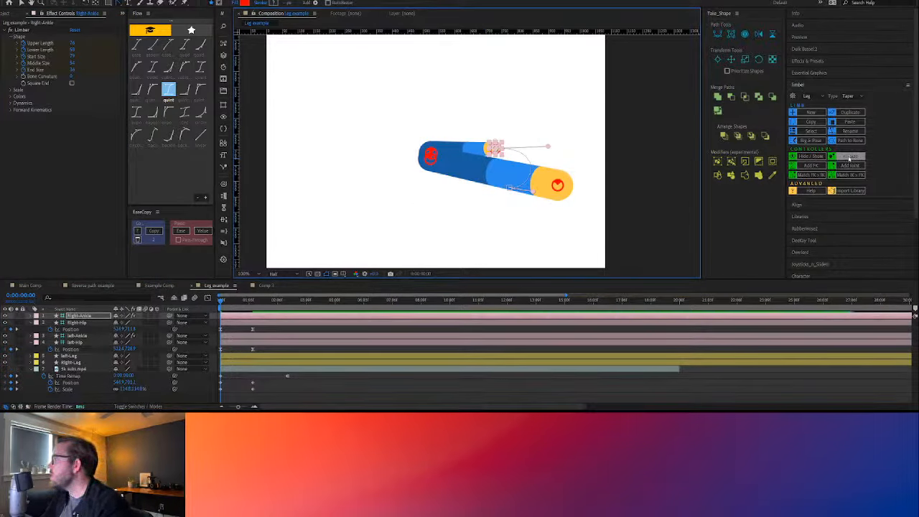
{"action": "left_click", "coordinate": [849, 157]}
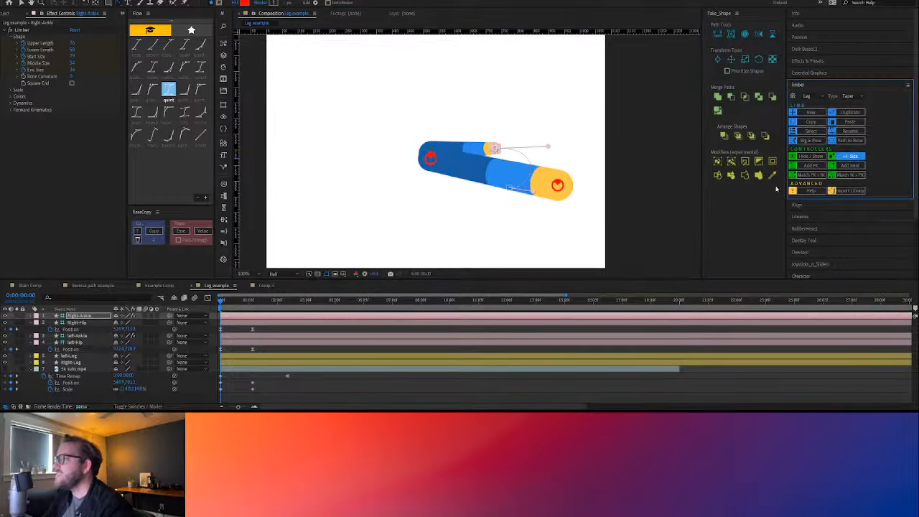
{"action": "left_click", "coordinate": [638, 234]}
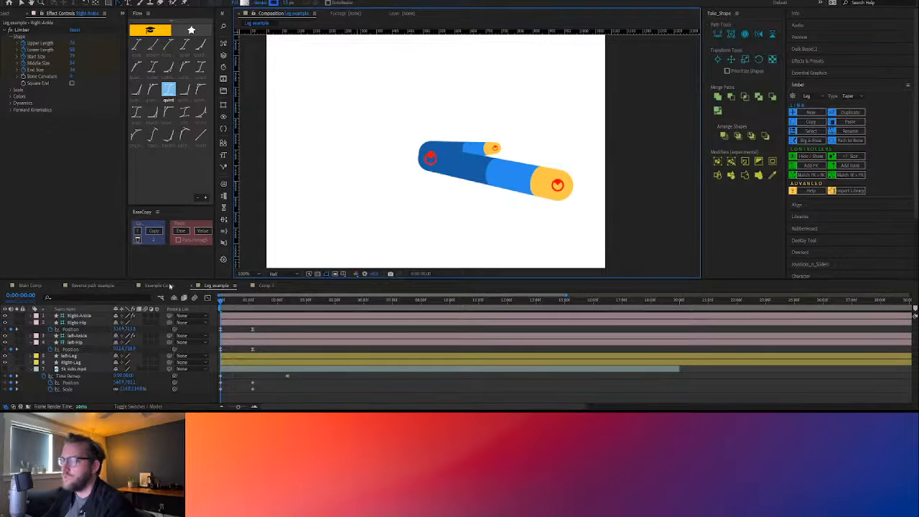
{"action": "left_click", "coordinate": [298, 400]}
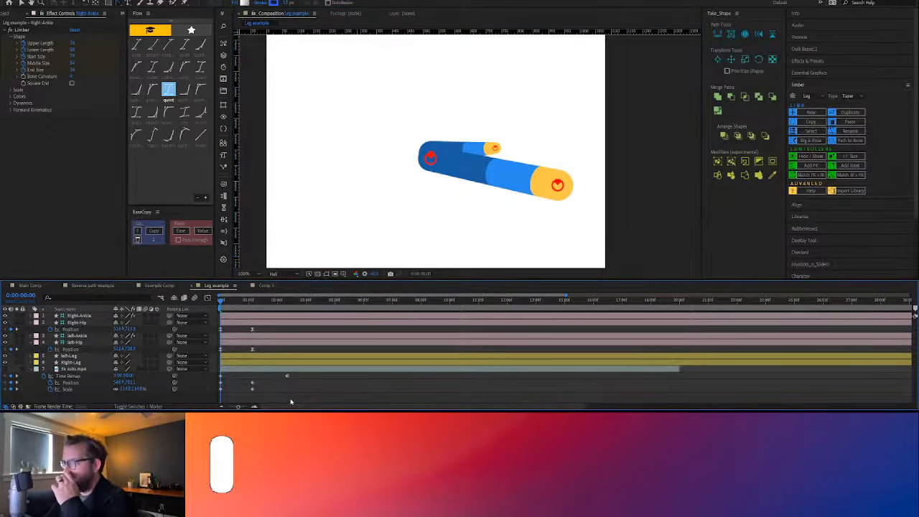
{"action": "key", "text": "space"}
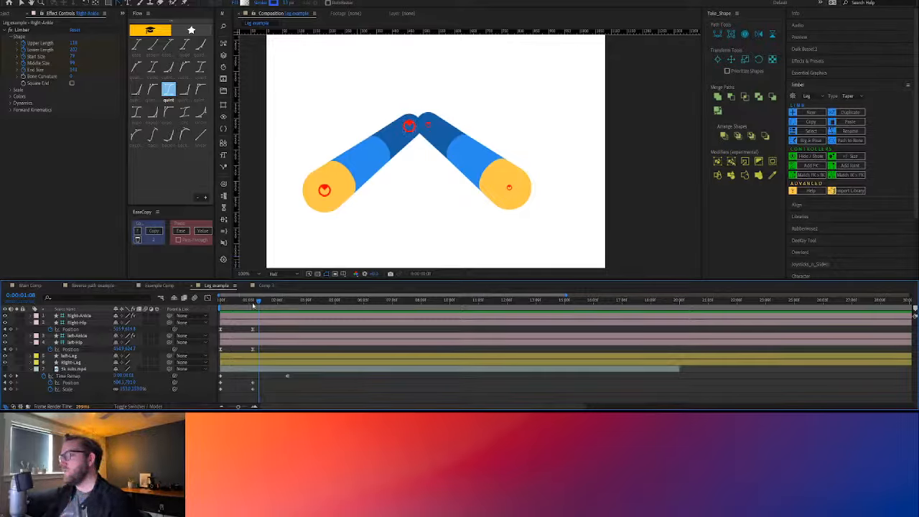
{"action": "left_click_drag", "start_coordinate": [251, 306], "coordinate": [207, 300]}
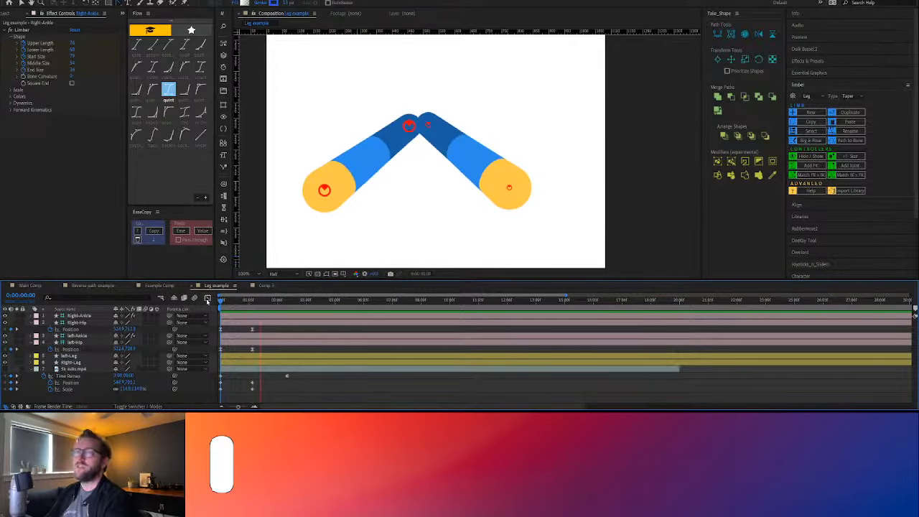
{"action": "key", "text": "space"}
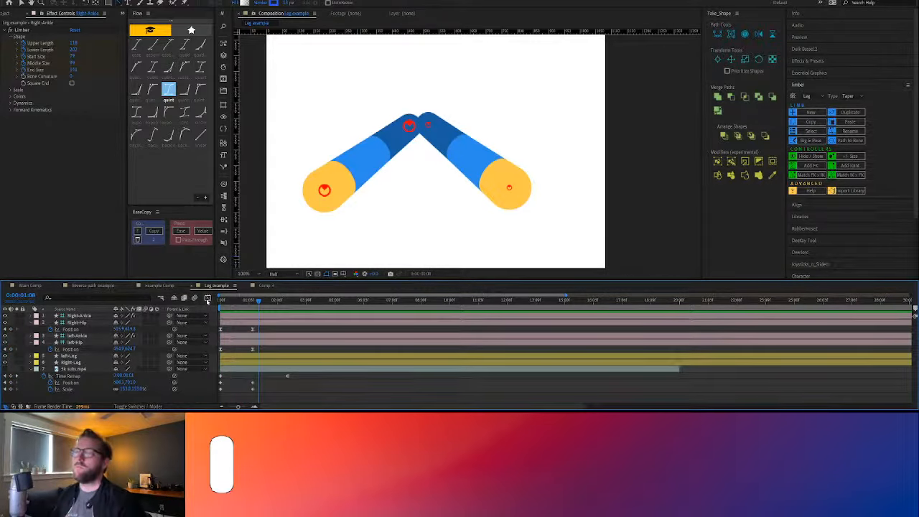
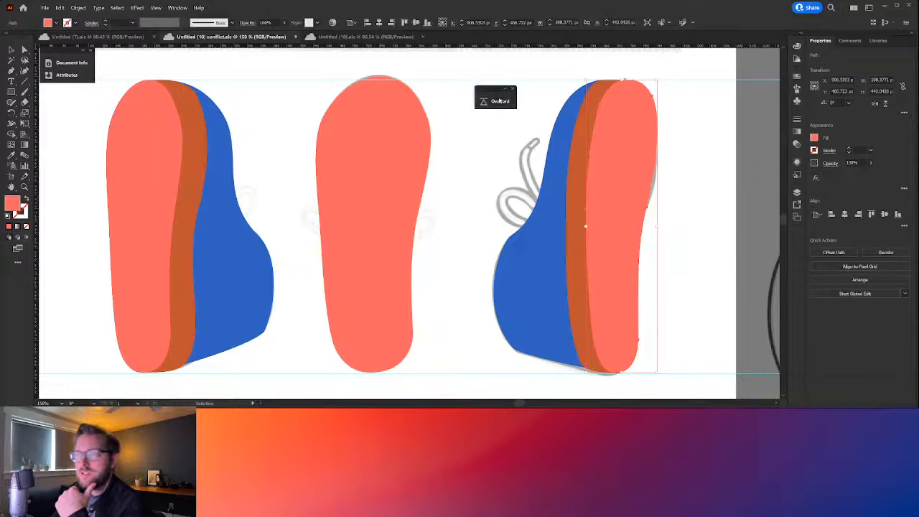
Select the coral sole of the right-hand shoe in Illustrator and push it to Example Comp in After Effects with Overlord
{"action": "left_click", "coordinate": [500, 101]}
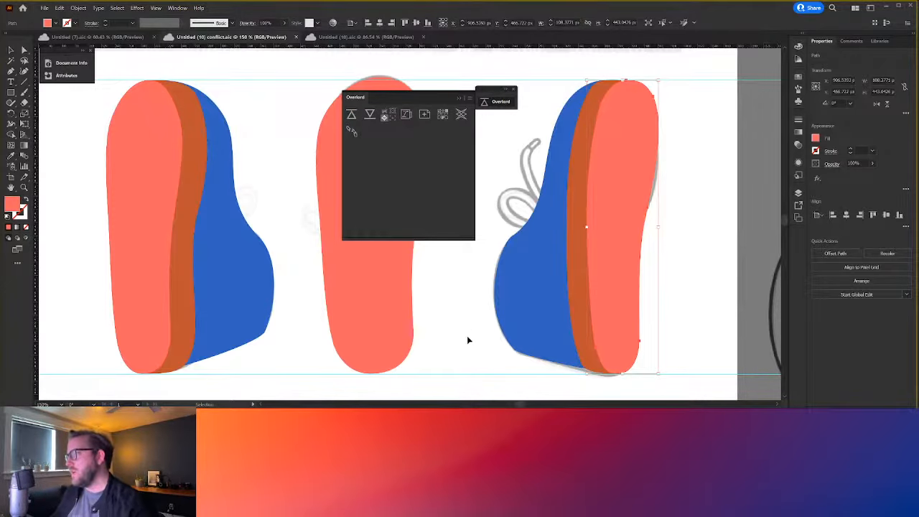
{"action": "left_click", "coordinate": [651, 294]}
{"action": "left_click", "coordinate": [626, 257]}
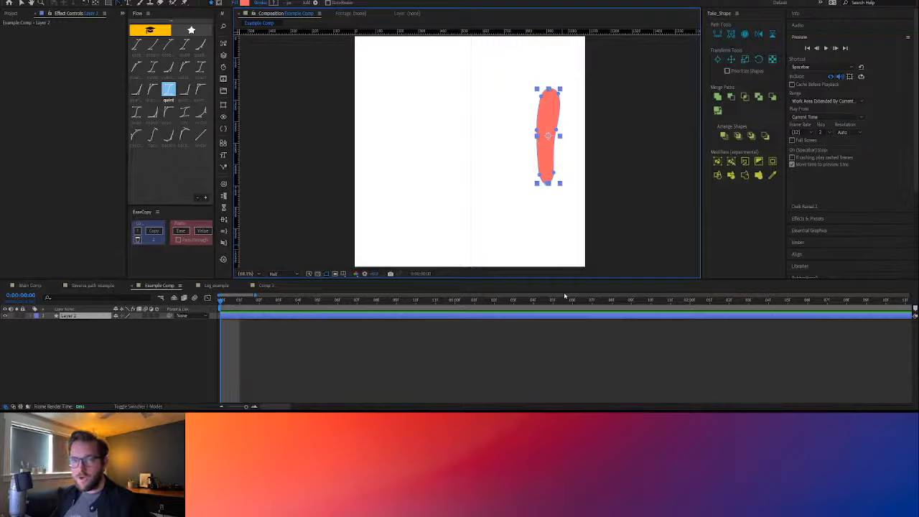
{"action": "key", "text": "super+s"}
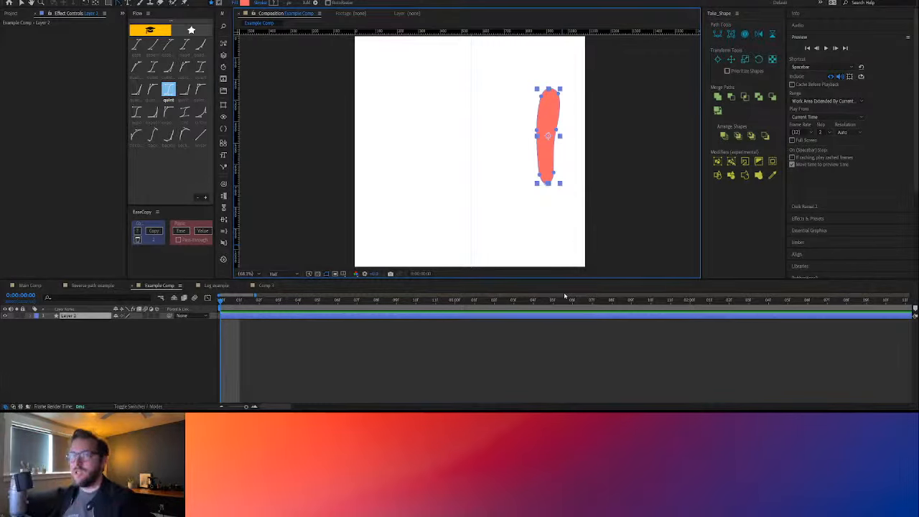
Rename the imported coral sole layer as "shoe bottom"
{"action": "left_click", "coordinate": [86, 328]}
{"action": "left_click", "coordinate": [86, 317]}
{"action": "key", "text": "Return"}
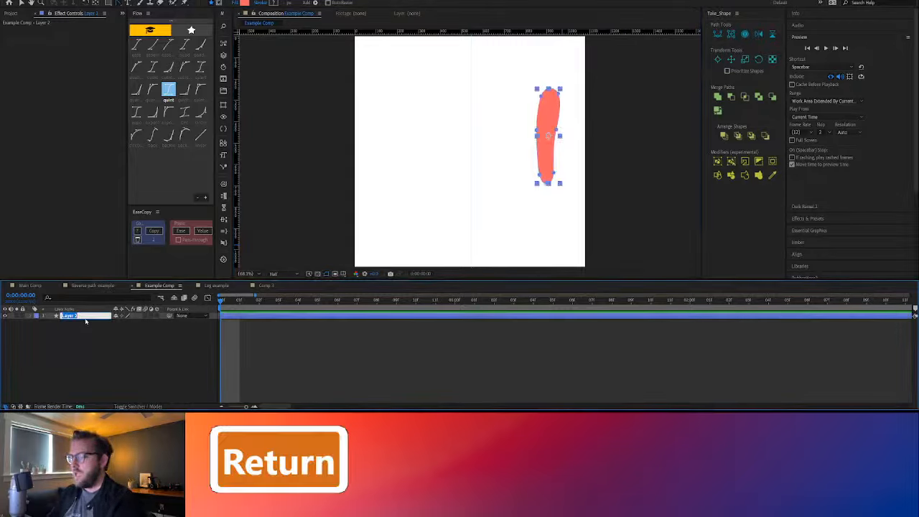
{"action": "type", "text": "shoe bottom"}
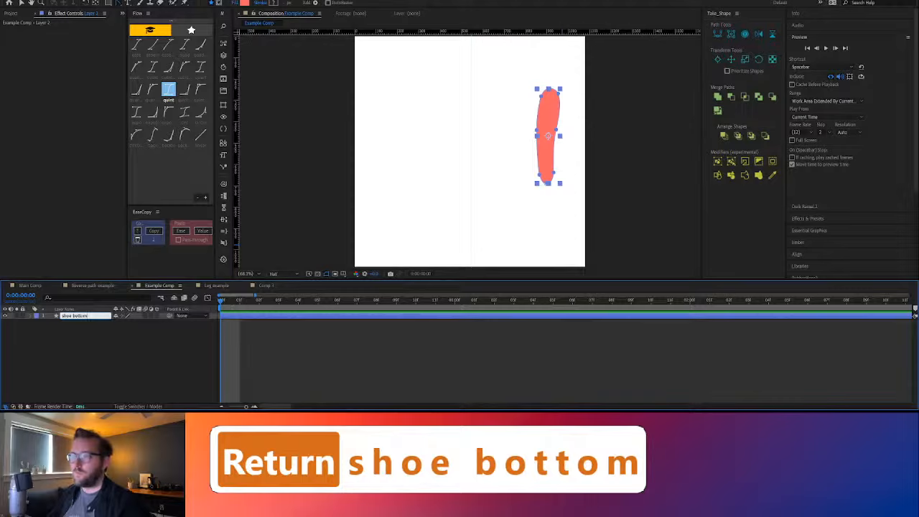
{"action": "left_click", "coordinate": [112, 359]}
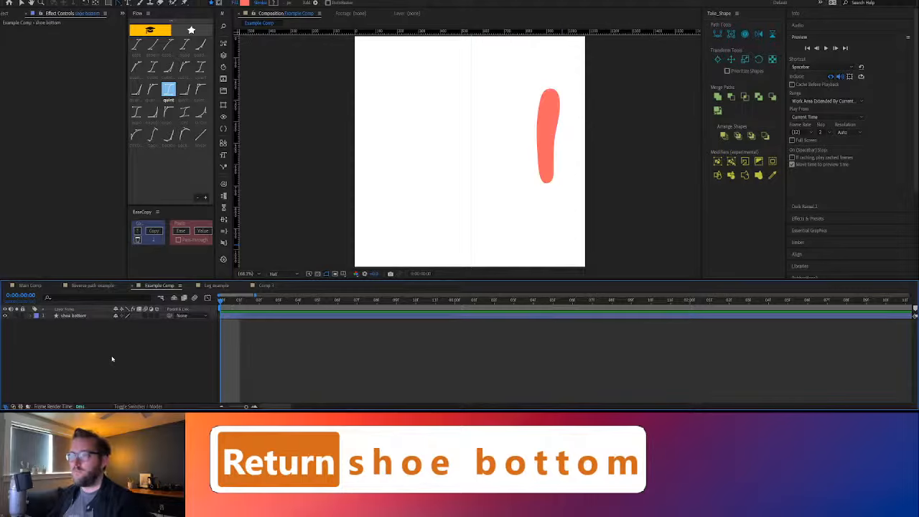
Send the right-hand shoe's orange sole edge and blue upper from Illustrator to Example Comp, and return to After Effects
{"action": "left_click", "coordinate": [548, 135]}
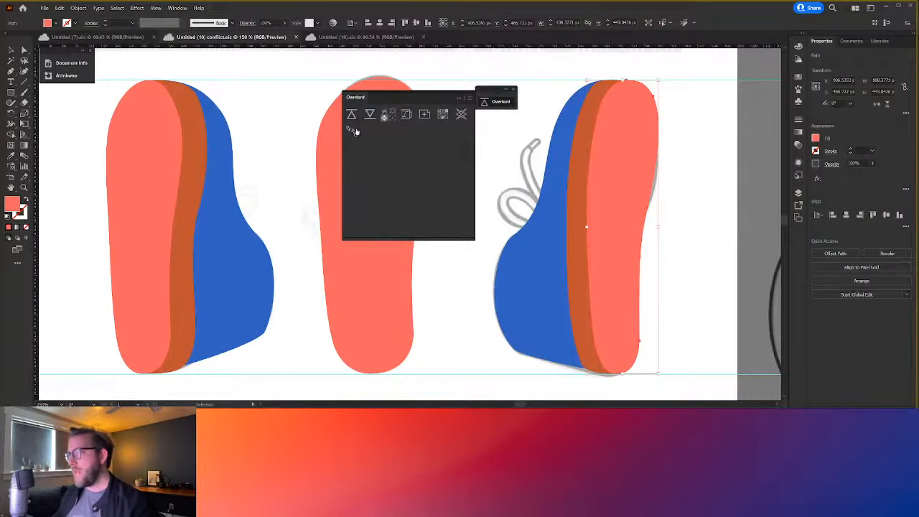
{"action": "left_click", "coordinate": [582, 307]}
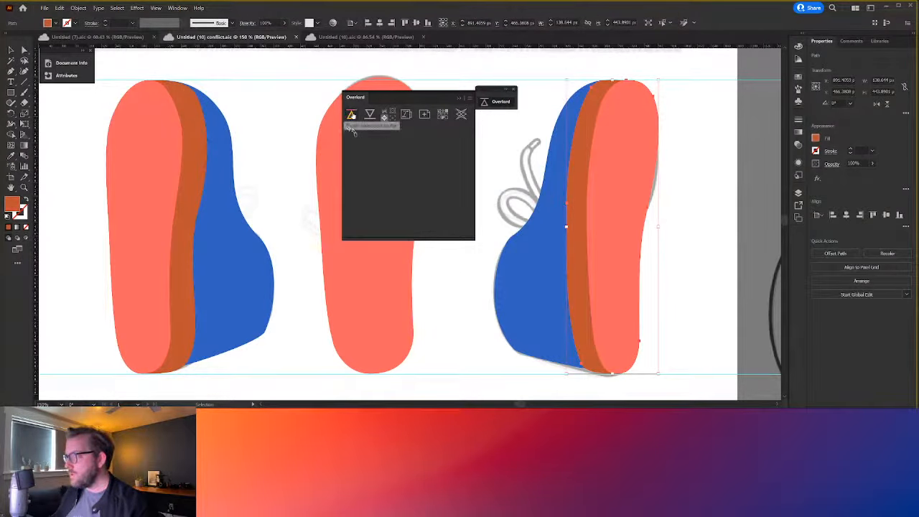
{"action": "left_click", "coordinate": [515, 281]}
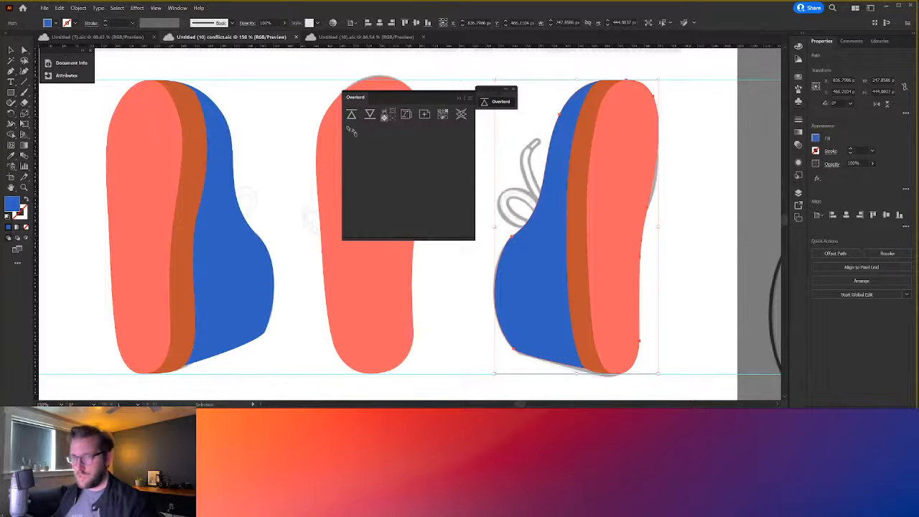
{"action": "key", "text": "alt+Tab"}
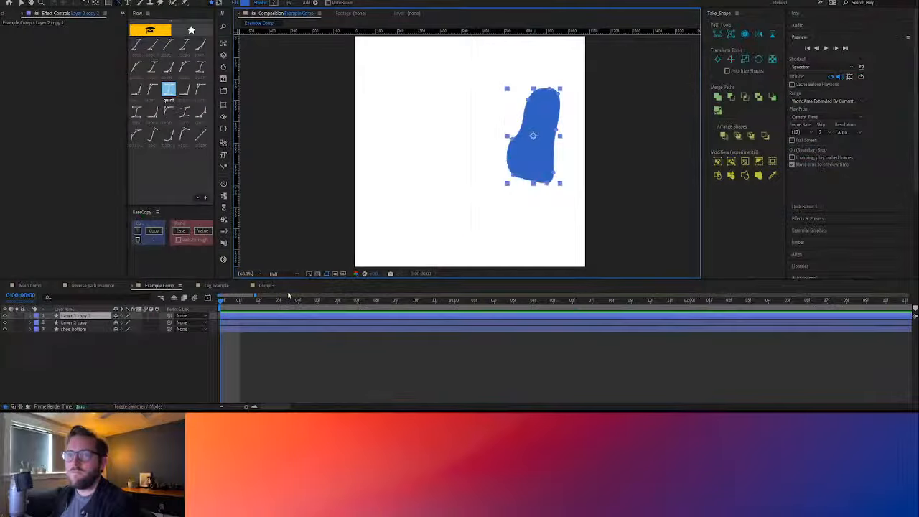
Reorder the layers so shoe bottom is on top, the orange sole edge beneath it and the blue upper last
{"action": "left_click_drag", "start_coordinate": [75, 316], "coordinate": [79, 358]}
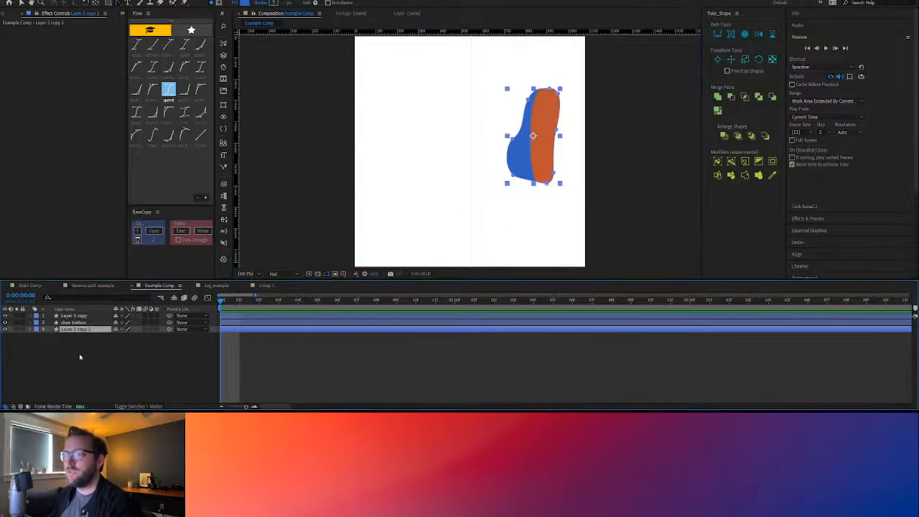
{"action": "left_click_drag", "start_coordinate": [81, 316], "coordinate": [81, 328]}
{"action": "left_click", "coordinate": [82, 369]}
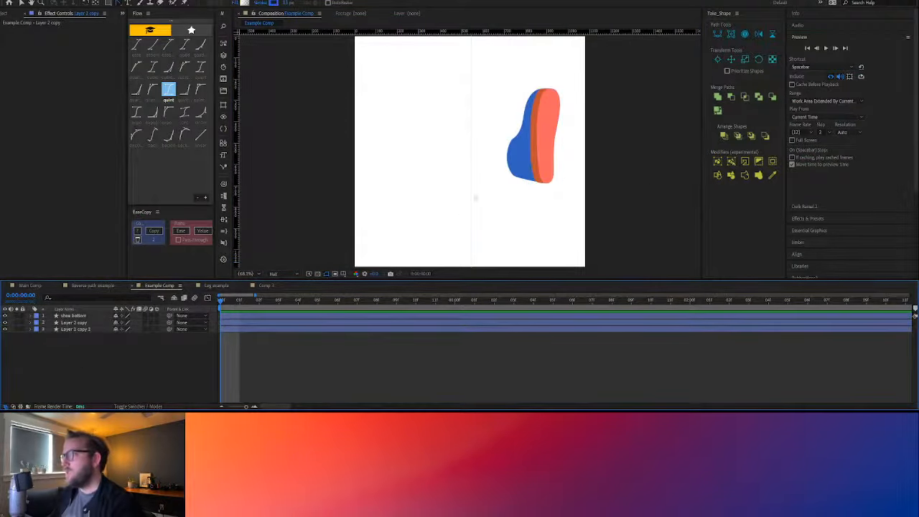
{"action": "left_click", "coordinate": [522, 131]}
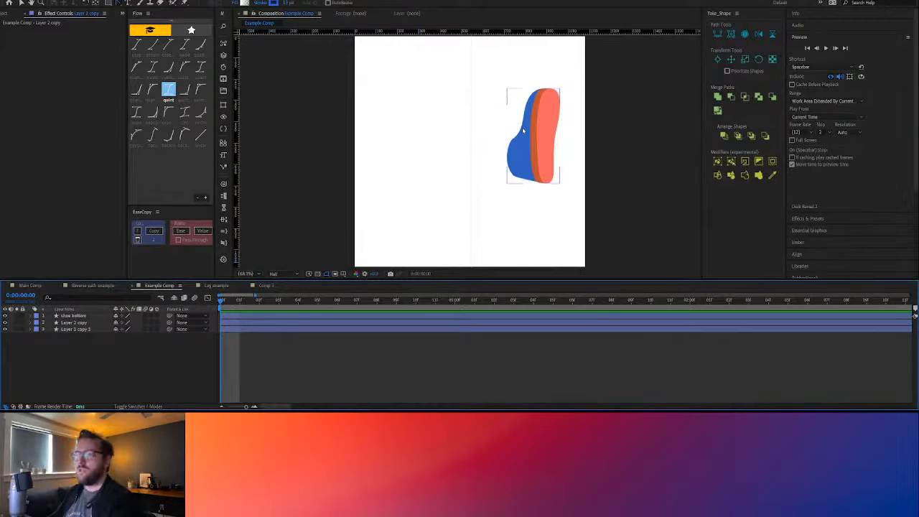
{"action": "left_click", "coordinate": [545, 133]}
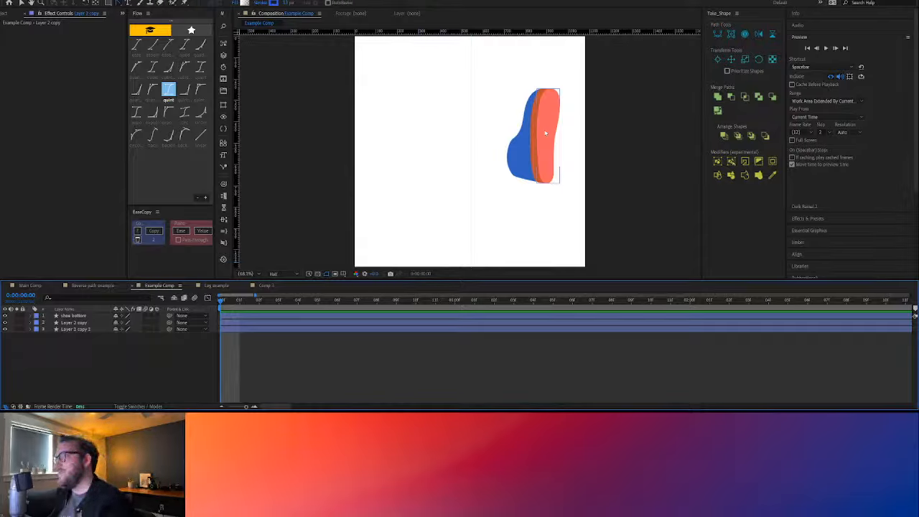
{"action": "left_click", "coordinate": [475, 231]}
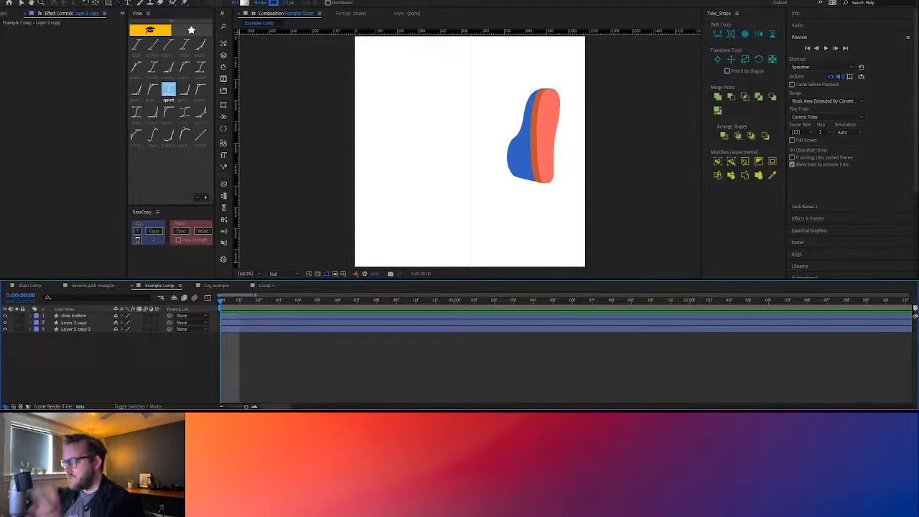
Try keyframing shoe bottom's path at 0:00:00:00 with the Take_Shape path tools, then undo the keyframe and collapse the layer
{"action": "left_click", "coordinate": [81, 316]}
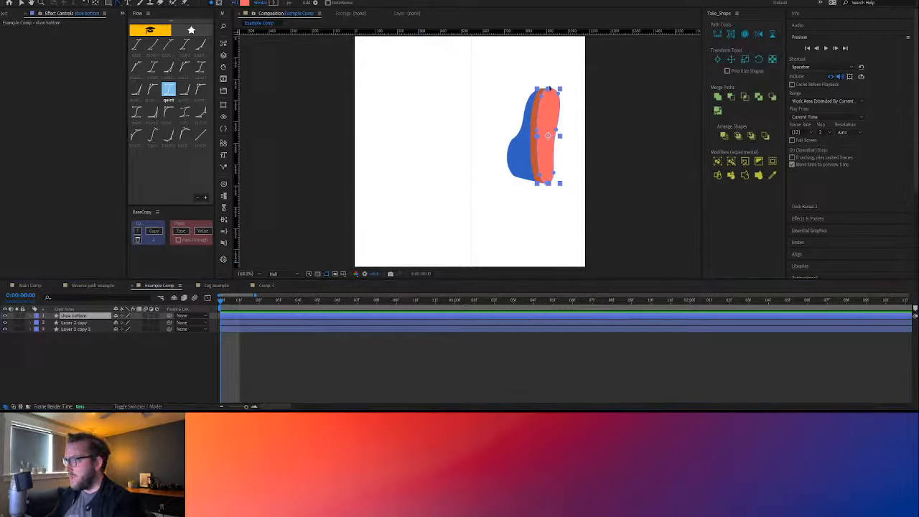
{"action": "left_click", "coordinate": [549, 88]}
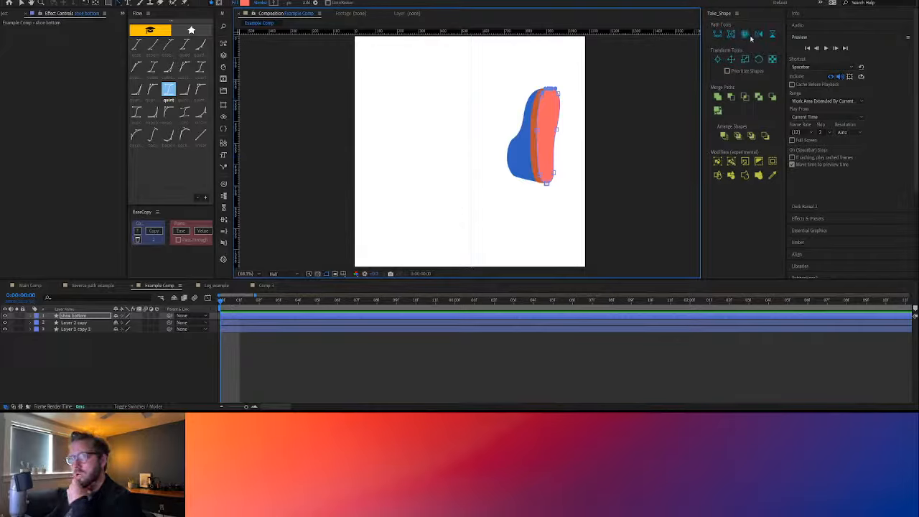
{"action": "left_click", "coordinate": [731, 34]}
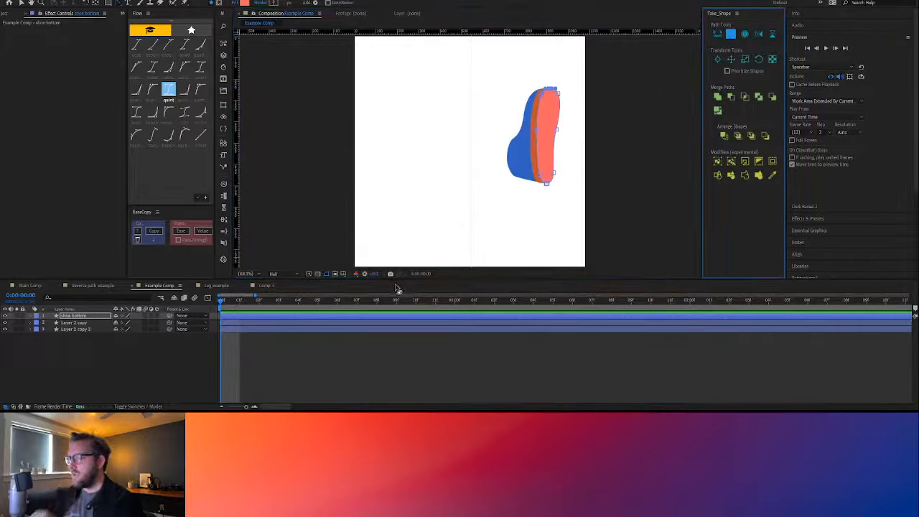
{"action": "key", "text": "u"}
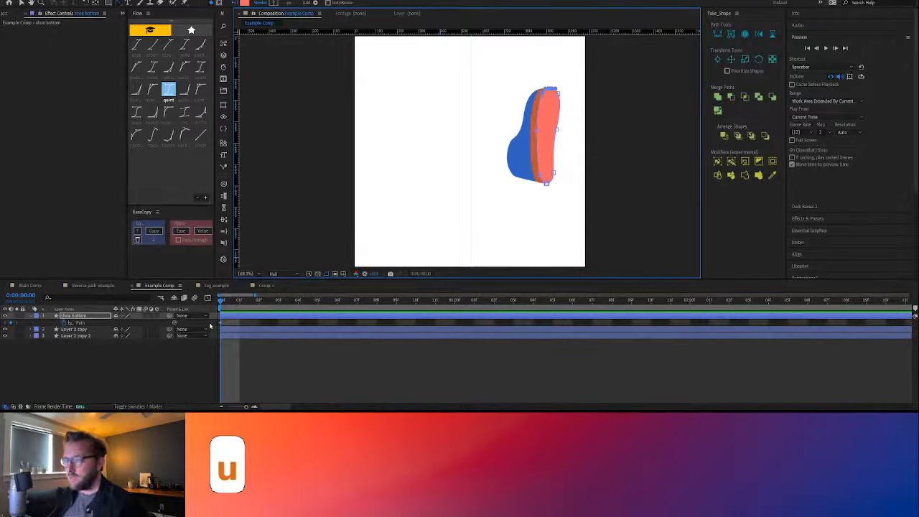
{"action": "key", "text": "ctrl+z"}
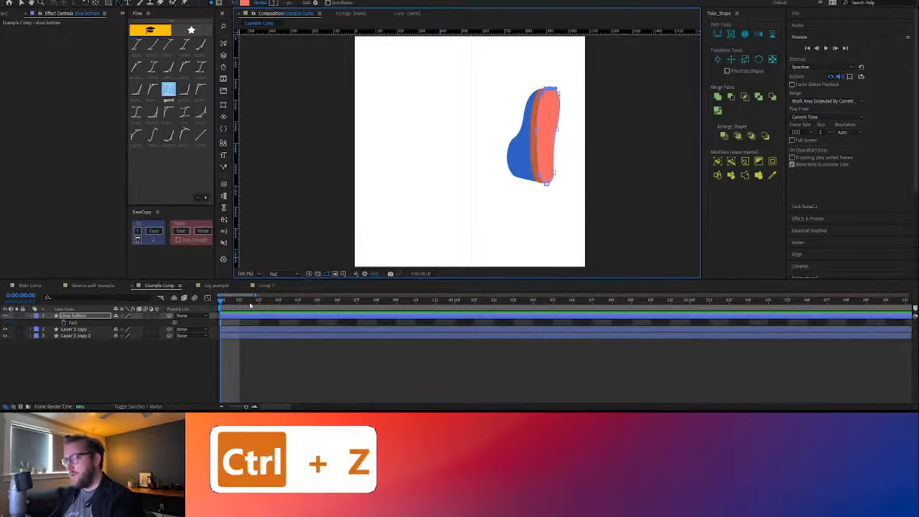
{"action": "left_click", "coordinate": [31, 316]}
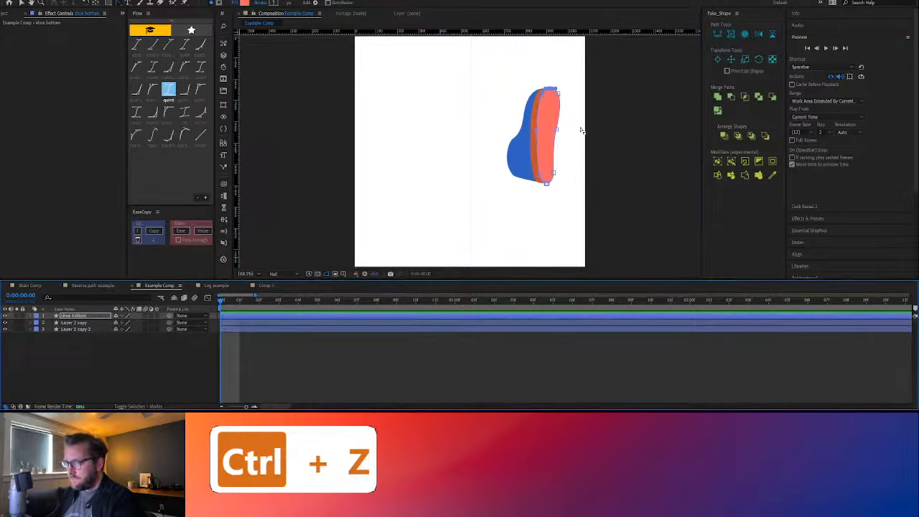
Select shoe bottom's path, examine its nested Contents, Group 1 and Path 1 properties, and collapse the layer again
{"action": "left_click", "coordinate": [551, 91]}
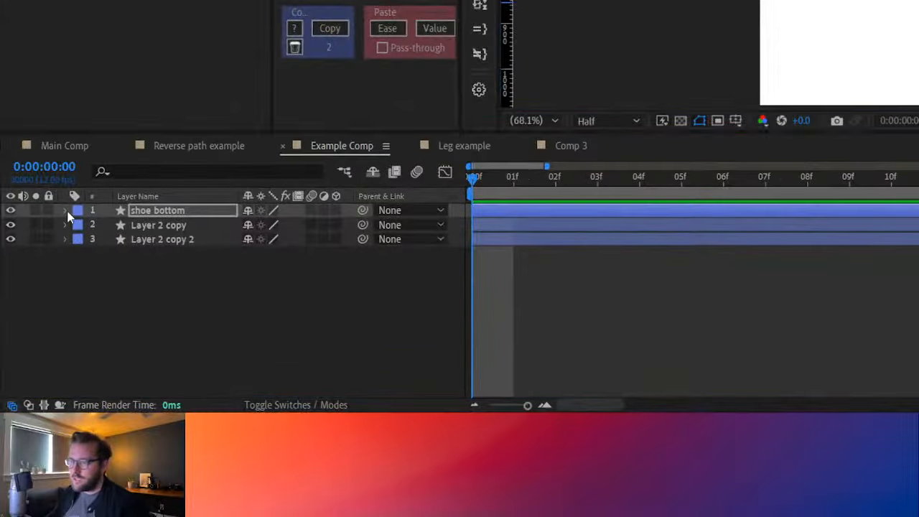
{"action": "left_click", "coordinate": [31, 315]}
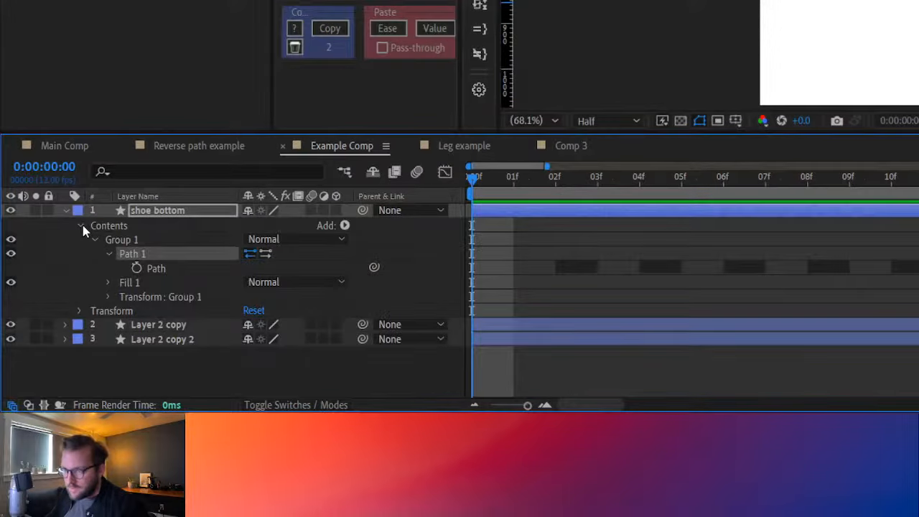
{"action": "left_click", "coordinate": [82, 226]}
{"action": "left_click", "coordinate": [82, 226]}
{"action": "left_click", "coordinate": [94, 239]}
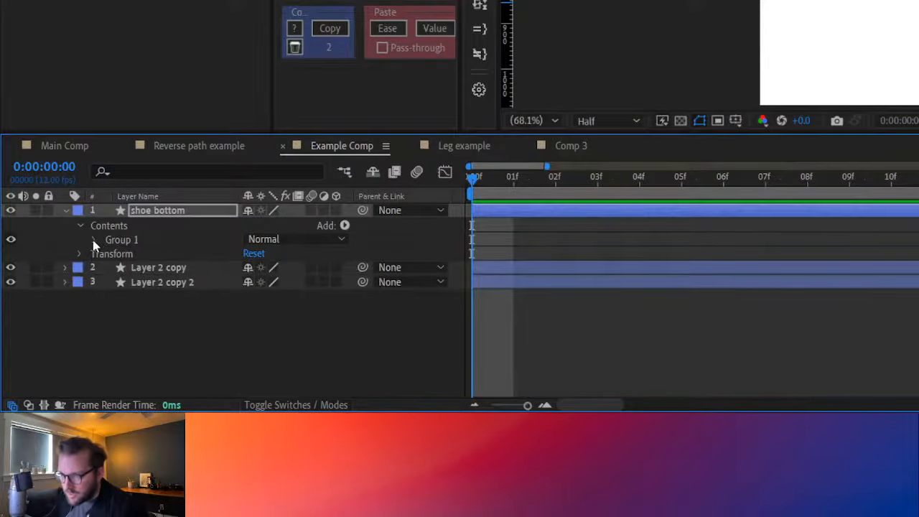
{"action": "left_click", "coordinate": [94, 240]}
{"action": "left_click", "coordinate": [107, 253]}
{"action": "left_click", "coordinate": [94, 239]}
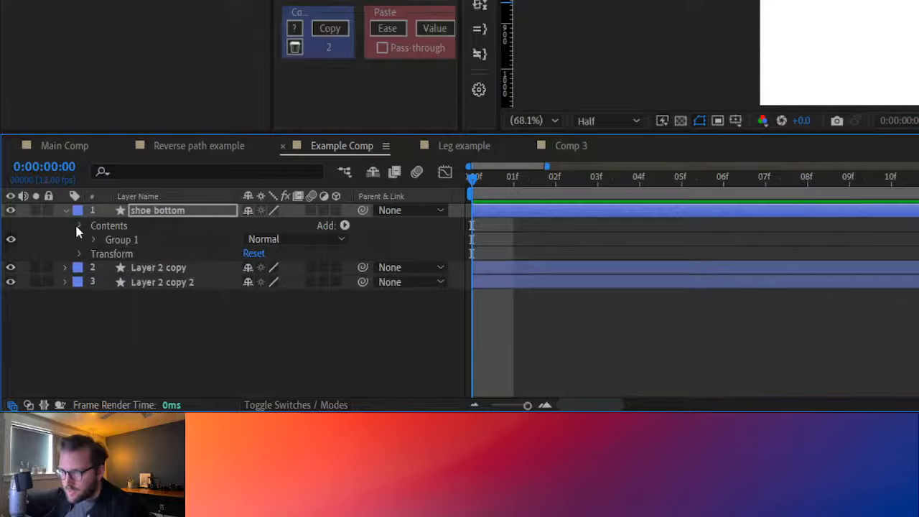
{"action": "left_click", "coordinate": [80, 226]}
{"action": "left_click", "coordinate": [65, 210]}
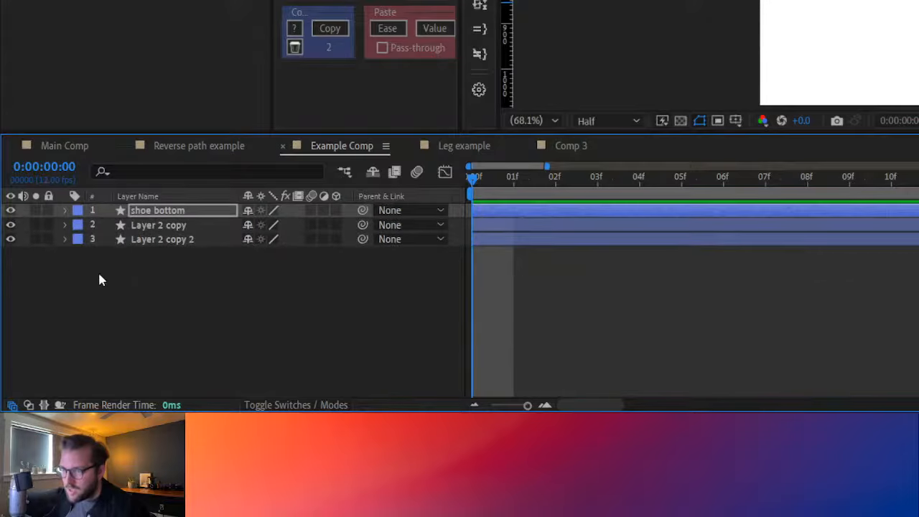
Try enabling Path keyframing under shoe bottom's Group 1 and Path 1, remove the keyframe, and collapse the layer
{"action": "left_click", "coordinate": [66, 210]}
{"action": "left_click", "coordinate": [80, 225]}
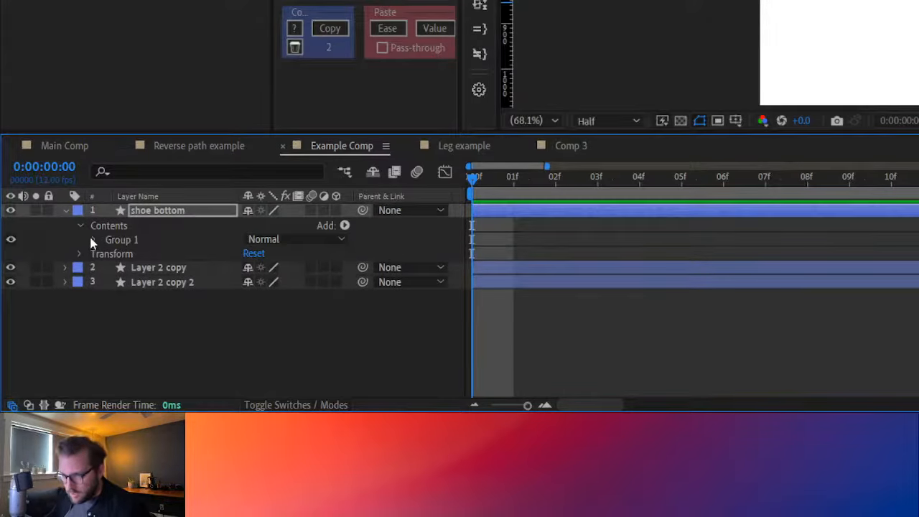
{"action": "left_click", "coordinate": [94, 239]}
{"action": "left_click", "coordinate": [106, 254]}
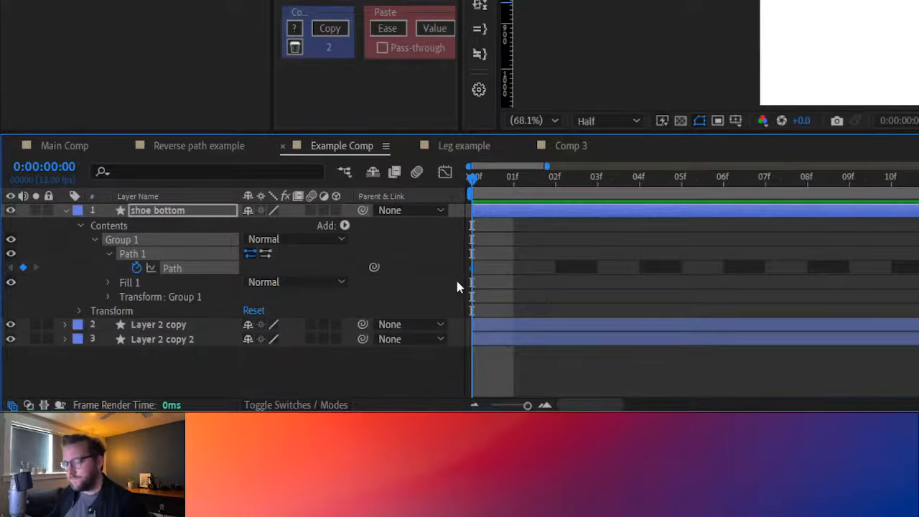
{"action": "left_click", "coordinate": [143, 269]}
{"action": "left_click", "coordinate": [543, 270]}
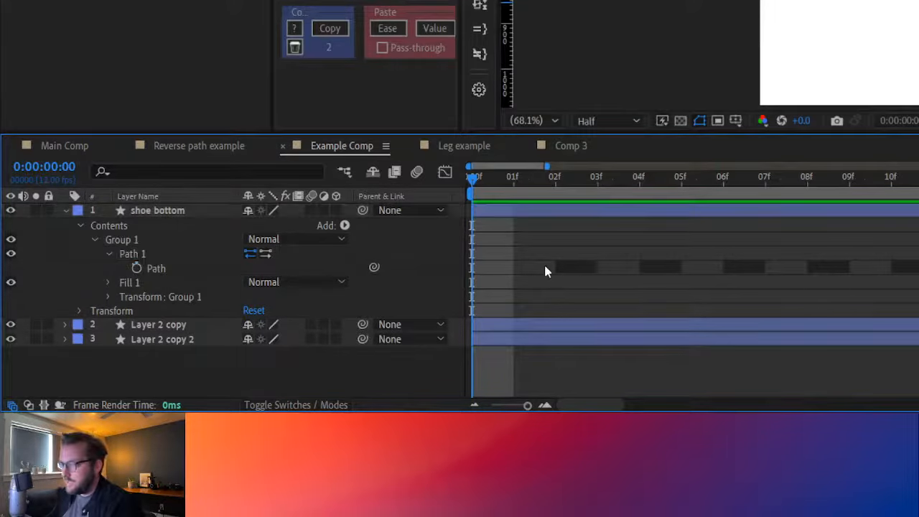
{"action": "left_click", "coordinate": [65, 210]}
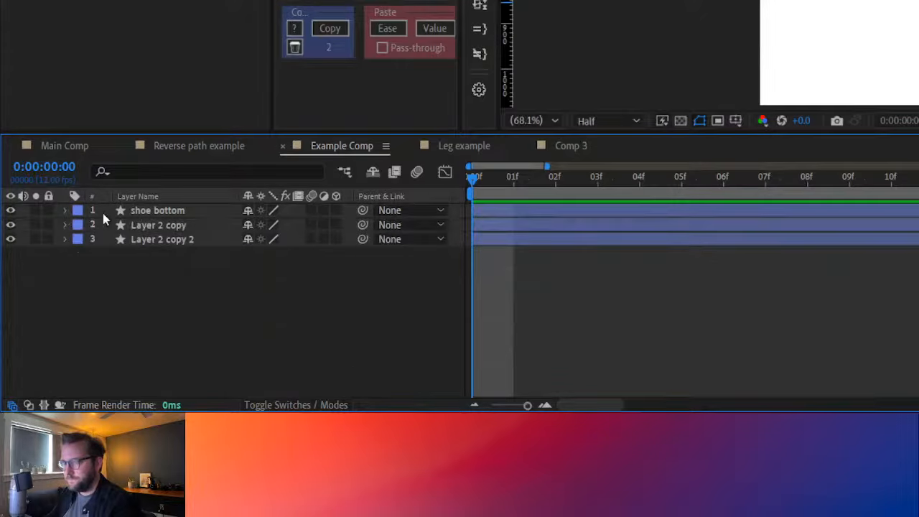
Isolate the selected Path 1 in shoe bottom's timeline properties and expand it to expose its Path property
{"action": "left_click", "coordinate": [158, 211]}
{"action": "key", "text": "Return"}
{"action": "left_click", "coordinate": [826, 8]}
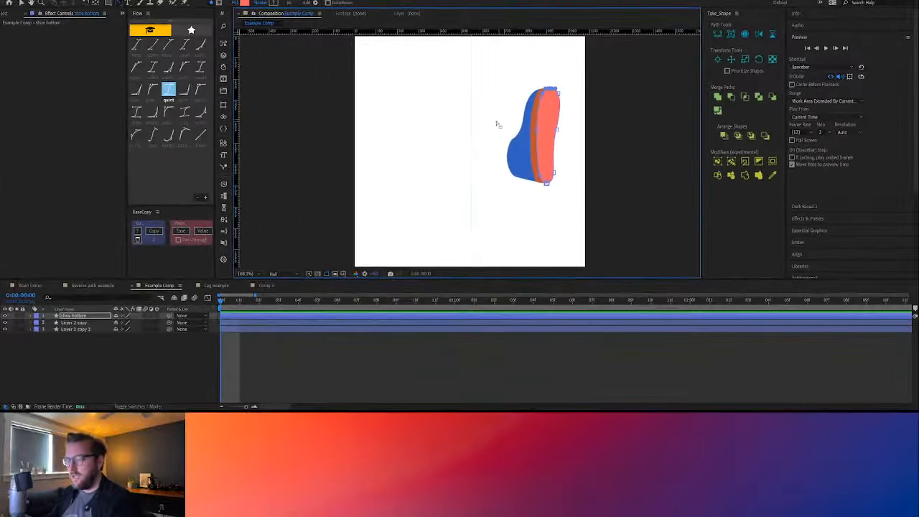
{"action": "key", "text": "s"}
{"action": "key", "text": "s"}
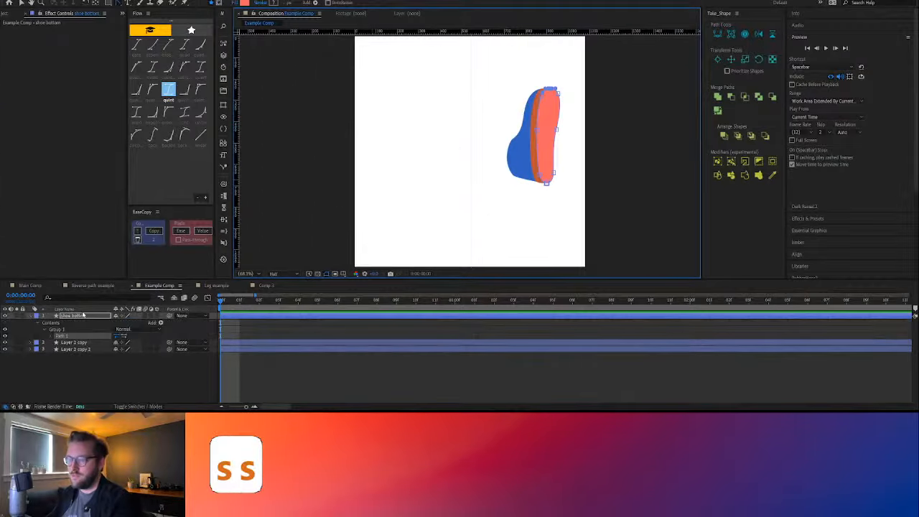
{"action": "left_click", "coordinate": [49, 336]}
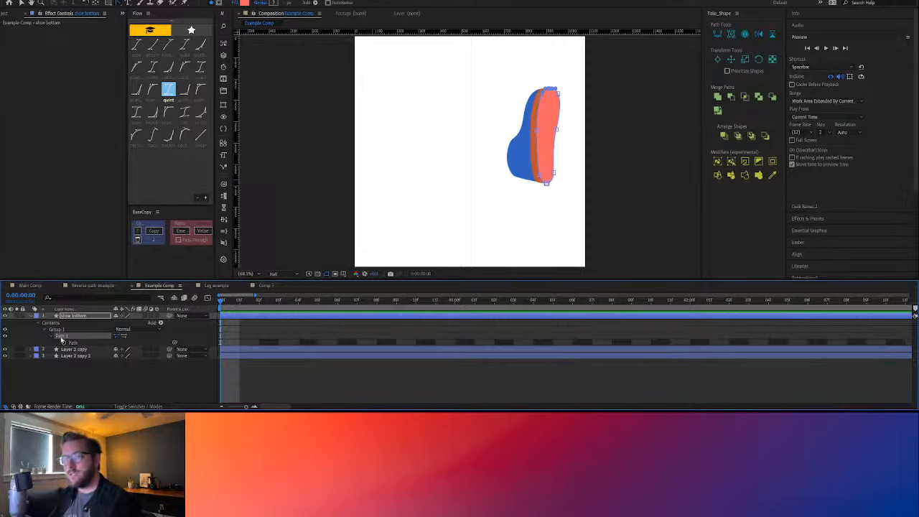
Enable keyframing on shoe bottom's Path under Group 1 and Path 1, and place its keyframe at 0:00:00:02
{"action": "key", "text": "v"}
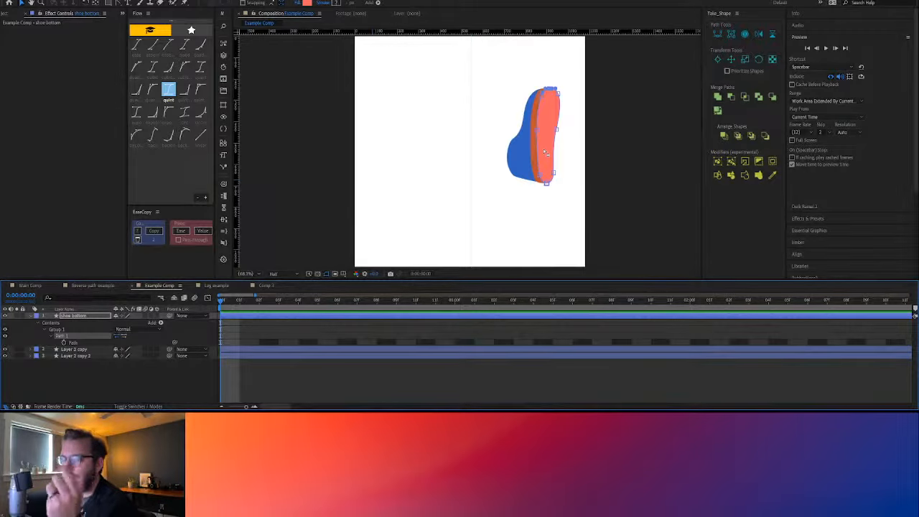
{"action": "left_click", "coordinate": [142, 381]}
{"action": "left_click", "coordinate": [88, 318]}
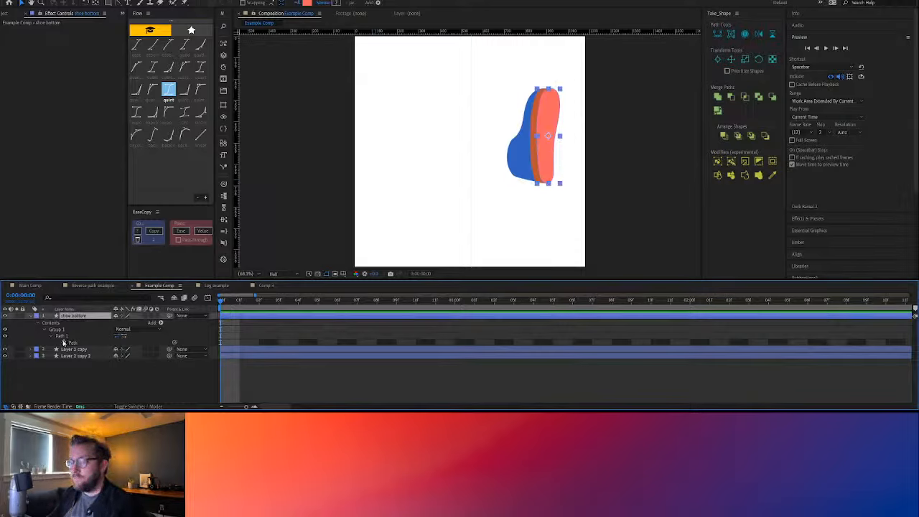
{"action": "left_click", "coordinate": [65, 342]}
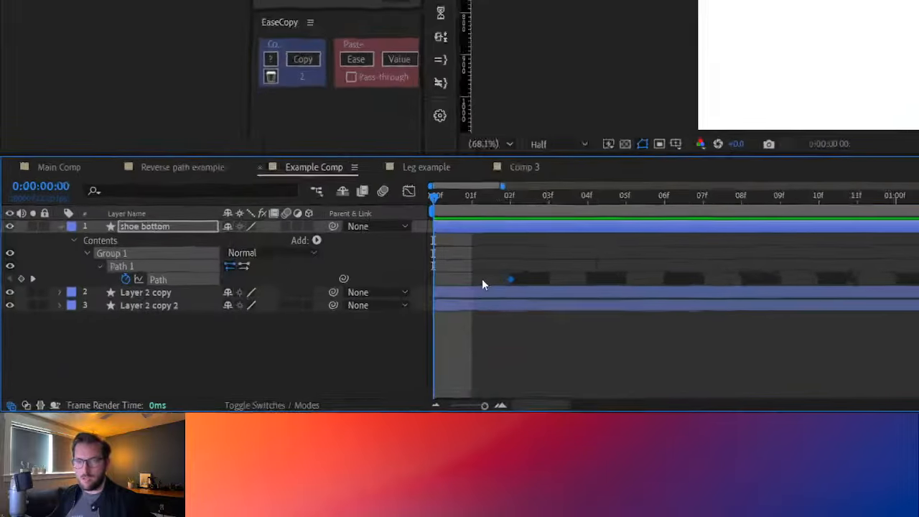
{"action": "left_click", "coordinate": [553, 178]}
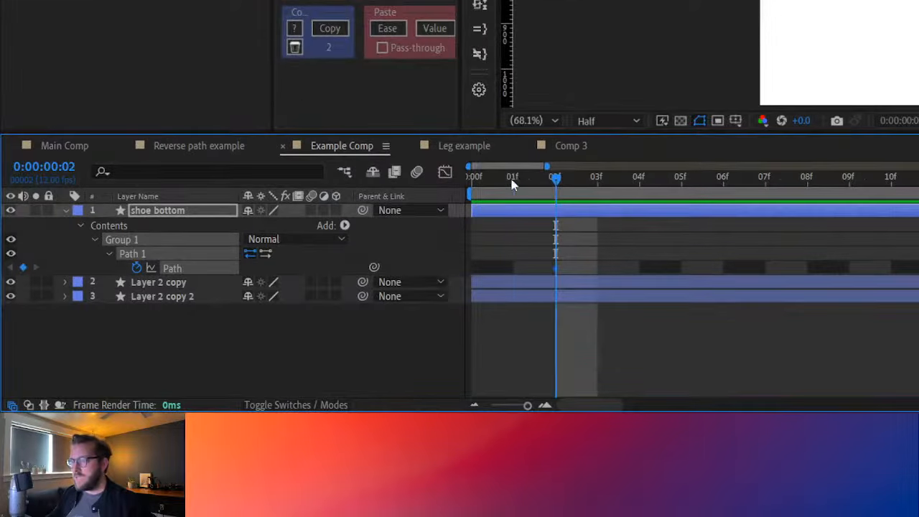
{"action": "left_click", "coordinate": [512, 180]}
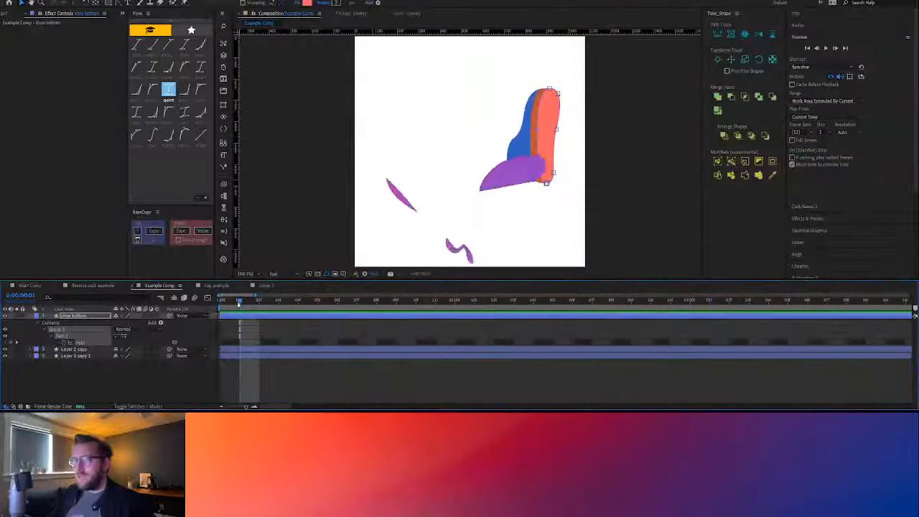
{"action": "left_click_drag", "start_coordinate": [238, 303], "coordinate": [224, 304]}
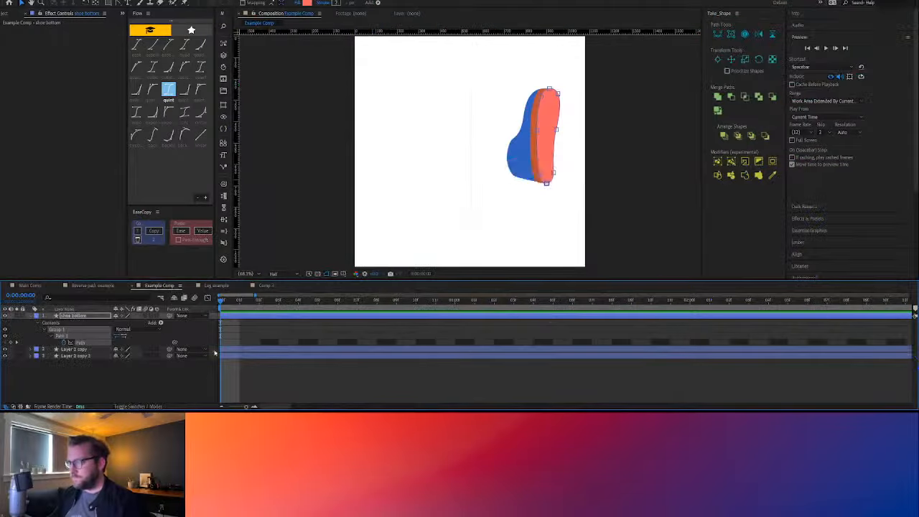
{"action": "left_click", "coordinate": [248, 375]}
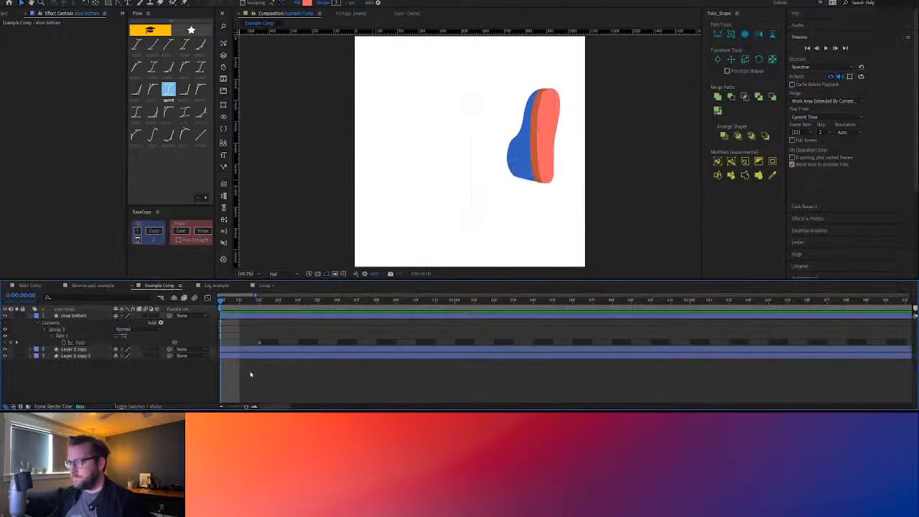
Keyframe the path of the blue shoe layer, Layer 2 copy 2, at 0:00:00:02 with the Take_Shape path tools
{"action": "left_click", "coordinate": [251, 350]}
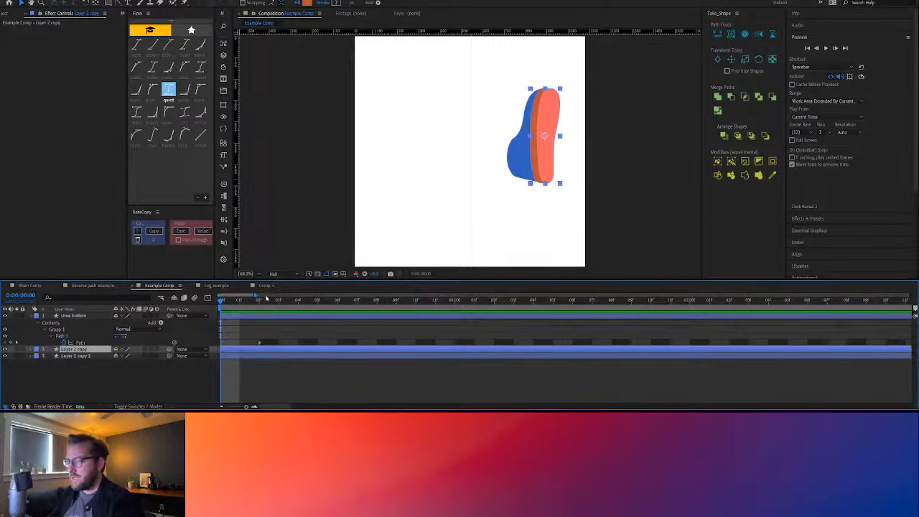
{"action": "key", "text": "Page_Down"}
{"action": "key", "text": "Page_Down"}
{"action": "left_click", "coordinate": [232, 358], "text": "shift"}
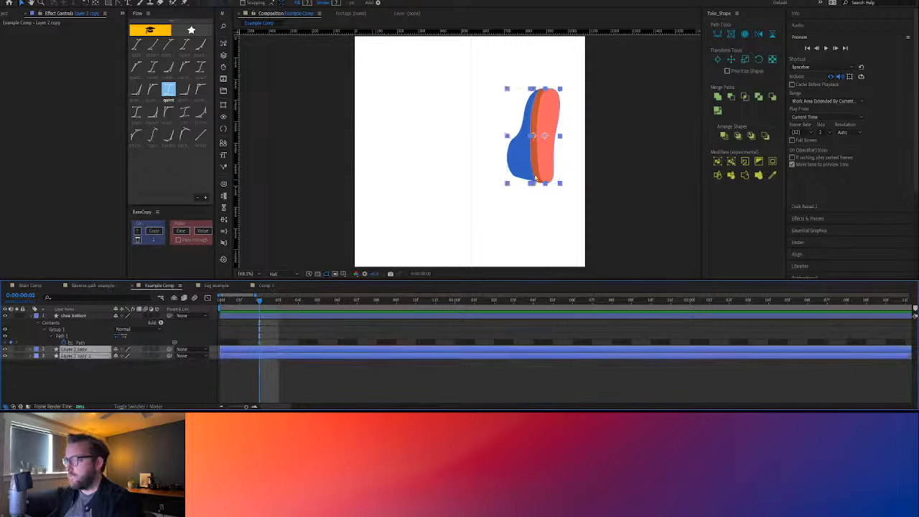
{"action": "left_click", "coordinate": [289, 374]}
{"action": "left_click", "coordinate": [520, 152]}
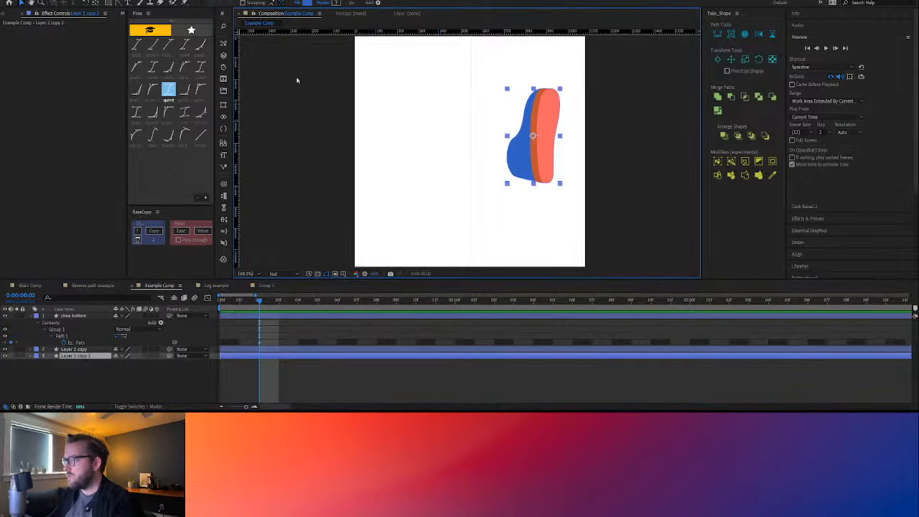
{"action": "key", "text": "g"}
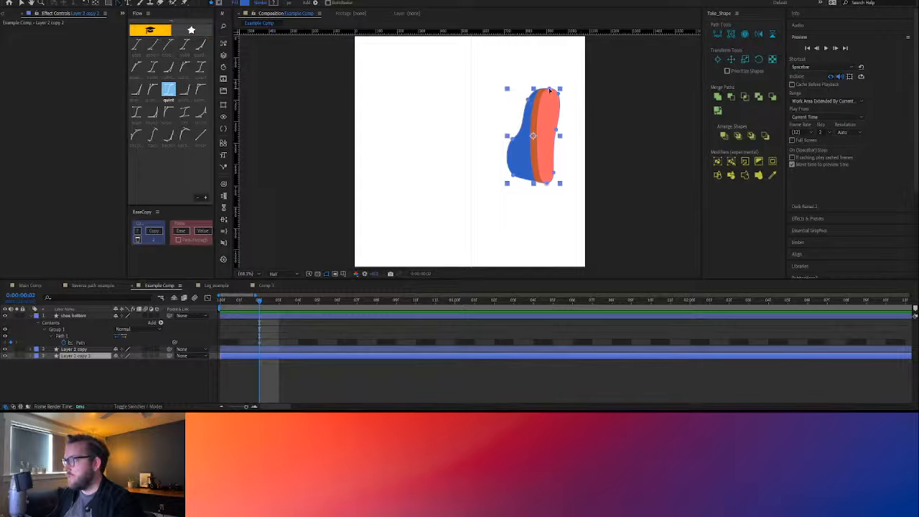
{"action": "left_click", "coordinate": [730, 34]}
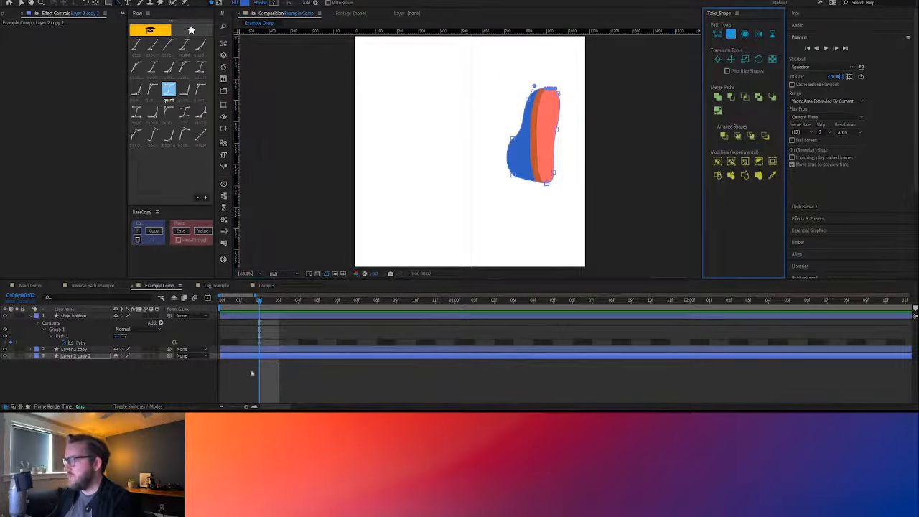
Keyframe Layer 2 copy's path at 0:00:00:02 with Take_Shape and reveal the keyframed Path properties of both copied layers
{"action": "left_click", "coordinate": [248, 351]}
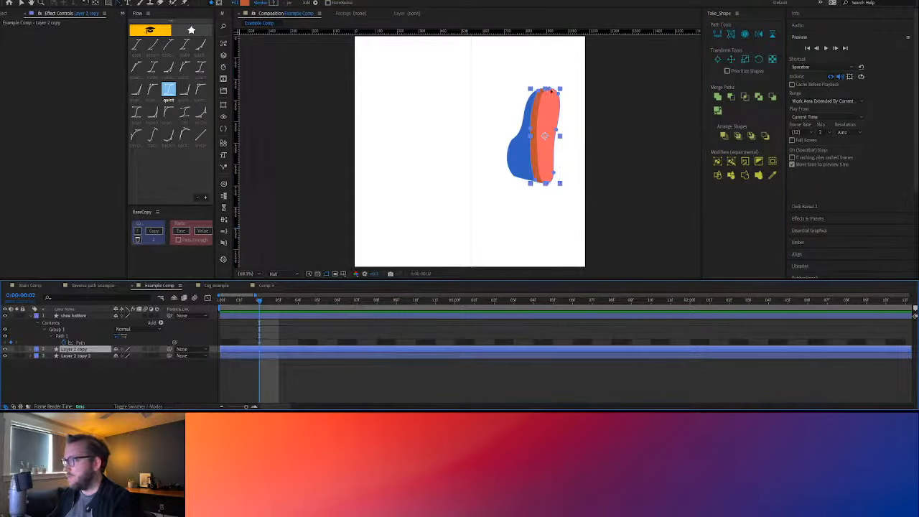
{"action": "left_click", "coordinate": [729, 34]}
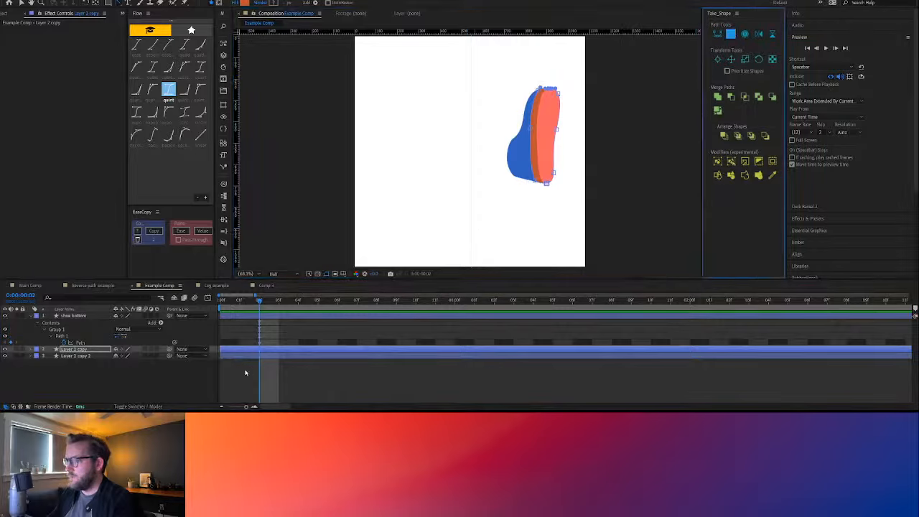
{"action": "key", "text": "u"}
{"action": "left_click", "coordinate": [257, 363]}
{"action": "key", "text": "u"}
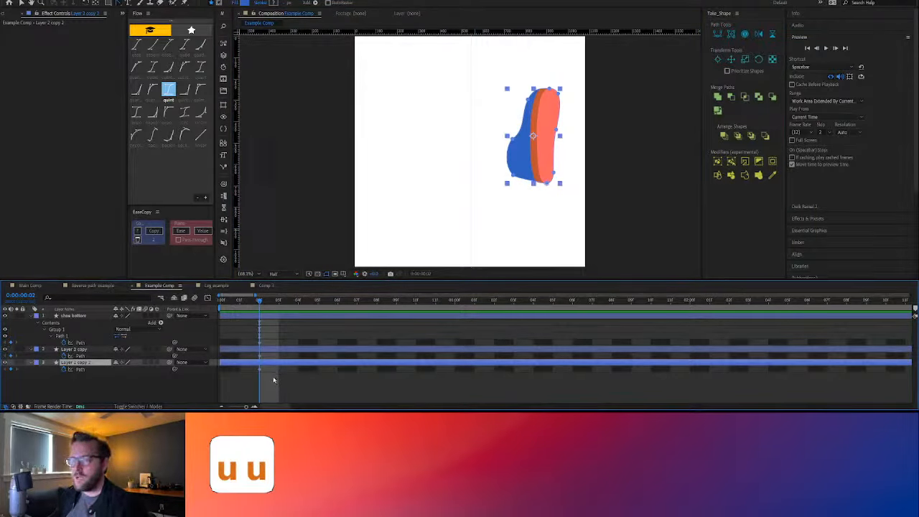
{"action": "left_click", "coordinate": [242, 381]}
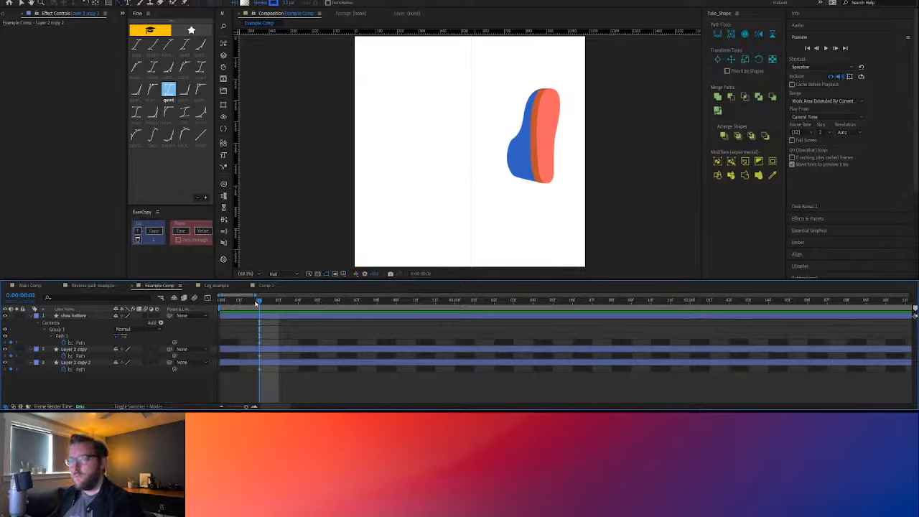
Copy the middle front-facing sole from Illustrator and paste it into shoe bottom's Path at 0:00:00:01 in After Effects
{"action": "left_click", "coordinate": [241, 303]}
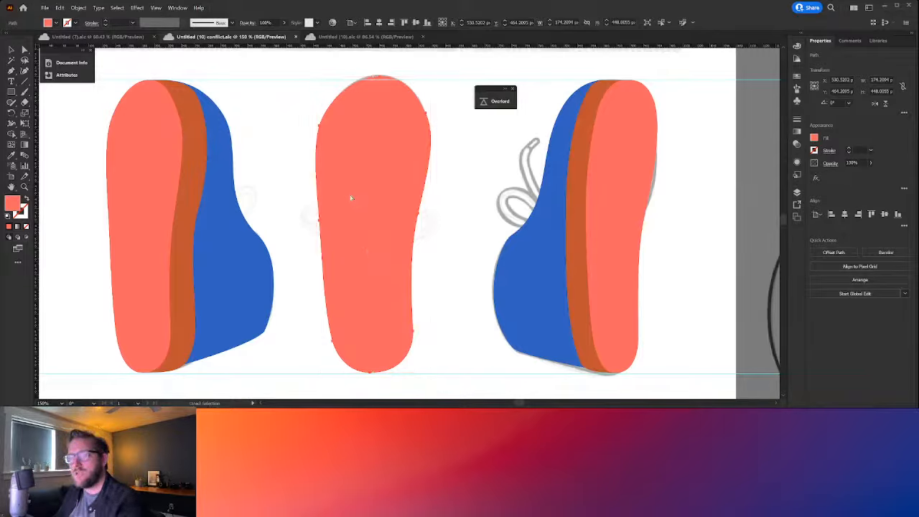
{"action": "key", "text": "ctrl+c"}
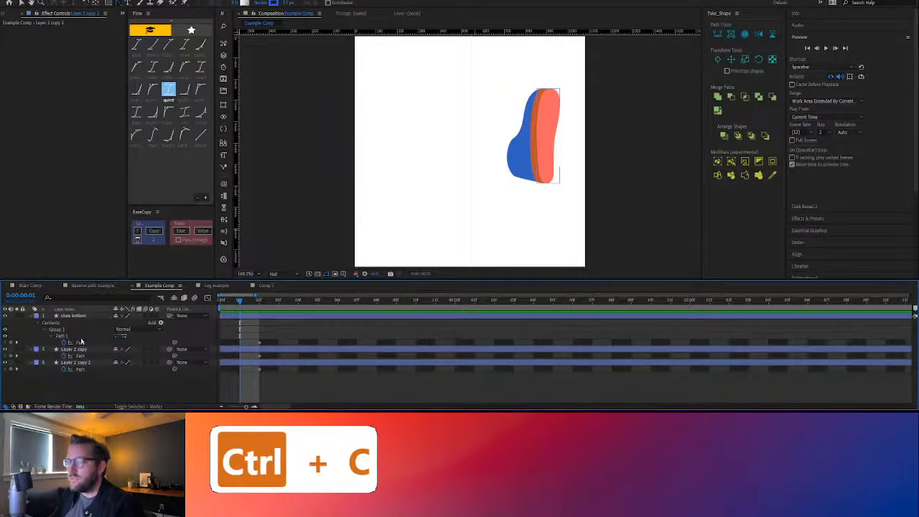
{"action": "left_click", "coordinate": [81, 341]}
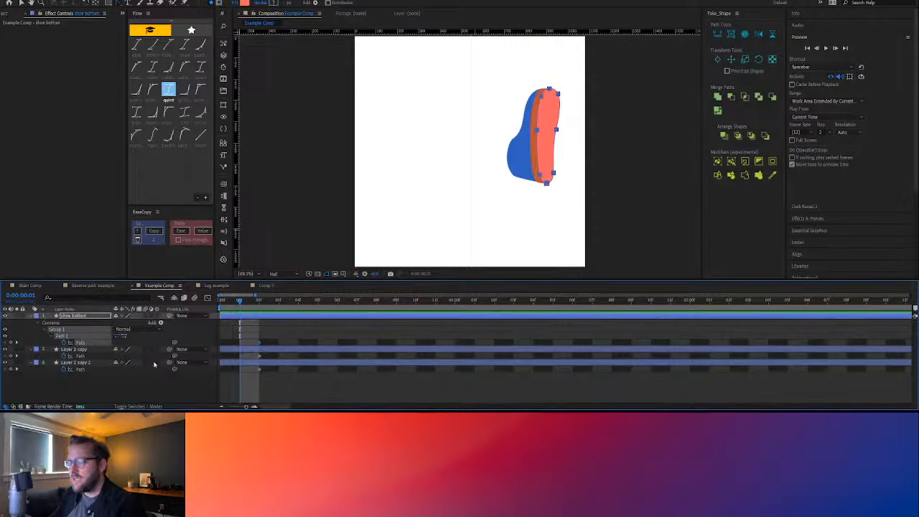
{"action": "key", "text": "ctrl+v"}
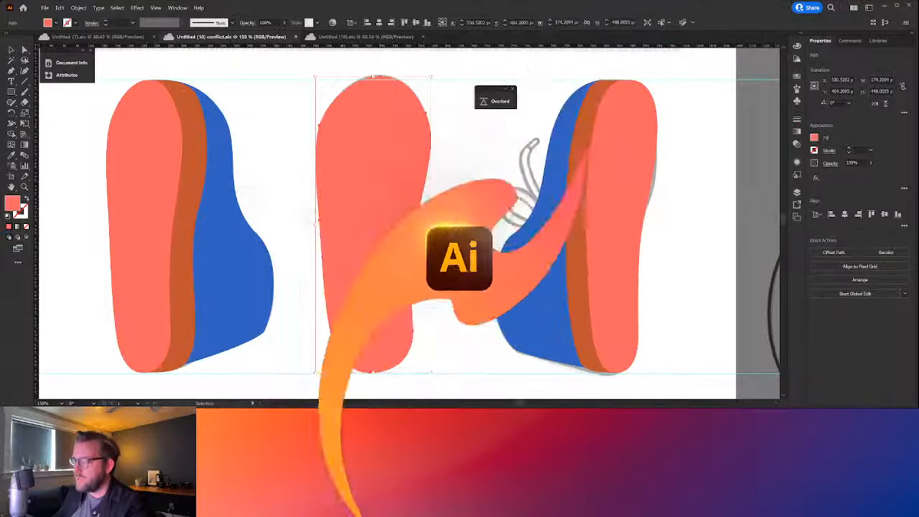
Copy the sole of the leftmost shoe in Illustrator and paste it into shoe bottom's Path at 0:00:00:00 in After Effects
{"action": "left_click", "coordinate": [143, 278]}
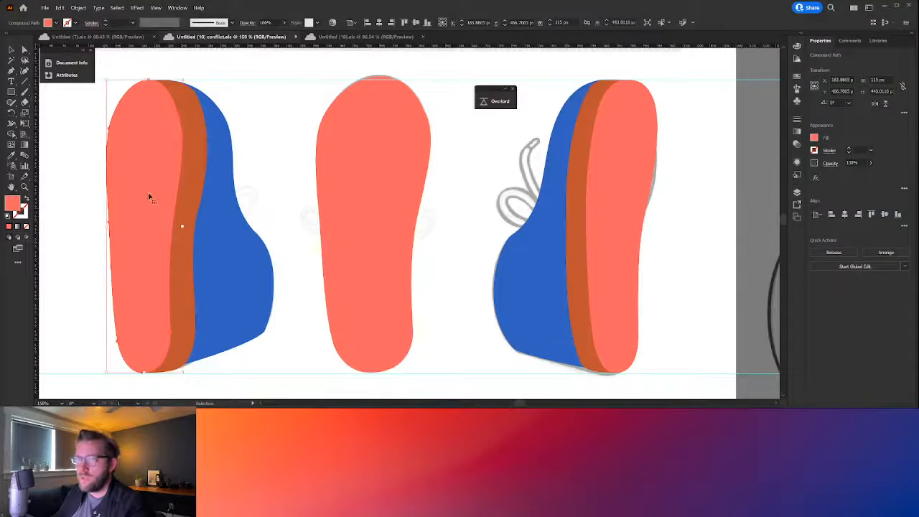
{"action": "key", "text": "ctrl+c"}
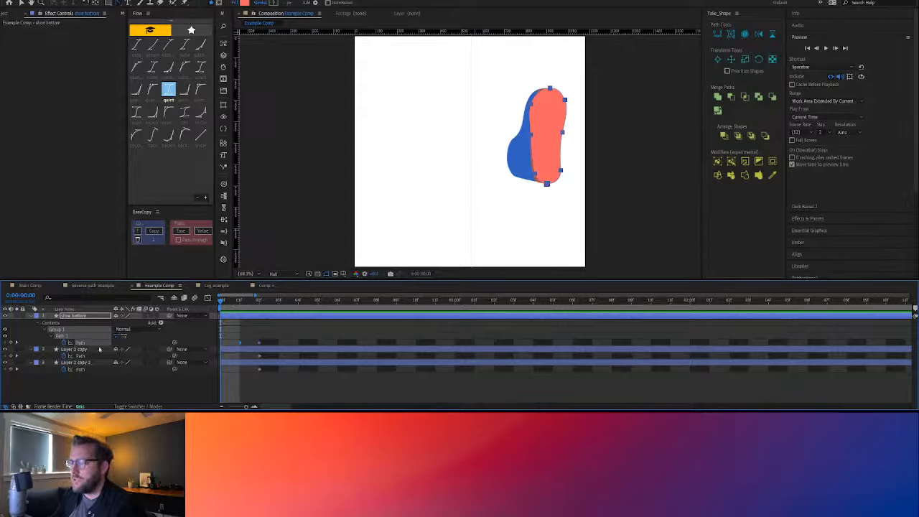
{"action": "key", "text": "ctrl+v"}
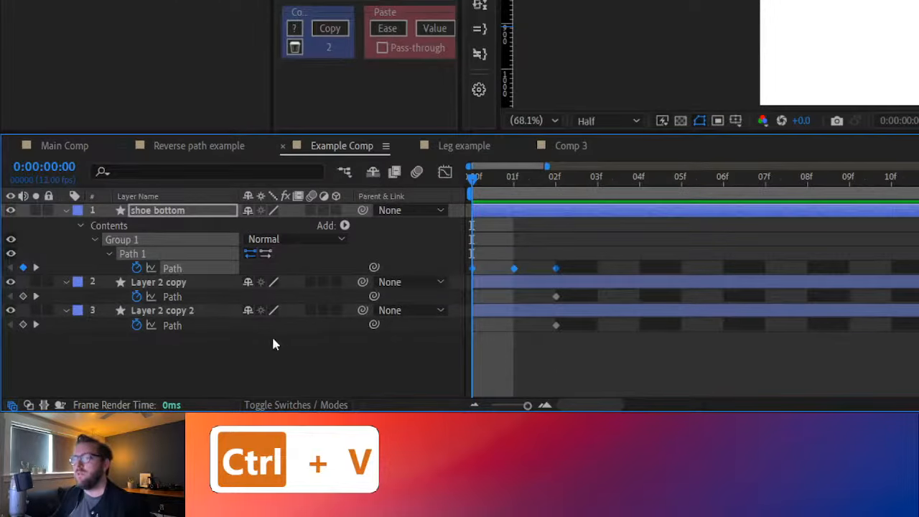
Try pasting the sole onto the shoe bottom layer itself, compare Mask 1's properties with the shape Path, and delete the mask
{"action": "left_click", "coordinate": [192, 216]}
{"action": "key", "text": "ctrl+v"}
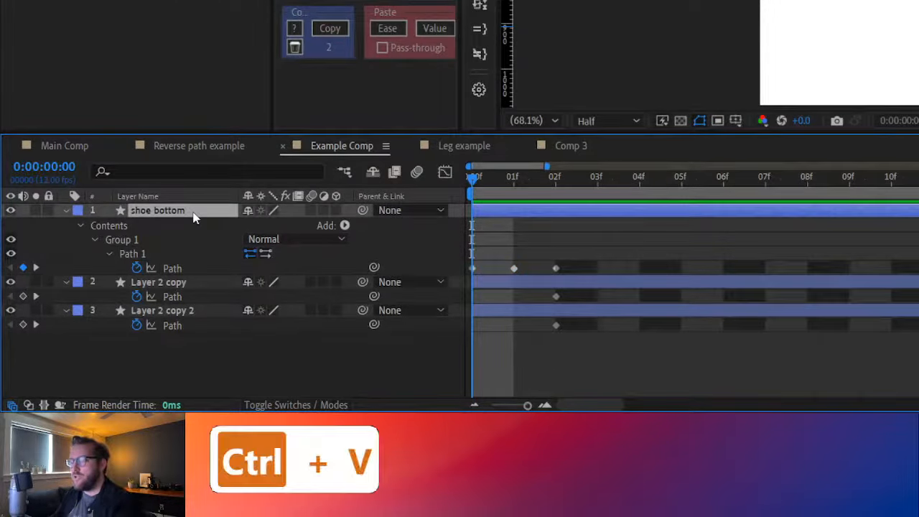
{"action": "left_click", "coordinate": [81, 282]}
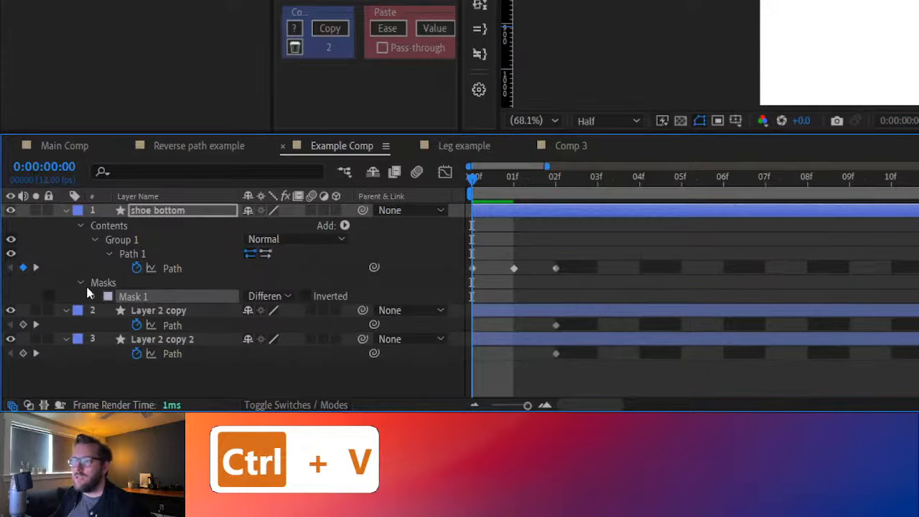
{"action": "left_click", "coordinate": [95, 296]}
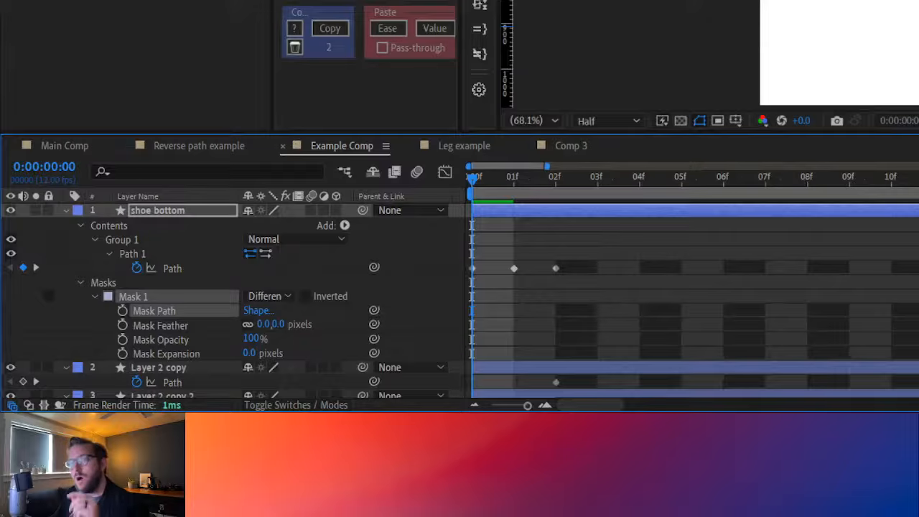
{"action": "left_click", "coordinate": [172, 268]}
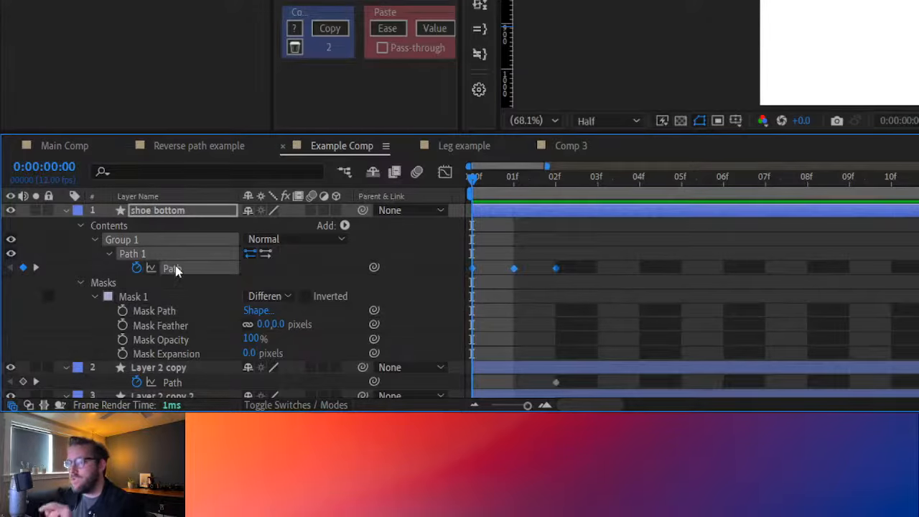
{"action": "left_click", "coordinate": [109, 286]}
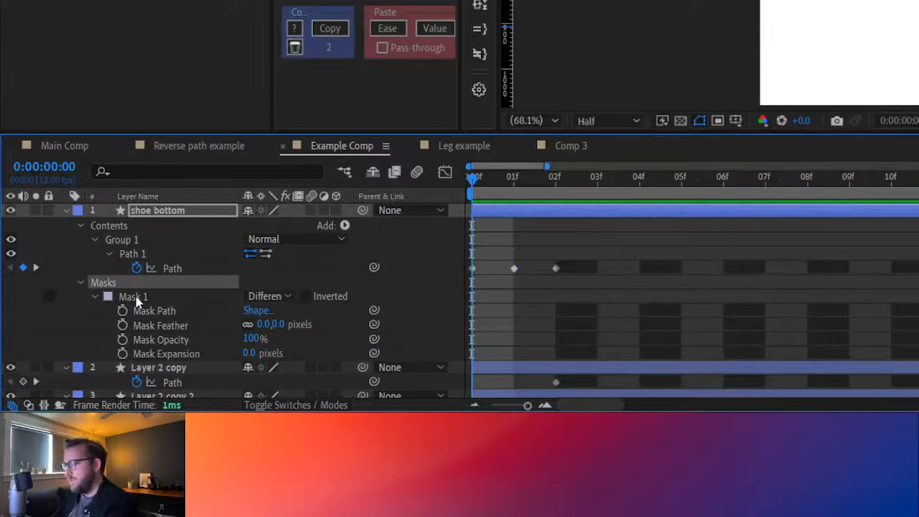
{"action": "key", "text": "Delete"}
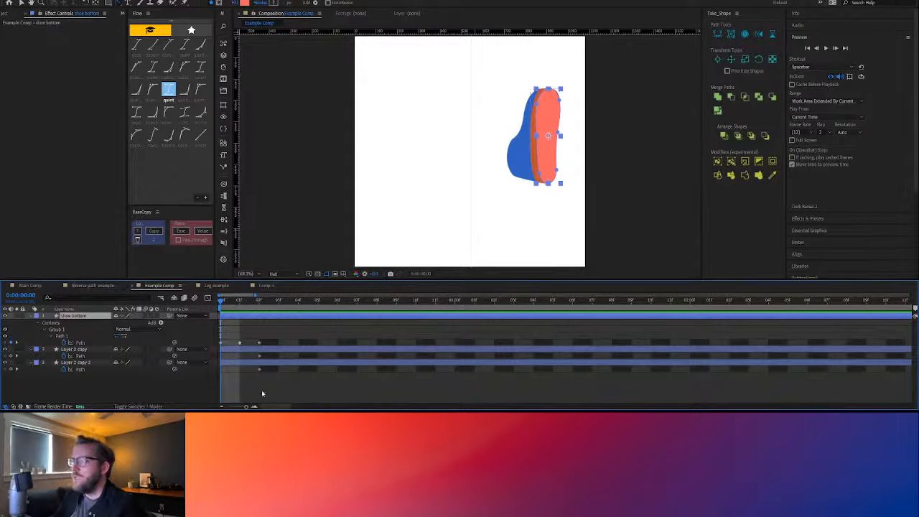
Compare the sole with the orange and blue shoe shapes at 0:00:00:02 and 0:00:00:01, ending with shoe bottom selected
{"action": "left_click", "coordinate": [79, 349]}
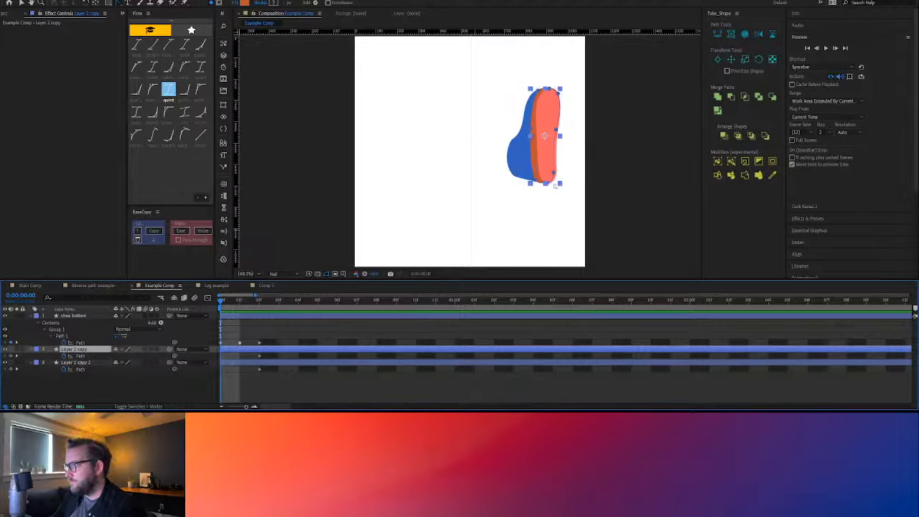
{"action": "key", "text": "period"}
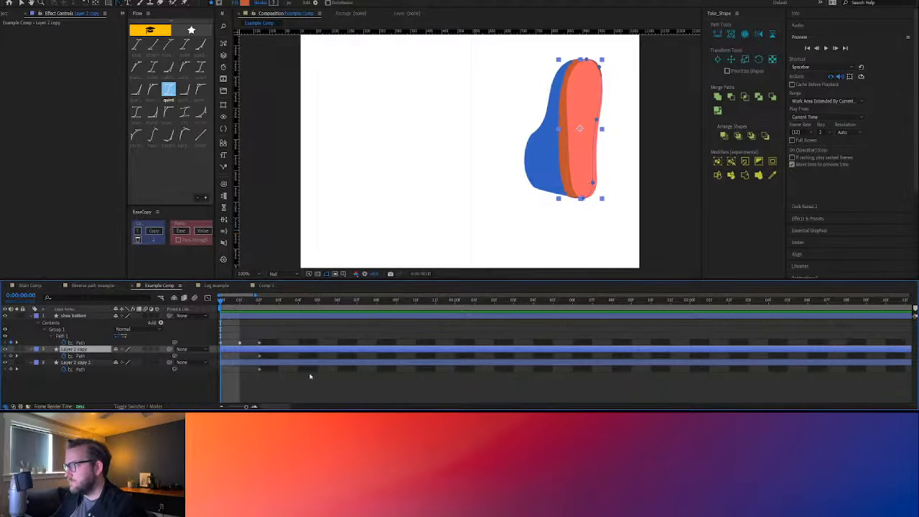
{"action": "left_click", "coordinate": [256, 381]}
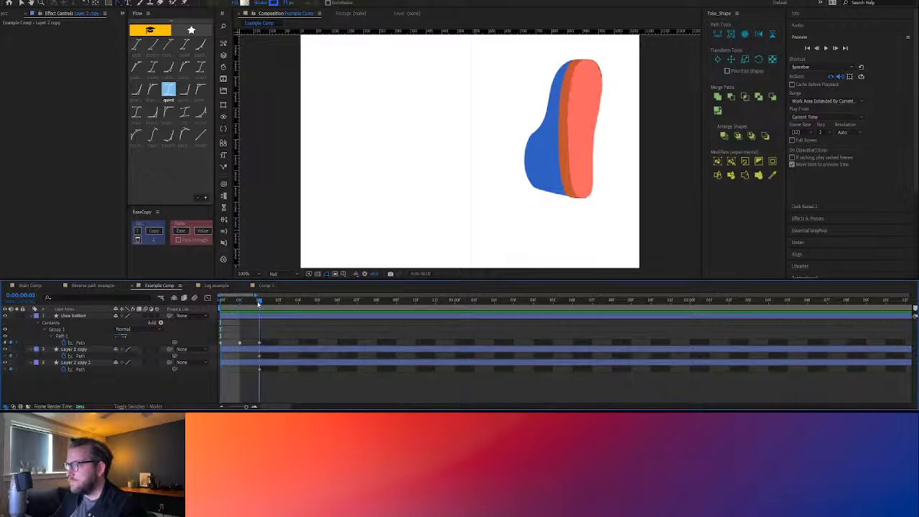
{"action": "left_click", "coordinate": [258, 304]}
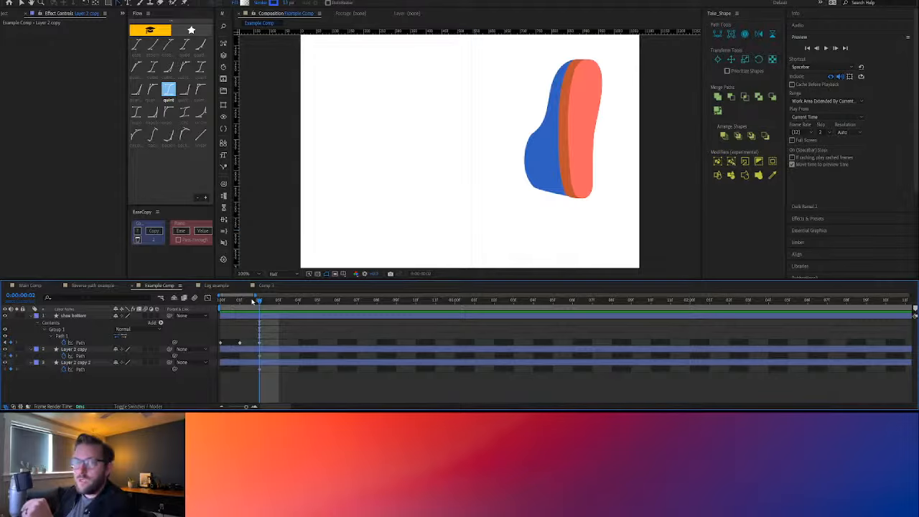
{"action": "left_click_drag", "start_coordinate": [252, 301], "coordinate": [240, 302]}
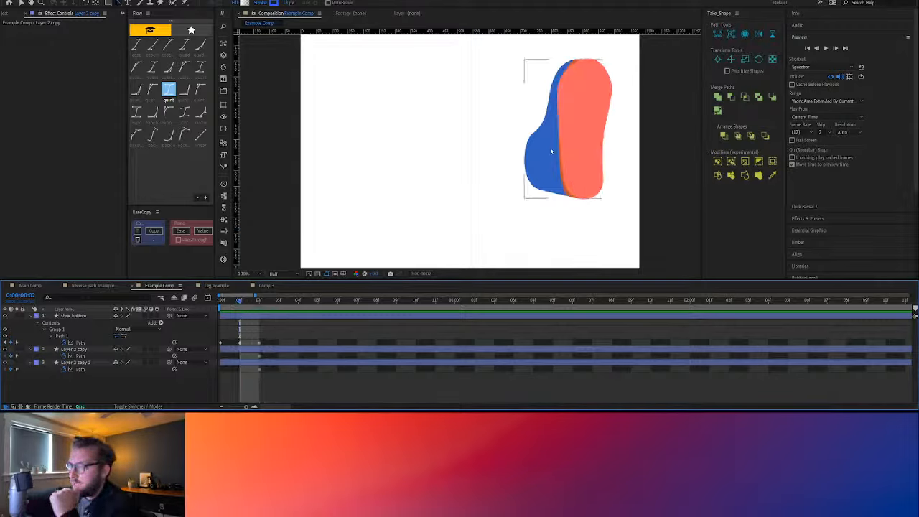
{"action": "left_click", "coordinate": [581, 109]}
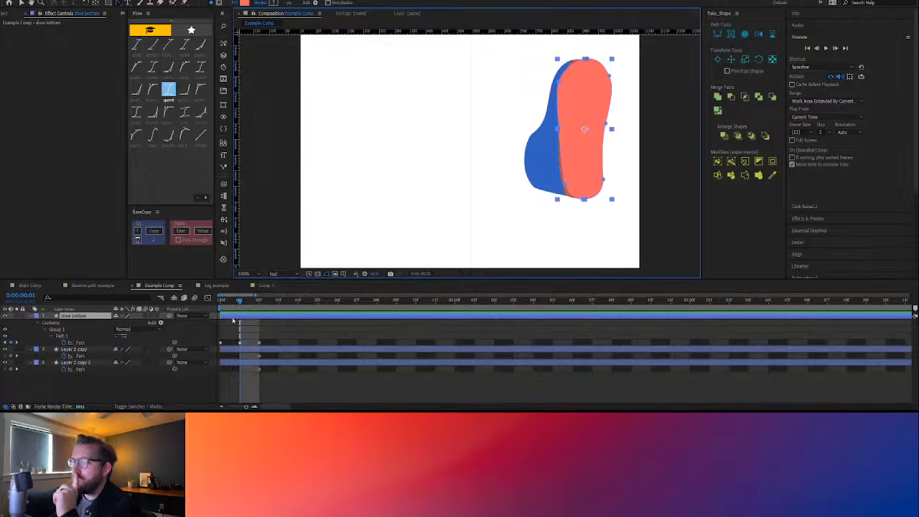
Copy shoe bottom's Path keyframe at 0:00:00:01 and paste it into the Paths of Layer 2 copy and Layer 2 copy 2
{"action": "left_click", "coordinate": [240, 342]}
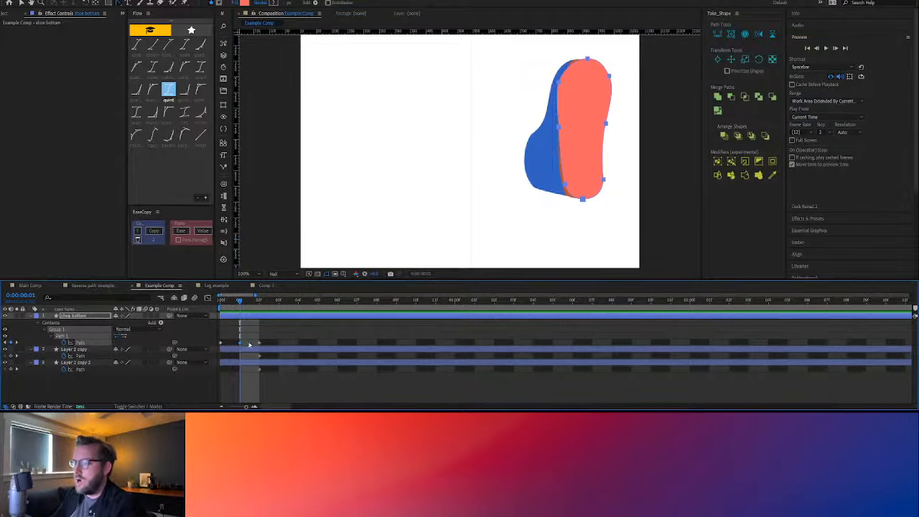
{"action": "key", "text": "ctrl+c"}
{"action": "left_click", "coordinate": [80, 356]}
{"action": "key", "text": "ctrl+v"}
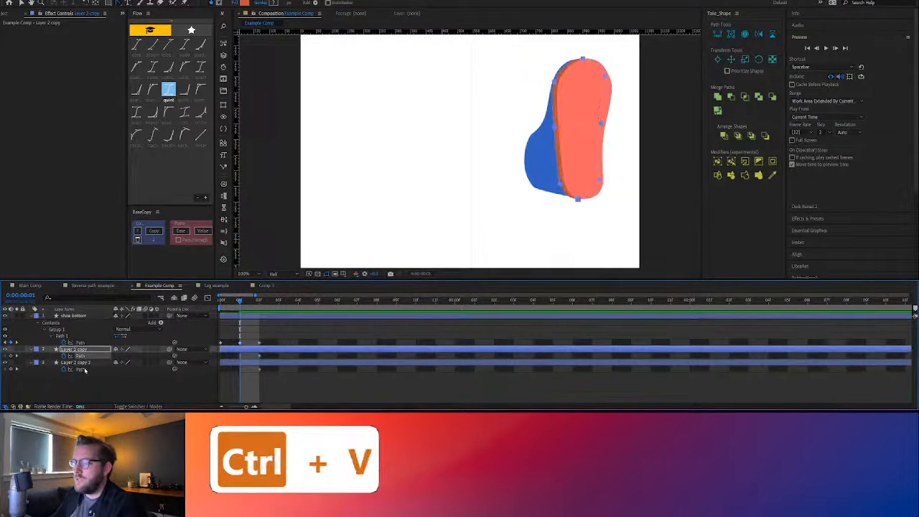
{"action": "left_click", "coordinate": [85, 369]}
{"action": "key", "text": "ctrl+v"}
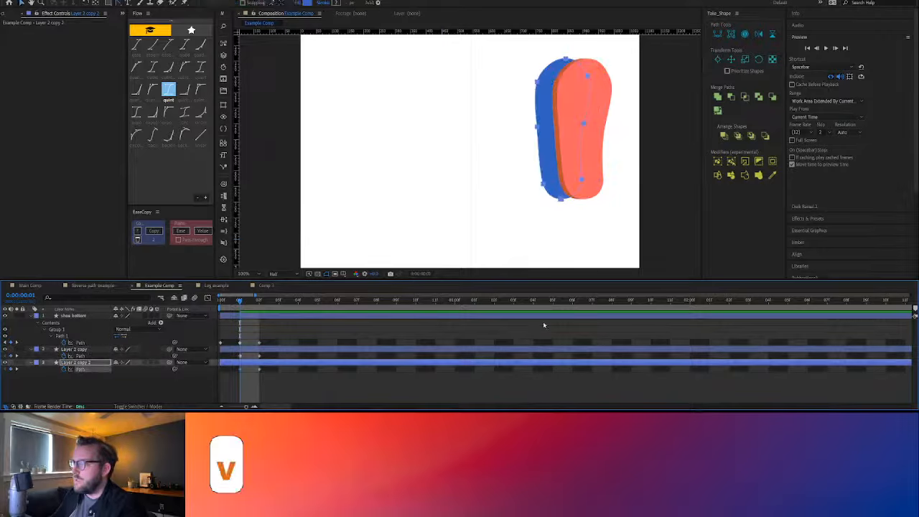
Align the pasted paths of Layer 2 copy and Layer 2 copy 2 exactly over the sole at 0:00:00:01
{"action": "left_click", "coordinate": [240, 355]}
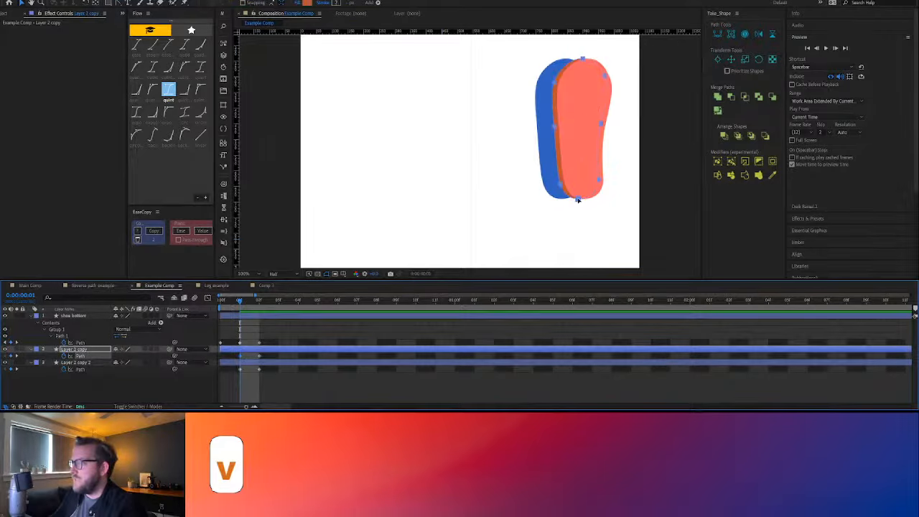
{"action": "left_click", "coordinate": [584, 199]}
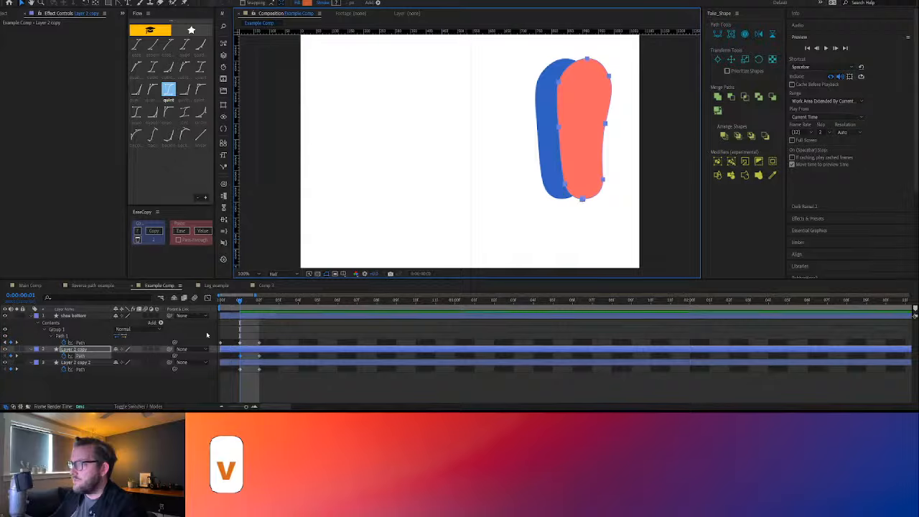
{"action": "left_click", "coordinate": [242, 370]}
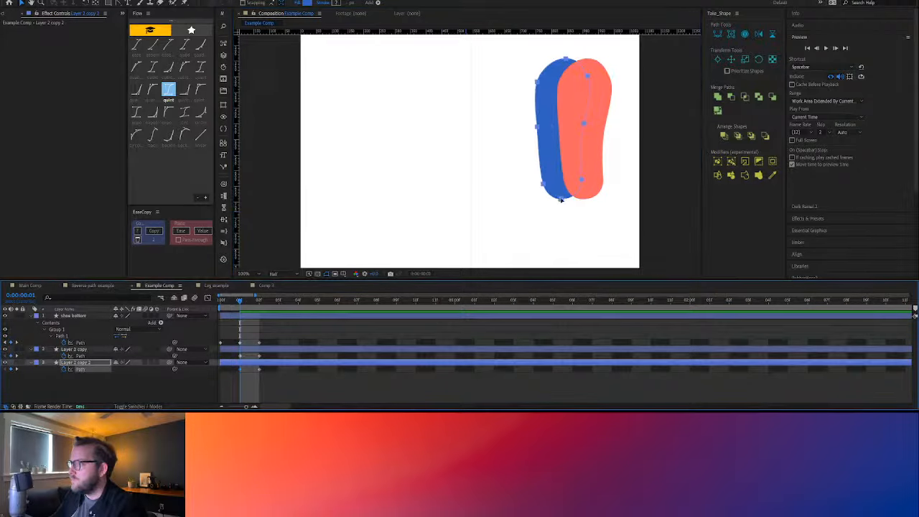
{"action": "key", "text": "ctrl+v"}
{"action": "left_click_drag", "start_coordinate": [579, 200], "coordinate": [582, 200]}
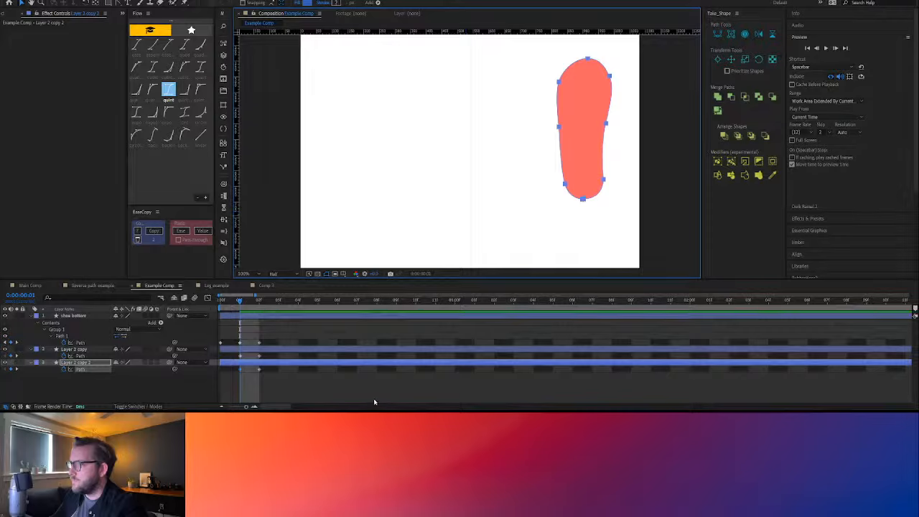
{"action": "left_click", "coordinate": [344, 378]}
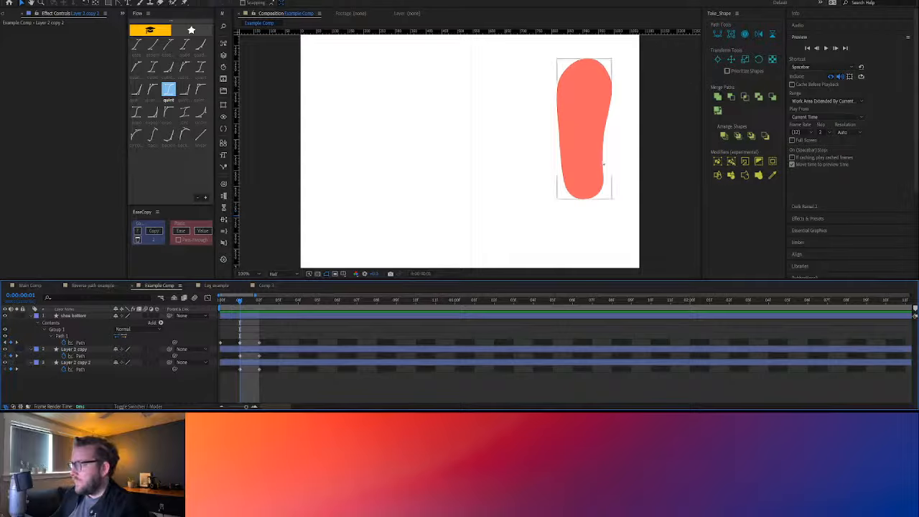
Copy the leftmost shoe's orange shape in Illustrator and paste it into Layer 2 copy's Path at 0:00:00:00 in After Effects
{"action": "left_click", "coordinate": [221, 301]}
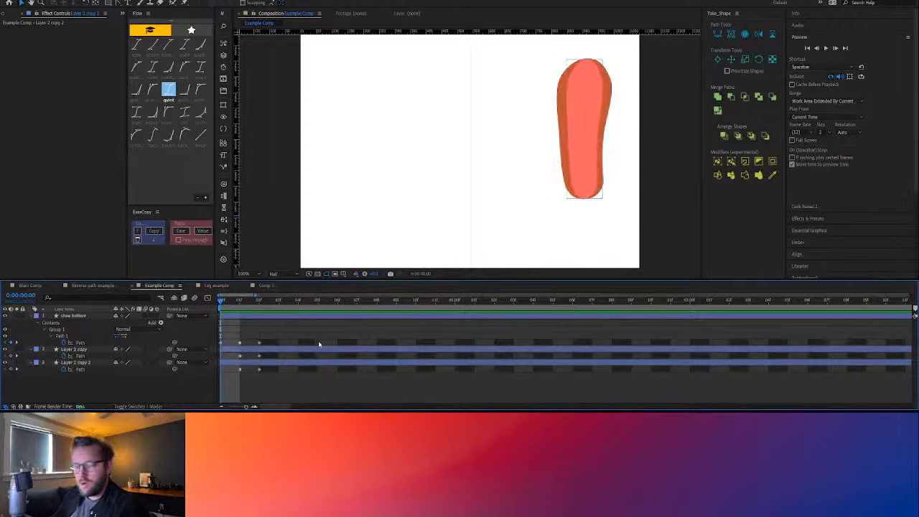
{"action": "key", "text": "alt+/"}
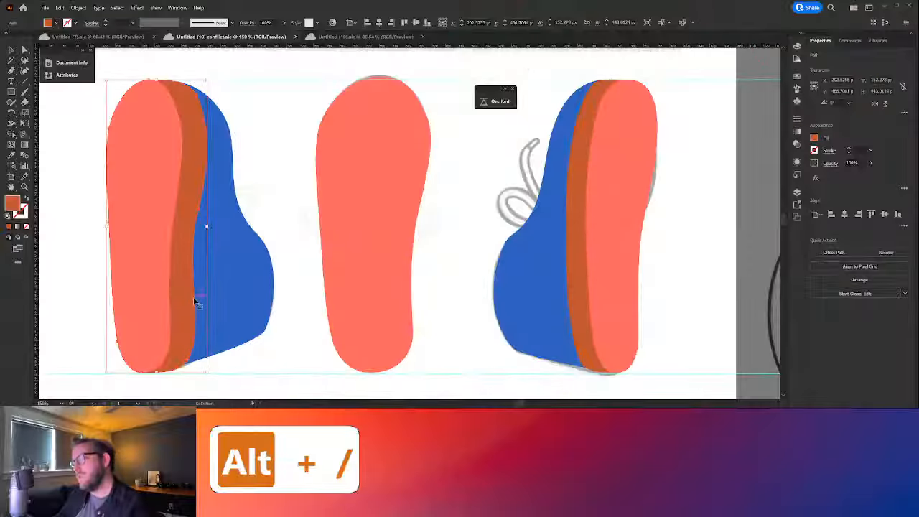
{"action": "left_click_drag", "start_coordinate": [176, 284], "coordinate": [212, 274]}
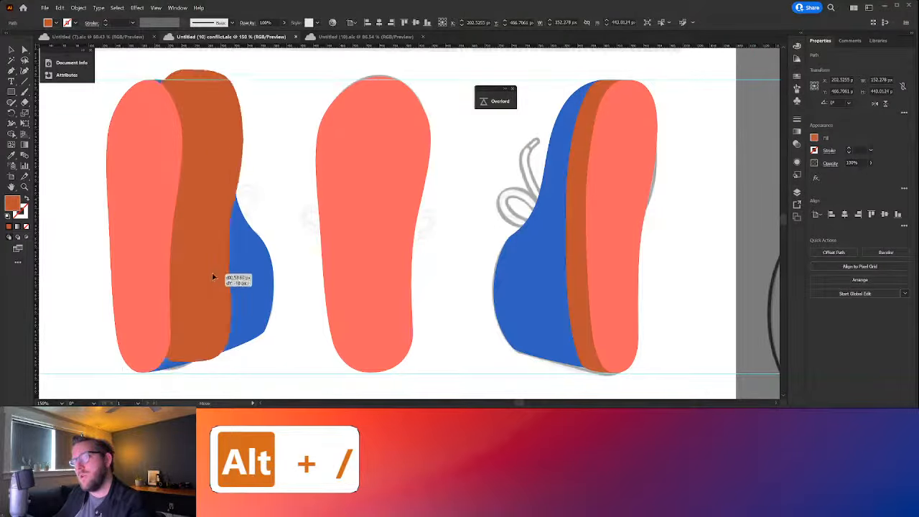
{"action": "key", "text": "ctrl+z"}
{"action": "key", "text": "ctrl+z"}
{"action": "key", "text": "ctrl+c"}
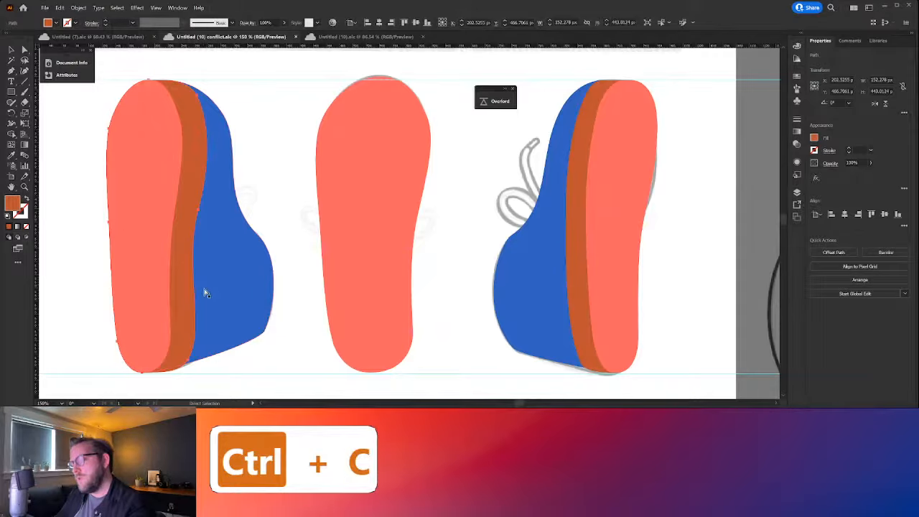
{"action": "key", "text": "v"}
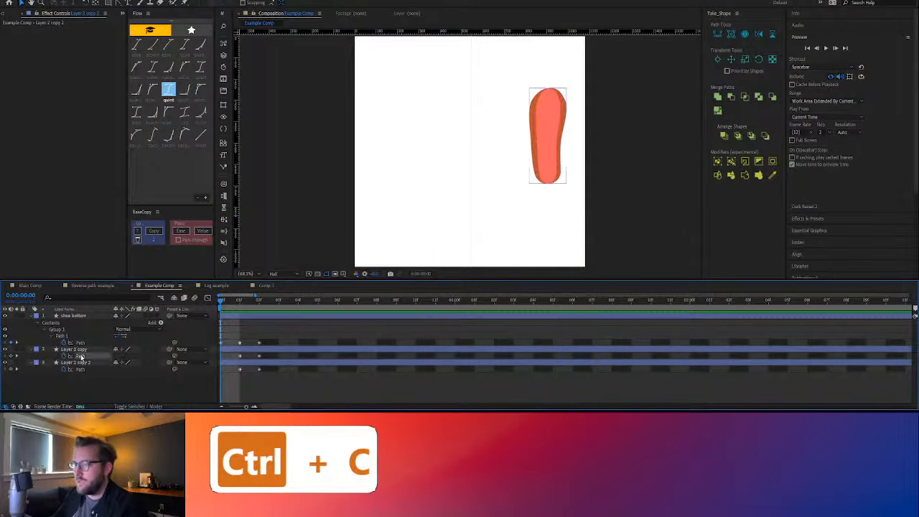
{"action": "left_click", "coordinate": [82, 356]}
{"action": "key", "text": "ctrl+v"}
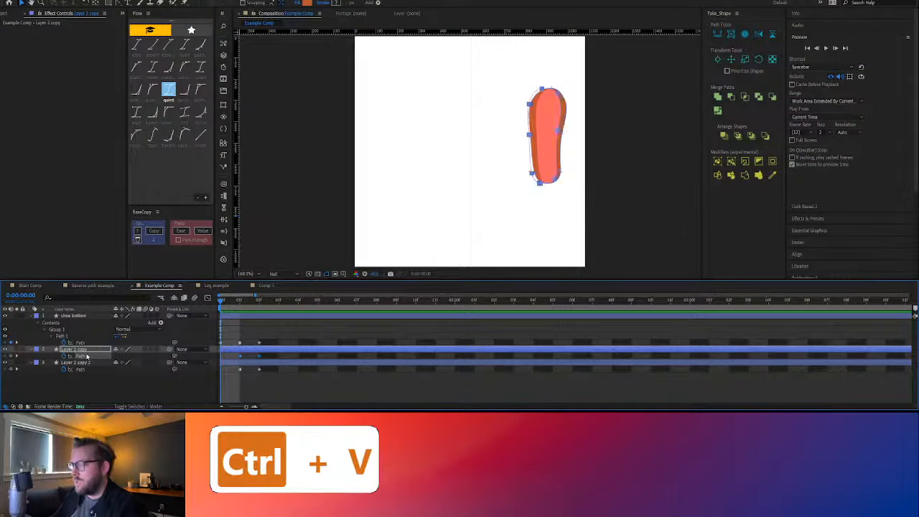
Shift the orange path at 0:00:00:00 so its outer left edge lines up with the sole's left edge
{"action": "double_click", "coordinate": [529, 106]}
{"action": "left_click", "coordinate": [529, 106]}
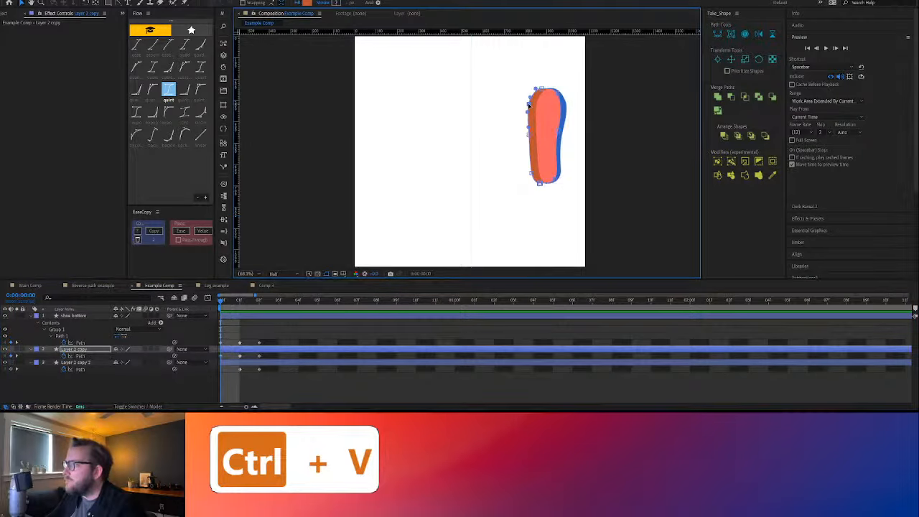
{"action": "key", "text": "ctrl+v"}
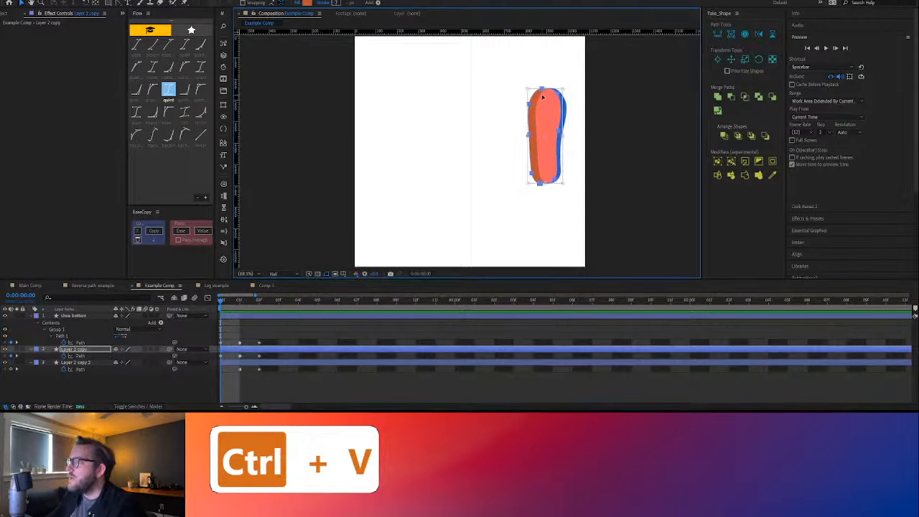
{"action": "scroll", "coordinate": [538, 98], "scroll_direction": "up", "scroll_amount": 3}
{"action": "scroll", "coordinate": [514, 113], "scroll_direction": "down", "scroll_amount": 3}
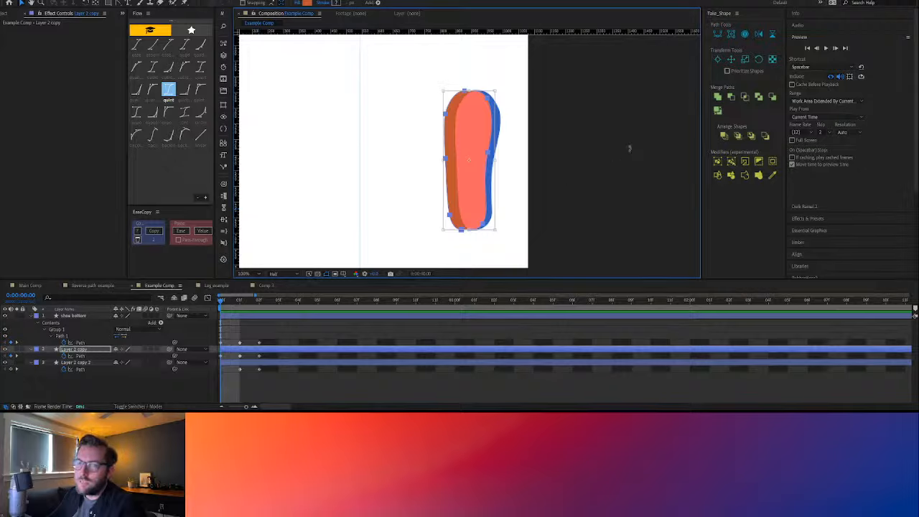
{"action": "left_click_drag", "start_coordinate": [446, 115], "coordinate": [457, 116]}
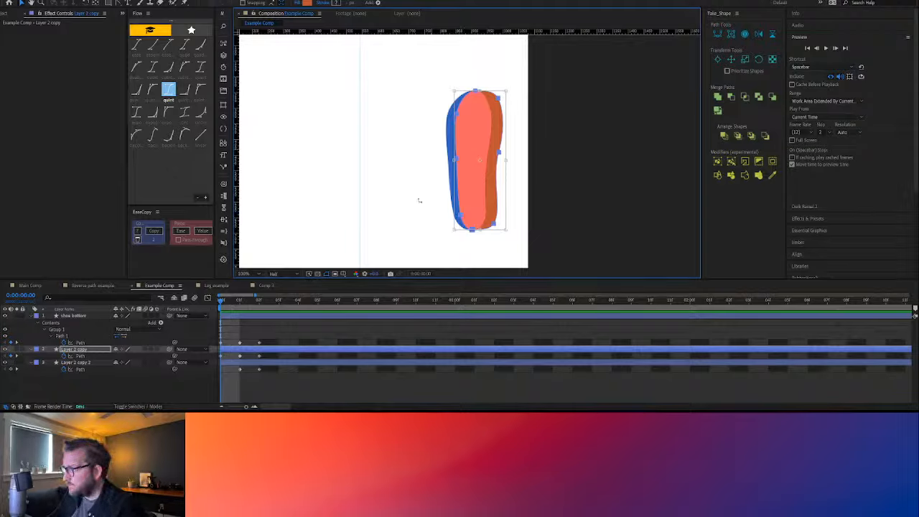
{"action": "left_click", "coordinate": [326, 356]}
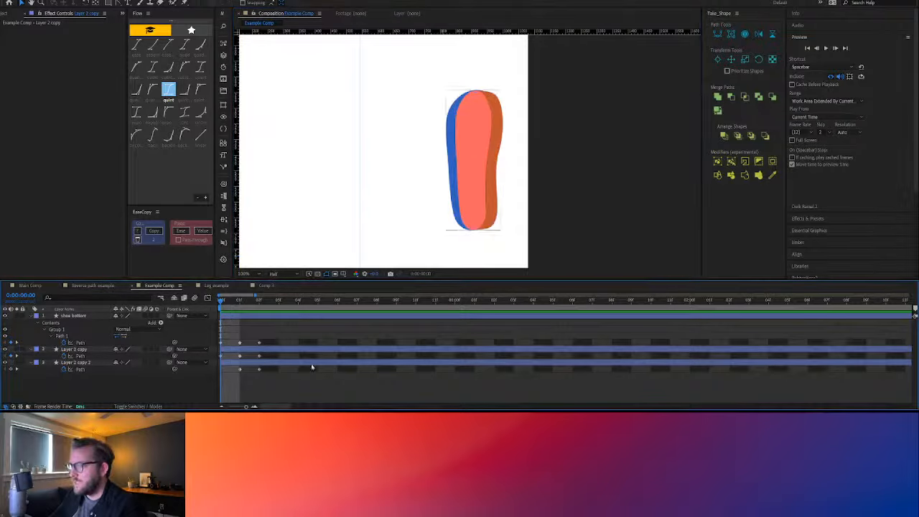
Copy the leftmost shoe's blue shape from Illustrator into Layer 2 copy 2's Path at 0:00:00:00 in After Effects and align it with the sole
{"action": "left_click", "coordinate": [230, 363]}
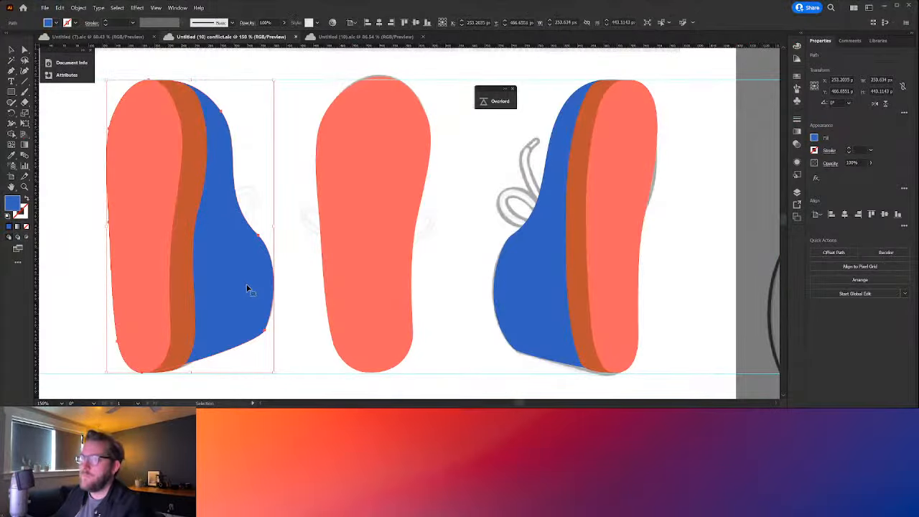
{"action": "key", "text": "ctrl+c"}
{"action": "key", "text": "v"}
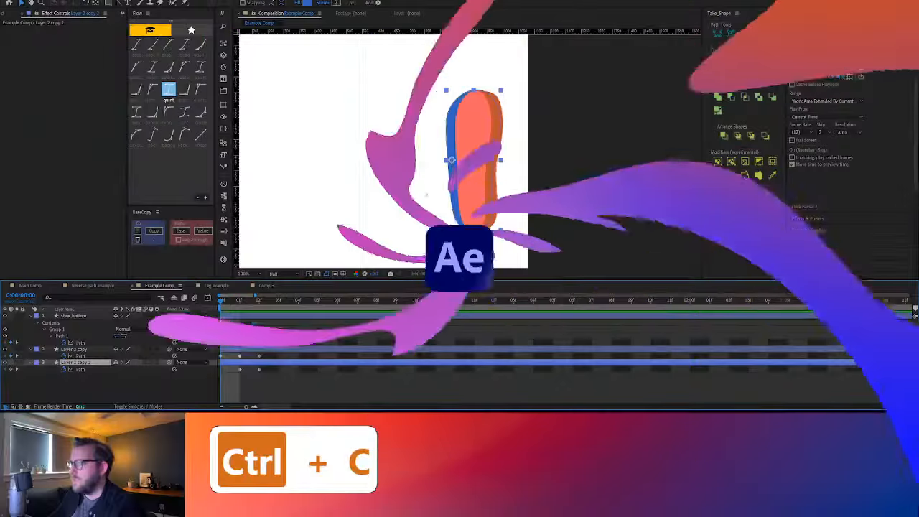
{"action": "left_click", "coordinate": [73, 369]}
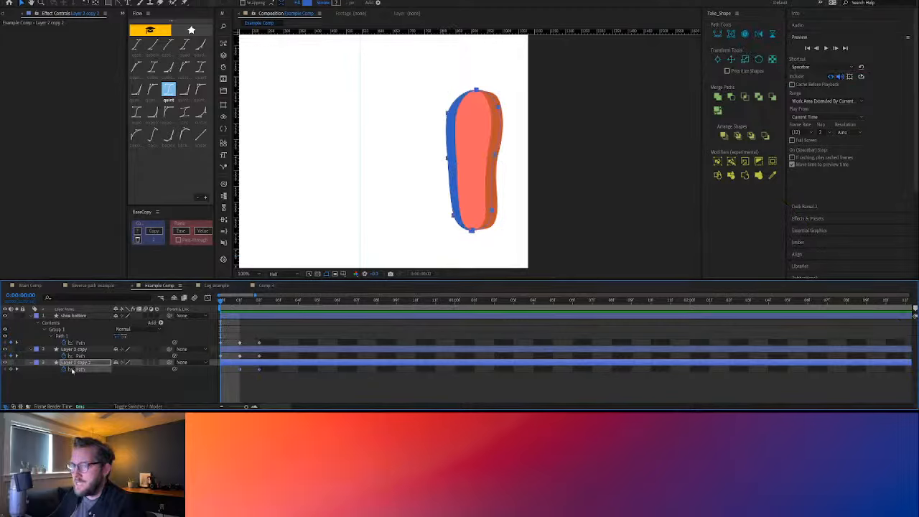
{"action": "key", "text": "ctrl+v"}
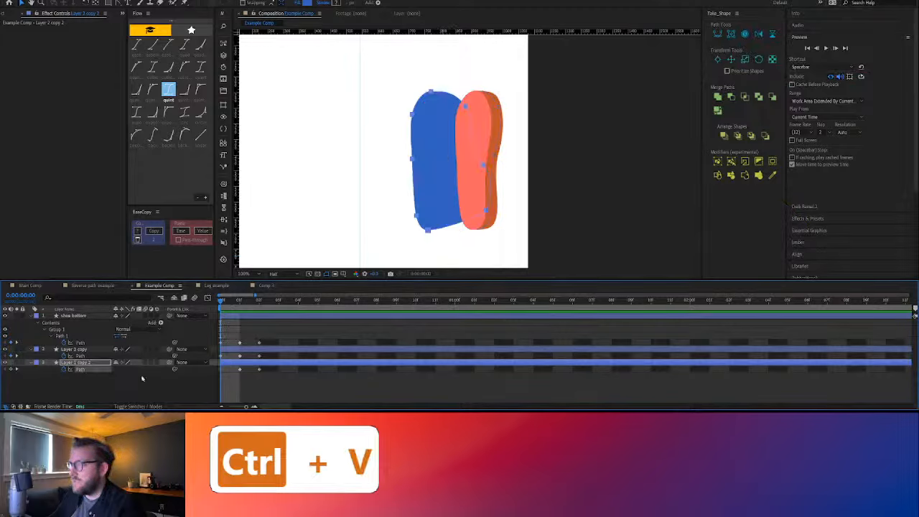
{"action": "left_click_drag", "start_coordinate": [411, 159], "coordinate": [457, 158]}
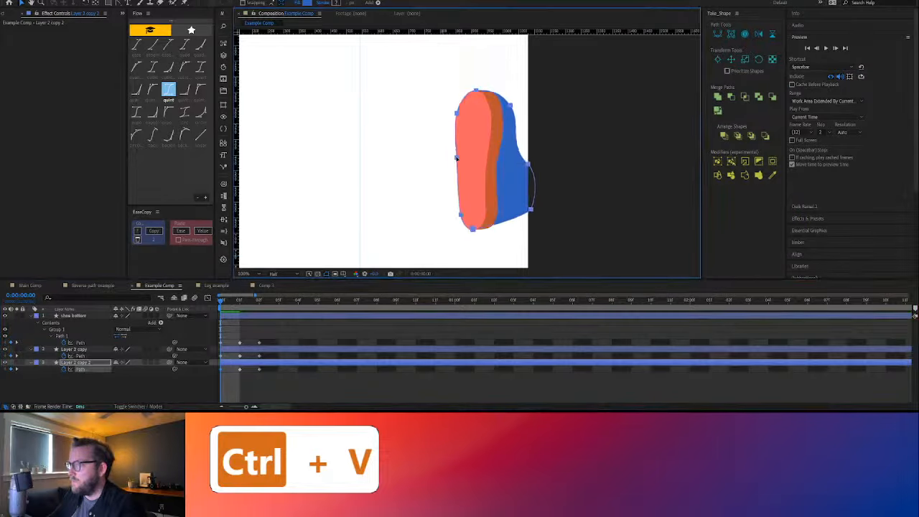
{"action": "left_click", "coordinate": [266, 389]}
Move all three shoe layers together from the composition's right edge to near its center
{"action": "scroll", "coordinate": [403, 203], "scroll_direction": "down", "scroll_amount": 2}
{"action": "left_click", "coordinate": [262, 365]}
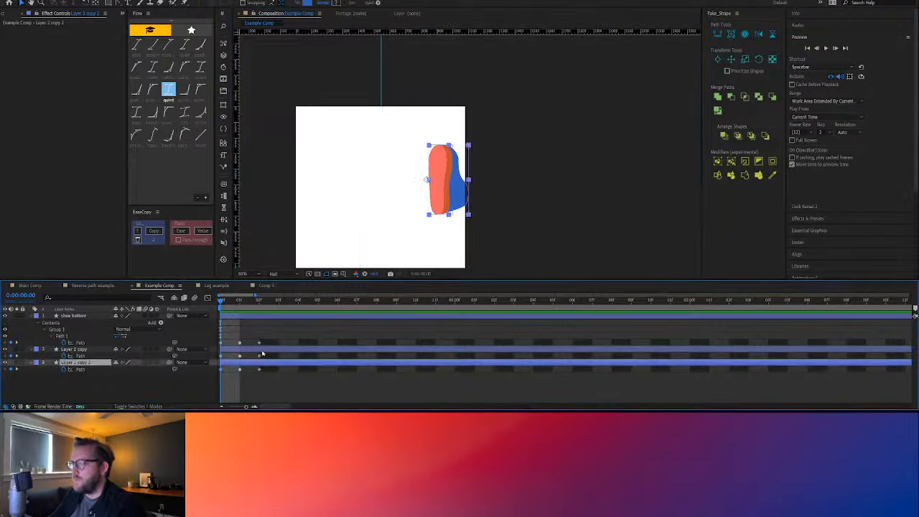
{"action": "left_click", "coordinate": [262, 353], "text": "shift"}
{"action": "left_click", "coordinate": [298, 313], "text": "shift"}
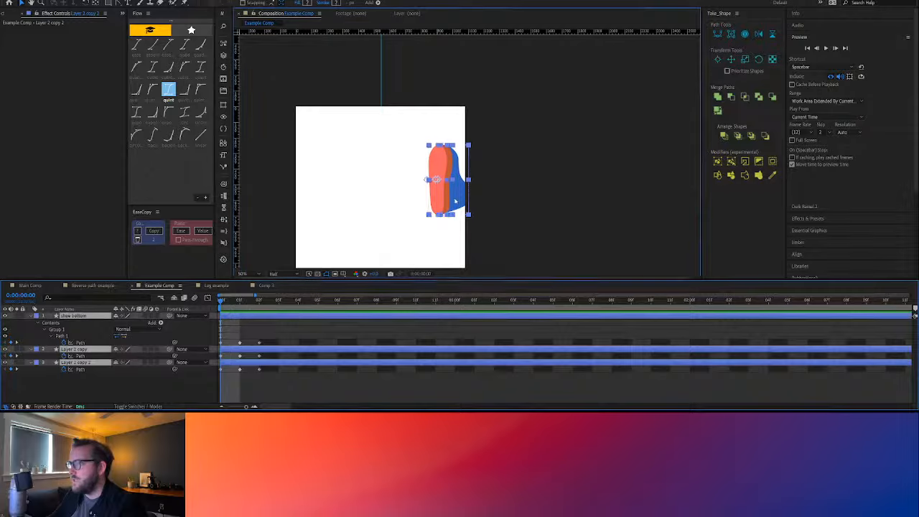
{"action": "left_click_drag", "start_coordinate": [457, 201], "coordinate": [388, 214]}
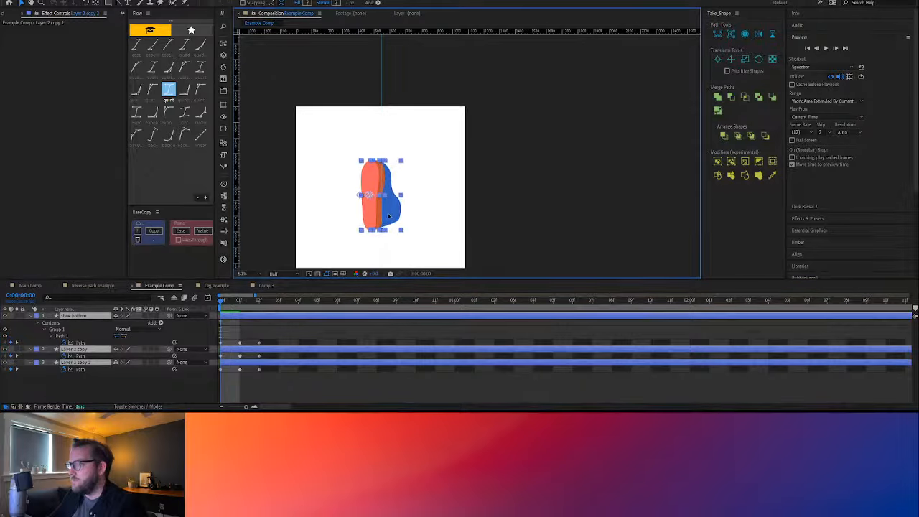
{"action": "left_click", "coordinate": [349, 385]}
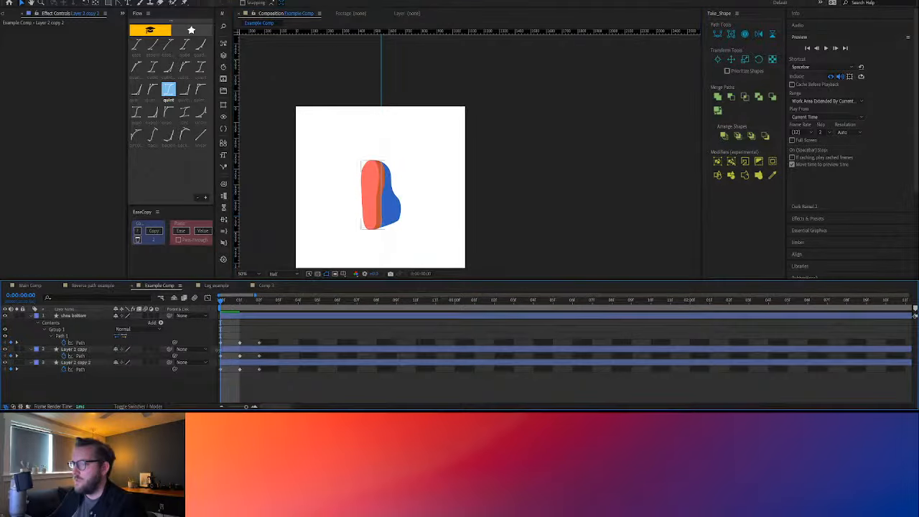
Compare the shoe at 0:00:00:00 and 0:00:00:01 and try to shift Layer 2 copy 2's blue path toward the left at the first keyframe
{"action": "scroll", "coordinate": [228, 299], "scroll_direction": "right", "scroll_amount": 3}
{"action": "scroll", "coordinate": [245, 300], "scroll_direction": "left", "scroll_amount": 3}
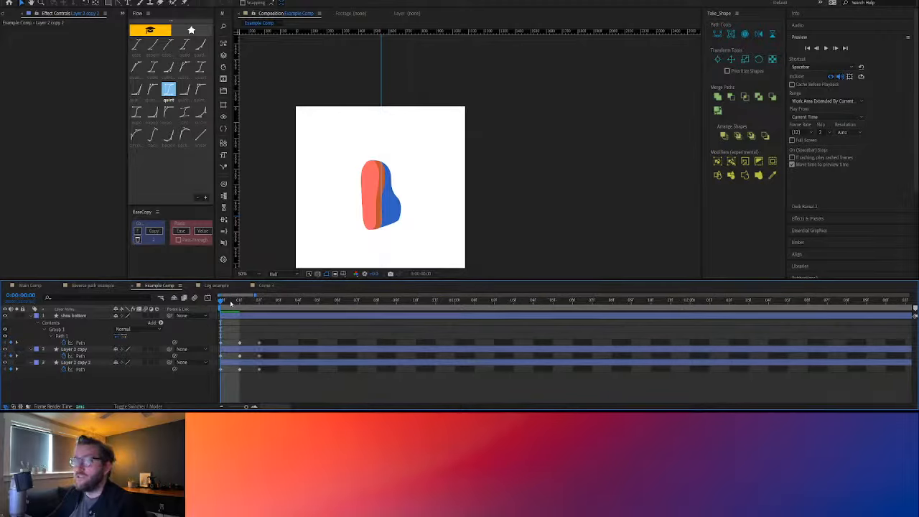
{"action": "mouse_move", "coordinate": [232, 305]}
{"action": "left_mouse_down"}
{"action": "mouse_move", "coordinate": [265, 305]}
{"action": "mouse_move", "coordinate": [221, 306]}
{"action": "mouse_move", "coordinate": [248, 311]}
{"action": "left_mouse_up"}
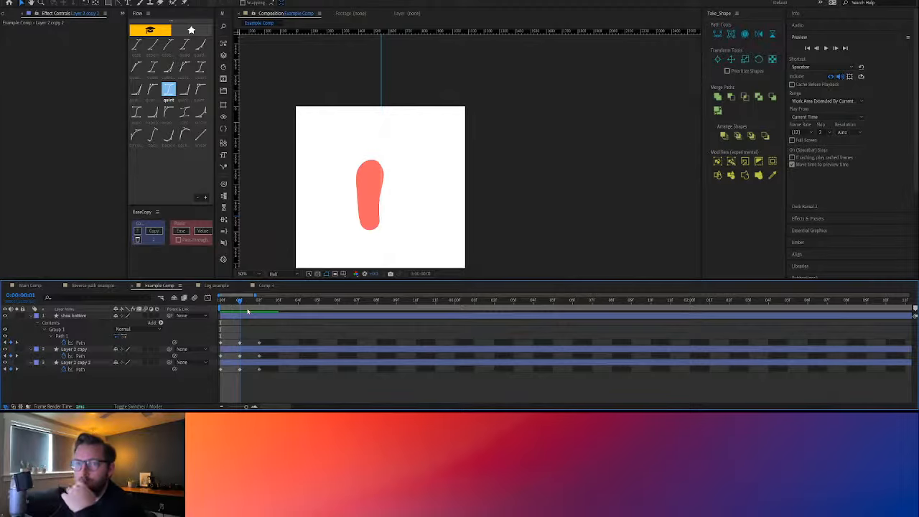
{"action": "left_click_drag", "start_coordinate": [248, 311], "coordinate": [222, 310]}
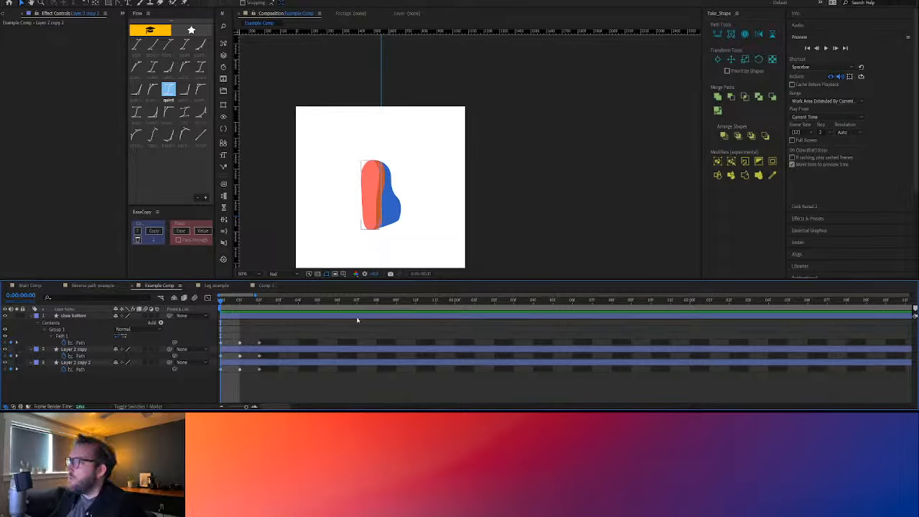
{"action": "left_click", "coordinate": [396, 205]}
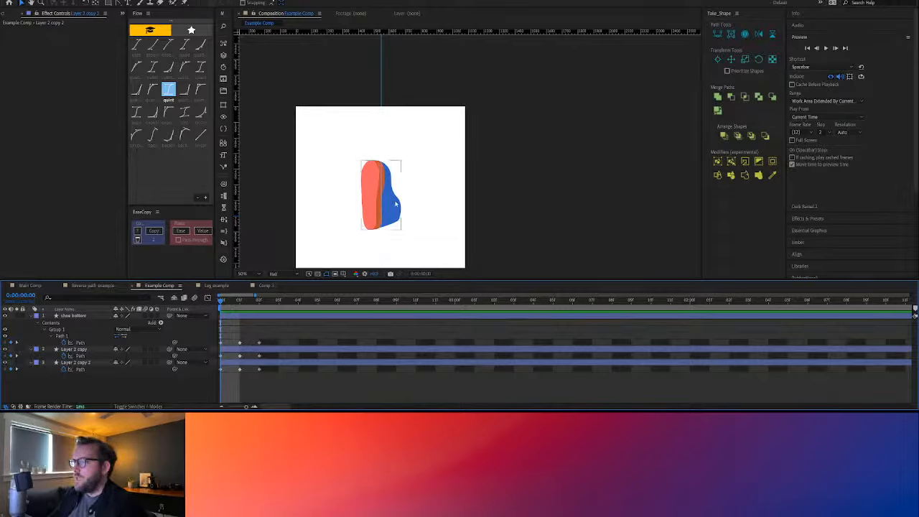
{"action": "left_click", "coordinate": [237, 328]}
{"action": "left_click", "coordinate": [224, 343]}
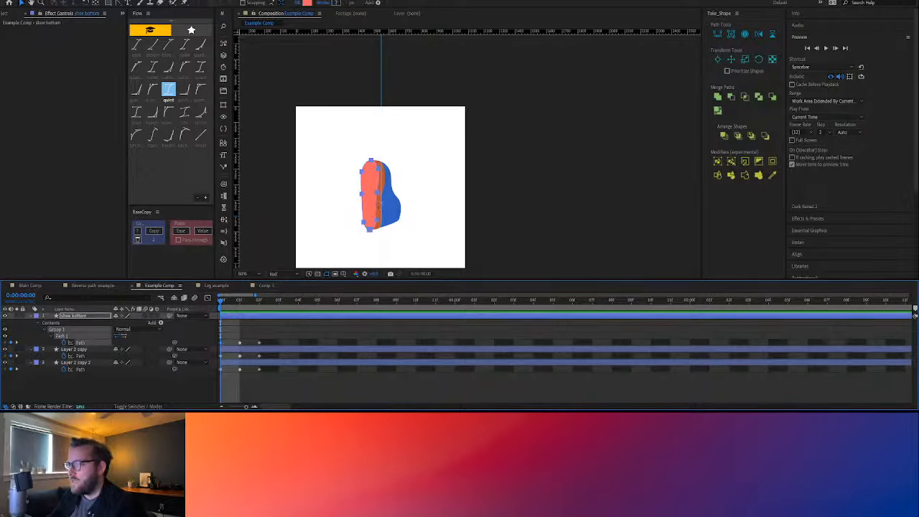
{"action": "left_click", "coordinate": [394, 212]}
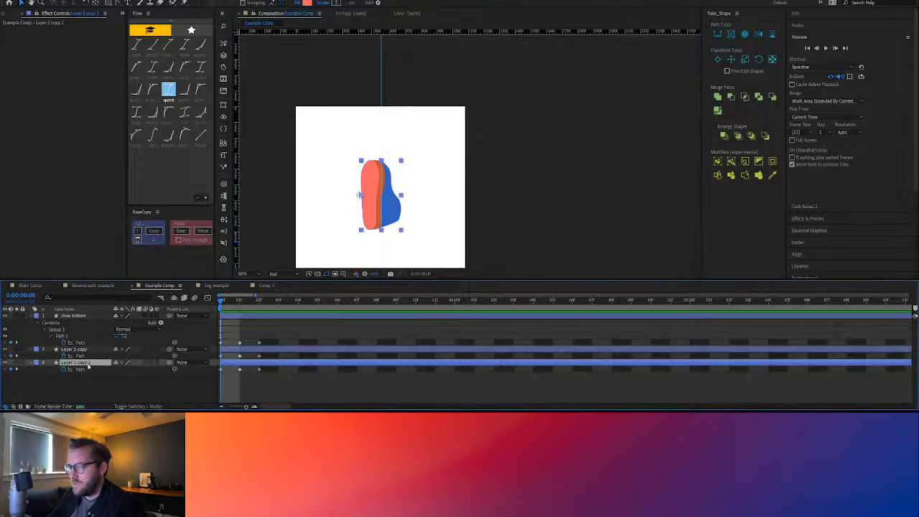
{"action": "left_click", "coordinate": [221, 369]}
{"action": "left_click_drag", "start_coordinate": [399, 221], "coordinate": [386, 219]}
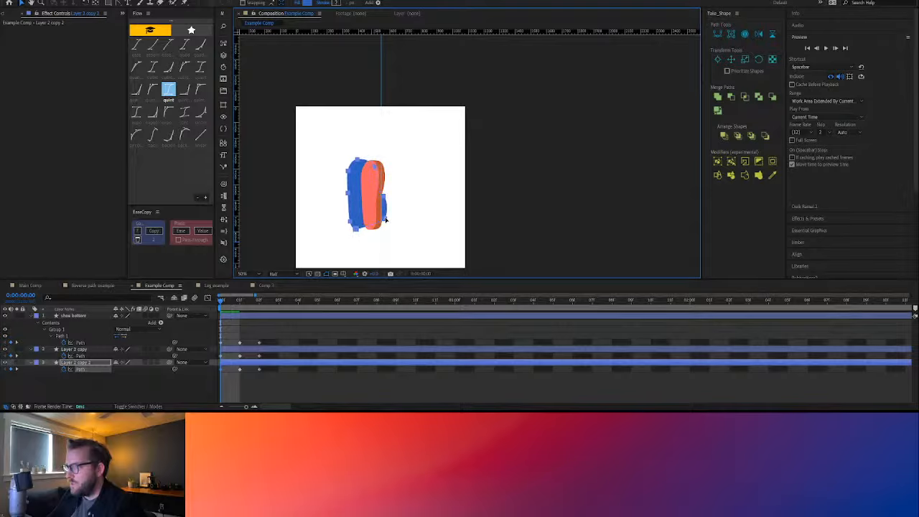
{"action": "key", "text": "ctrl+z"}
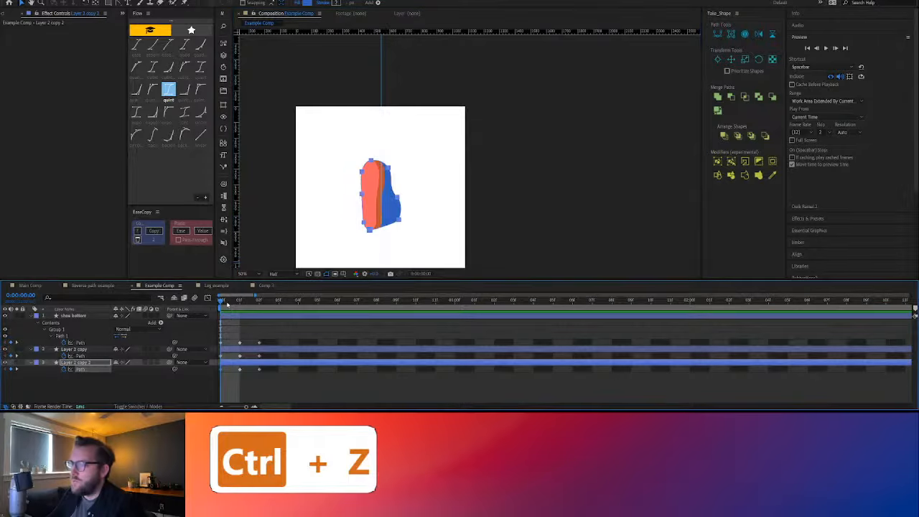
Shift Layer 2 copy 2's blue path leftward at 0:00:00:00 so its toe only slightly crosses the vertical guide, and show the layer's Position
{"action": "left_click_drag", "start_coordinate": [228, 304], "coordinate": [262, 304]}
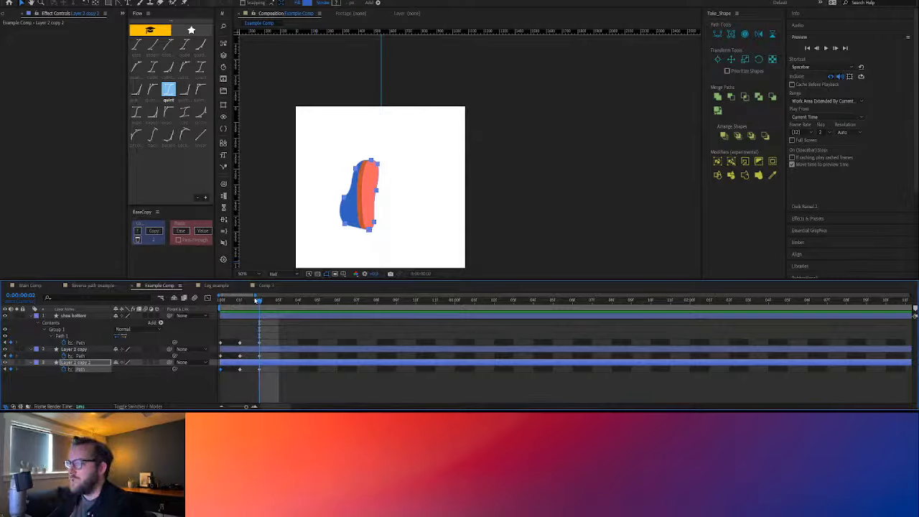
{"action": "left_click_drag", "start_coordinate": [255, 302], "coordinate": [213, 304]}
{"action": "left_click_drag", "start_coordinate": [398, 220], "coordinate": [383, 221]}
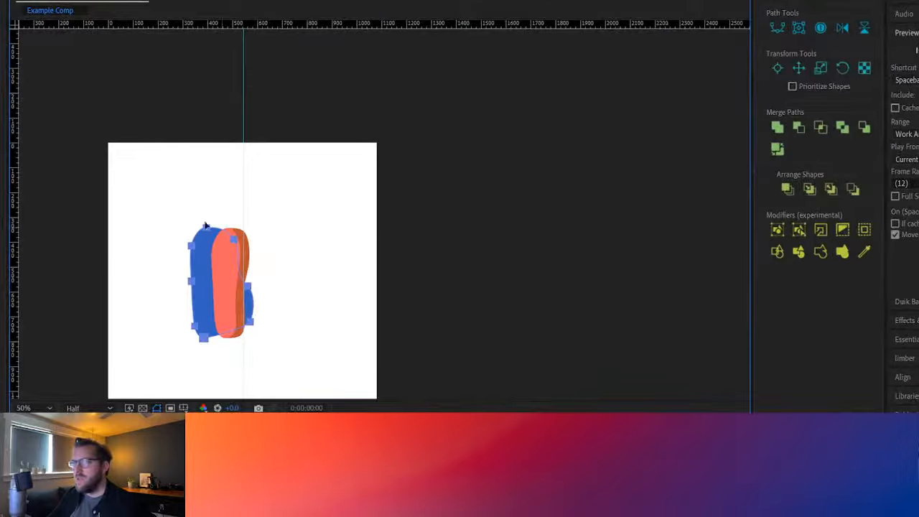
{"action": "key", "text": "alt+slash"}
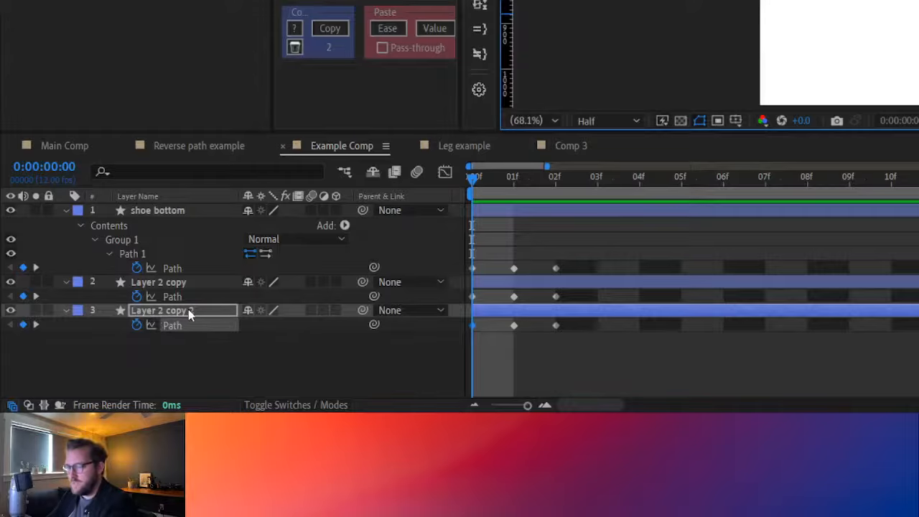
{"action": "key", "text": "p"}
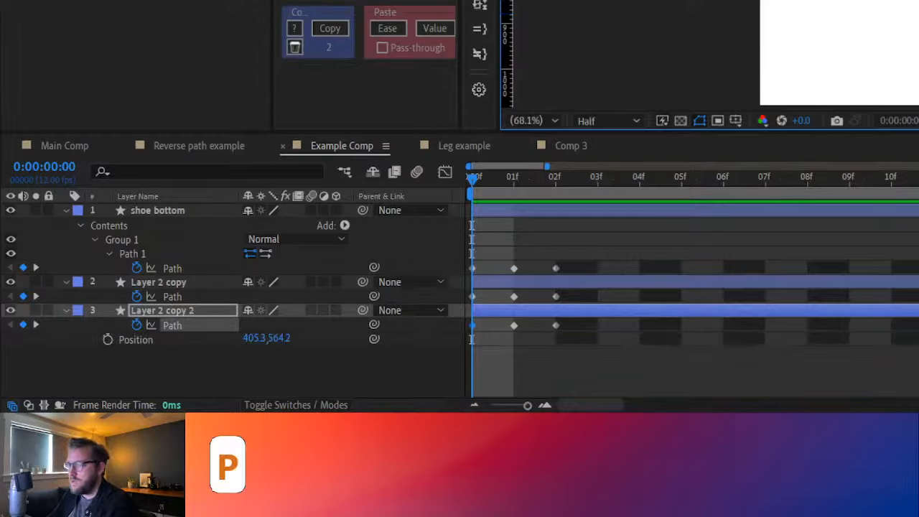
{"action": "left_click_drag", "start_coordinate": [767, 1], "coordinate": [918, 4]}
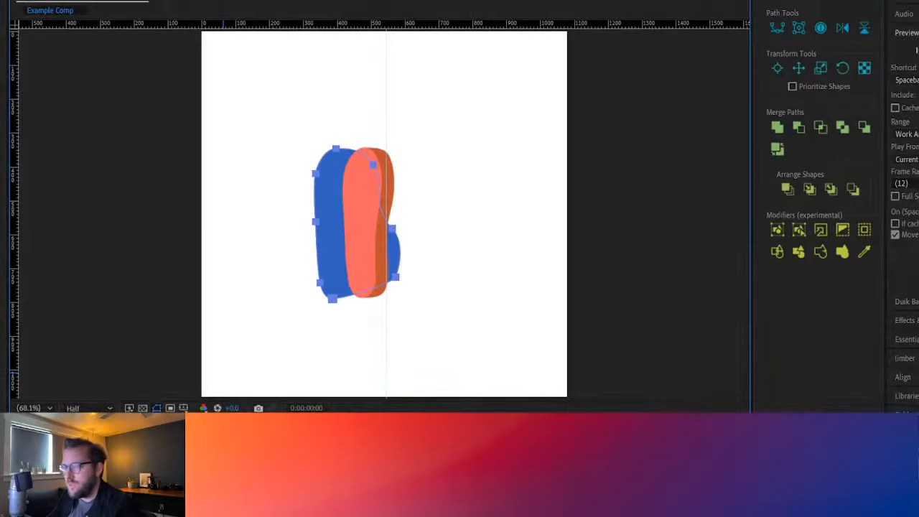
Move the orange path and the coral sole path at 0:00:00:00 leftward until they line up with the blue shape's outer left edge
{"action": "left_click", "coordinate": [425, 459]}
{"action": "left_click_drag", "start_coordinate": [363, 297], "coordinate": [333, 300]}
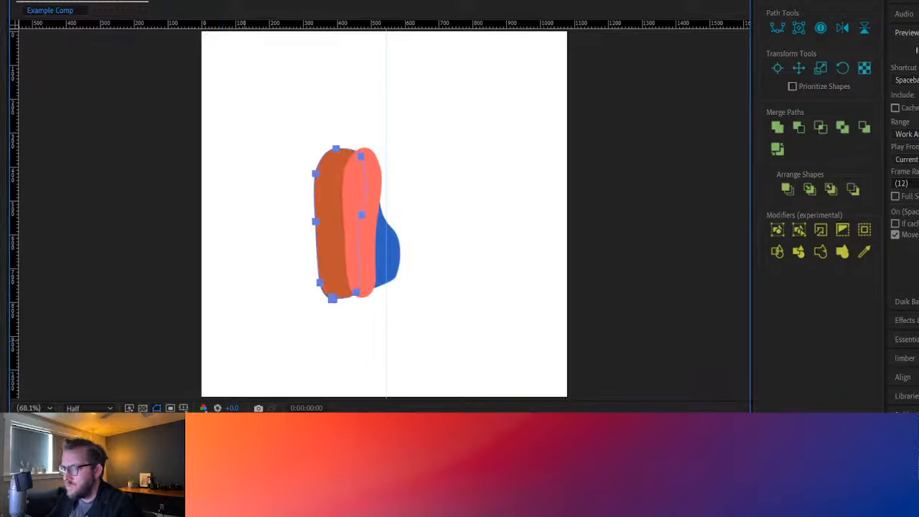
{"action": "left_click", "coordinate": [348, 280]}
{"action": "left_click_drag", "start_coordinate": [348, 280], "coordinate": [321, 285]}
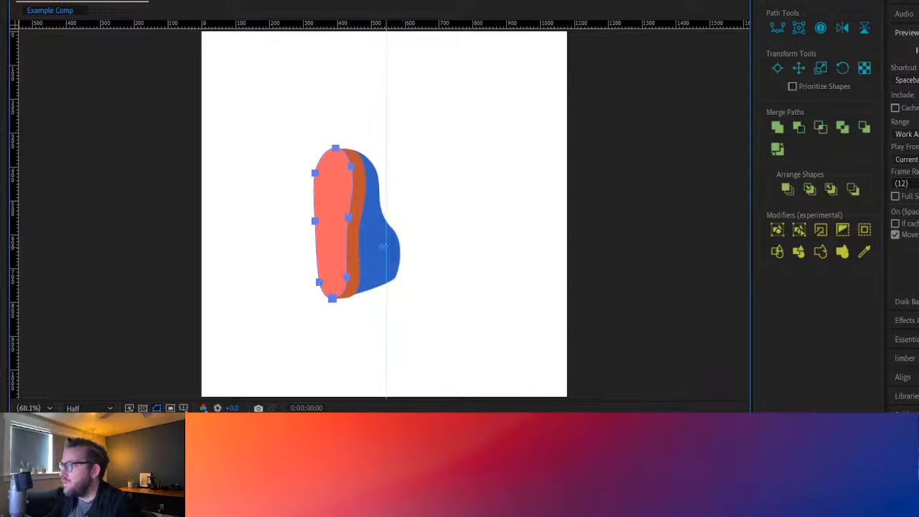
At 0:00:00:02, move the blue shoe path rightward so its toe just overlaps the vertical guide
{"action": "left_click", "coordinate": [398, 264]}
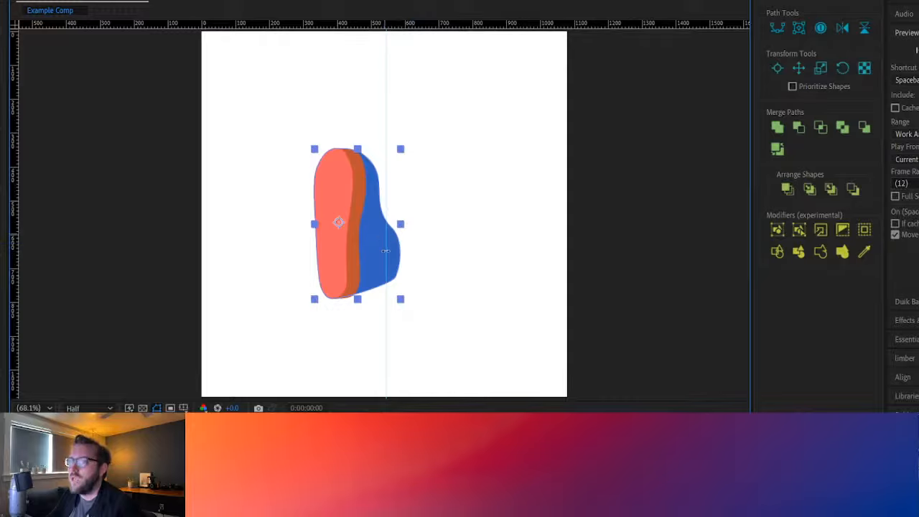
{"action": "key", "text": "Page_Down"}
{"action": "key", "text": "Page_Down"}
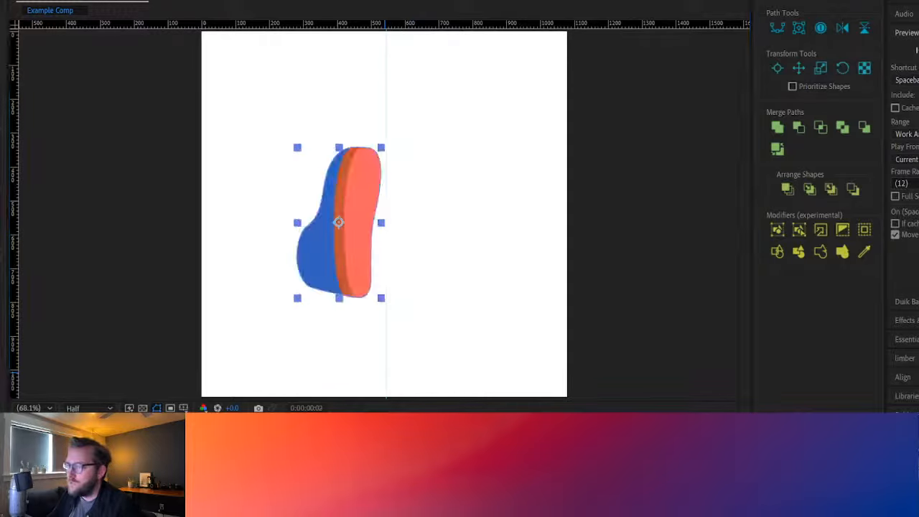
{"action": "key", "text": "ctrl+shift+a"}
{"action": "left_click", "coordinate": [387, 467]}
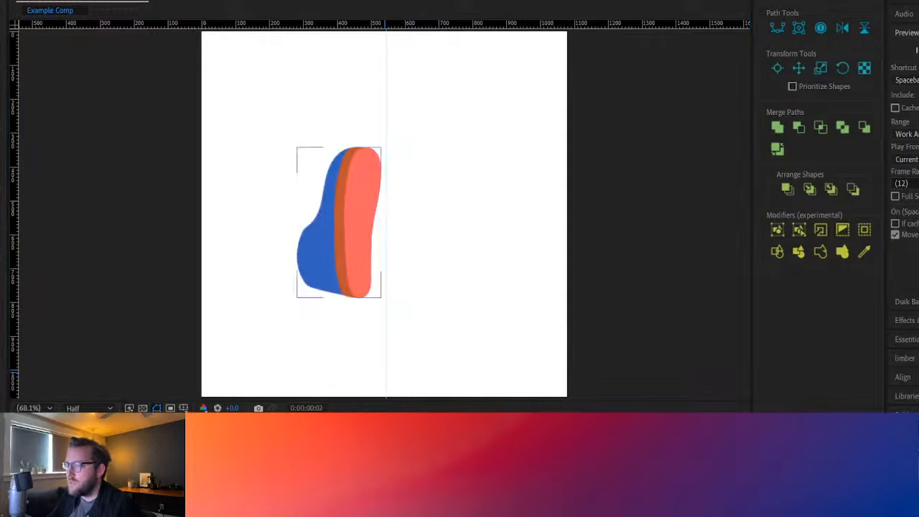
{"action": "left_click", "coordinate": [388, 466]}
{"action": "left_click_drag", "start_coordinate": [307, 287], "coordinate": [381, 286]}
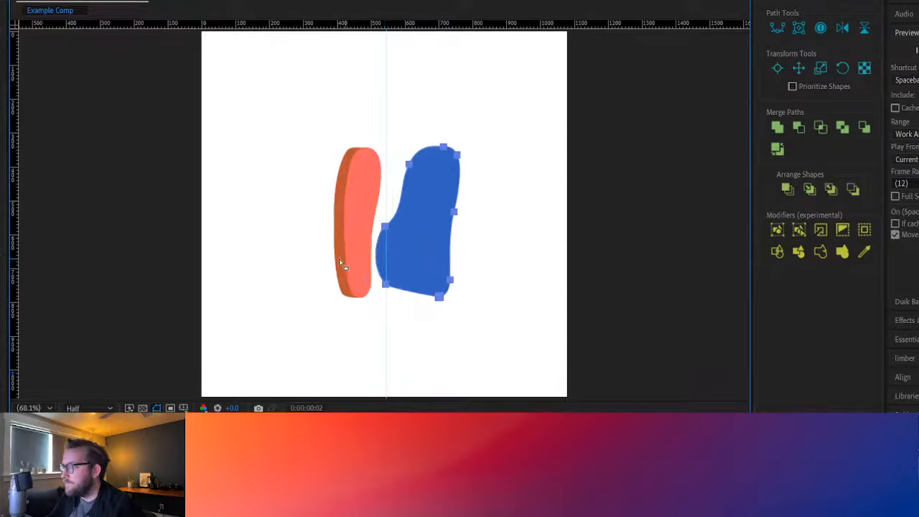
Move the orange path and the coral sole path at 0:00:00:02 rightward to line up with the blue shape's right edge
{"action": "left_click", "coordinate": [333, 292]}
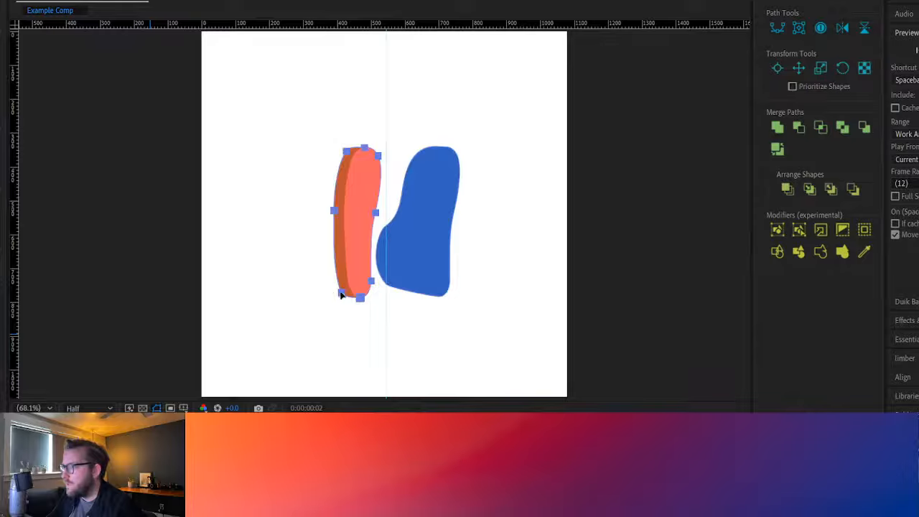
{"action": "left_click_drag", "start_coordinate": [342, 293], "coordinate": [421, 292]}
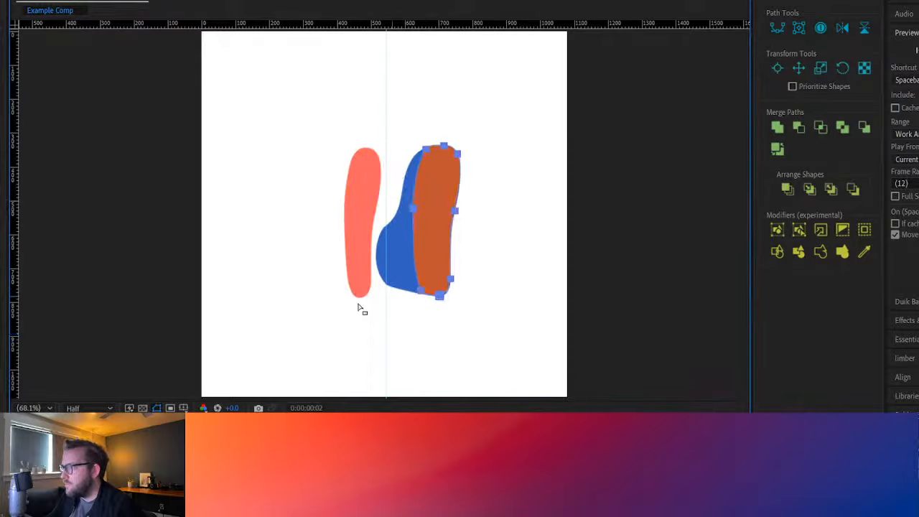
{"action": "left_click", "coordinate": [274, 444]}
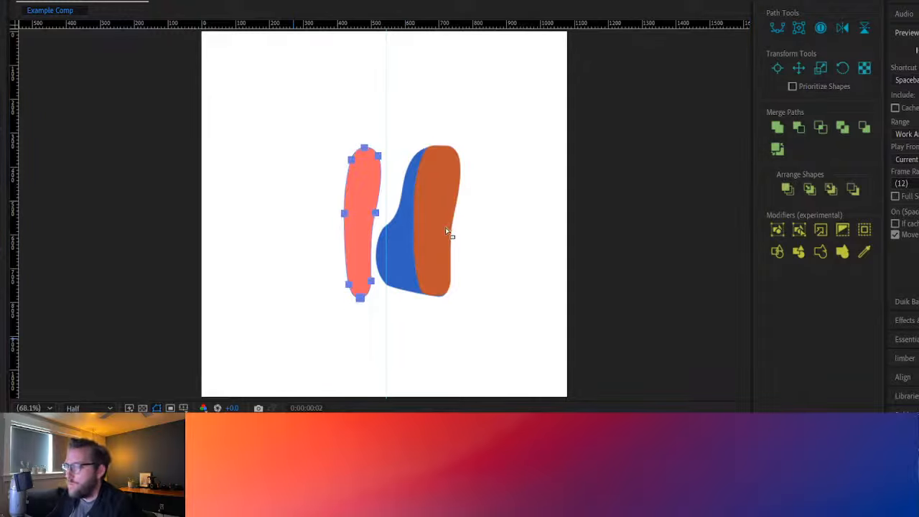
{"action": "left_click_drag", "start_coordinate": [370, 282], "coordinate": [452, 282]}
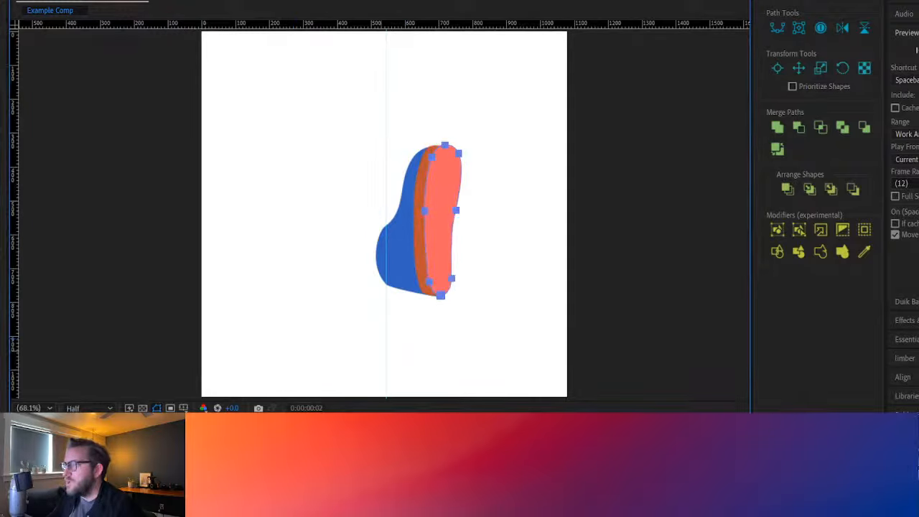
Step back and forth through frames 0:00:00:00 to 0:00:00:02 to check how the shoe shifts around the vertical guide
{"action": "left_click", "coordinate": [382, 466]}
{"action": "key", "text": "Page_Up"}
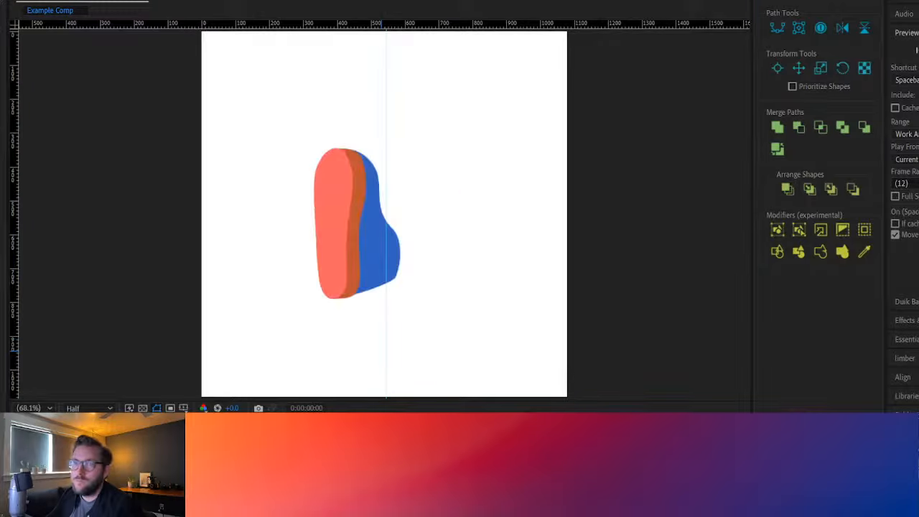
{"action": "key", "text": "Page_Down"}
{"action": "key", "text": "Page_Down"}
{"action": "key", "text": "Page_Up"}
{"action": "key", "text": "Page_Up"}
{"action": "key", "text": "Page_Down"}
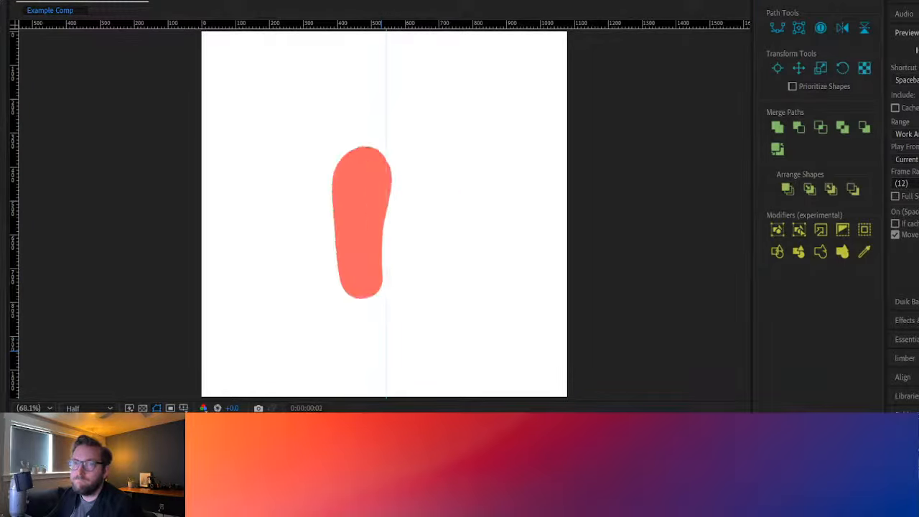
{"action": "key", "text": "Page_Down"}
{"action": "key", "text": "Page_Up"}
Shift the shoe layers' paths at 0:00:00:01 rightward so the front-on sole is centered on the vertical guide, and check the neighboring frames
{"action": "left_click", "coordinate": [382, 466]}
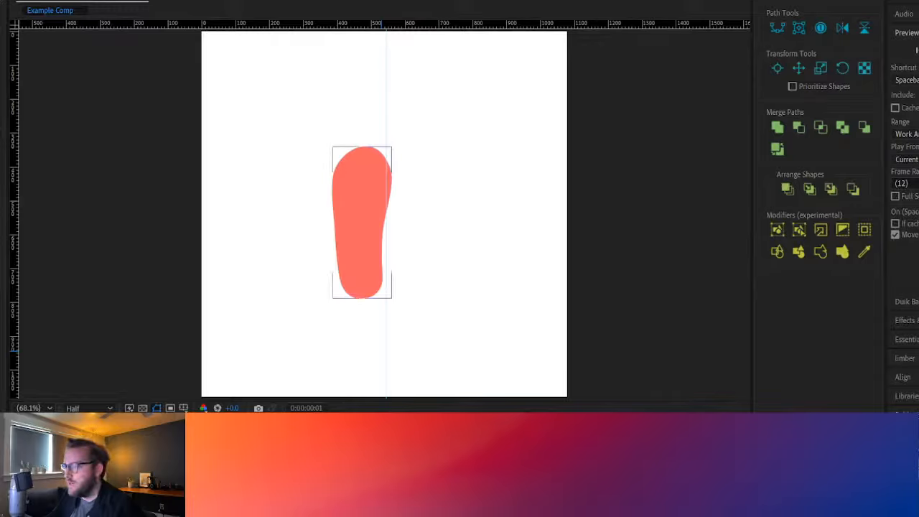
{"action": "left_click", "coordinate": [382, 466]}
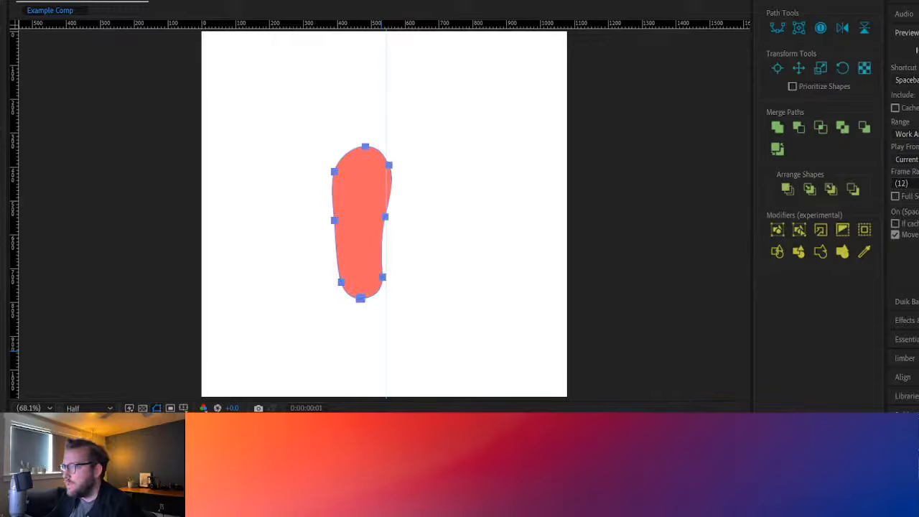
{"action": "key", "text": "ctrl+t"}
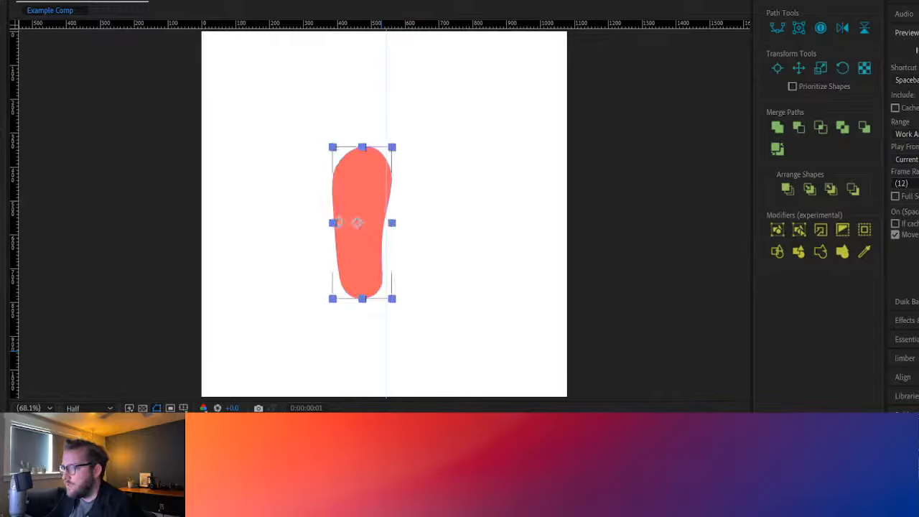
{"action": "left_click", "coordinate": [382, 466]}
{"action": "left_click", "coordinate": [382, 466]}
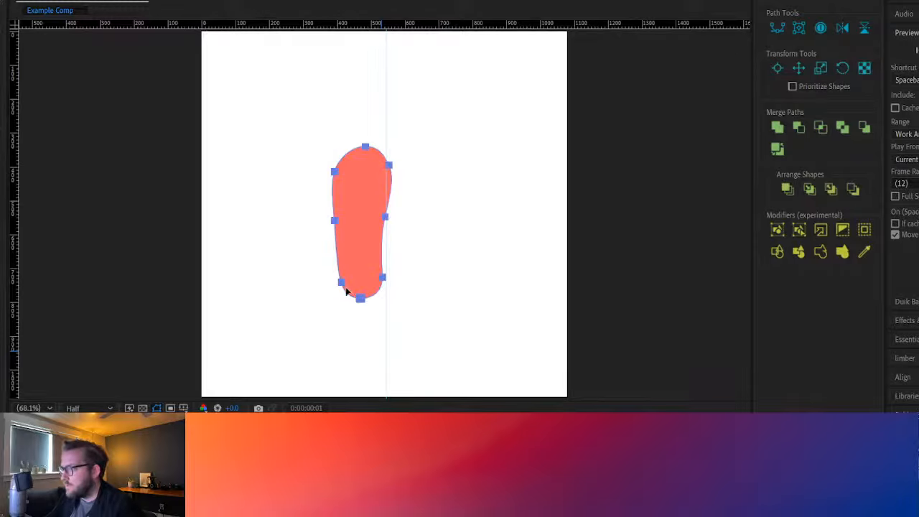
{"action": "left_click", "coordinate": [360, 299]}
{"action": "left_click_drag", "start_coordinate": [360, 300], "coordinate": [385, 299]}
{"action": "left_click", "coordinate": [359, 460]}
{"action": "left_click", "coordinate": [162, 459]}
{"action": "left_click", "coordinate": [249, 459]}
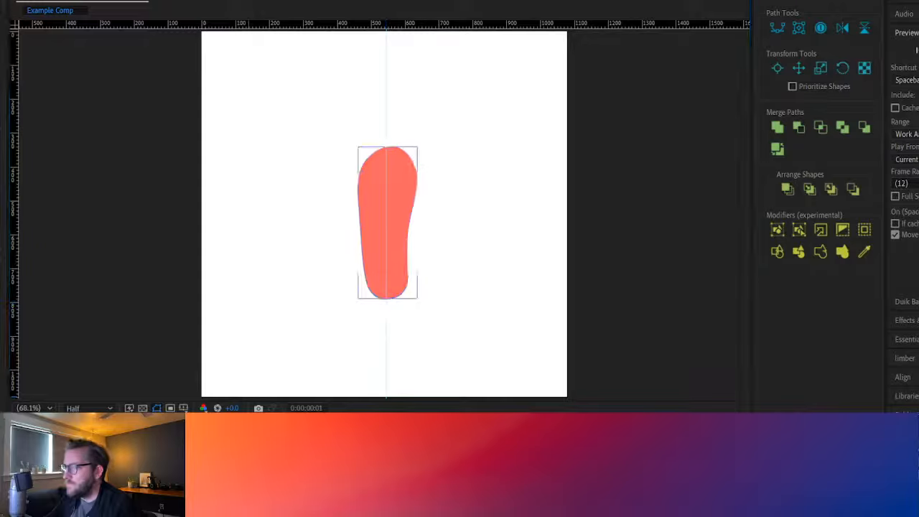
{"action": "left_click", "coordinate": [249, 495]}
{"action": "key", "text": "Page_Up"}
{"action": "key", "text": "Page_Down"}
{"action": "key", "text": "space"}
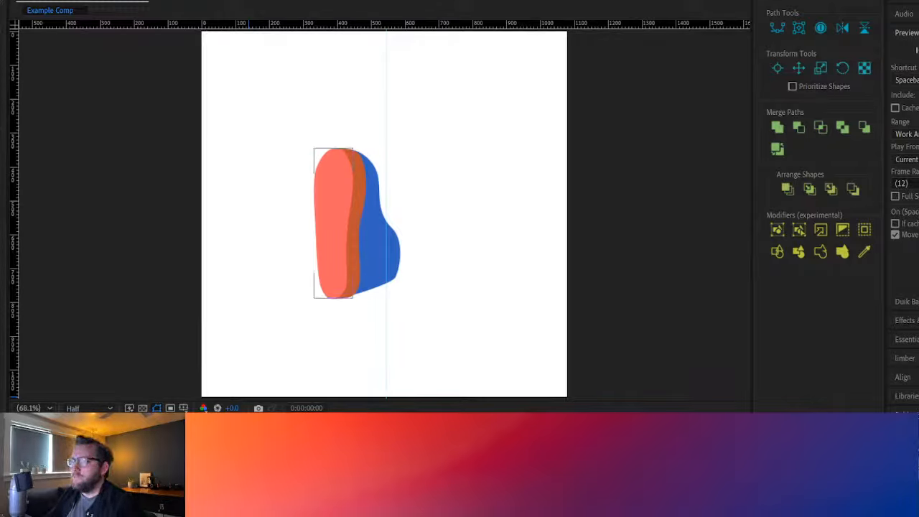
Rename the blue shape layer, Layer 2 copy 2, as "Shoe top"
{"action": "left_click", "coordinate": [338, 222]}
{"action": "key", "text": "Return"}
{"action": "type", "text": "Shoe"}
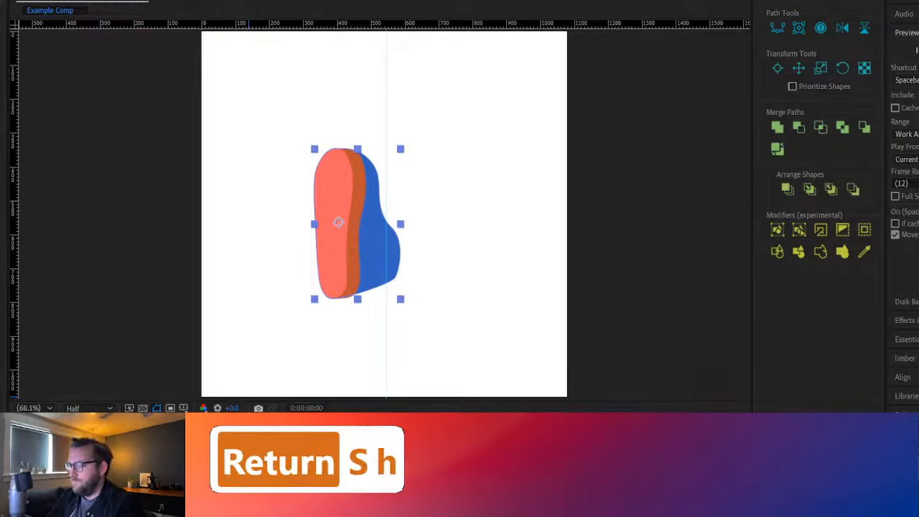
{"action": "type", "text": " top"}
{"action": "key", "text": "Return"}
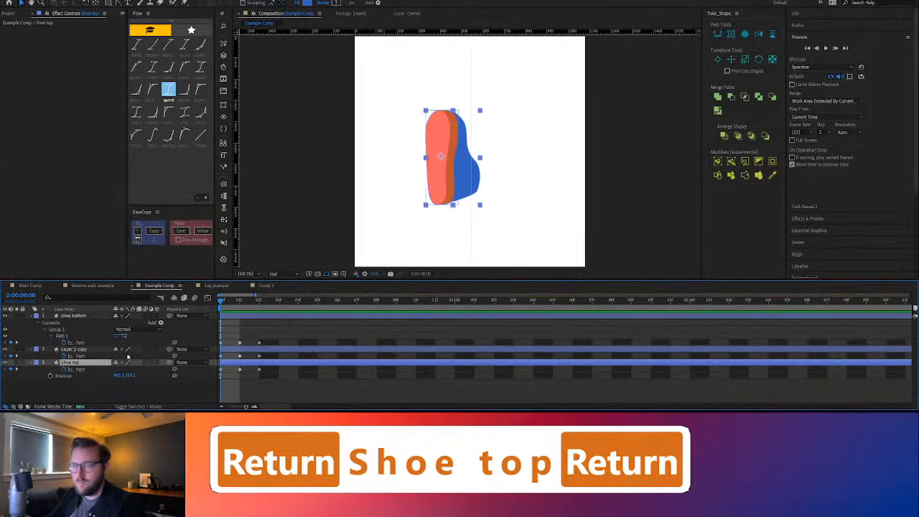
{"action": "left_click", "coordinate": [85, 390]}
{"action": "left_click", "coordinate": [75, 362]}
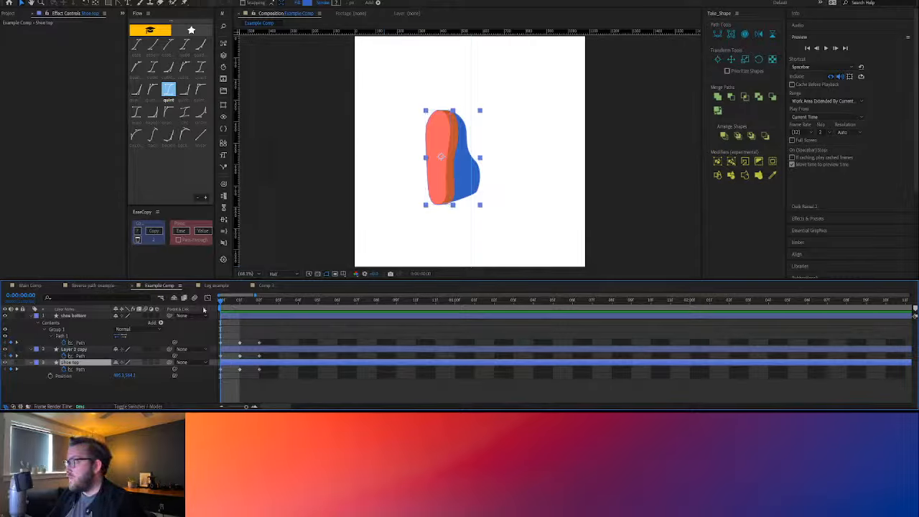
Open Duik Bassel.2's Connector tool under Links & constraints and create a one-axis slider controller for the Shoe top layer
{"action": "left_click", "coordinate": [826, 36]}
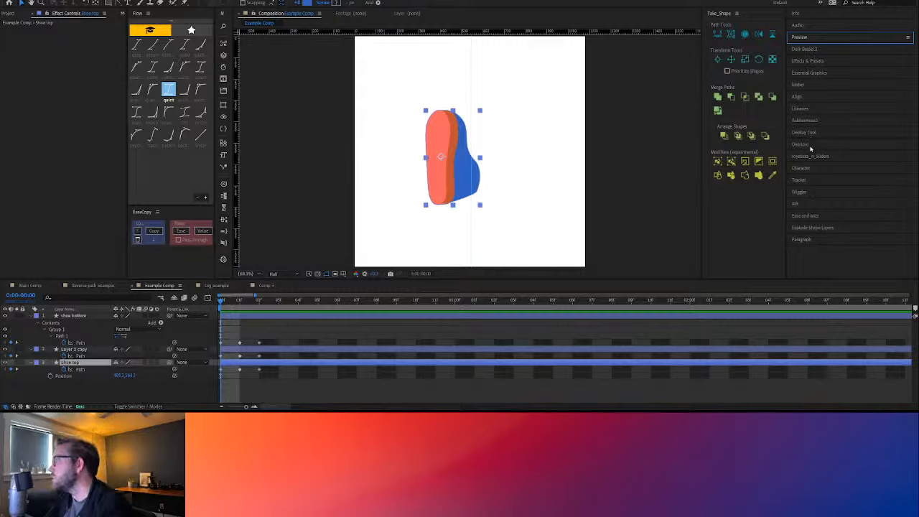
{"action": "left_click", "coordinate": [792, 83]}
{"action": "key", "text": "ctrl+s"}
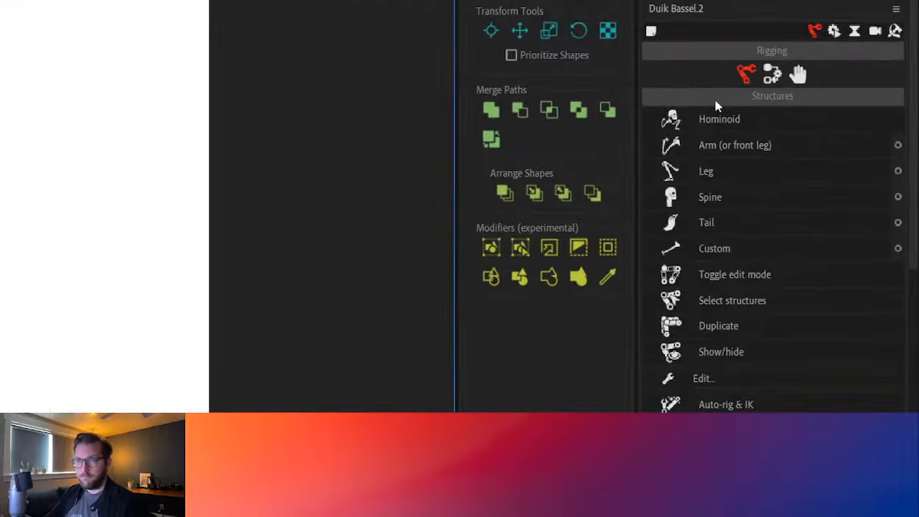
{"action": "left_click", "coordinate": [772, 74]}
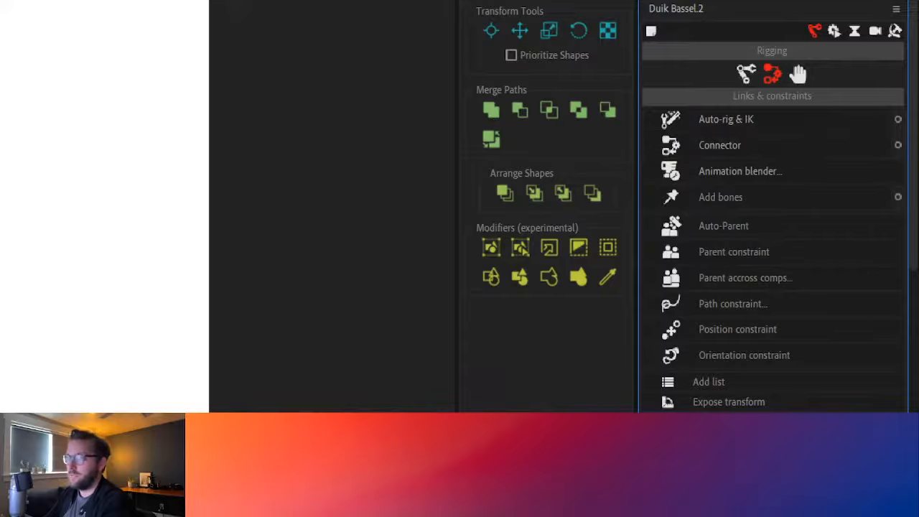
{"action": "left_click", "coordinate": [897, 146]}
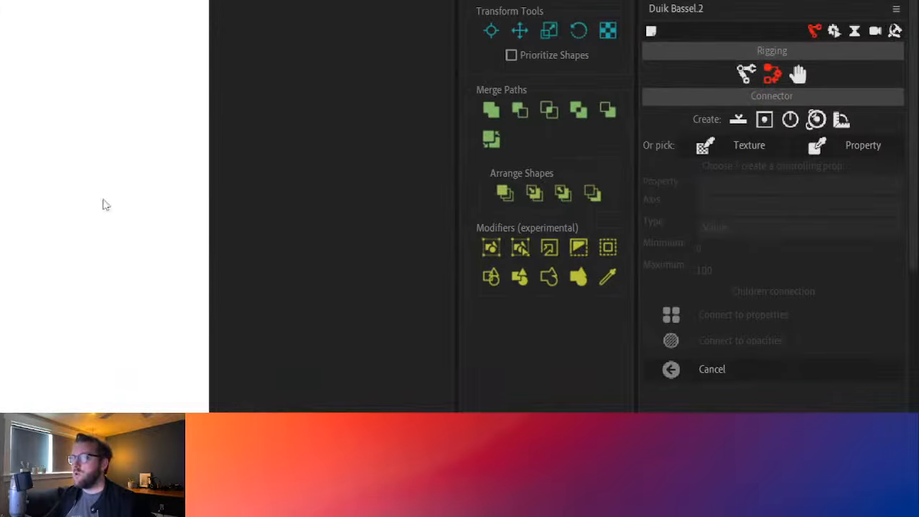
{"action": "left_click", "coordinate": [737, 121]}
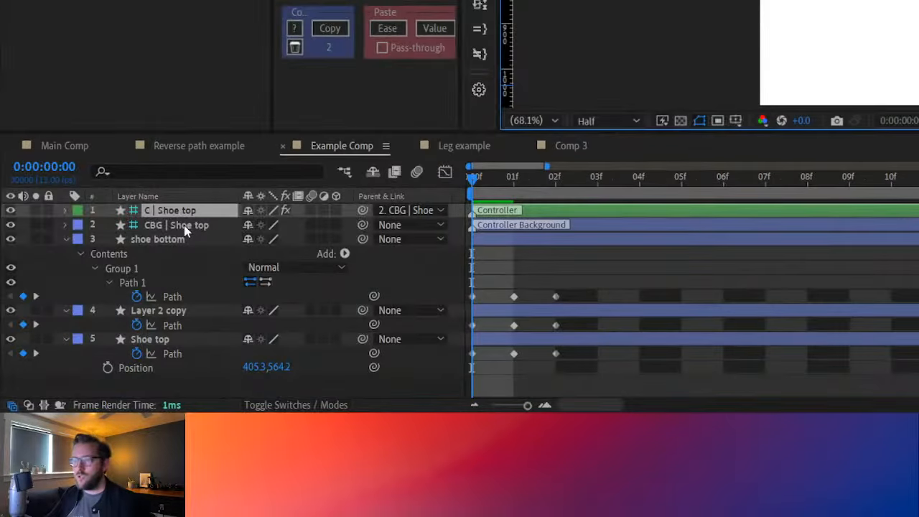
Move the slider controller off the shoe into the empty area right of it, try its handle, and undo the handle move
{"action": "left_click", "coordinate": [185, 228]}
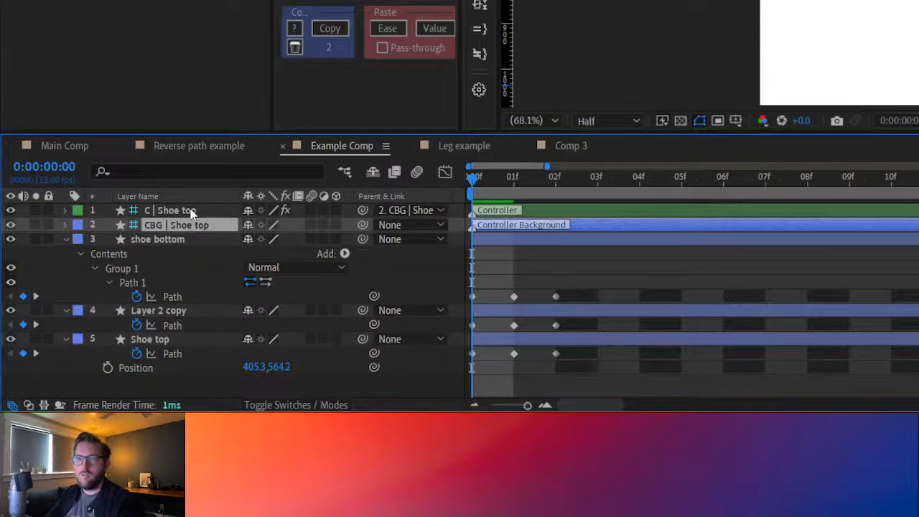
{"action": "left_click", "coordinate": [189, 208], "text": "shift"}
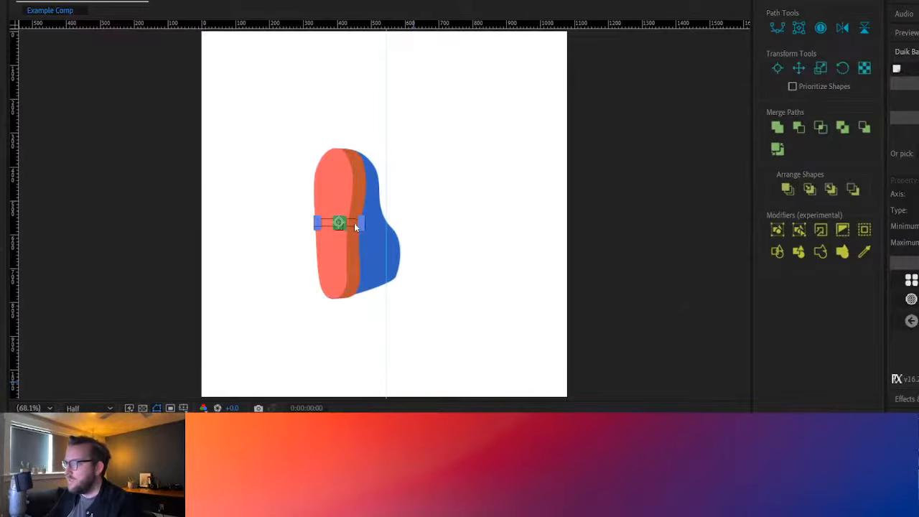
{"action": "left_click_drag", "start_coordinate": [353, 225], "coordinate": [514, 164]}
{"action": "left_click", "coordinate": [562, 173]}
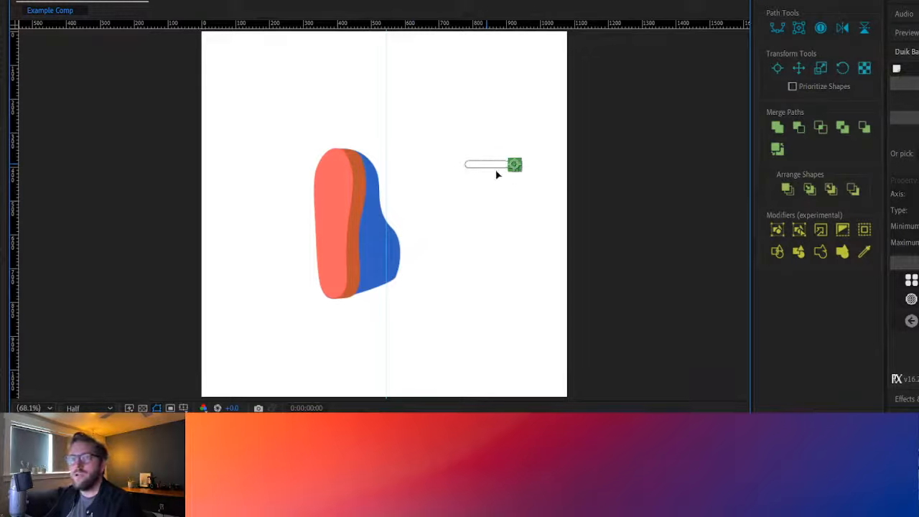
{"action": "key", "text": "ctrl+z"}
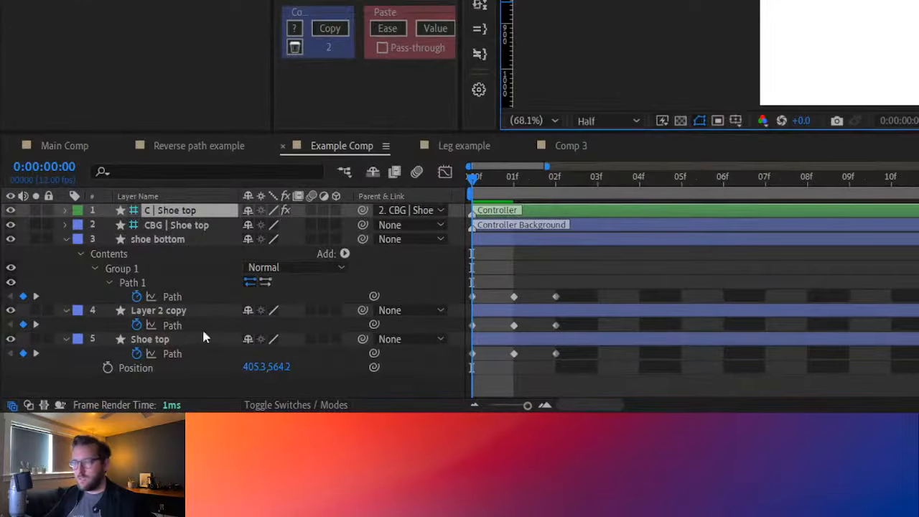
Connect the keyframed Path properties of shoe bottom, Layer 2 copy and Shoe top to the slider controller
{"action": "left_click", "coordinate": [171, 298]}
{"action": "left_click", "coordinate": [178, 325], "text": "shift"}
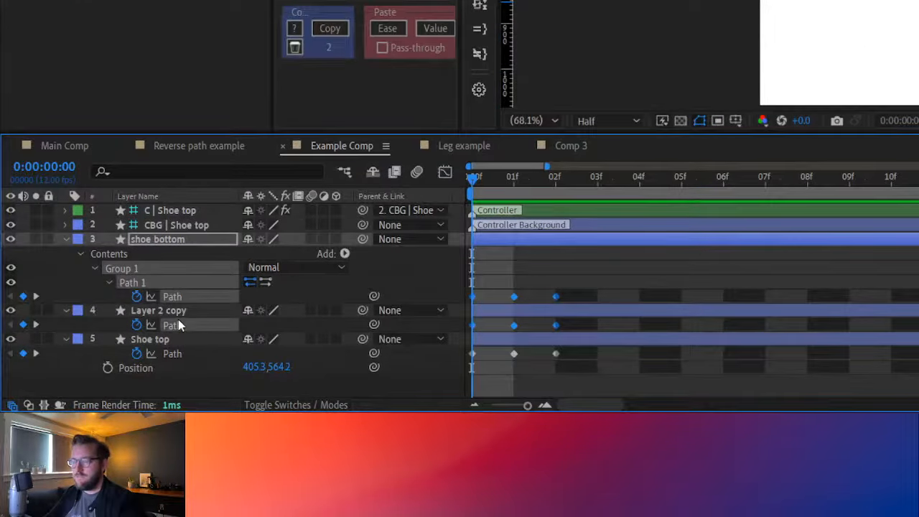
{"action": "left_click", "coordinate": [174, 366], "text": "shift"}
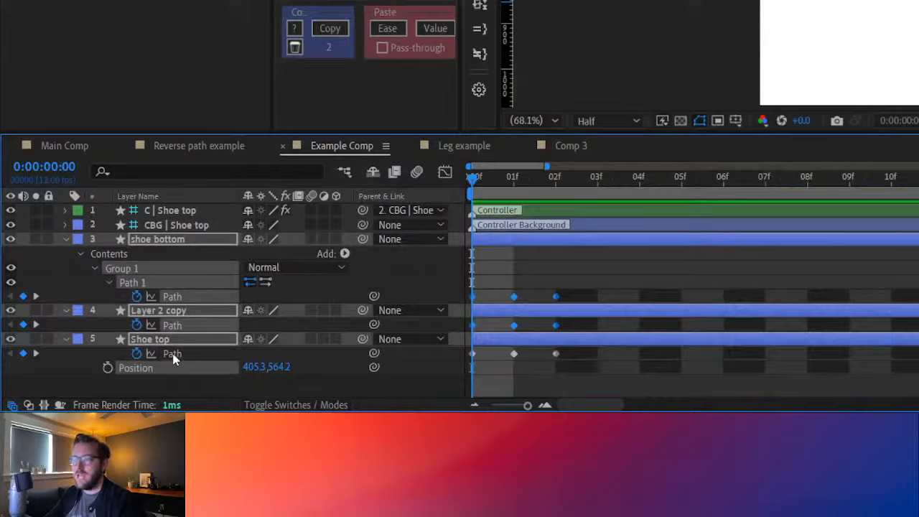
{"action": "left_click", "coordinate": [191, 354], "text": "shift"}
{"action": "left_click", "coordinate": [188, 389]}
{"action": "left_click", "coordinate": [171, 353]}
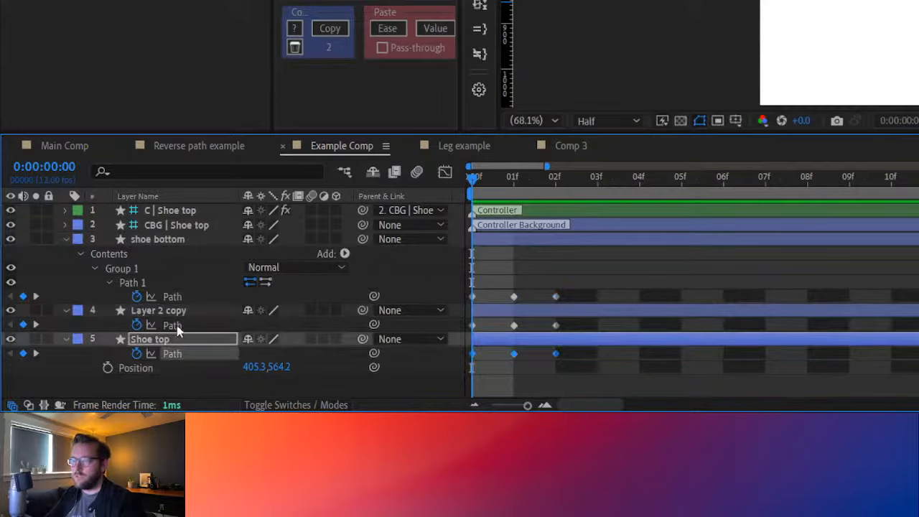
{"action": "left_click", "coordinate": [176, 325], "text": "shift"}
{"action": "left_click", "coordinate": [179, 297], "text": "shift"}
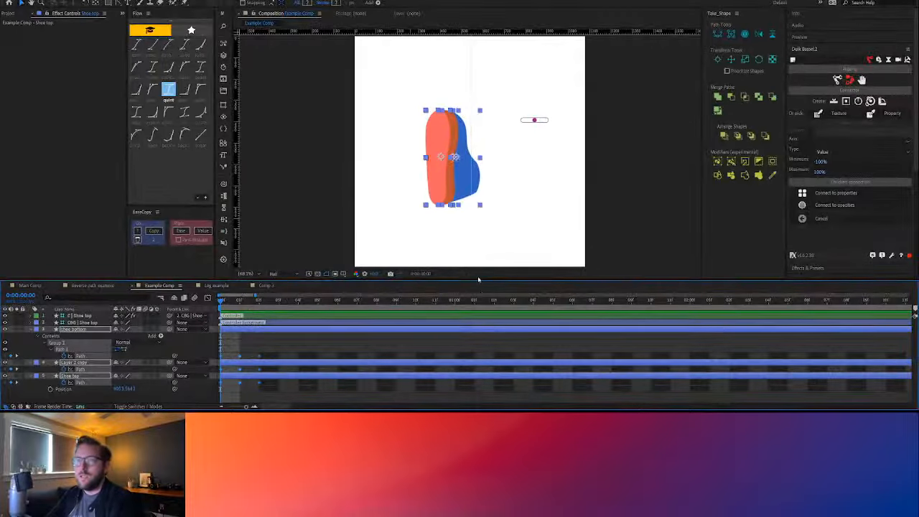
{"action": "left_click", "coordinate": [478, 275]}
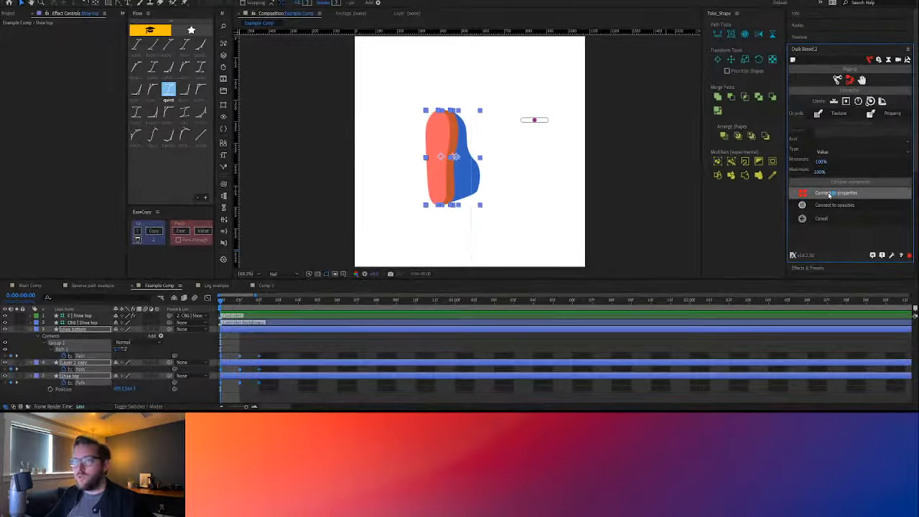
{"action": "left_click", "coordinate": [827, 193]}
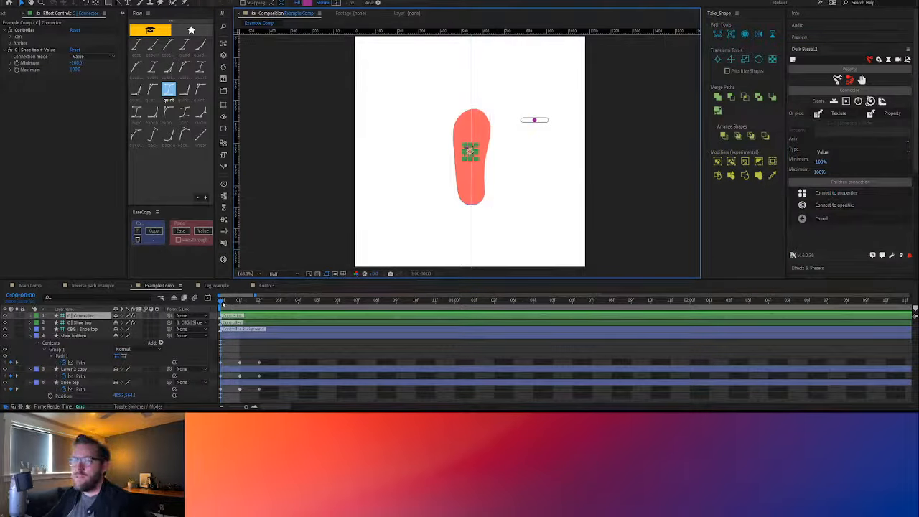
Test the shoe's morph at 0:00:00:00 by moving the slider handle to its right end and back to its left end
{"action": "mouse_move", "coordinate": [222, 302]}
{"action": "left_mouse_down"}
{"action": "mouse_move", "coordinate": [240, 304]}
{"action": "mouse_move", "coordinate": [216, 307]}
{"action": "left_mouse_up"}
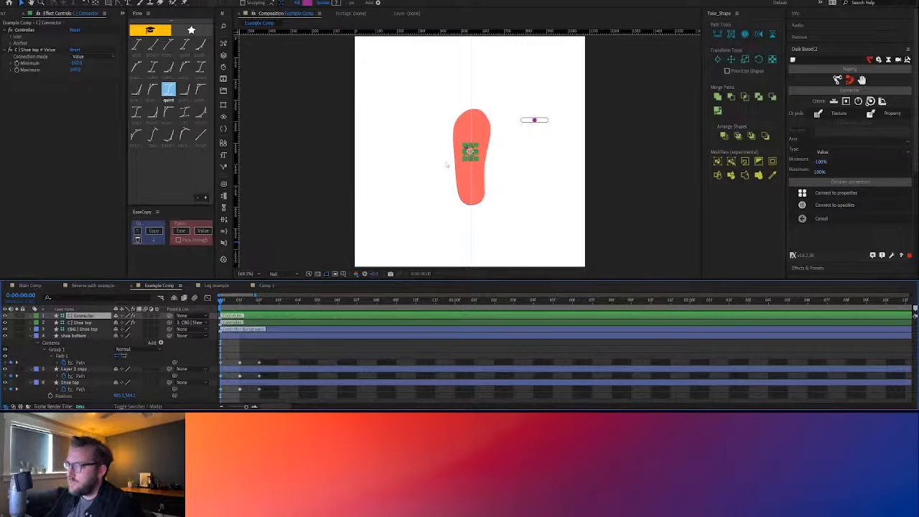
{"action": "left_click", "coordinate": [535, 119]}
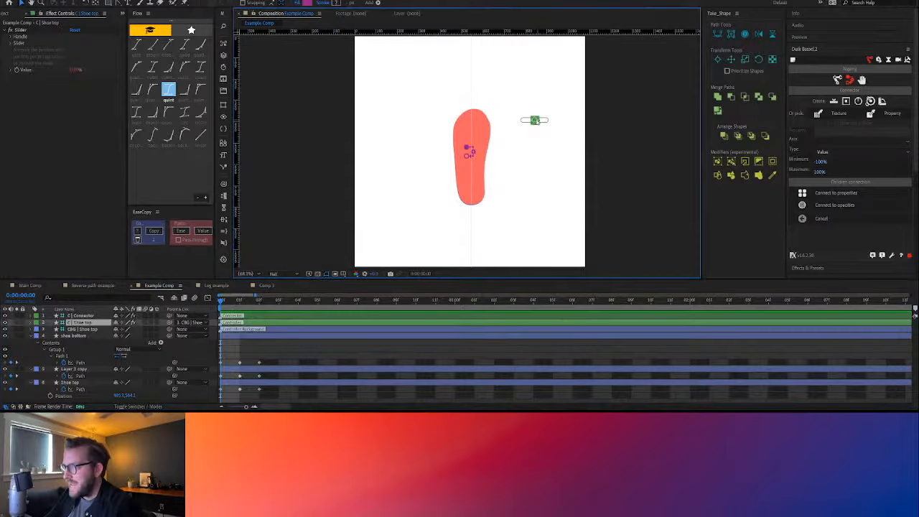
{"action": "mouse_move", "coordinate": [535, 120]}
{"action": "left_mouse_down"}
{"action": "mouse_move", "coordinate": [523, 119]}
{"action": "mouse_move", "coordinate": [548, 120]}
{"action": "left_mouse_up"}
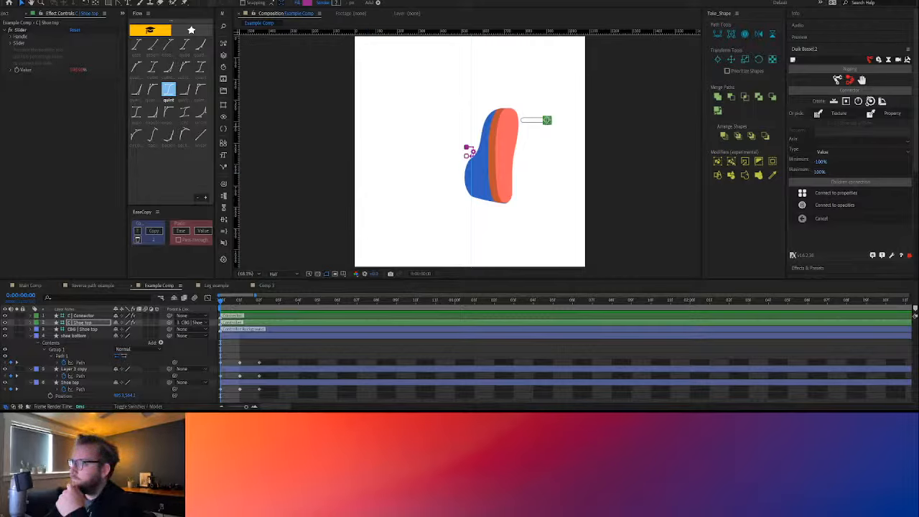
{"action": "left_click_drag", "start_coordinate": [546, 120], "coordinate": [522, 121]}
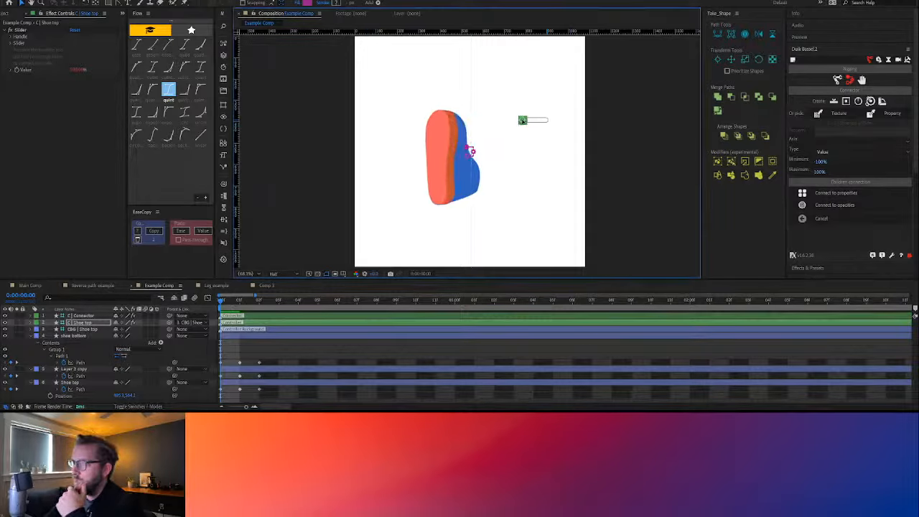
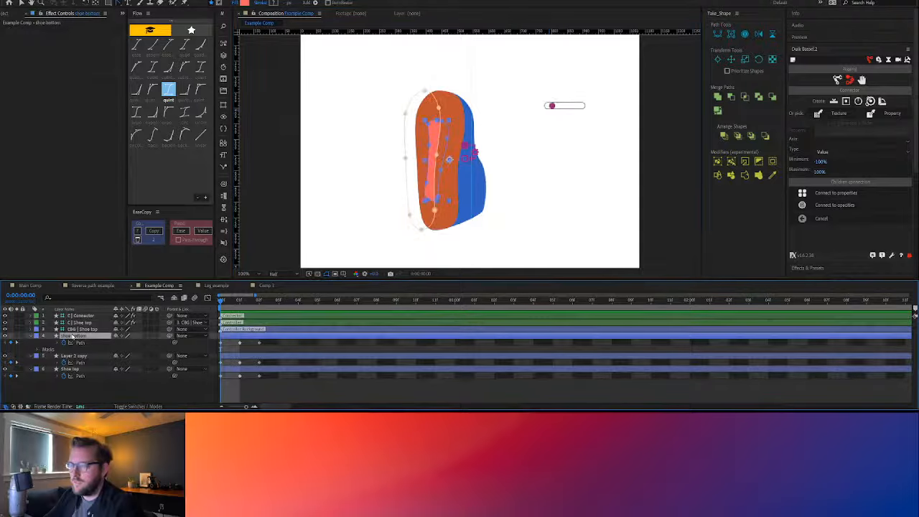
Delete Mask 1 from the shoe bottom layer and bring its keyframed Path property back into view
{"action": "key", "text": "m"}
{"action": "left_click", "coordinate": [74, 349]}
{"action": "key", "text": "Return"}
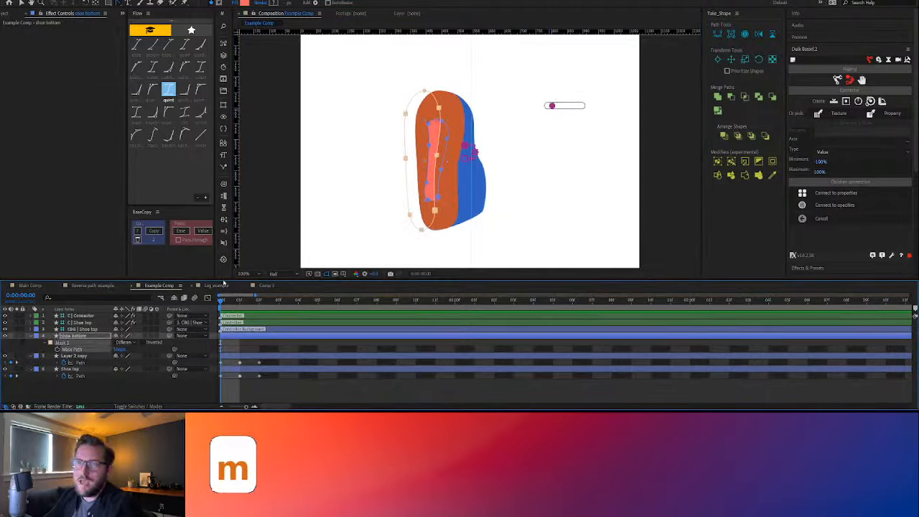
{"action": "left_click", "coordinate": [70, 345]}
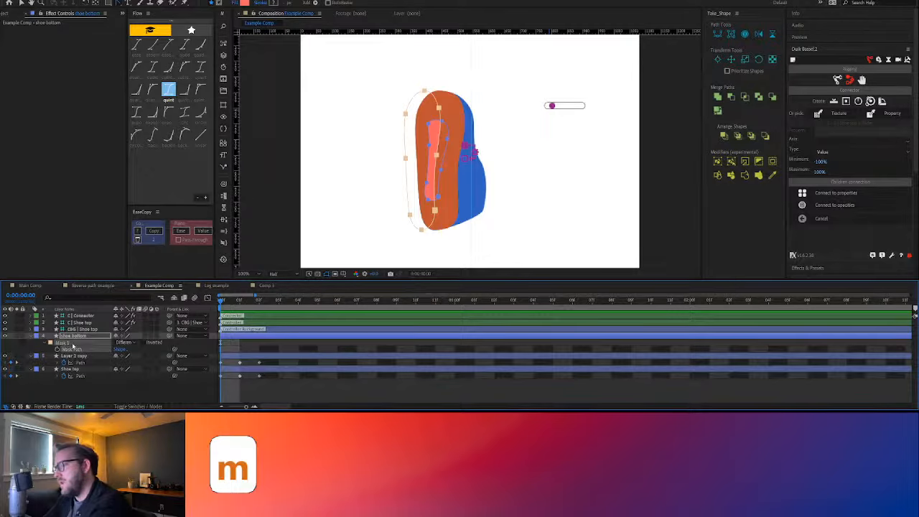
{"action": "key", "text": "Delete"}
{"action": "key", "text": "u"}
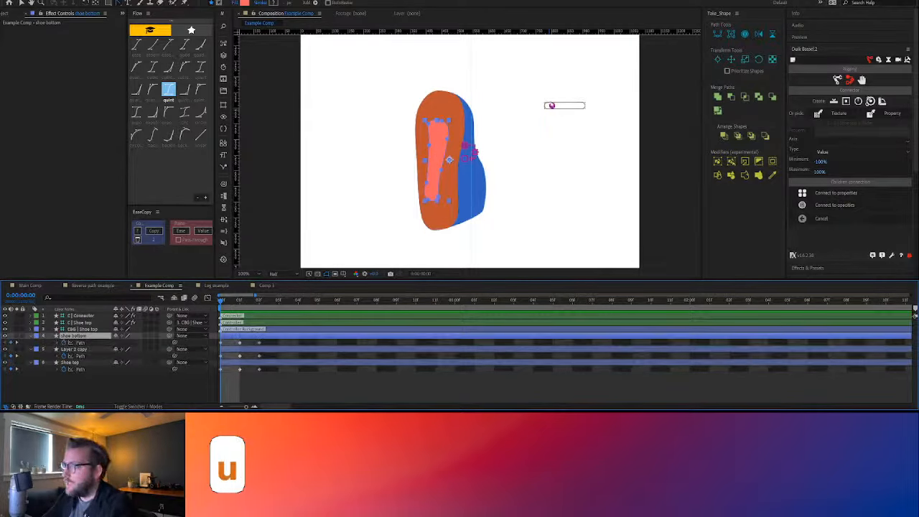
Move the slider handle to its left end and paste the copied path onto shoe bottom's Path keyframe at 0:00:00:00
{"action": "left_click", "coordinate": [551, 106]}
{"action": "left_click_drag", "start_coordinate": [551, 106], "coordinate": [547, 106]}
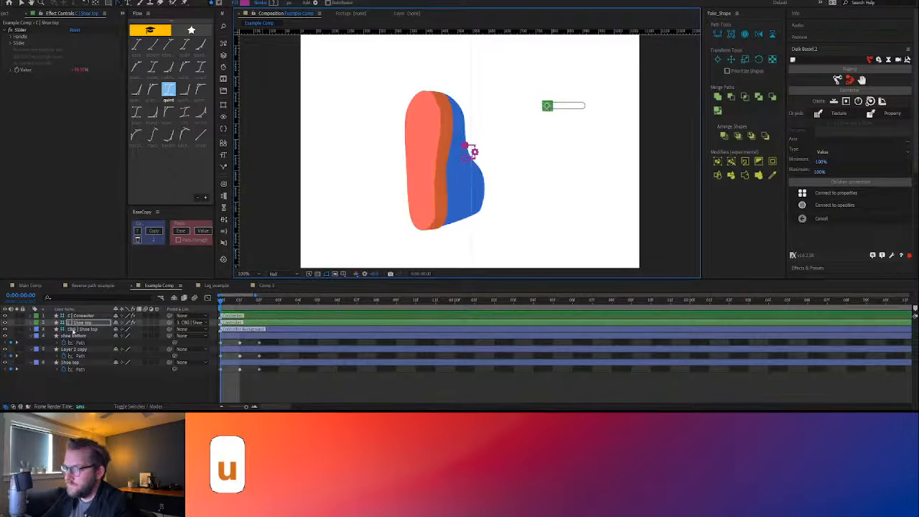
{"action": "left_click", "coordinate": [59, 343]}
{"action": "left_click", "coordinate": [221, 344]}
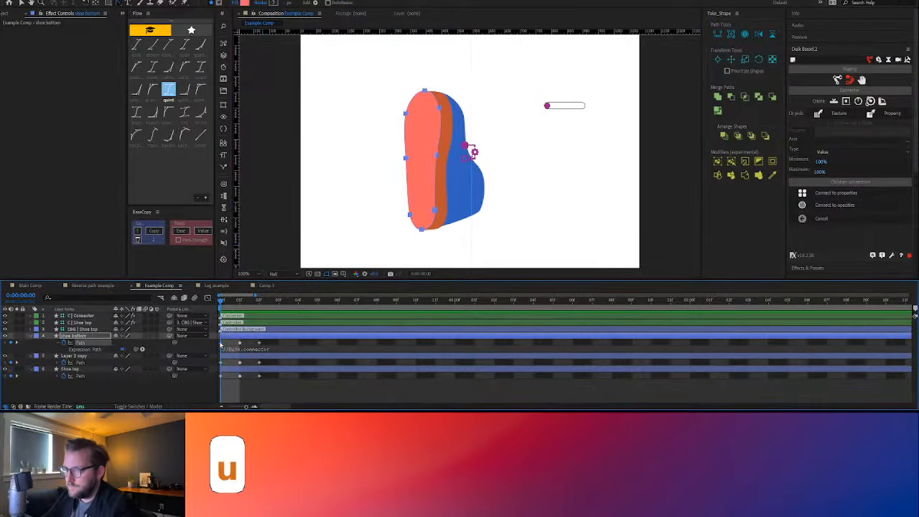
{"action": "key", "text": "ctrl+v"}
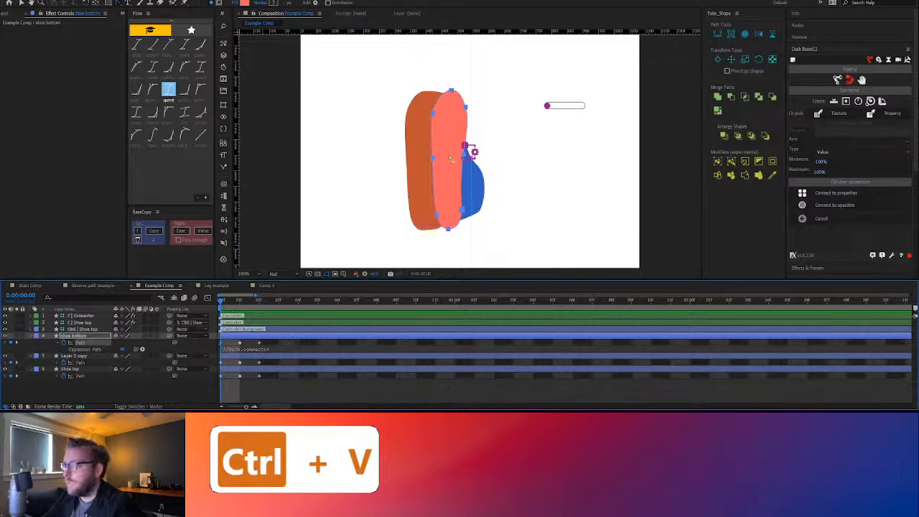
{"action": "left_click", "coordinate": [464, 156]}
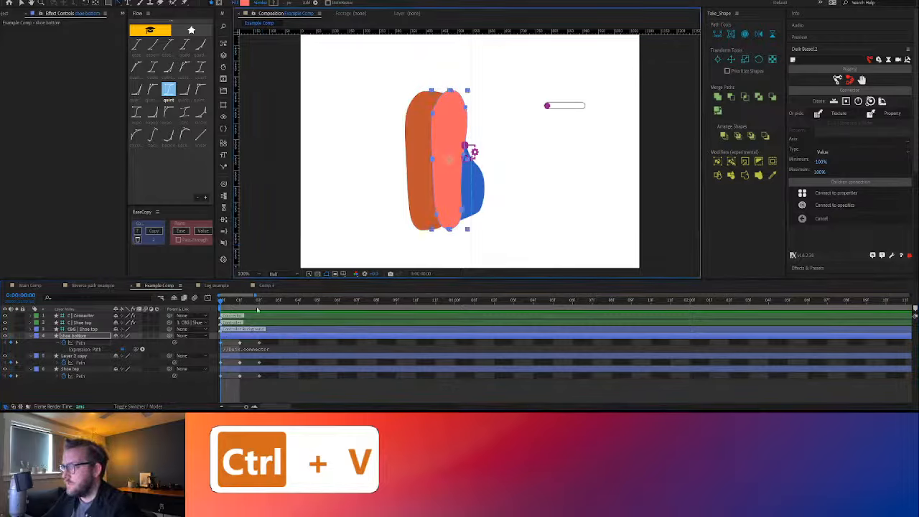
Disable the Path expressions on shoe bottom, Layer 2 copy and Shoe top, checking frame 1 before returning to 0:00:00:00
{"action": "left_click", "coordinate": [122, 351]}
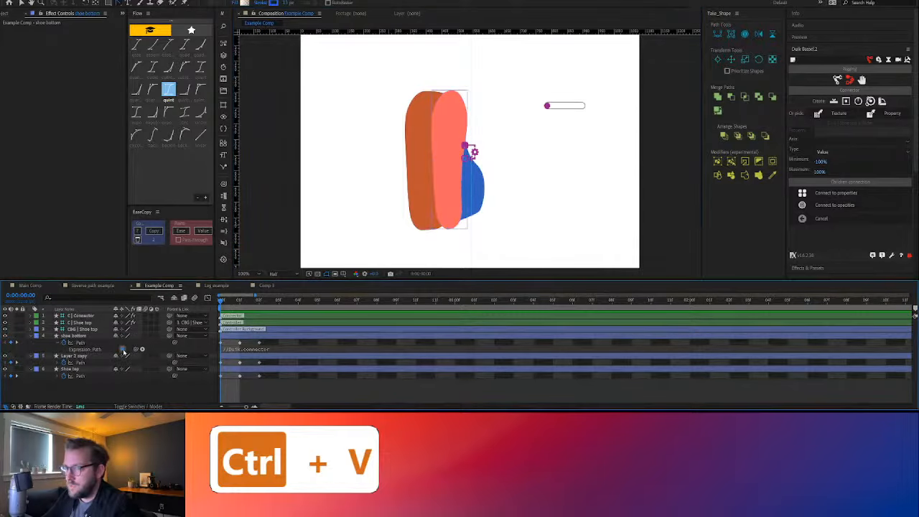
{"action": "left_click", "coordinate": [122, 350]}
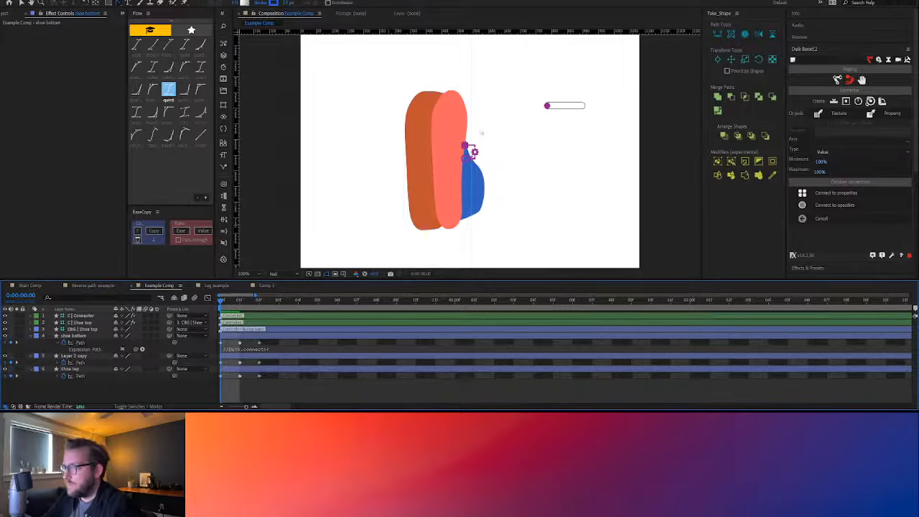
{"action": "mouse_move", "coordinate": [228, 303]}
{"action": "left_mouse_down"}
{"action": "mouse_move", "coordinate": [259, 302]}
{"action": "mouse_move", "coordinate": [239, 302]}
{"action": "left_mouse_up"}
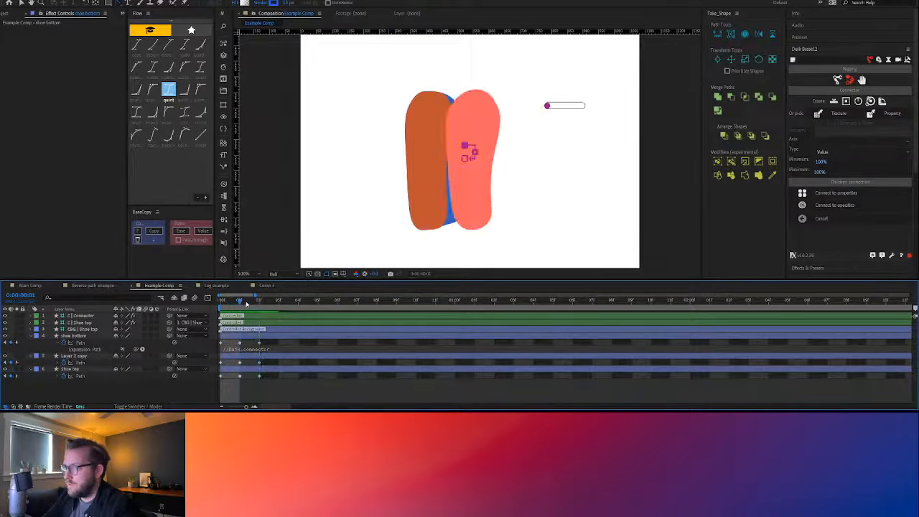
{"action": "left_click", "coordinate": [78, 363]}
{"action": "left_click", "coordinate": [79, 377], "text": "ctrl"}
{"action": "left_click", "coordinate": [224, 243]}
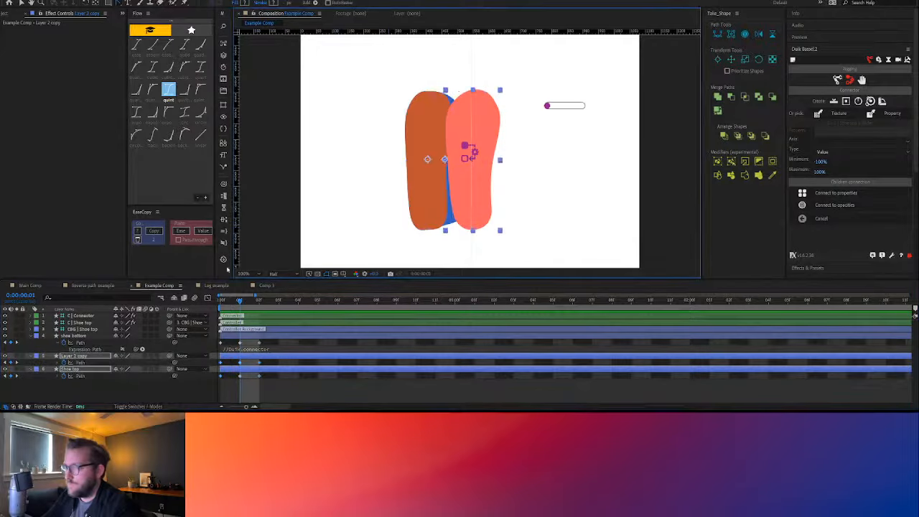
{"action": "left_click", "coordinate": [341, 386]}
{"action": "key", "text": "Home"}
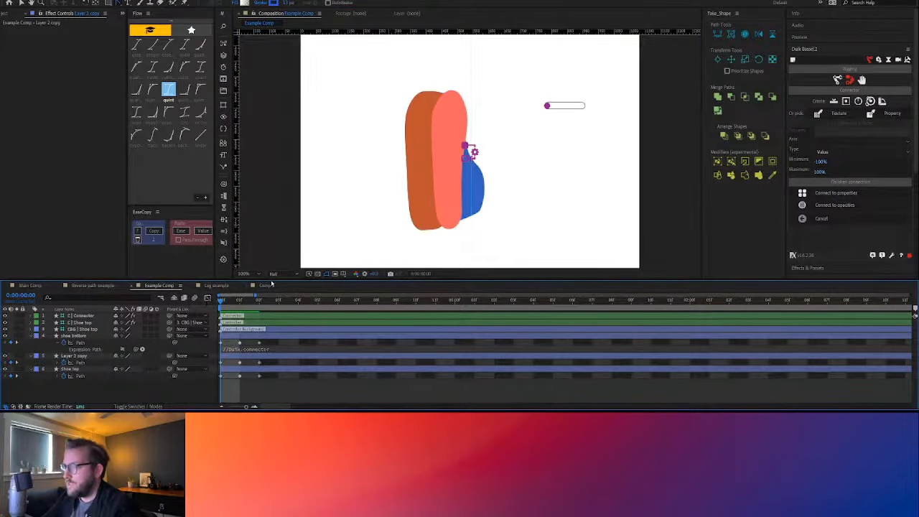
Move the whole shoe bottom path left so it lines up with the outer edge of the orange sole
{"action": "left_click", "coordinate": [438, 174]}
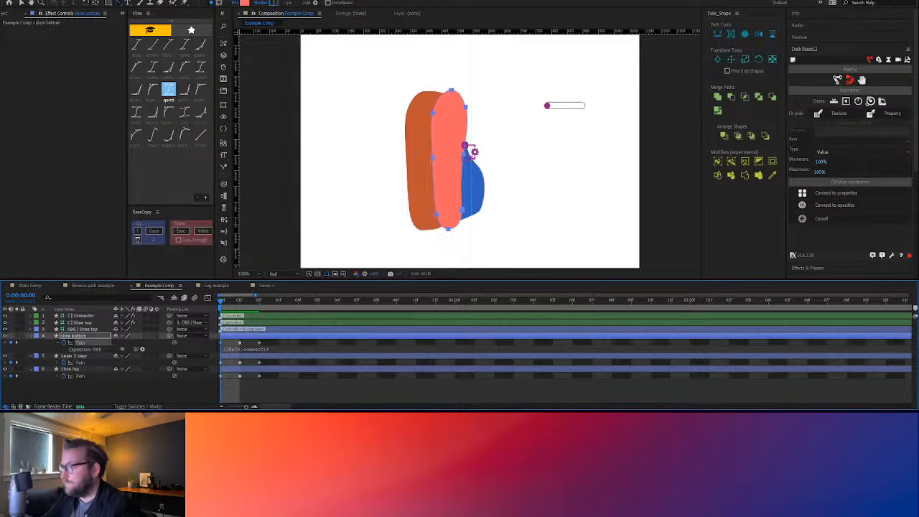
{"action": "left_click_drag", "start_coordinate": [432, 157], "coordinate": [407, 157]}
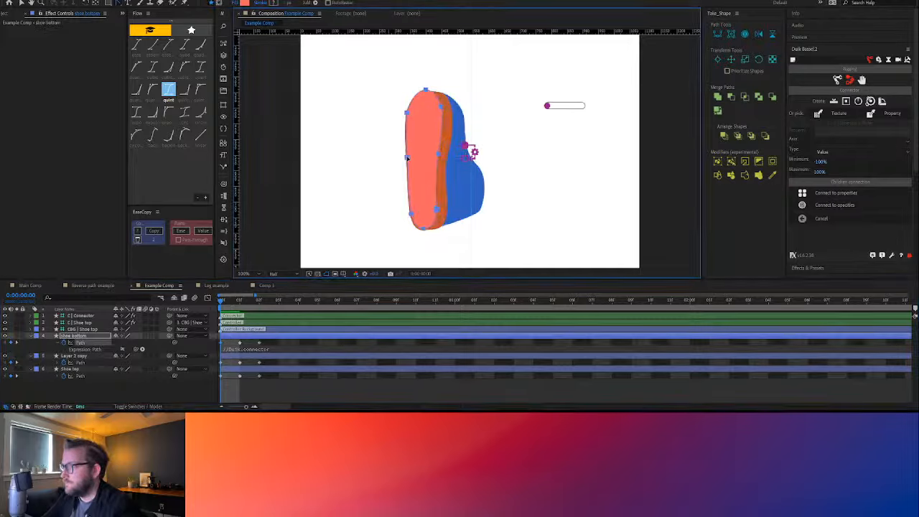
{"action": "left_click_drag", "start_coordinate": [423, 229], "coordinate": [422, 230]}
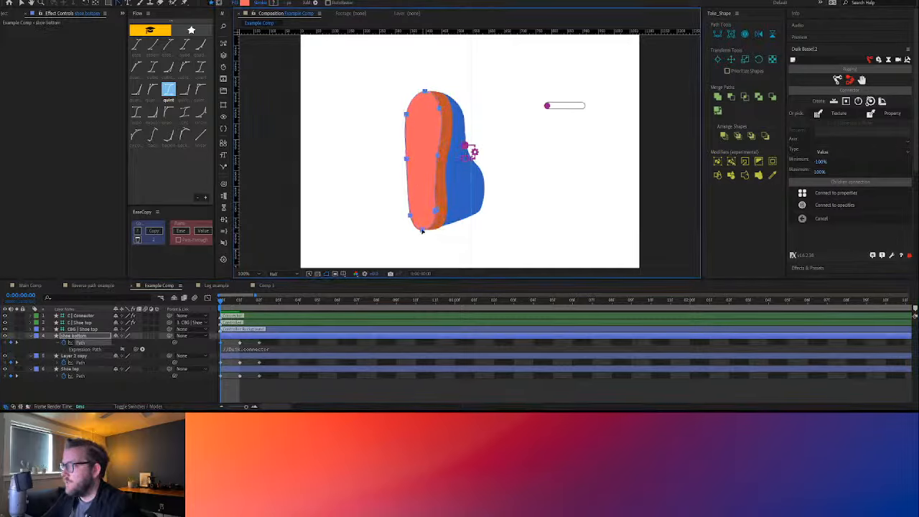
Re-enable the Path expressions on shoe bottom, Layer 2 copy and Shoe top, then deselect the layers
{"action": "left_click", "coordinate": [122, 349]}
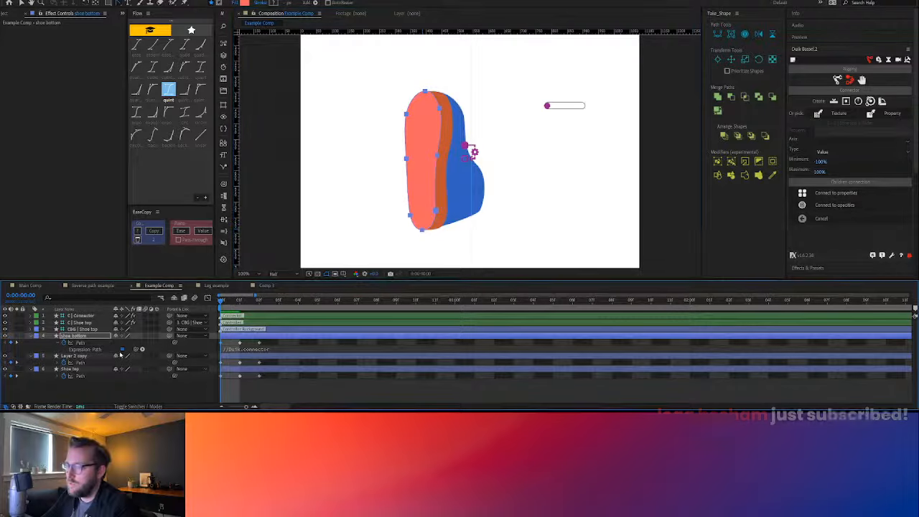
{"action": "left_click", "coordinate": [79, 356]}
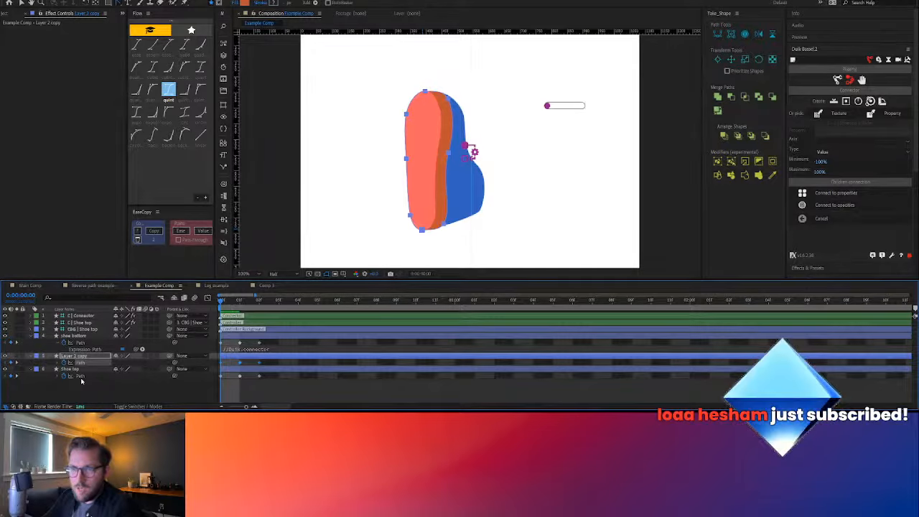
{"action": "left_click", "coordinate": [76, 368], "text": "shift"}
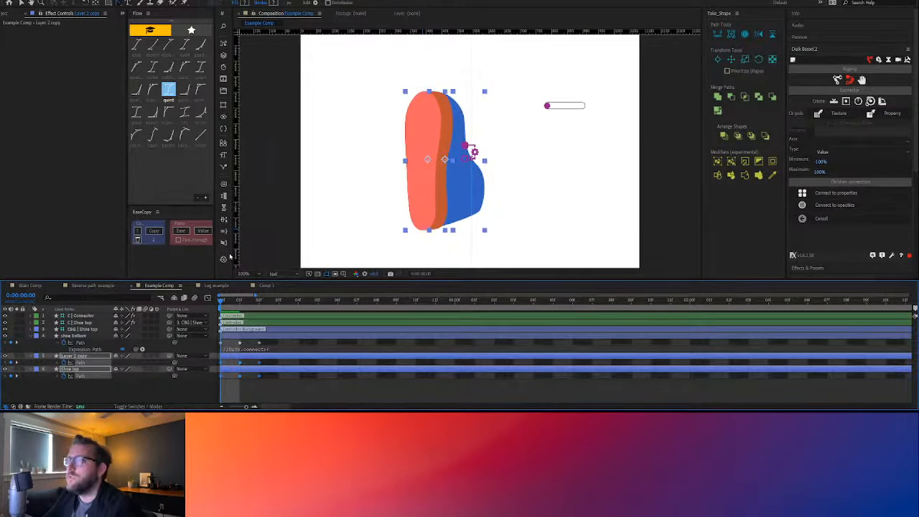
{"action": "left_click", "coordinate": [224, 231]}
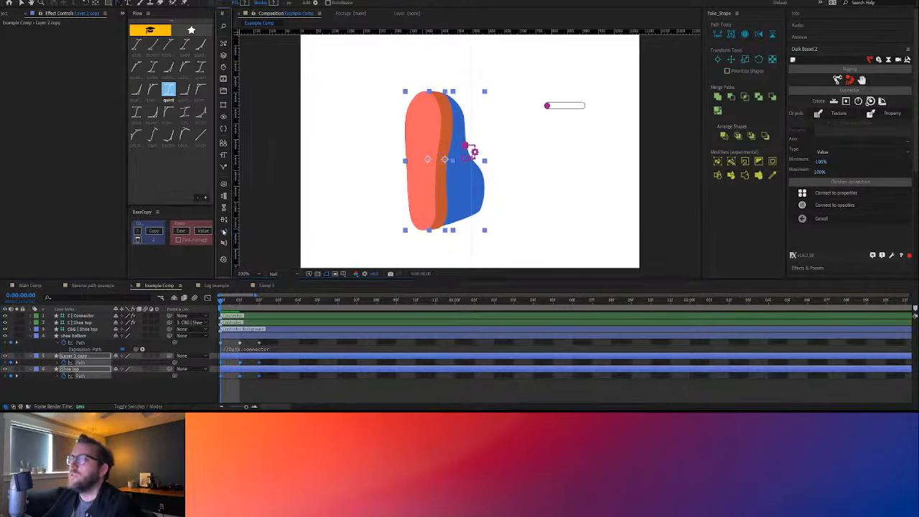
{"action": "left_click", "coordinate": [270, 387]}
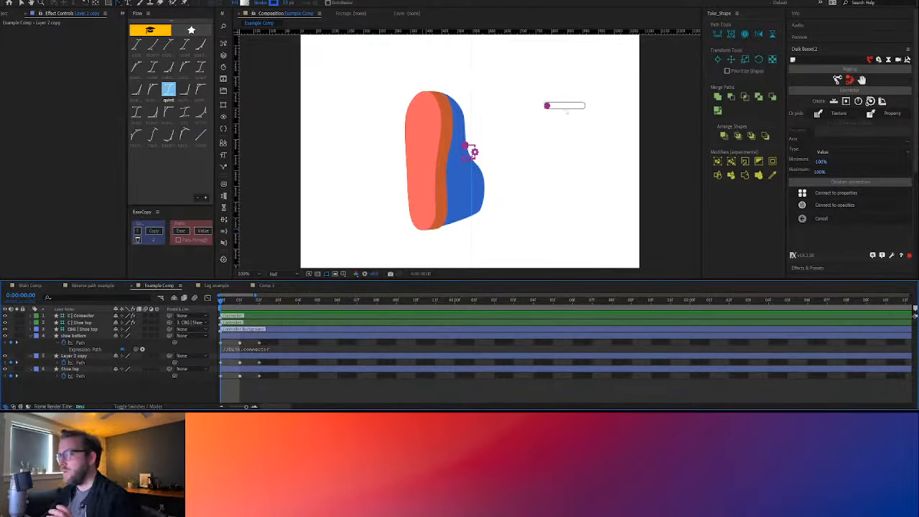
Move the slider handle to the middle of its track and select the front-view shoe bottom shape
{"action": "left_click", "coordinate": [547, 107]}
{"action": "left_click_drag", "start_coordinate": [547, 106], "coordinate": [565, 124]}
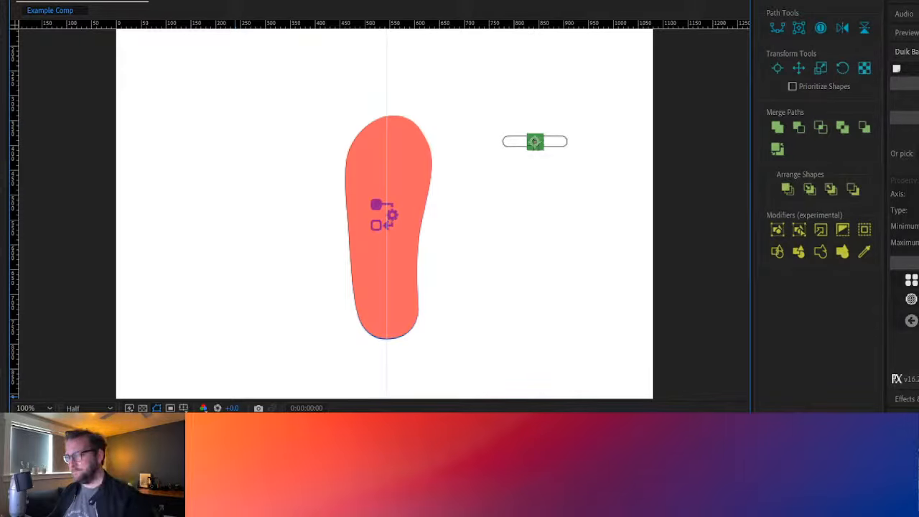
{"action": "left_click", "coordinate": [388, 227]}
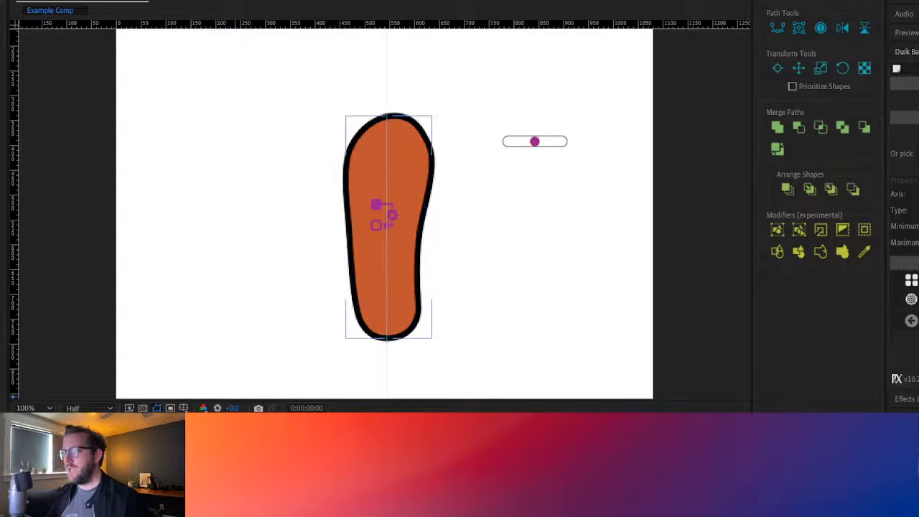
Set the End of Trim Paths 1 on the stroked shoe bottom layer to about 91%
{"action": "left_click", "coordinate": [350, 227]}
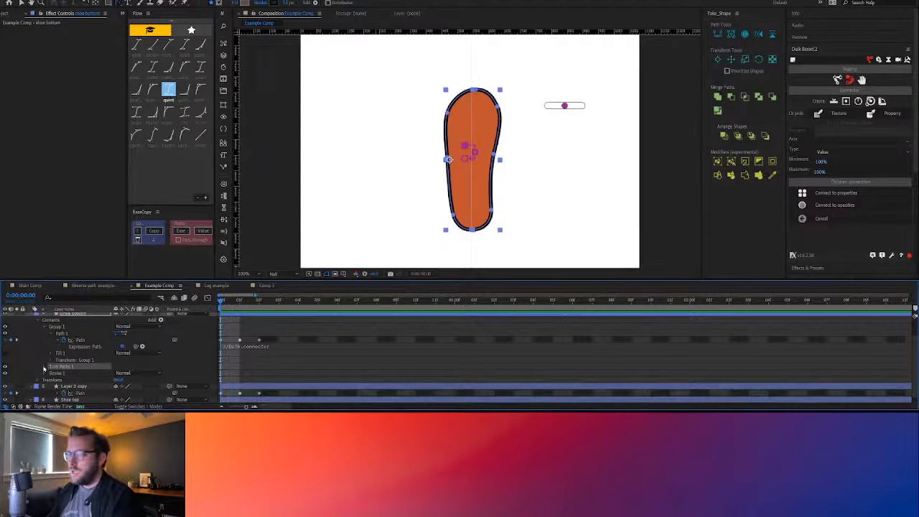
{"action": "left_click", "coordinate": [45, 368]}
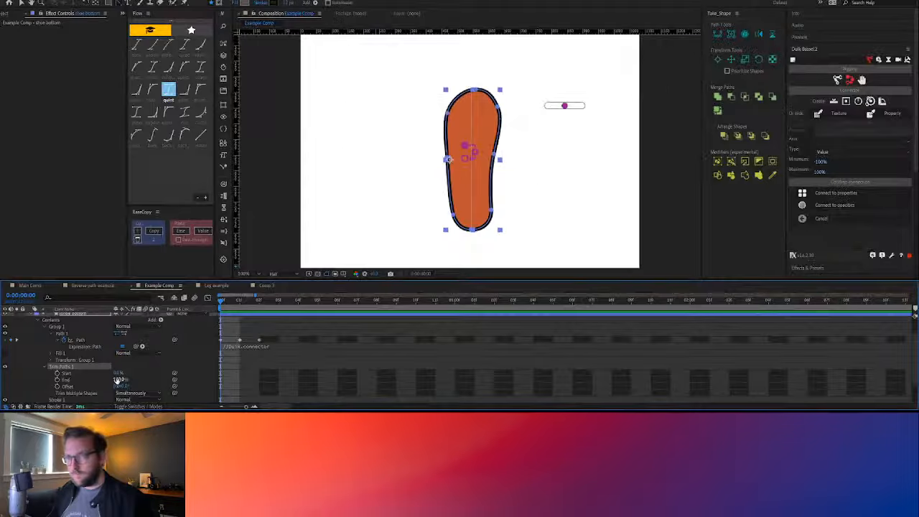
{"action": "left_click_drag", "start_coordinate": [119, 380], "coordinate": [116, 380]}
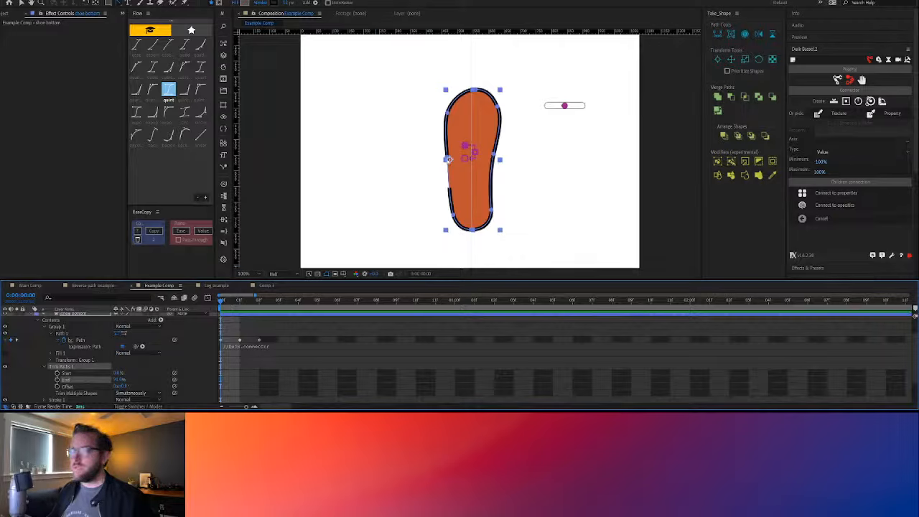
Centre the shoe bottom layer's anchor point within its shape
{"action": "left_click", "coordinate": [449, 163]}
{"action": "left_click", "coordinate": [580, 195], "text": "ctrl"}
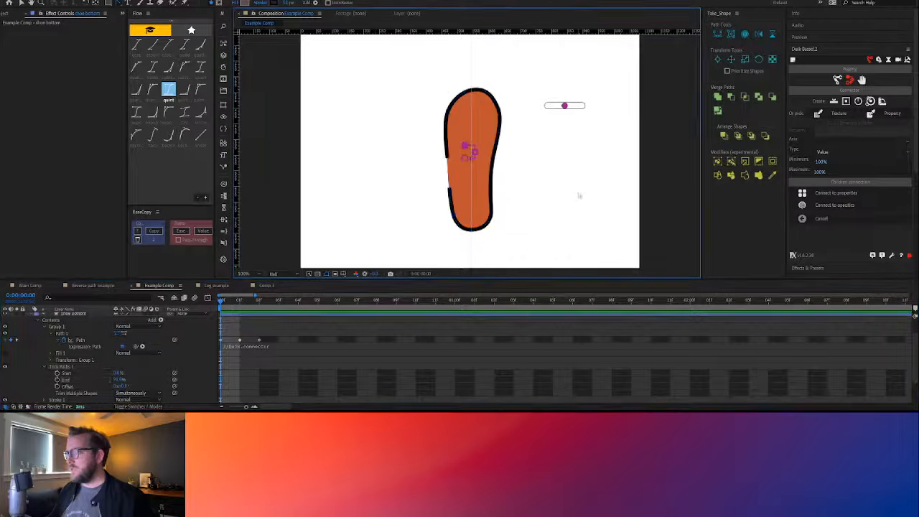
{"action": "left_click", "coordinate": [482, 184]}
{"action": "key", "text": "ctrl+alt+Home"}
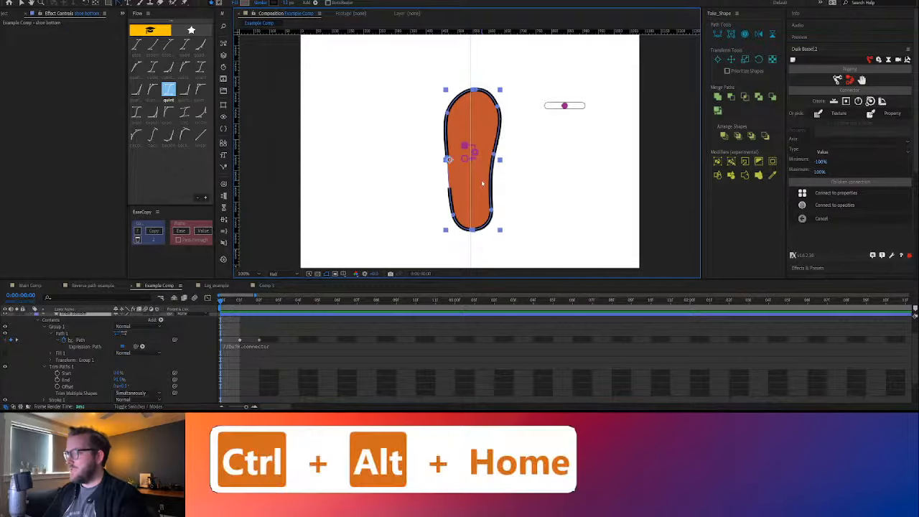
{"action": "left_click", "coordinate": [572, 174]}
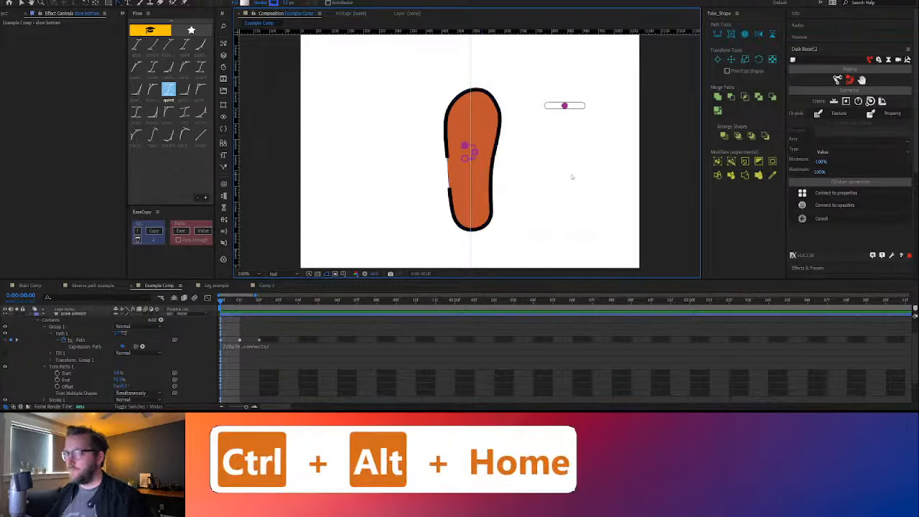
Set the Start of Trim Paths 1 on shoe bottom to 10% to widen the gap in its outline
{"action": "scroll", "coordinate": [452, 173], "scroll_direction": "up", "scroll_amount": 1}
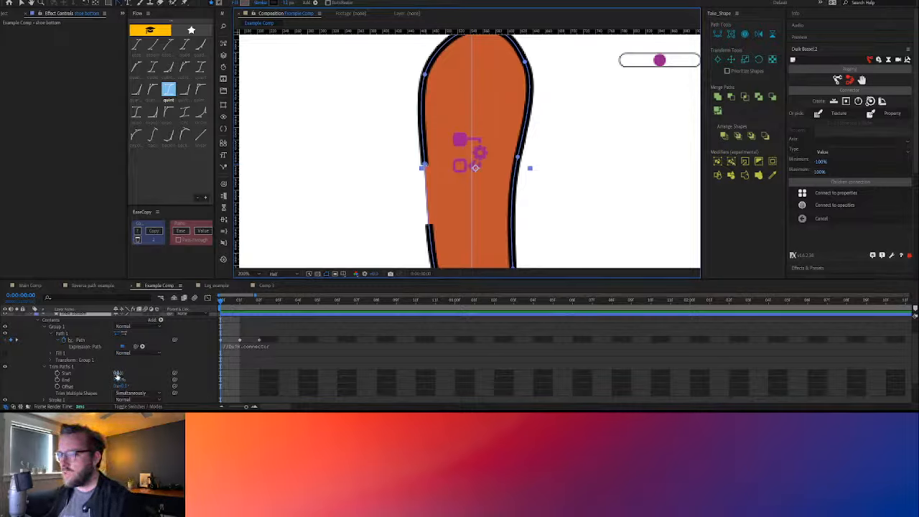
{"action": "left_click_drag", "start_coordinate": [117, 374], "coordinate": [120, 376]}
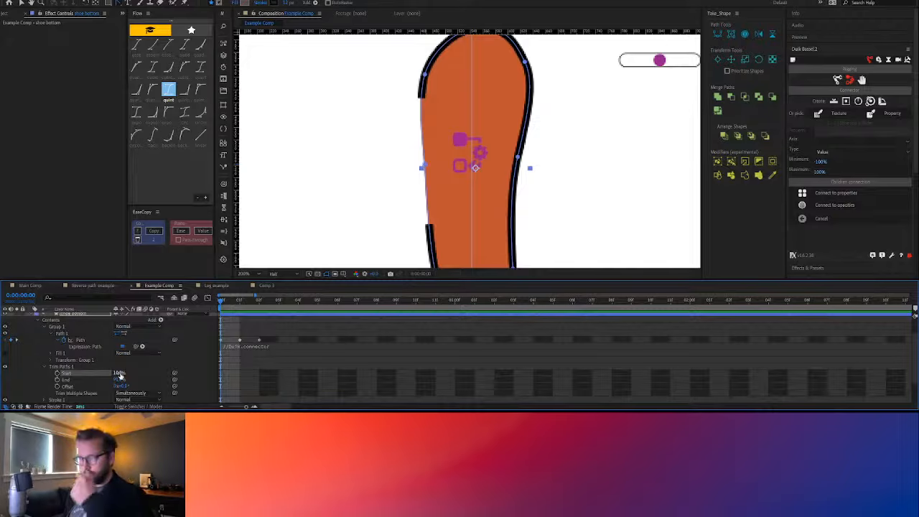
{"action": "key", "text": "comma"}
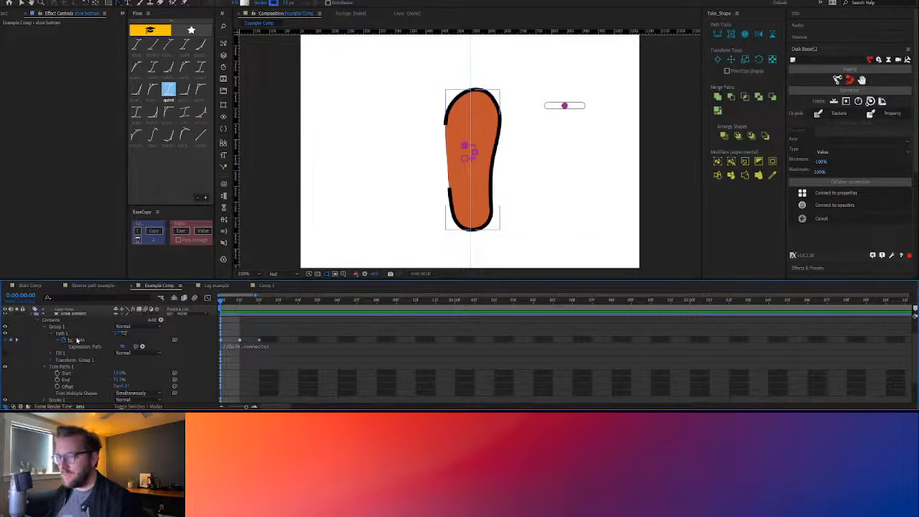
Show shoe bottom's keyframed properties and turn off the Path expressions on shoe bottom, Layer 2 copy and Shoe top
{"action": "key", "text": "u"}
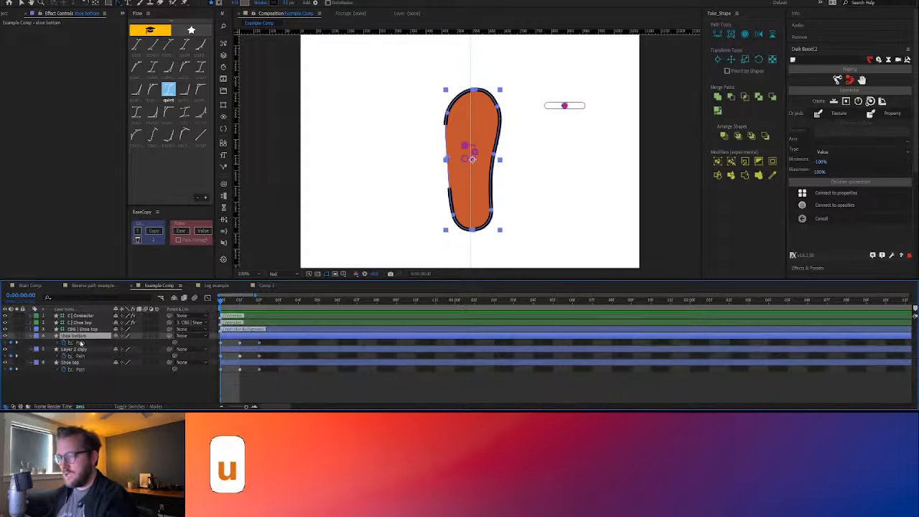
{"action": "left_click", "coordinate": [79, 342]}
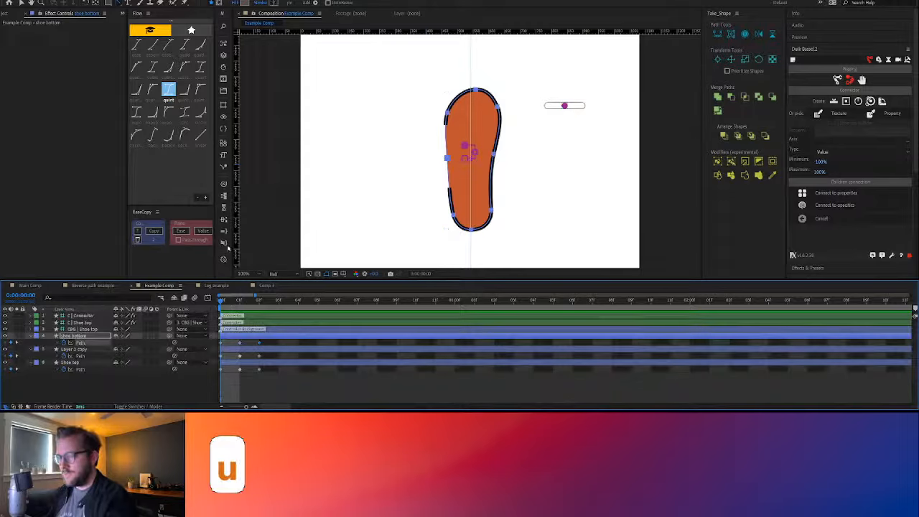
{"action": "left_click", "coordinate": [79, 355], "text": "shift"}
{"action": "left_click", "coordinate": [79, 369], "text": "shift"}
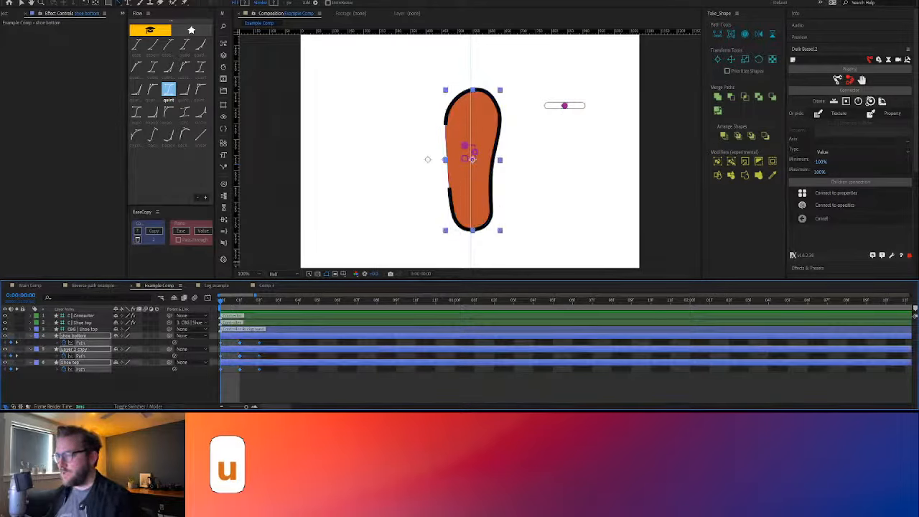
{"action": "left_click", "coordinate": [223, 243]}
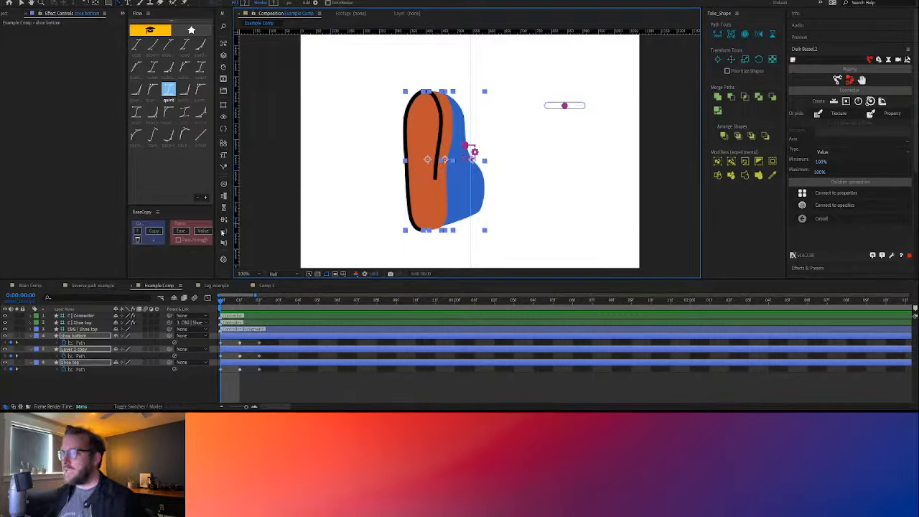
Turn on the Path expressions on shoe bottom, Layer 2 copy and Shoe top
{"action": "left_click", "coordinate": [81, 343]}
{"action": "left_click", "coordinate": [81, 356], "text": "ctrl"}
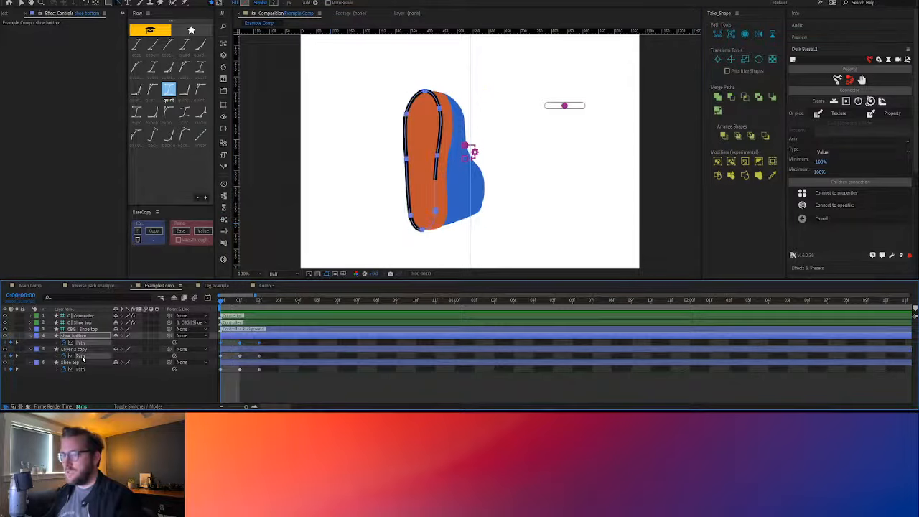
{"action": "left_click", "coordinate": [79, 371], "text": "ctrl"}
{"action": "left_click", "coordinate": [223, 231]}
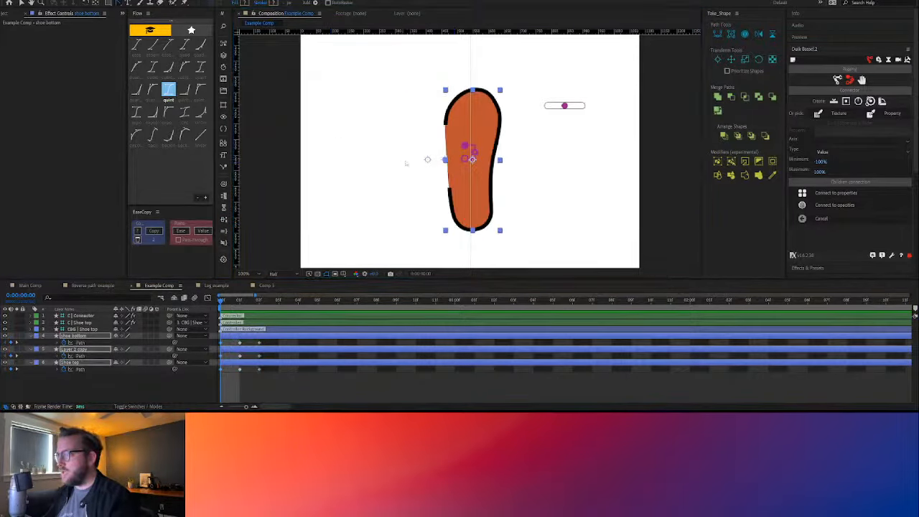
Try to pull the middle point on the left side of shoe bottom's path outward, and undo the edit
{"action": "left_click", "coordinate": [85, 343]}
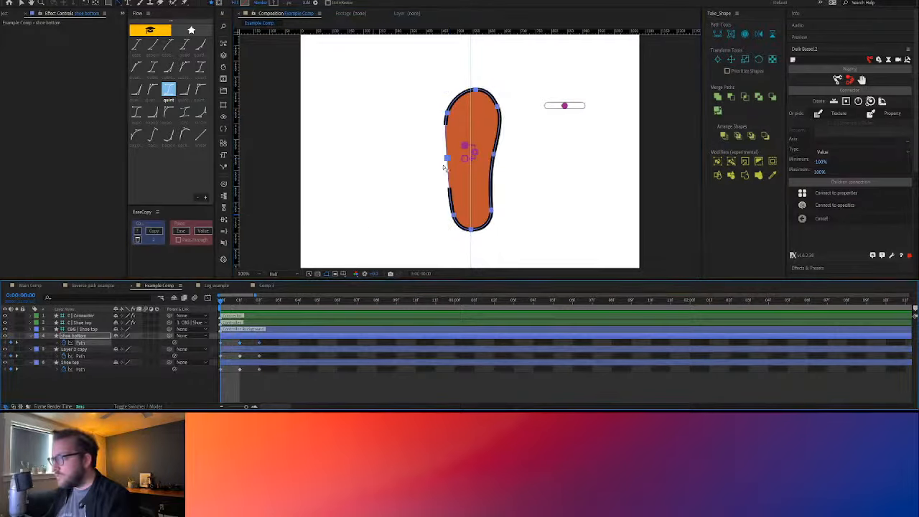
{"action": "left_click_drag", "start_coordinate": [446, 160], "coordinate": [410, 159]}
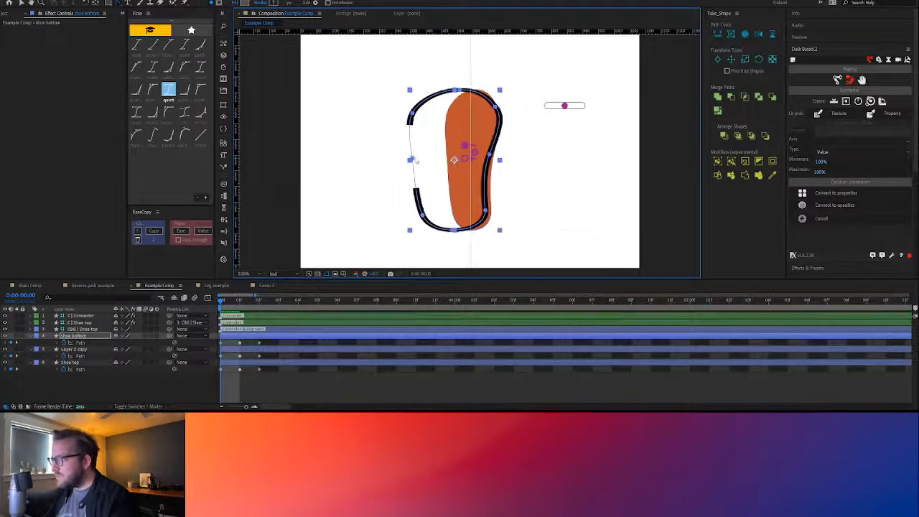
{"action": "key", "text": "ctrl+z"}
{"action": "key", "text": "ctrl+z"}
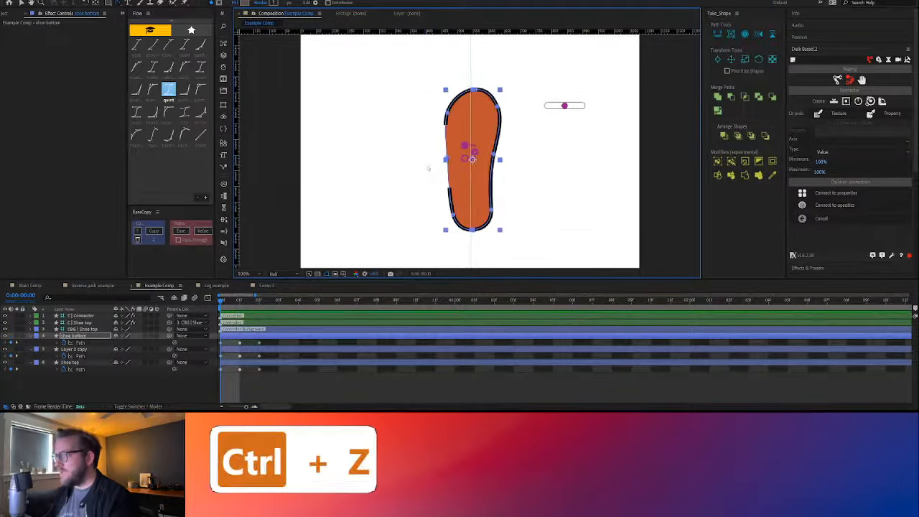
Turn the Path expressions on all three shoe layers back off
{"action": "left_click", "coordinate": [76, 349]}
{"action": "left_click", "coordinate": [80, 368]}
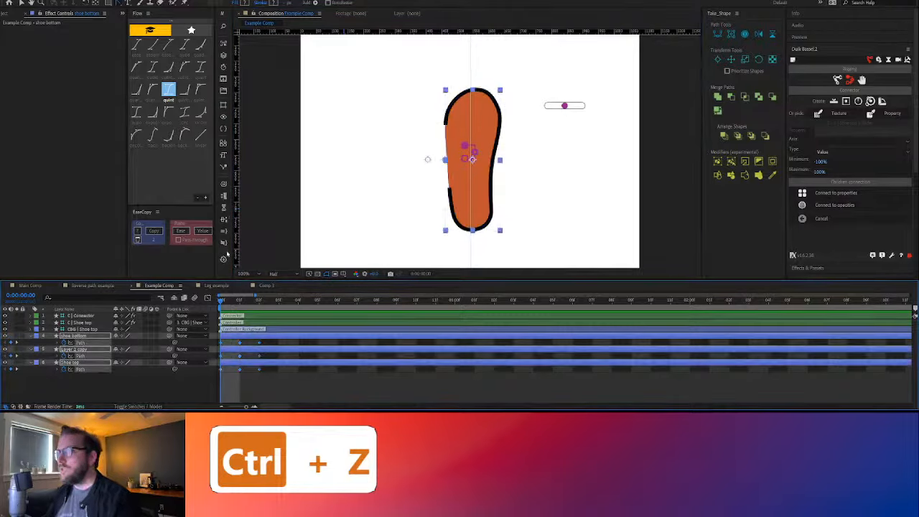
{"action": "key", "text": "ctrl+z"}
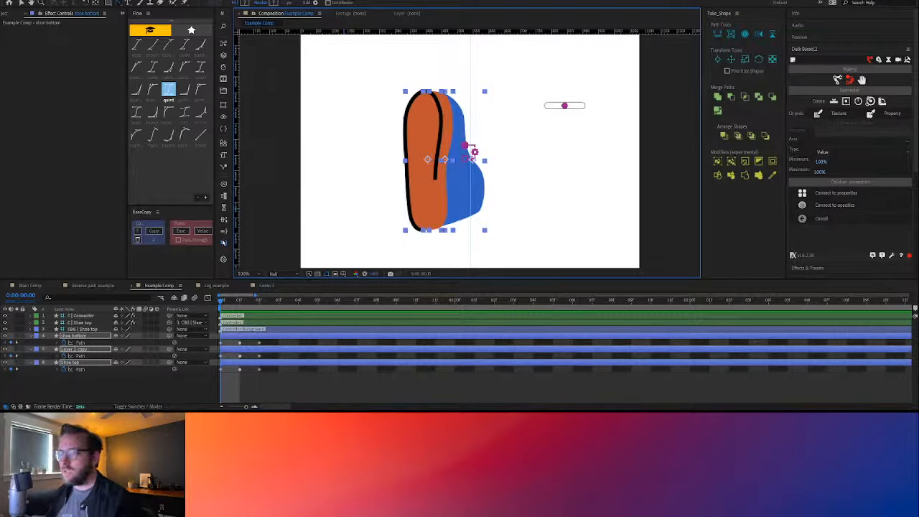
Reveal shoe bottom's Path expression and switch it on and off repeatedly to compare the outline, leaving it off
{"action": "left_click", "coordinate": [58, 343]}
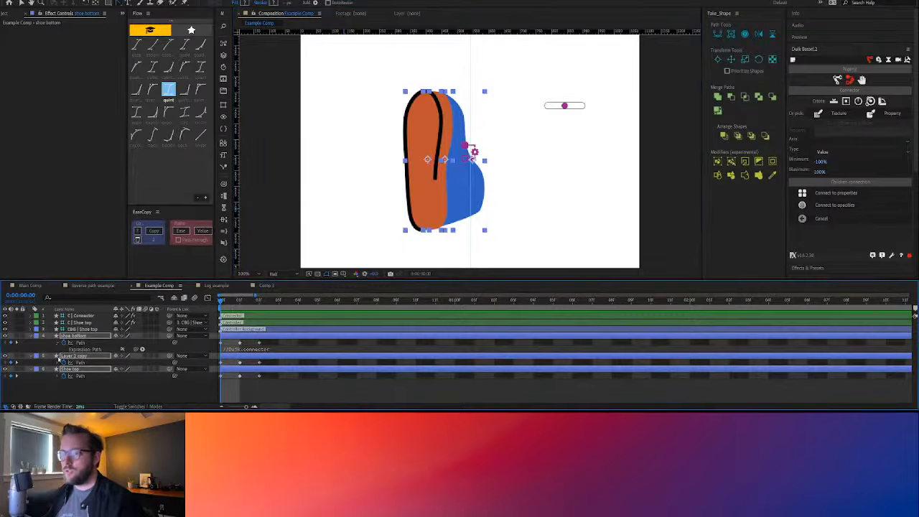
{"action": "left_click", "coordinate": [123, 349]}
{"action": "left_click", "coordinate": [123, 350]}
{"action": "left_click", "coordinate": [123, 350]}
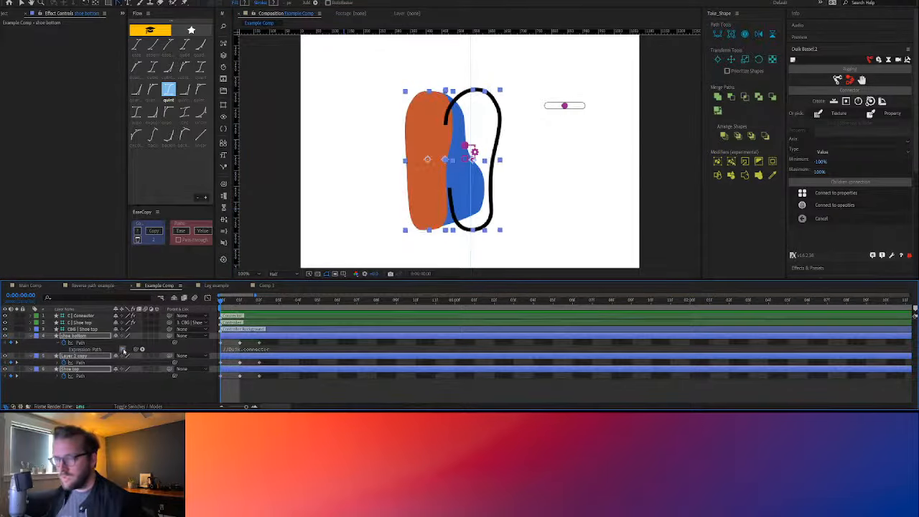
{"action": "left_click", "coordinate": [123, 350]}
{"action": "left_click", "coordinate": [123, 349]}
{"action": "left_click", "coordinate": [122, 350]}
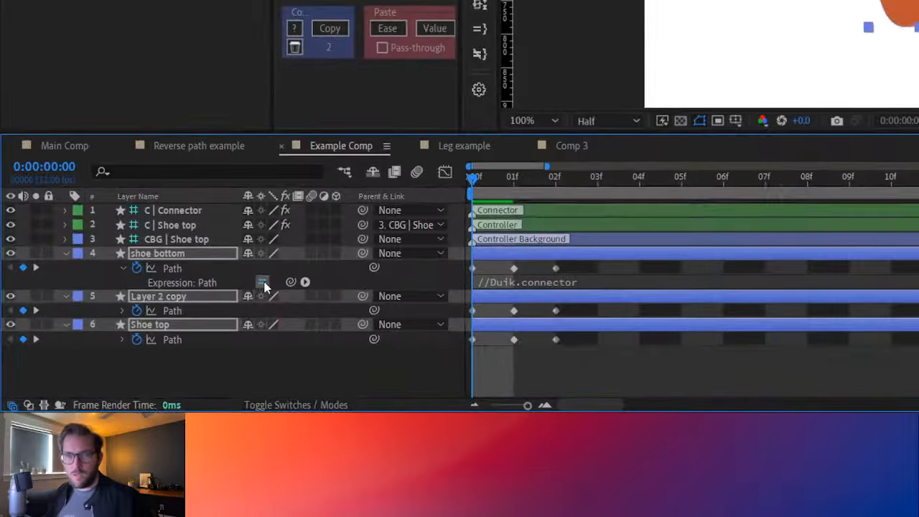
{"action": "left_click", "coordinate": [263, 283]}
{"action": "left_click", "coordinate": [263, 283]}
{"action": "left_click", "coordinate": [262, 283]}
{"action": "left_click", "coordinate": [263, 282]}
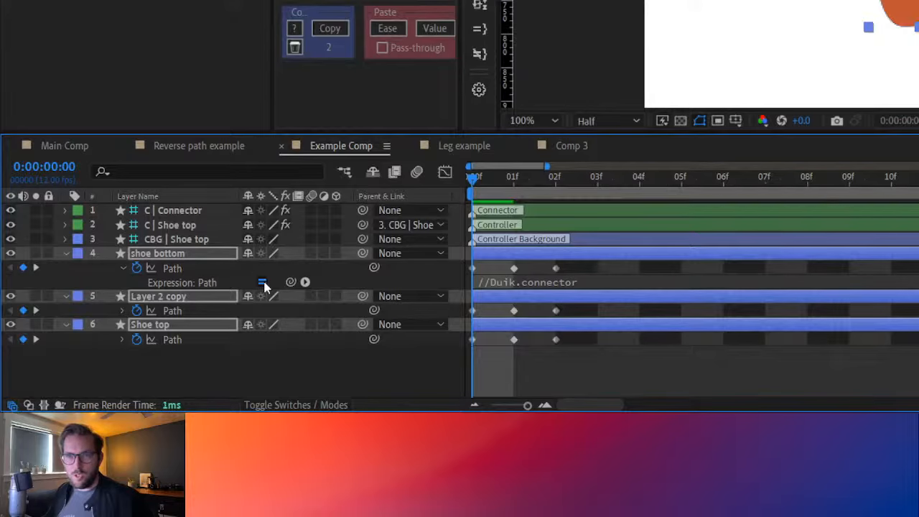
{"action": "left_click", "coordinate": [263, 283]}
{"action": "left_click", "coordinate": [262, 282]}
{"action": "left_click", "coordinate": [264, 284]}
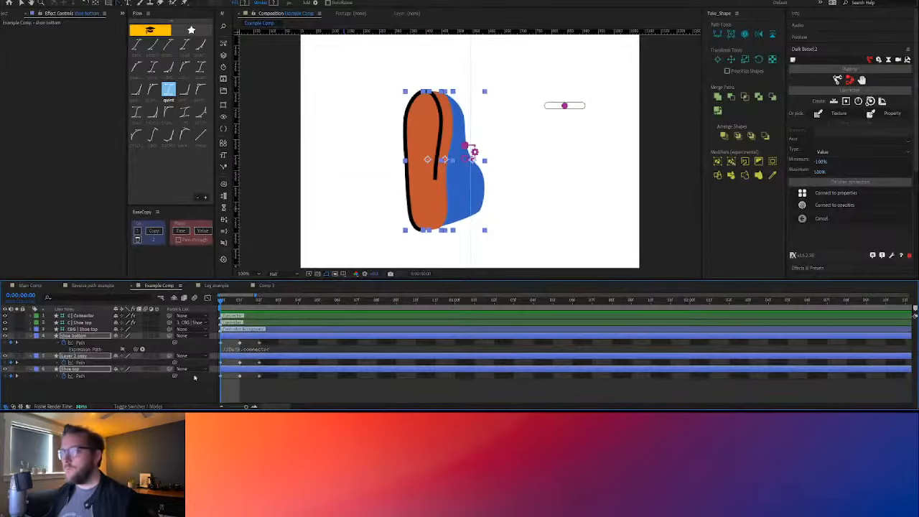
Make the topmost point of shoe bottom's path its first vertex at frame 0
{"action": "left_click", "coordinate": [77, 342]}
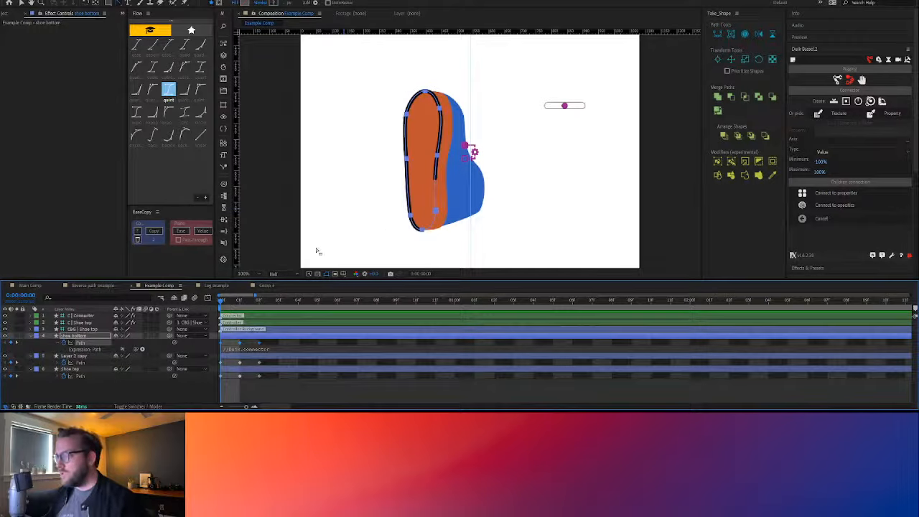
{"action": "left_click", "coordinate": [120, 4]}
{"action": "left_click", "coordinate": [356, 178]}
{"action": "left_click", "coordinate": [435, 214]}
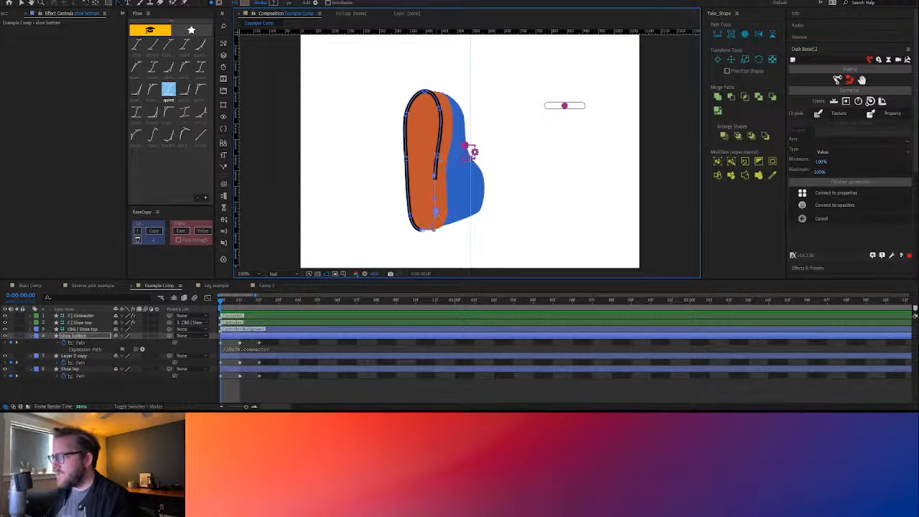
{"action": "left_click", "coordinate": [457, 253]}
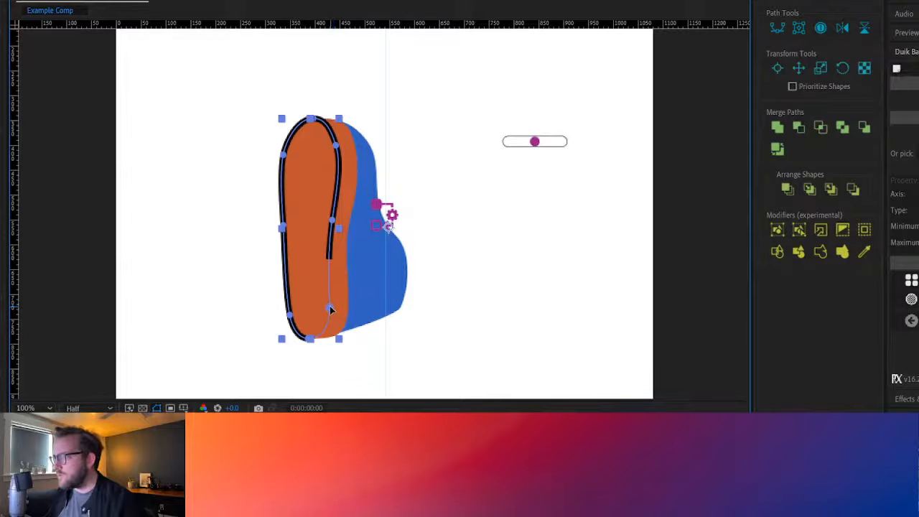
{"action": "left_click", "coordinate": [330, 307]}
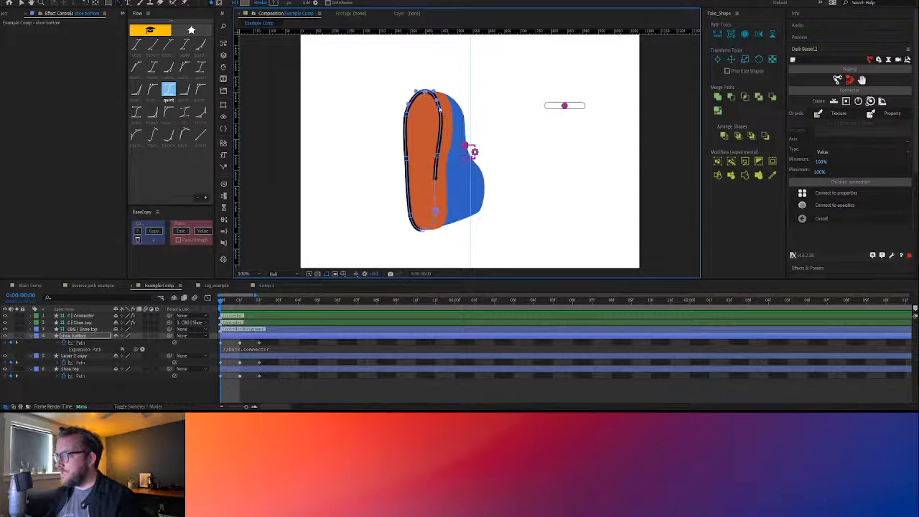
{"action": "left_click", "coordinate": [556, 154]}
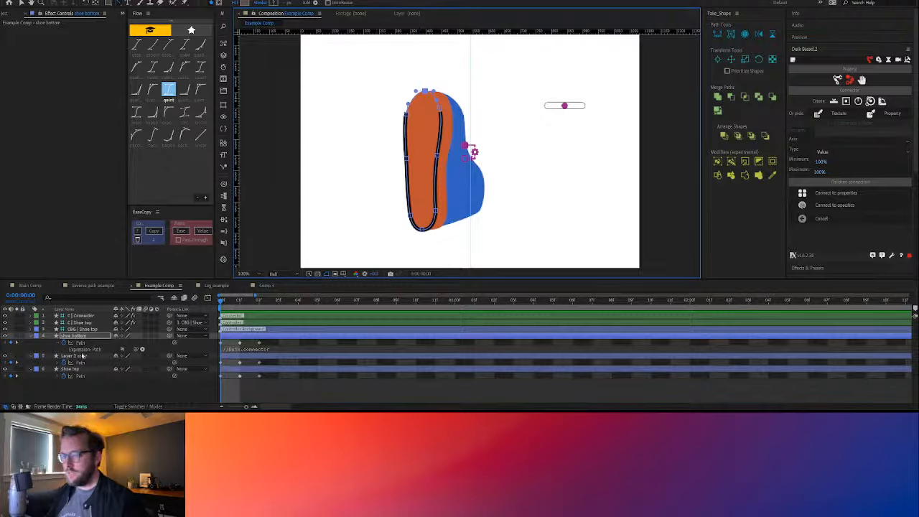
Reveal shoe bottom's modified properties and set Trim Paths 1 to Start 0% and End 100%
{"action": "key", "text": "u"}
{"action": "key", "text": "u"}
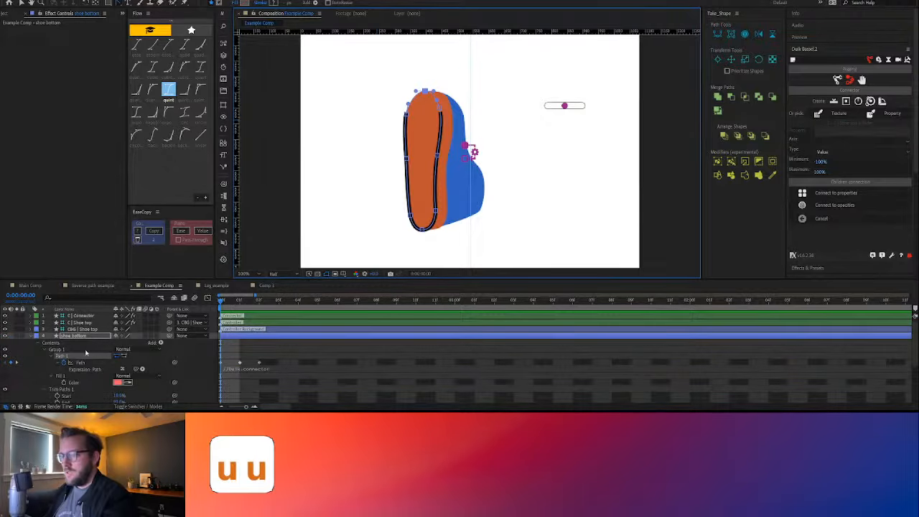
{"action": "scroll", "coordinate": [129, 380], "scroll_direction": "down", "scroll_amount": 5}
{"action": "scroll", "coordinate": [119, 376], "scroll_direction": "up", "scroll_amount": 5}
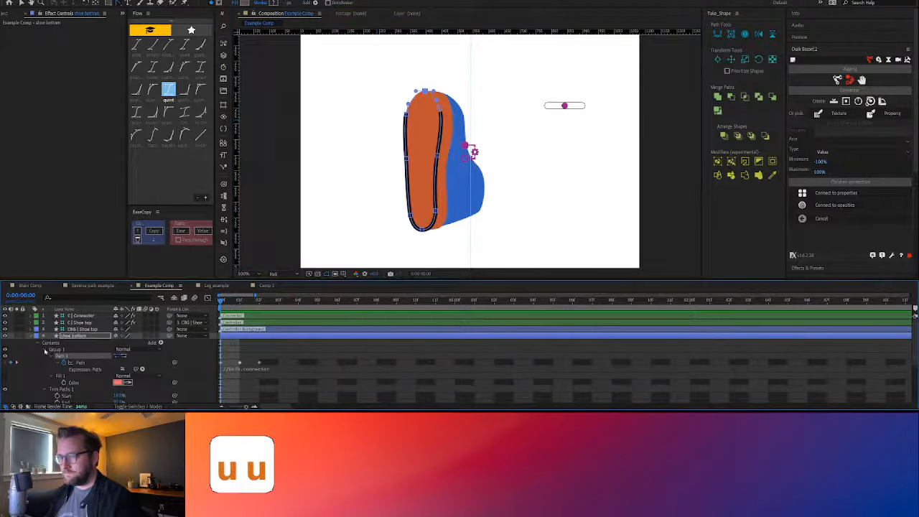
{"action": "left_click", "coordinate": [57, 375]}
{"action": "scroll", "coordinate": [54, 367], "scroll_direction": "down", "scroll_amount": 3}
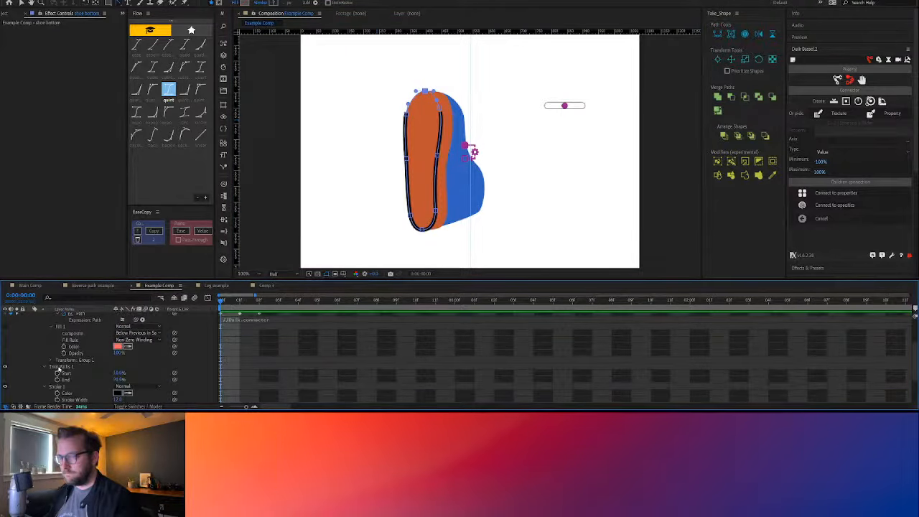
{"action": "mouse_move", "coordinate": [119, 380]}
{"action": "left_mouse_down"}
{"action": "mouse_move", "coordinate": [129, 376]}
{"action": "mouse_move", "coordinate": [113, 374]}
{"action": "left_mouse_up"}
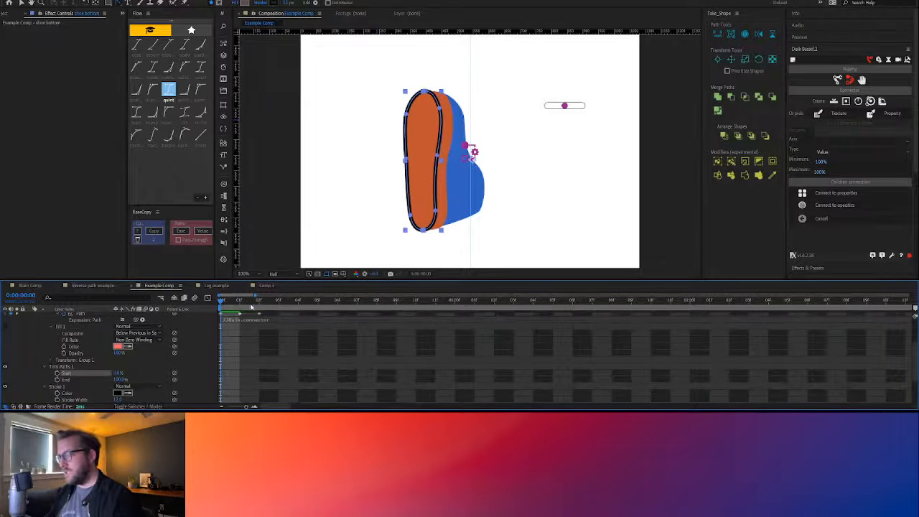
Make the topmost point the first vertex of shoe bottom's path at frame 1, and check that point at frames 2 and 0
{"action": "scroll", "coordinate": [267, 315], "scroll_direction": "up", "scroll_amount": 3}
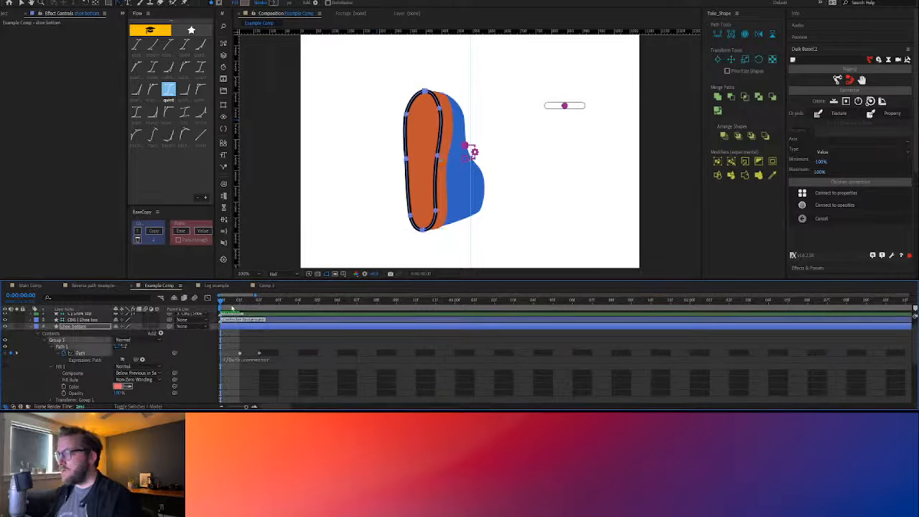
{"action": "key", "text": "v"}
{"action": "left_click", "coordinate": [427, 129]}
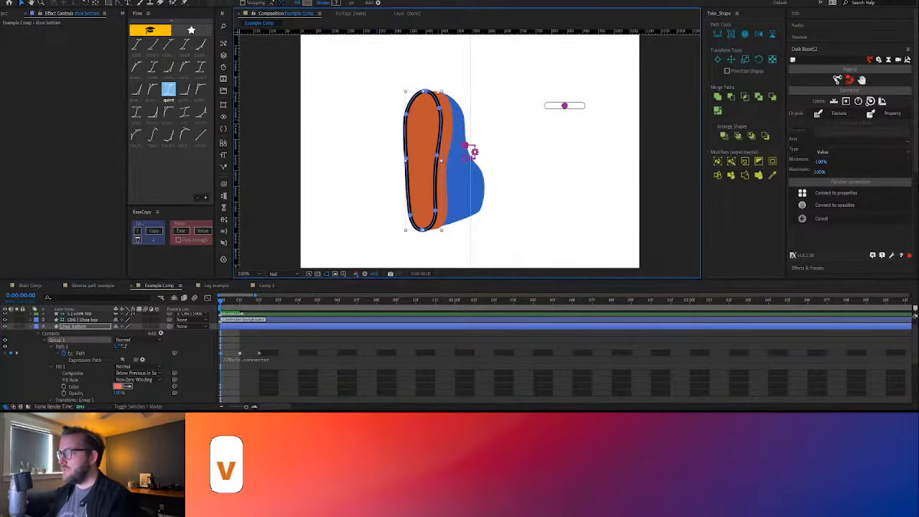
{"action": "double_click", "coordinate": [425, 92]}
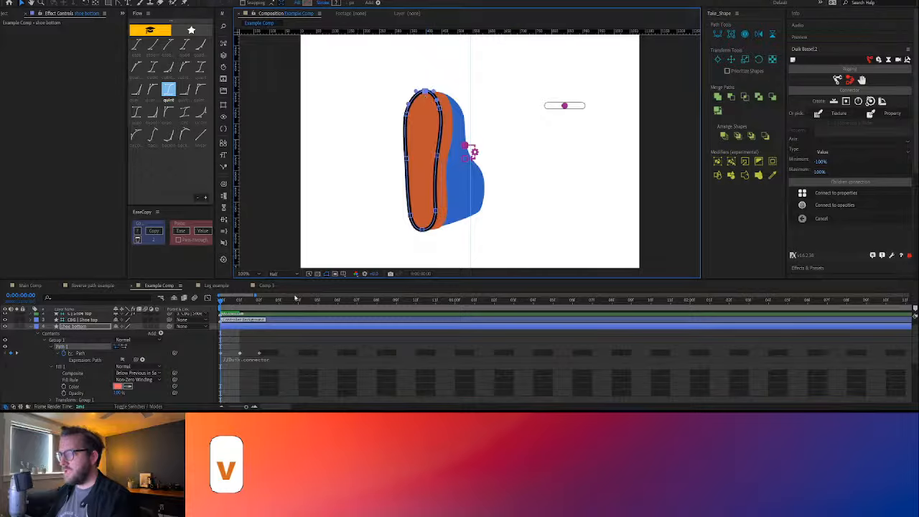
{"action": "left_click", "coordinate": [239, 301]}
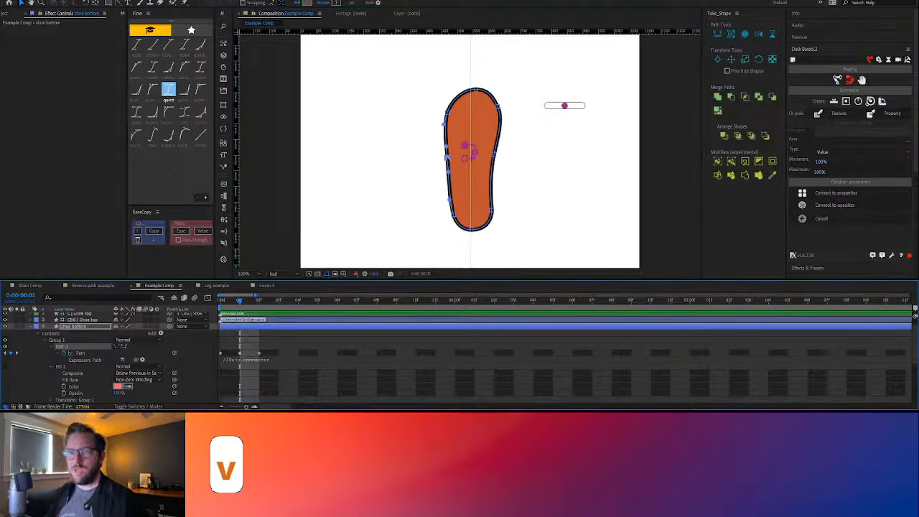
{"action": "left_click", "coordinate": [476, 91]}
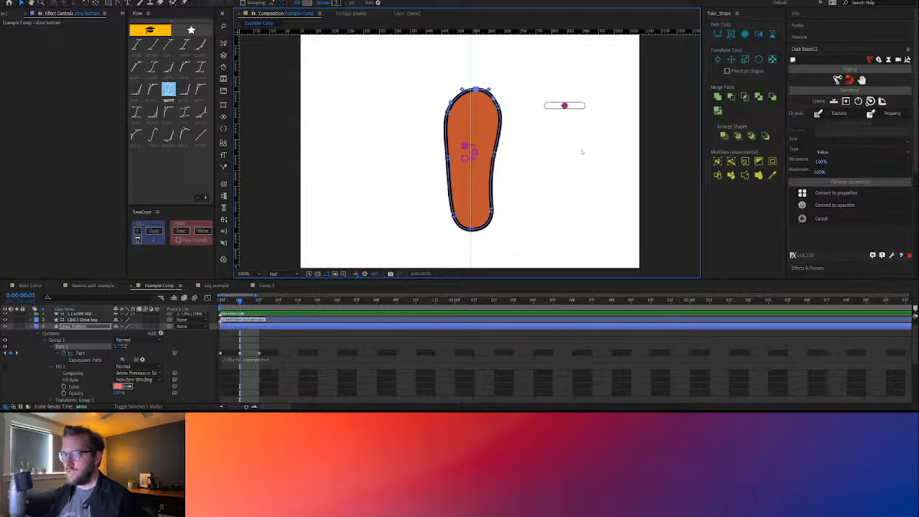
{"action": "left_click", "coordinate": [258, 307]}
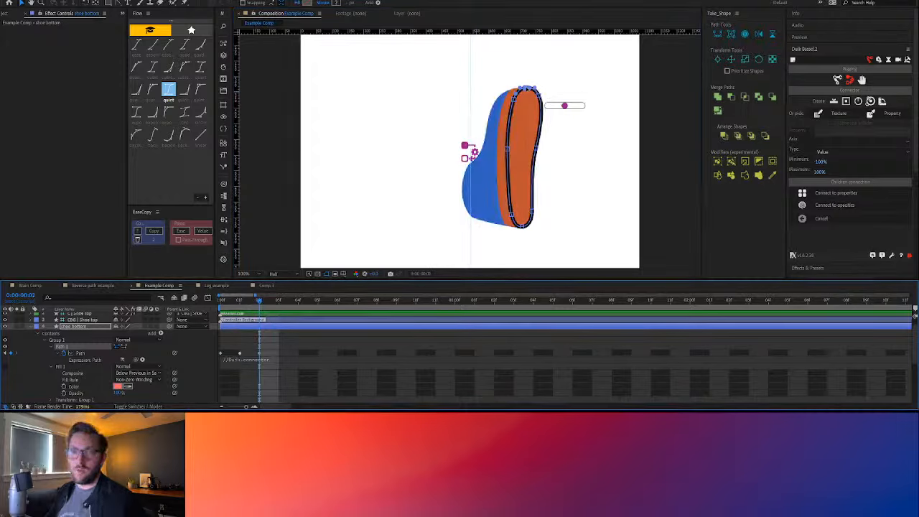
{"action": "left_click_drag", "start_coordinate": [257, 307], "coordinate": [228, 305]}
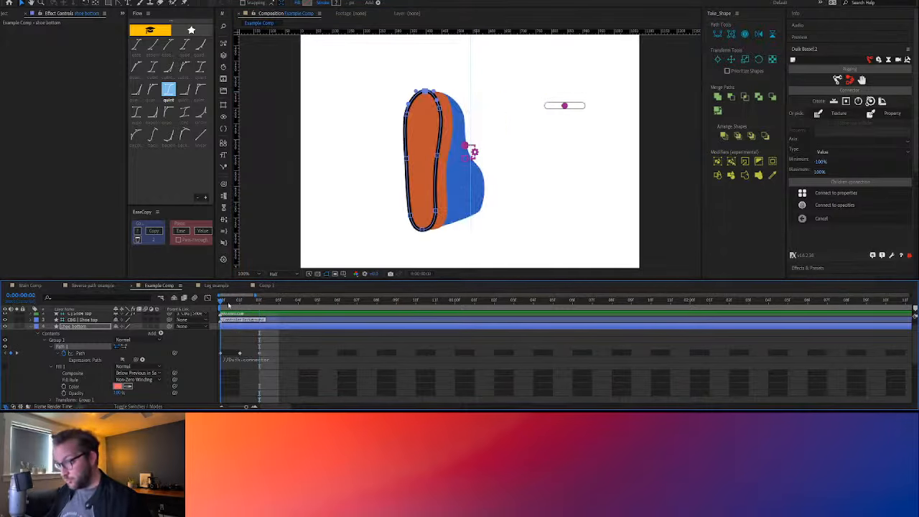
Show only shoe bottom's keyframed properties and re-enable the Path expressions on shoe bottom, Layer 2 copy and Shoe top
{"action": "left_click", "coordinate": [52, 347]}
{"action": "left_click", "coordinate": [51, 352]}
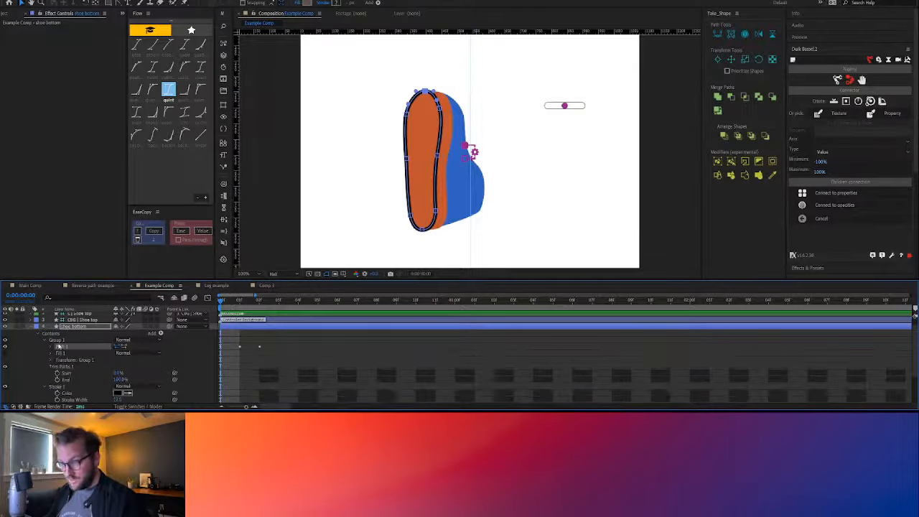
{"action": "left_click", "coordinate": [70, 328]}
{"action": "key", "text": "u"}
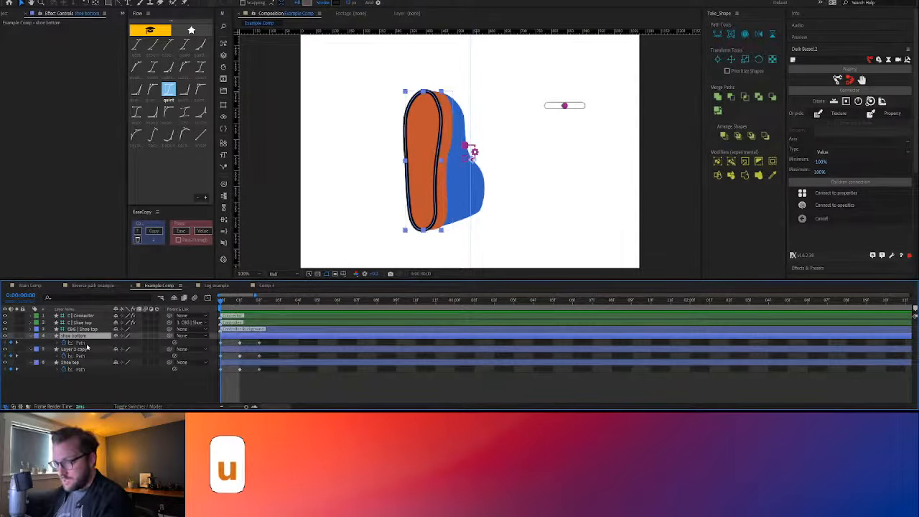
{"action": "left_click", "coordinate": [83, 350], "text": "shift"}
{"action": "left_click", "coordinate": [83, 363], "text": "shift"}
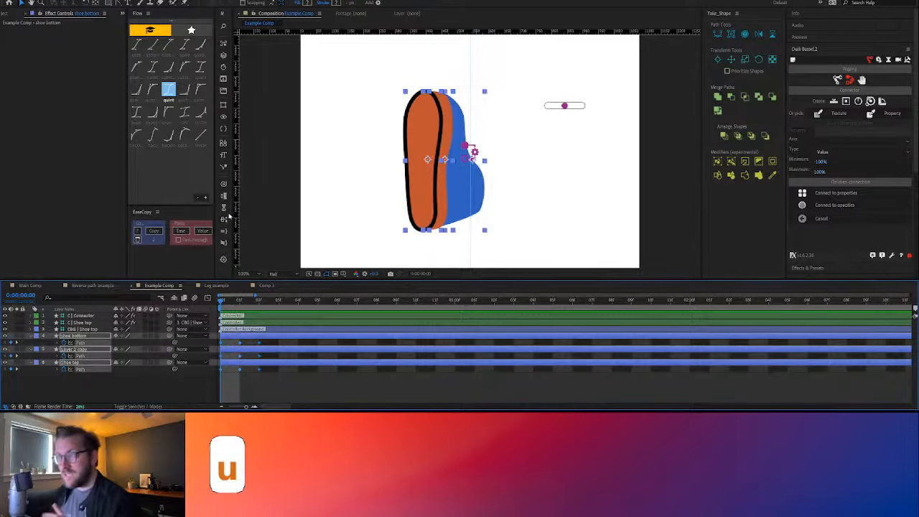
{"action": "left_click", "coordinate": [224, 233]}
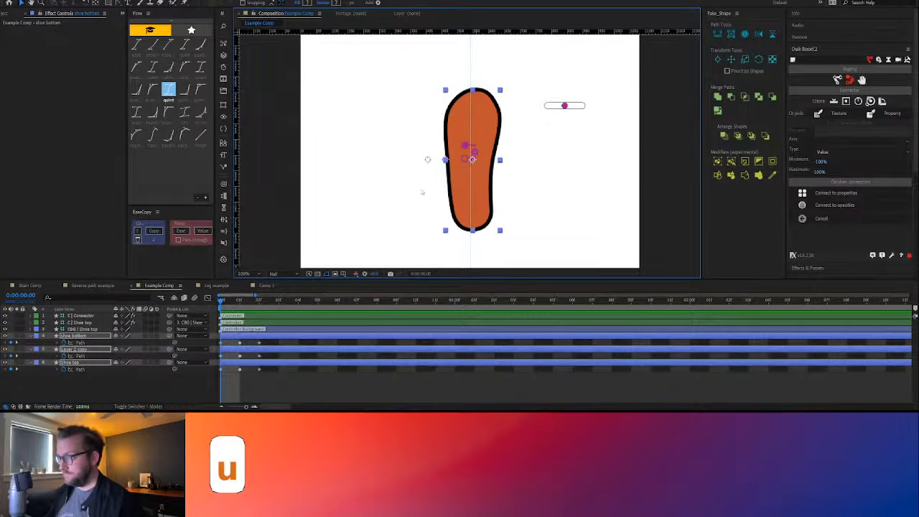
Test the shoe morph by sliding the C | Shoe top controller partway left, and go to frame 1
{"action": "left_click", "coordinate": [564, 106]}
{"action": "mouse_move", "coordinate": [564, 105]}
{"action": "left_mouse_down"}
{"action": "mouse_move", "coordinate": [582, 106]}
{"action": "mouse_move", "coordinate": [546, 106]}
{"action": "mouse_move", "coordinate": [556, 106]}
{"action": "left_mouse_up"}
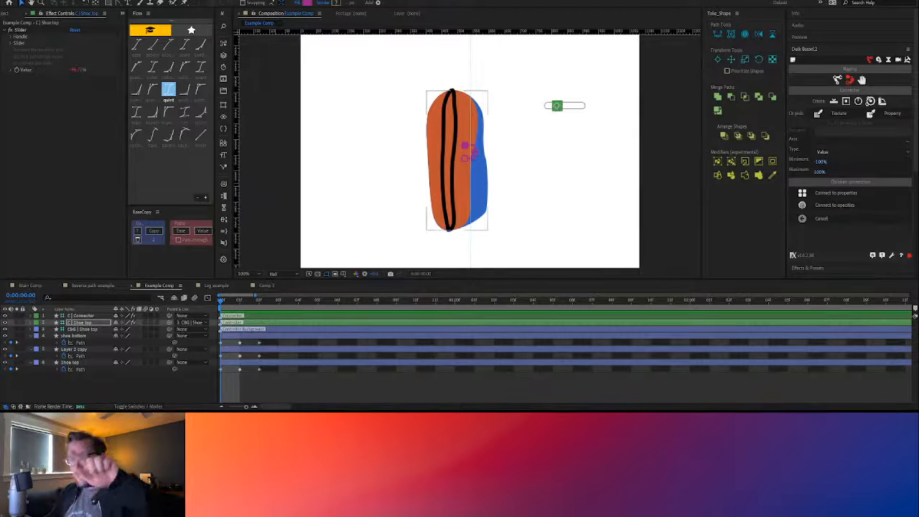
{"action": "left_click", "coordinate": [240, 300]}
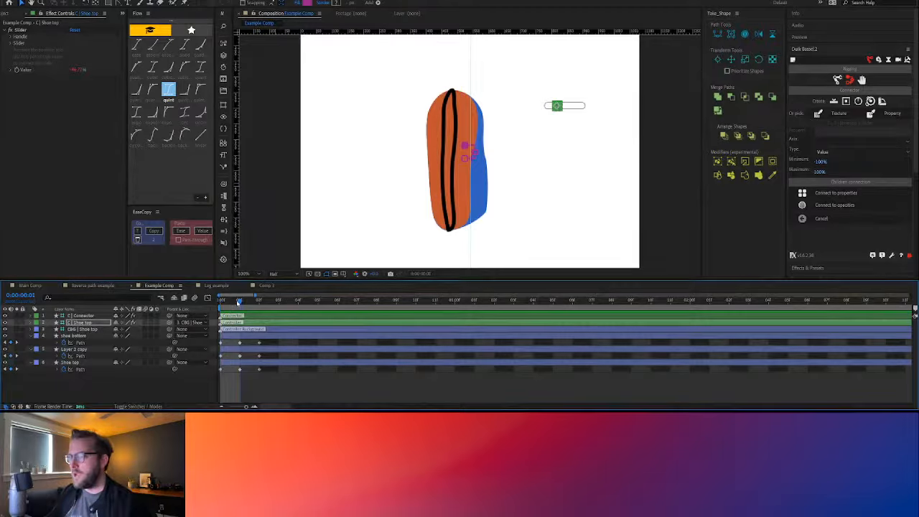
{"action": "left_click", "coordinate": [609, 109]}
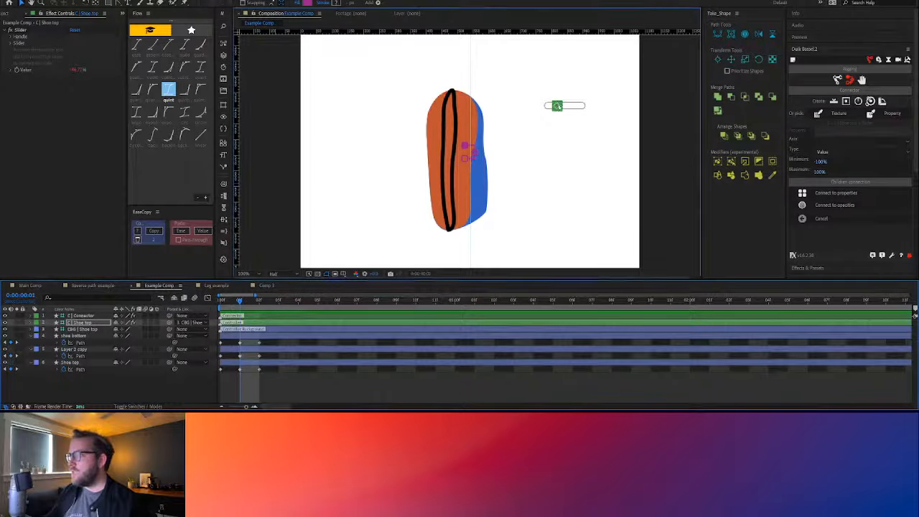
Return the C | Shoe top controller to the centre and set shoe bottom's Trim Paths 1 to Start 9% and End 94%
{"action": "left_click_drag", "start_coordinate": [558, 106], "coordinate": [565, 106]}
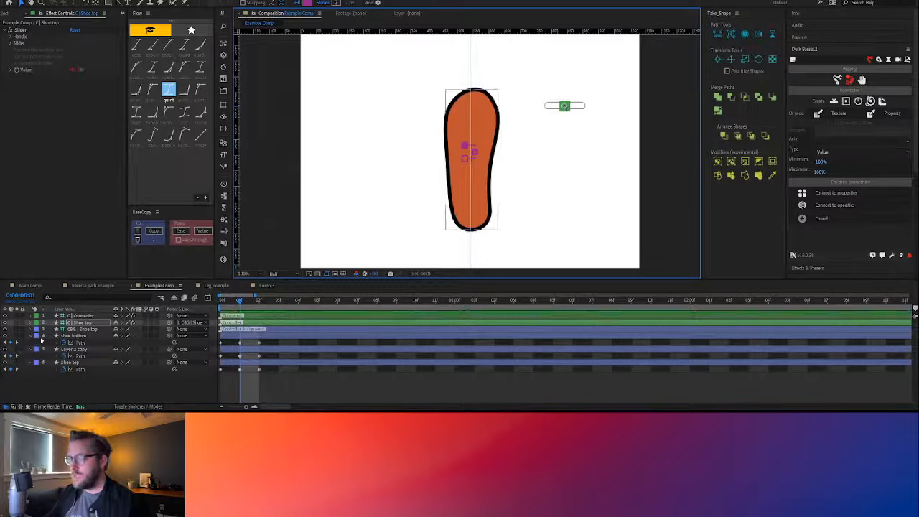
{"action": "left_click", "coordinate": [31, 336]}
{"action": "left_click", "coordinate": [31, 336]}
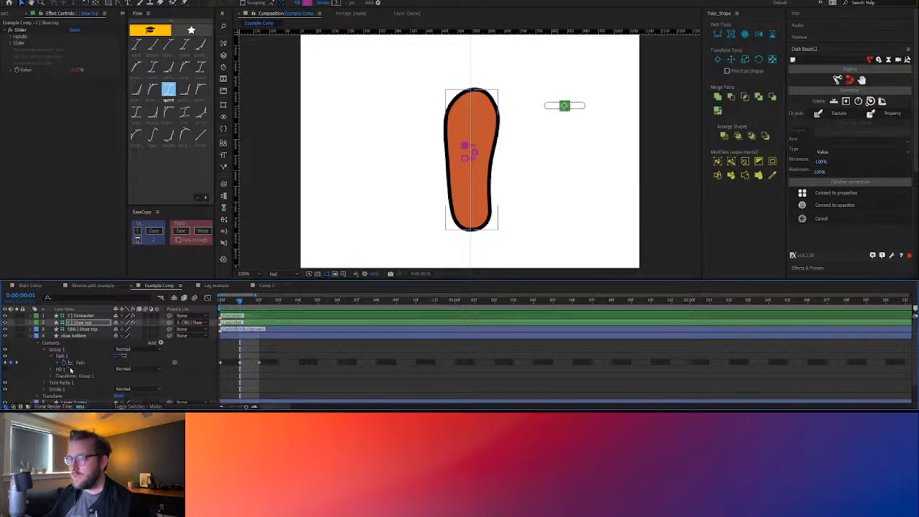
{"action": "left_click", "coordinate": [45, 384]}
{"action": "left_click_drag", "start_coordinate": [121, 386], "coordinate": [122, 380]}
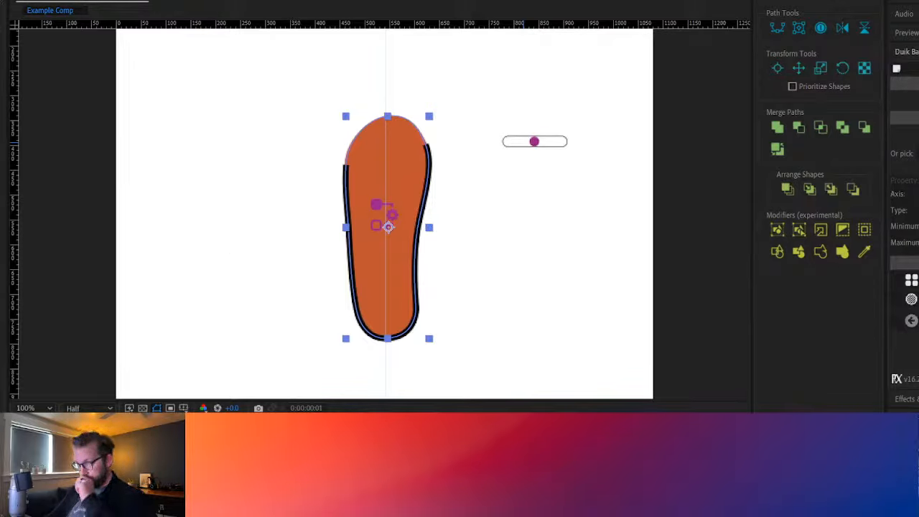
Test the trimmed outline by sliding the C | Shoe top controller fully left and back to the centre
{"action": "left_click", "coordinate": [536, 142]}
{"action": "left_click_drag", "start_coordinate": [535, 142], "coordinate": [506, 142]}
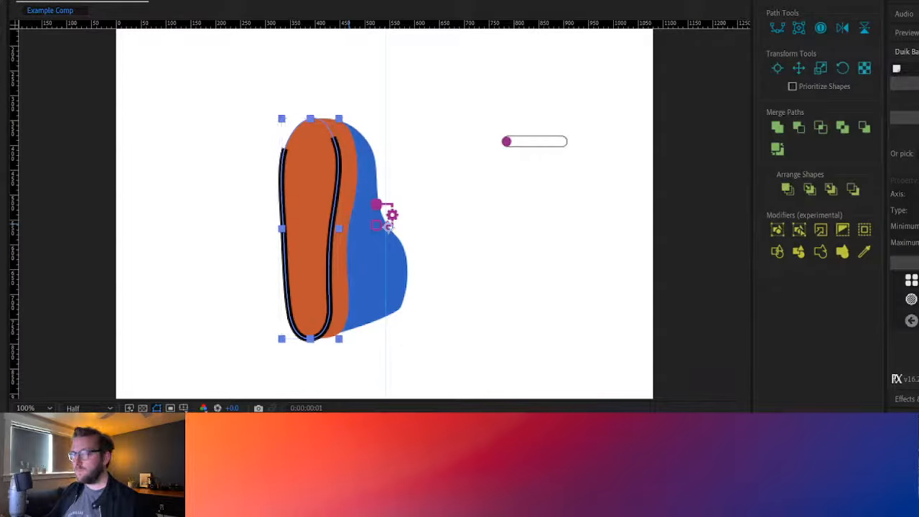
{"action": "left_click_drag", "start_coordinate": [511, 141], "coordinate": [542, 143]}
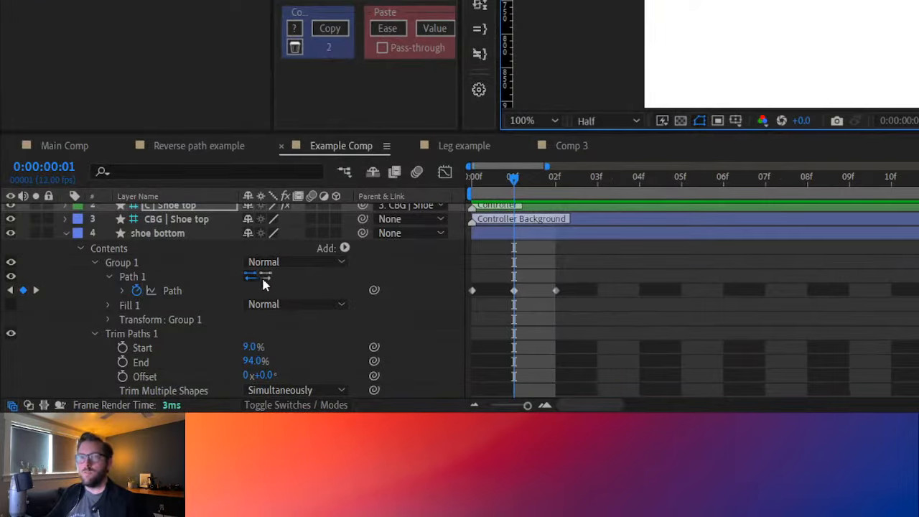
Reverse shoe bottom's Path 1 direction and restore it, and set the Trim Paths 1 End to 77%
{"action": "left_click", "coordinate": [264, 275]}
{"action": "left_click", "coordinate": [264, 276]}
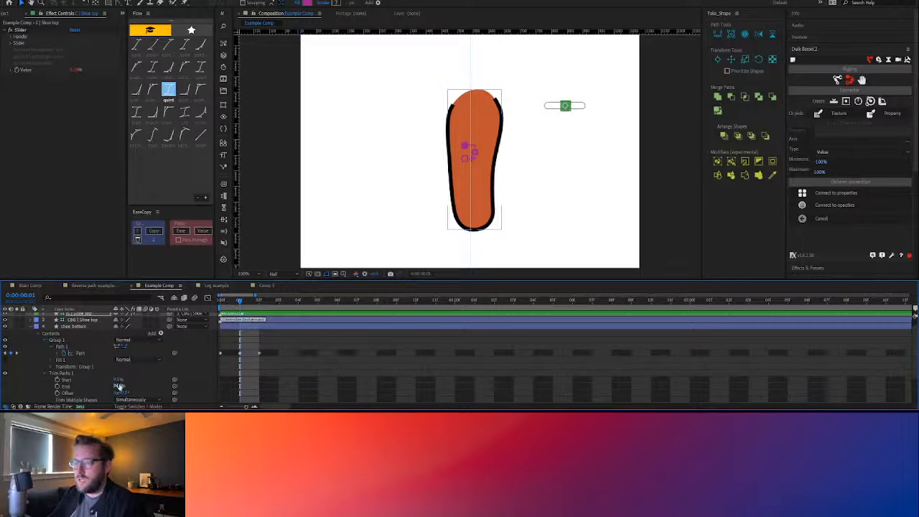
{"action": "left_click_drag", "start_coordinate": [121, 387], "coordinate": [115, 386]}
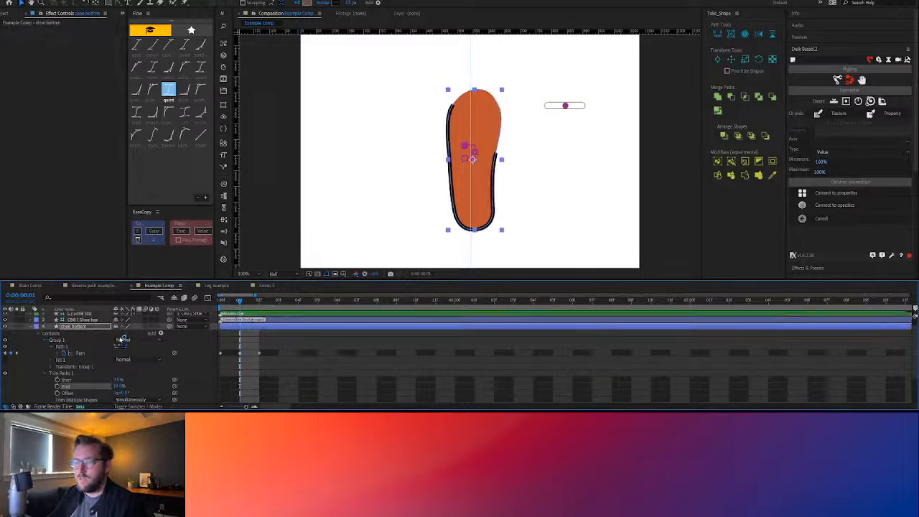
Compare the trimmed stroke by switching shoe bottom's Path 1 repeatedly between reversed and original direction, ending on the original
{"action": "left_click", "coordinate": [123, 346]}
{"action": "left_click", "coordinate": [120, 346]}
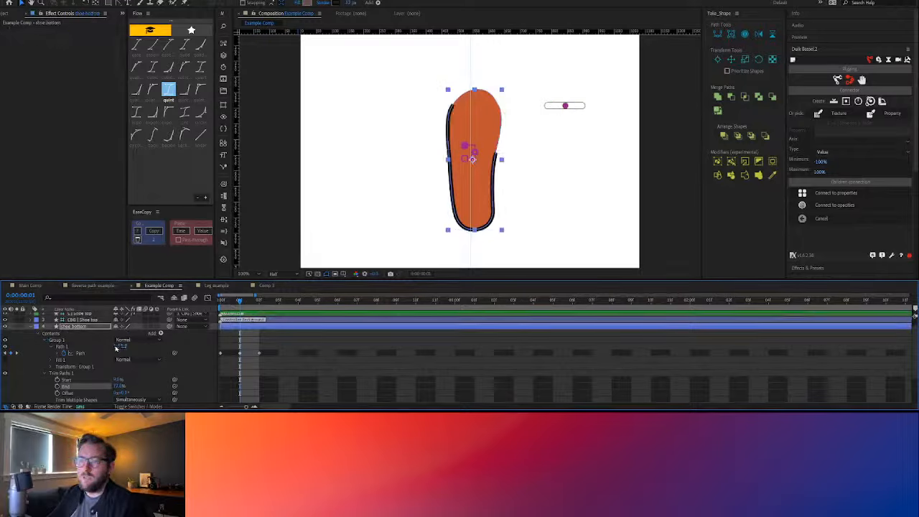
{"action": "left_click", "coordinate": [117, 348]}
{"action": "left_click", "coordinate": [123, 347]}
{"action": "left_click", "coordinate": [117, 347]}
{"action": "left_click", "coordinate": [123, 347]}
{"action": "left_click", "coordinate": [119, 347]}
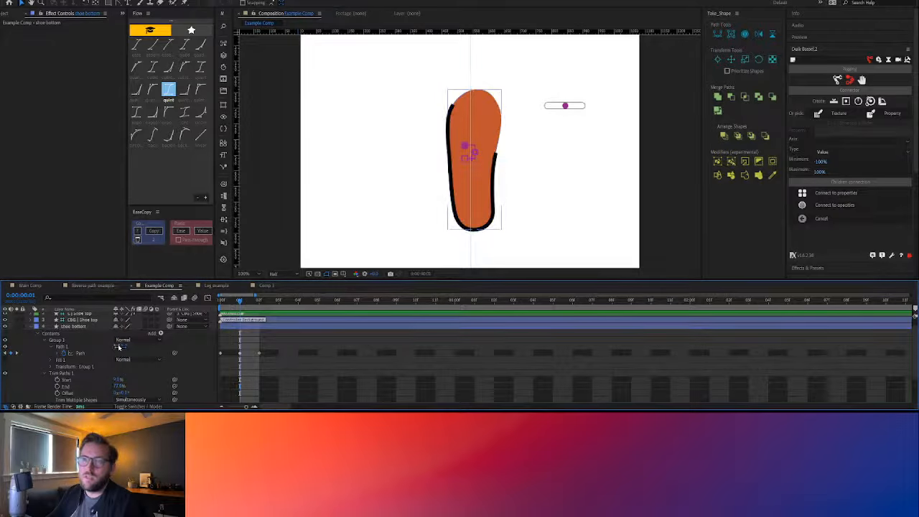
{"action": "left_click", "coordinate": [119, 348]}
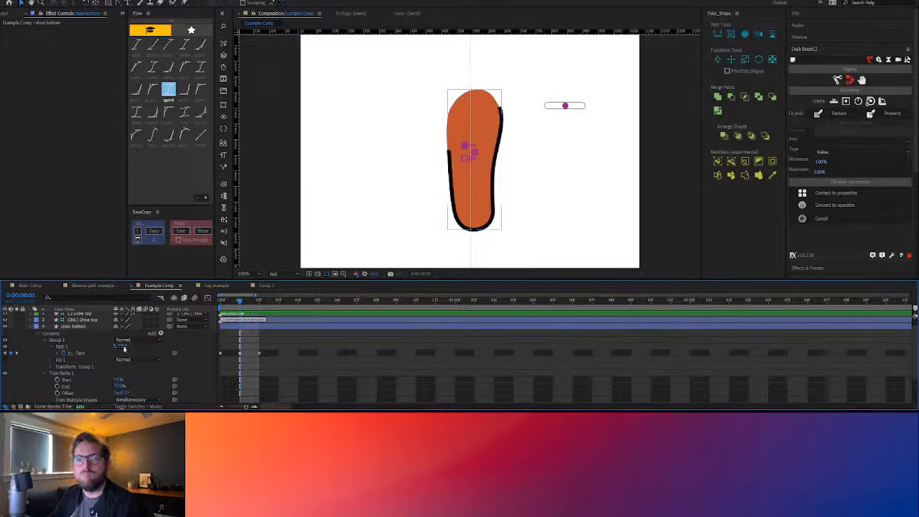
{"action": "left_click", "coordinate": [120, 347]}
{"action": "mouse_move", "coordinate": [564, 106]}
{"action": "left_mouse_down"}
{"action": "mouse_move", "coordinate": [546, 106]}
{"action": "mouse_move", "coordinate": [564, 106]}
{"action": "left_mouse_up"}
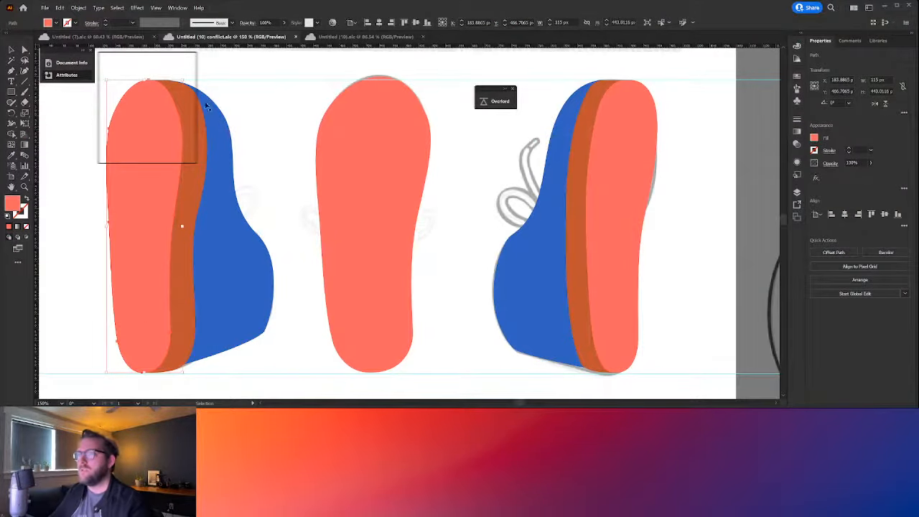
In Illustrator, show the Attributes options and make the pink sole of the left shoe a compound path
{"action": "left_click", "coordinate": [73, 76]}
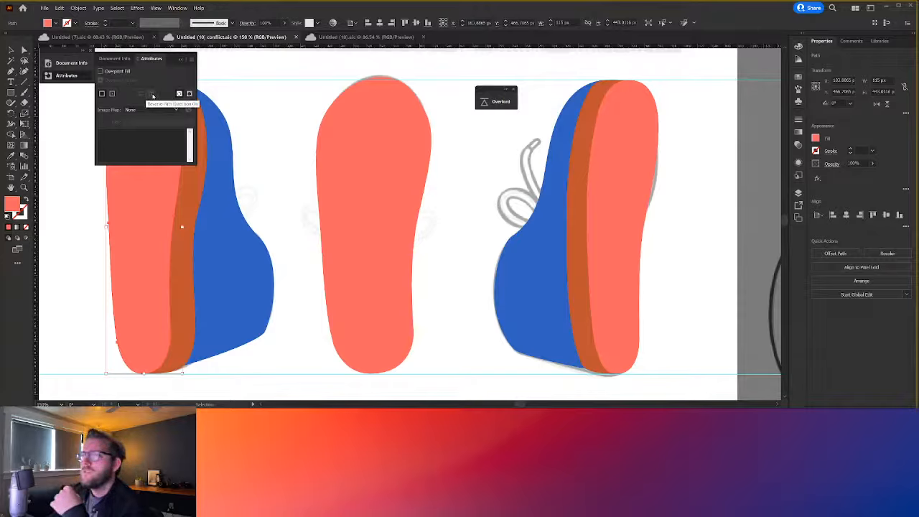
{"action": "left_click", "coordinate": [50, 239]}
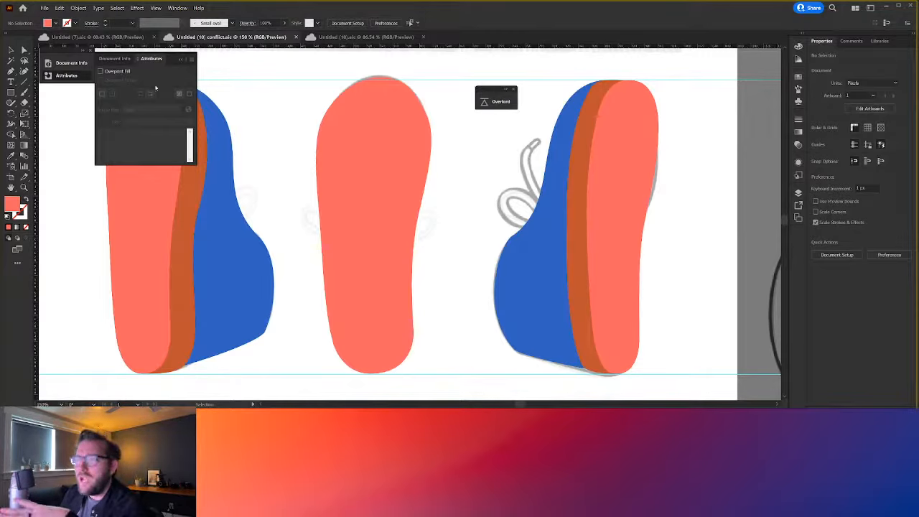
{"action": "left_click", "coordinate": [129, 249]}
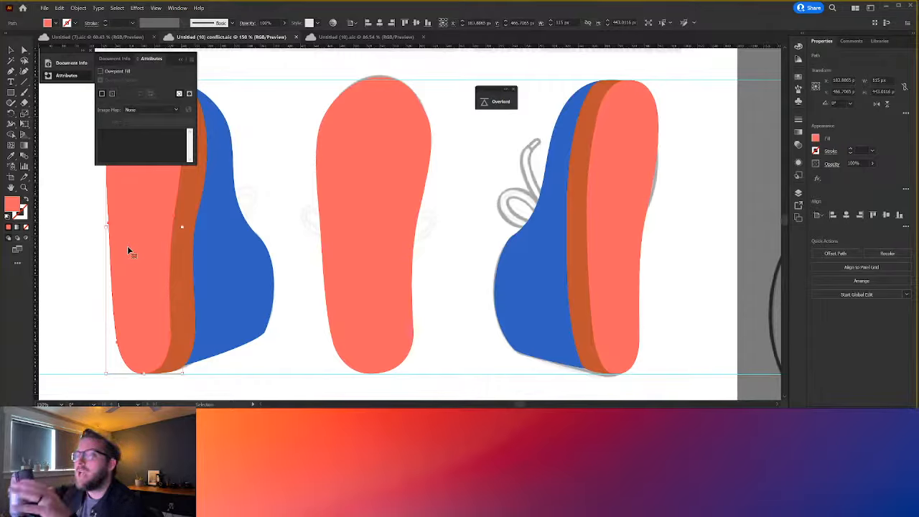
{"action": "right_click", "coordinate": [127, 249]}
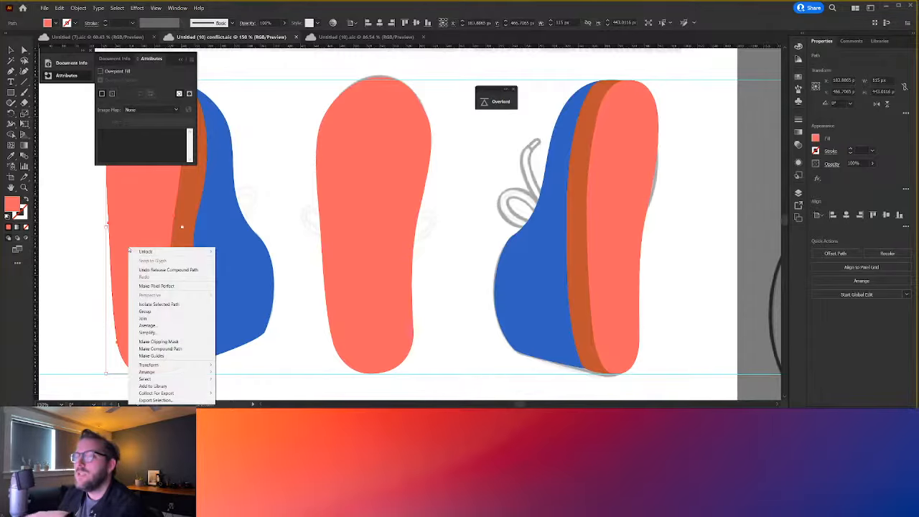
{"action": "left_click", "coordinate": [160, 349]}
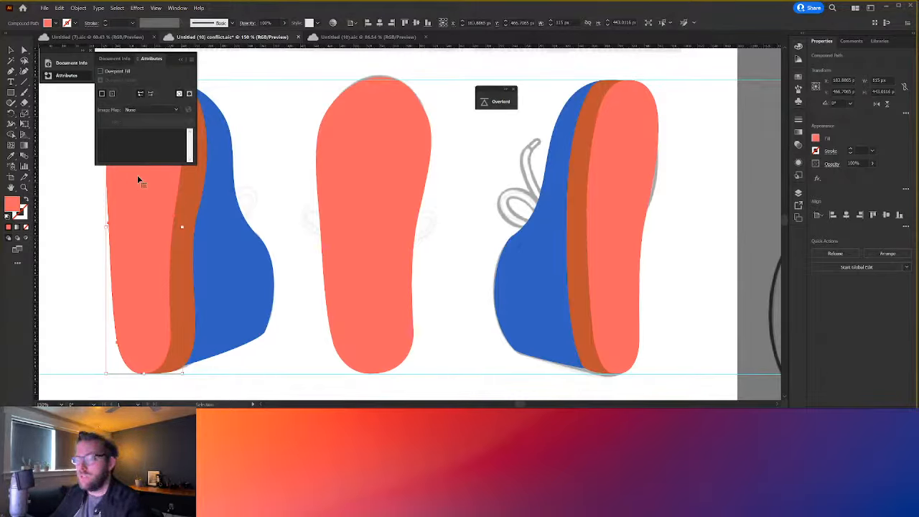
Copy the compound sole path and paste it into shoe bottom's Path keyframe at frame 0 in After Effects
{"action": "key", "text": "a"}
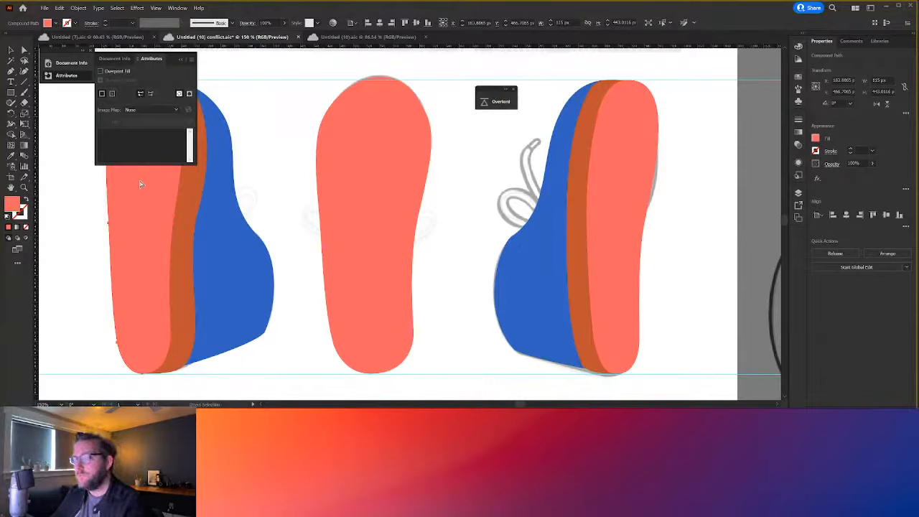
{"action": "key", "text": "ctrl+c"}
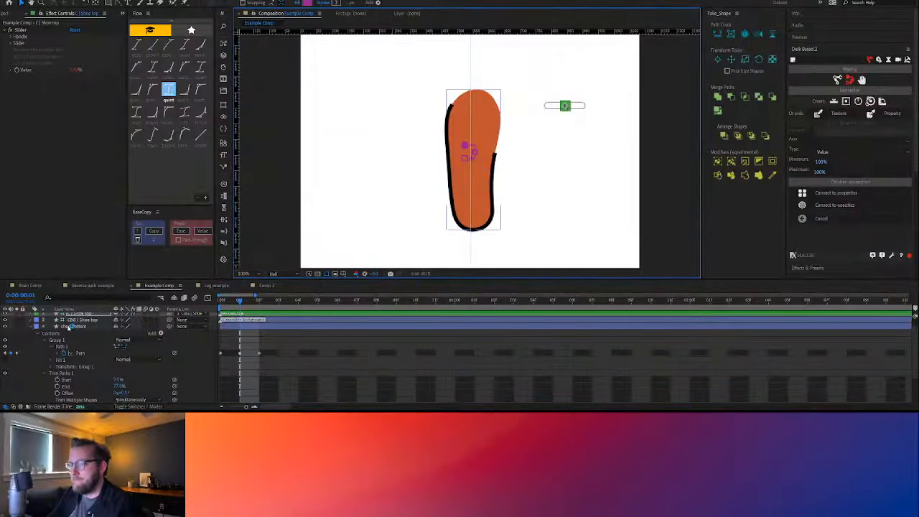
{"action": "left_click", "coordinate": [223, 304]}
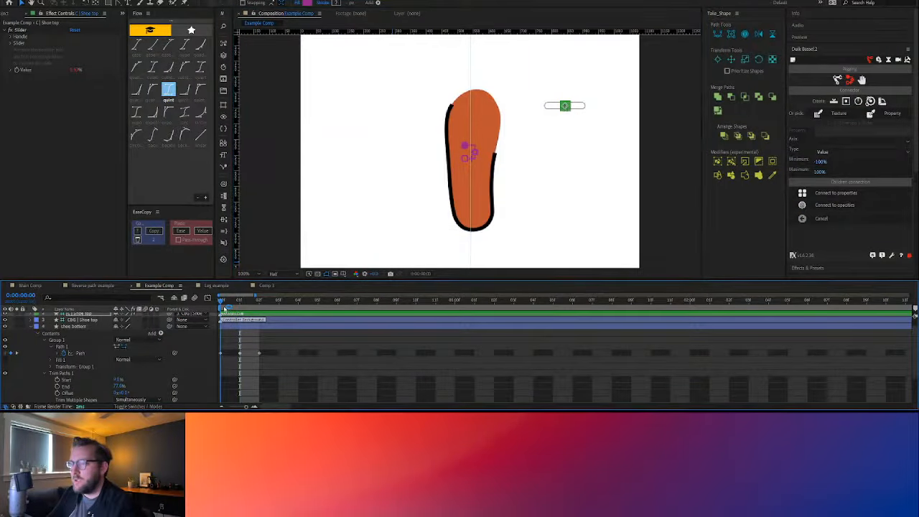
{"action": "left_click", "coordinate": [221, 355]}
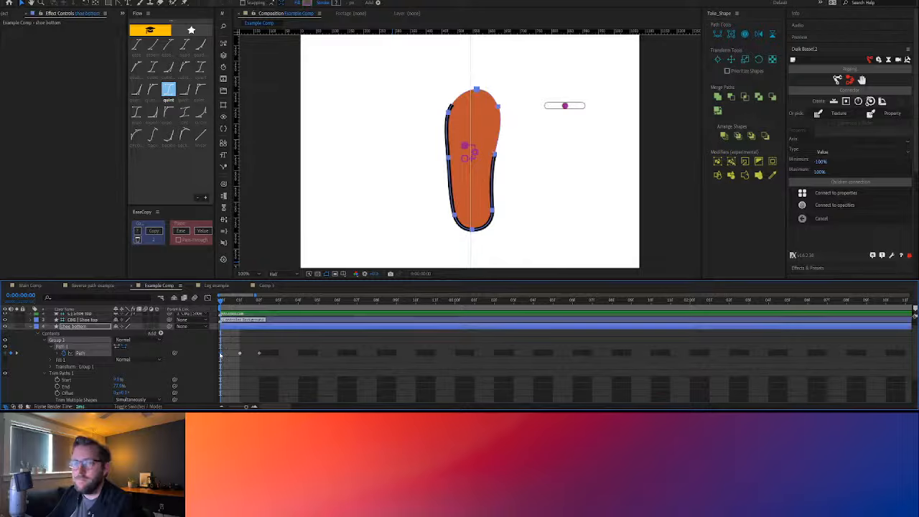
{"action": "key", "text": "ctrl+v"}
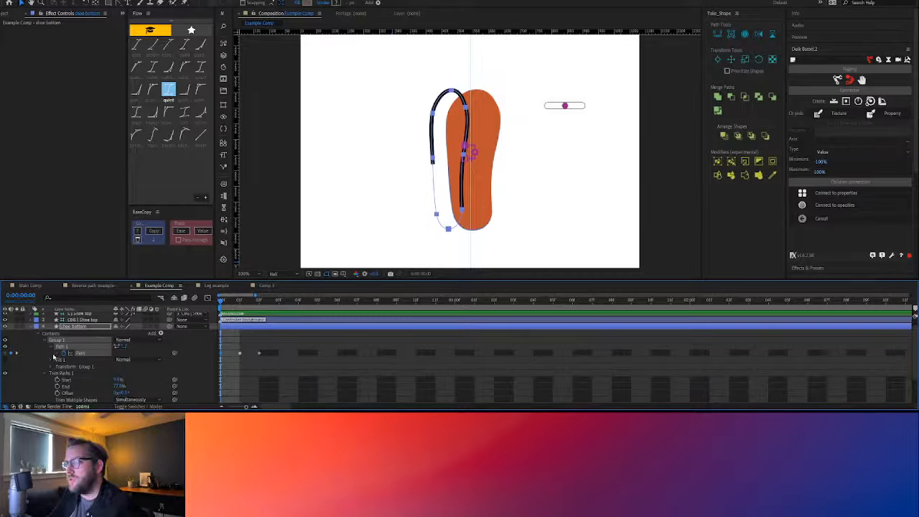
Show only shoe bottom's keyframed properties and disable the Path expressions on shoe bottom, Layer 2 copy and Shoe top
{"action": "key", "text": "u"}
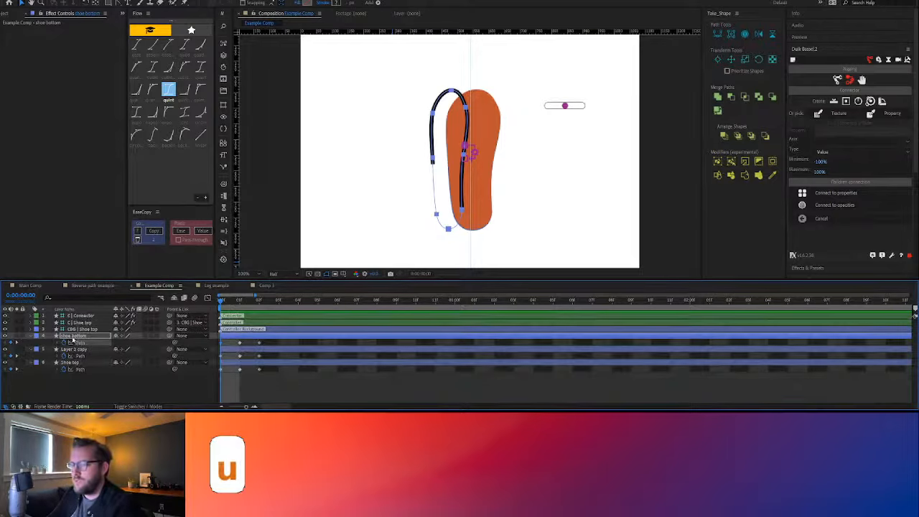
{"action": "left_click", "coordinate": [83, 356], "text": "ctrl"}
{"action": "left_click", "coordinate": [82, 368], "text": "ctrl"}
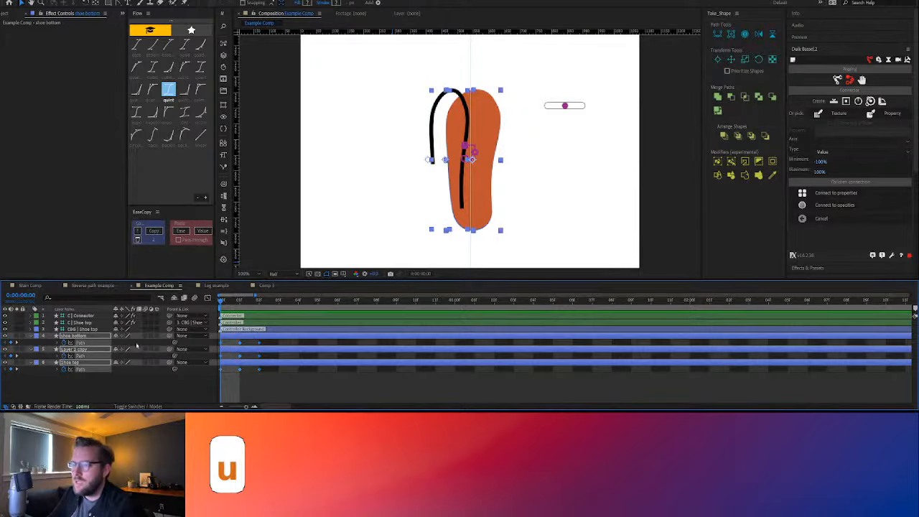
{"action": "left_click", "coordinate": [224, 243]}
{"action": "left_click", "coordinate": [91, 377]}
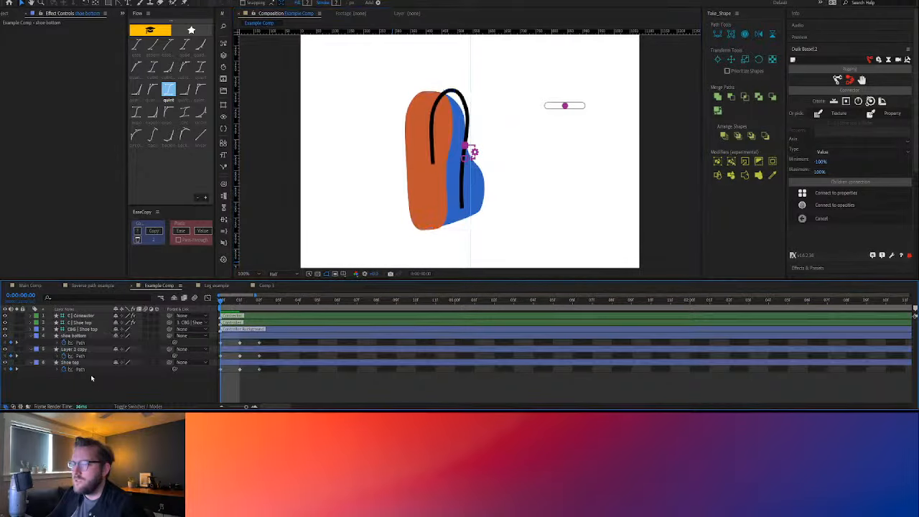
Move shoe bottom's pasted path onto the orange sole at frame 0 and re-enable the Path expressions on all three shoe layers
{"action": "left_click", "coordinate": [79, 343]}
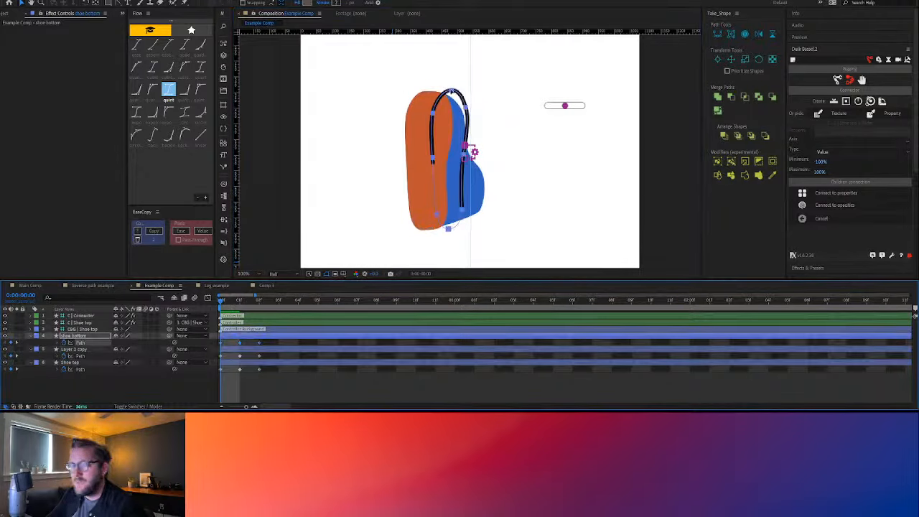
{"action": "left_click_drag", "start_coordinate": [451, 91], "coordinate": [424, 93]}
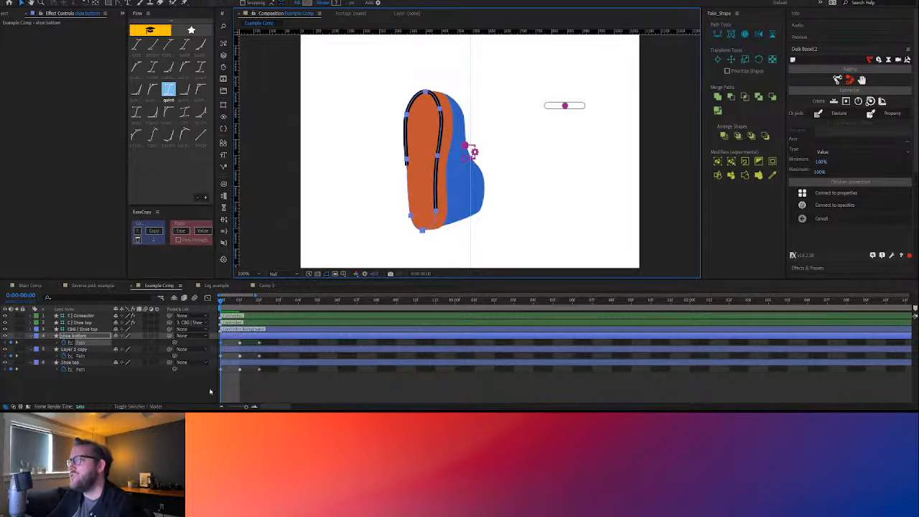
{"action": "left_click", "coordinate": [82, 351]}
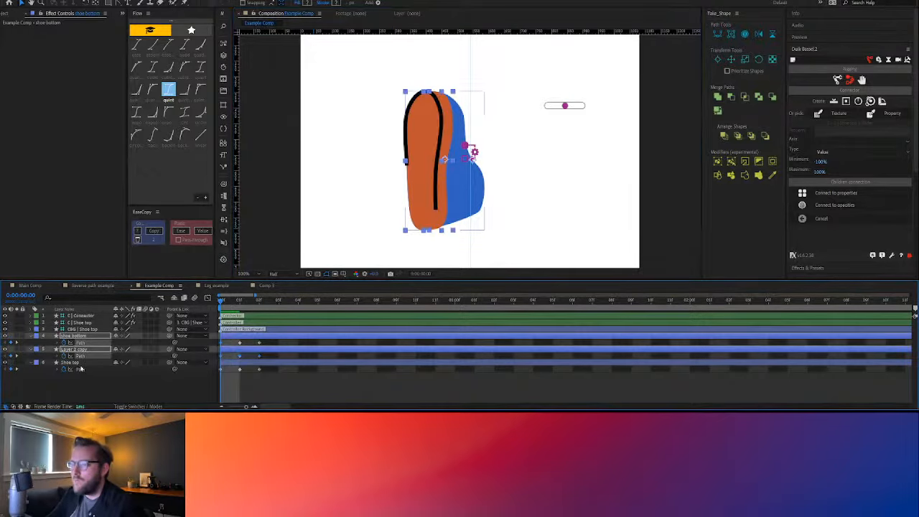
{"action": "left_click", "coordinate": [100, 365], "text": "shift"}
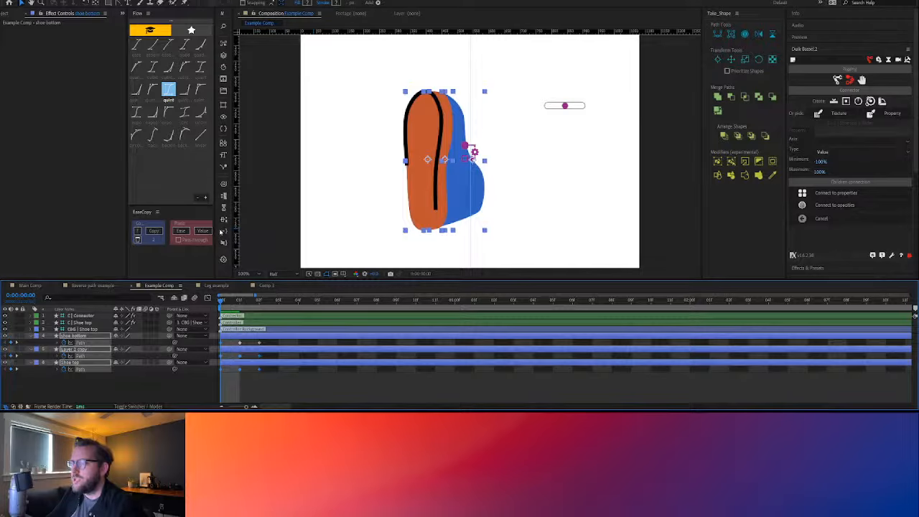
{"action": "left_click", "coordinate": [221, 231]}
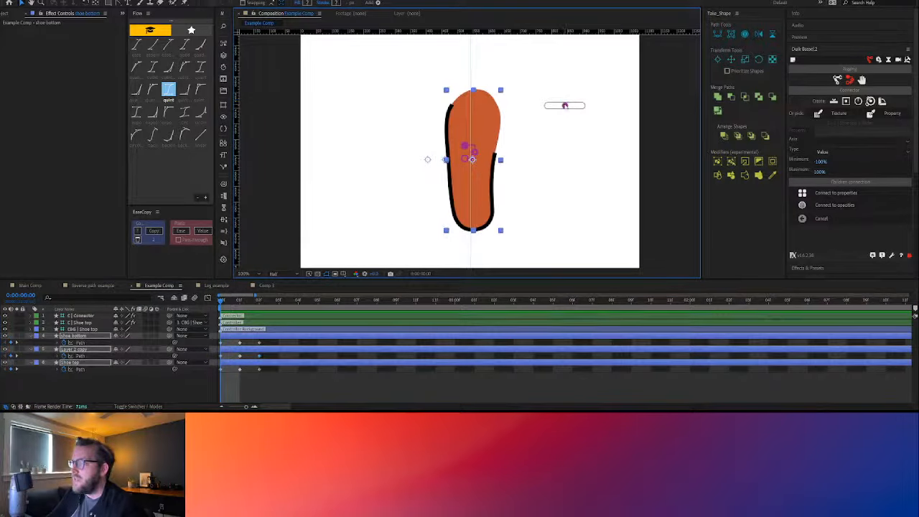
Test the shoe morph by sliding the C | Shoe top controller slightly left and bringing it back to the centre
{"action": "mouse_move", "coordinate": [564, 105]}
{"action": "left_mouse_down"}
{"action": "mouse_move", "coordinate": [545, 106]}
{"action": "mouse_move", "coordinate": [560, 106]}
{"action": "left_mouse_up"}
{"action": "key", "text": "ctrl+z"}
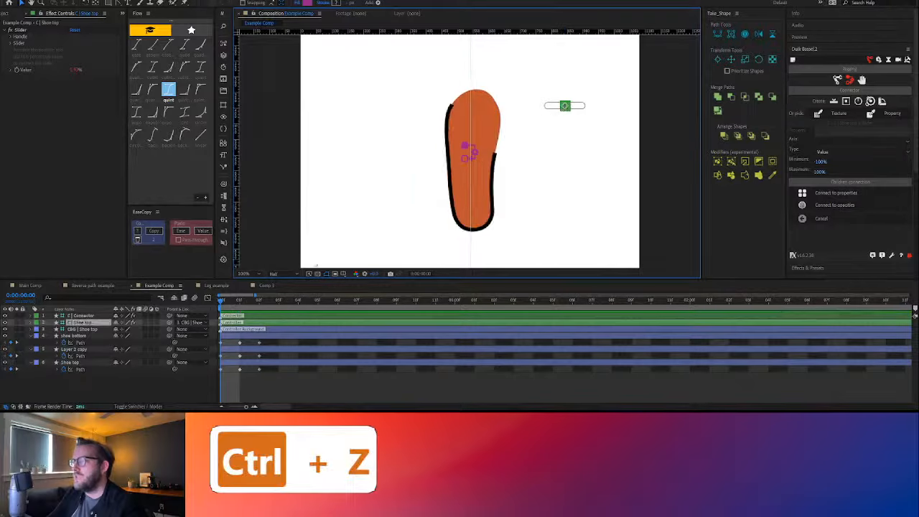
{"action": "left_click", "coordinate": [211, 344]}
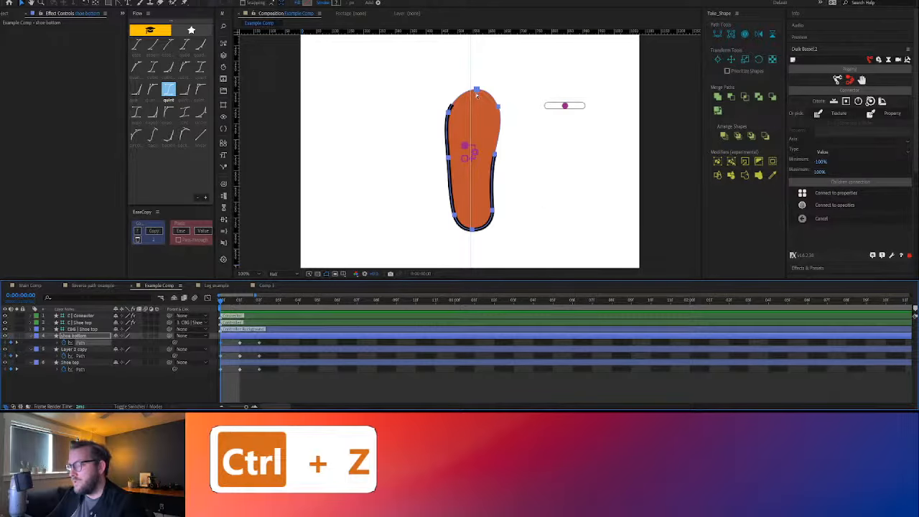
{"action": "key", "text": "ctrl+shift+z"}
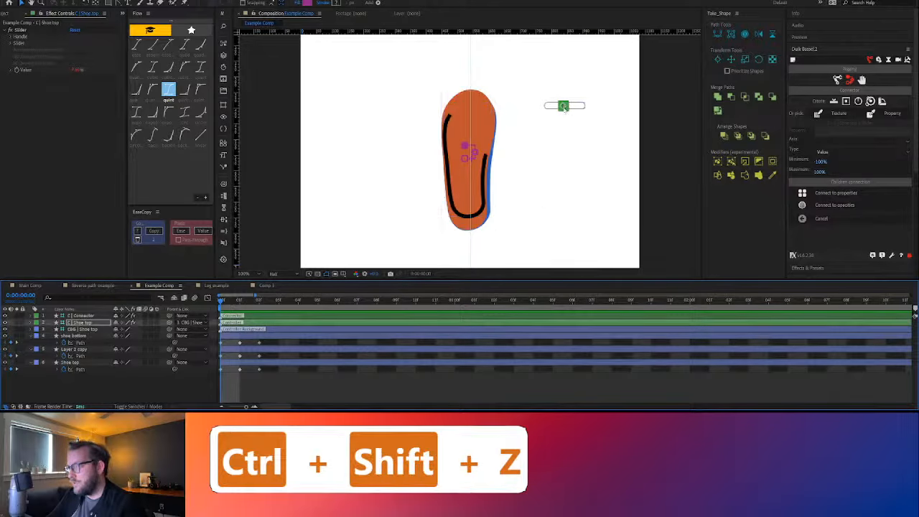
{"action": "left_click_drag", "start_coordinate": [564, 108], "coordinate": [567, 108]}
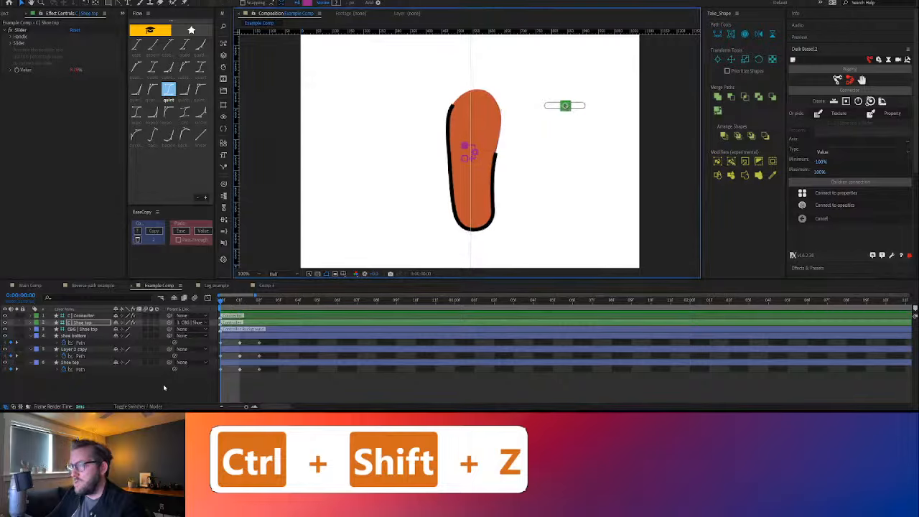
Select shoe bottom's Path keyframe at frame 0 and disable that layer's Path expression
{"action": "left_click", "coordinate": [219, 343]}
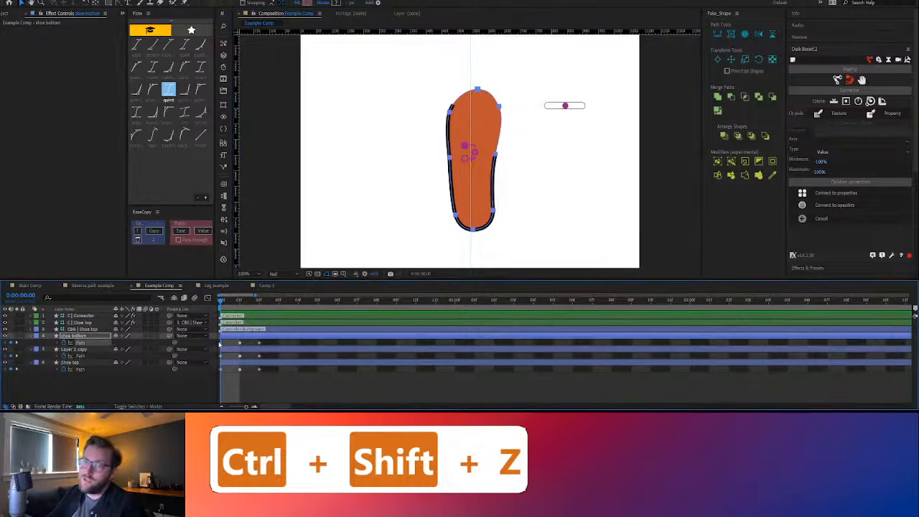
{"action": "left_click", "coordinate": [224, 232]}
{"action": "left_click", "coordinate": [225, 243]}
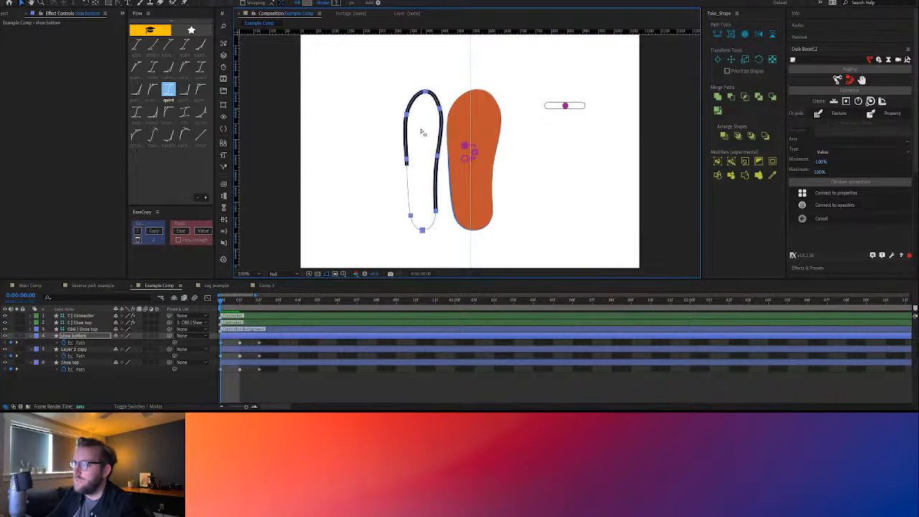
Make the topmost point the first vertex of shoe bottom's Path keyframe at frame 0 and re-enable the layer's Path expression
{"action": "left_click", "coordinate": [425, 96]}
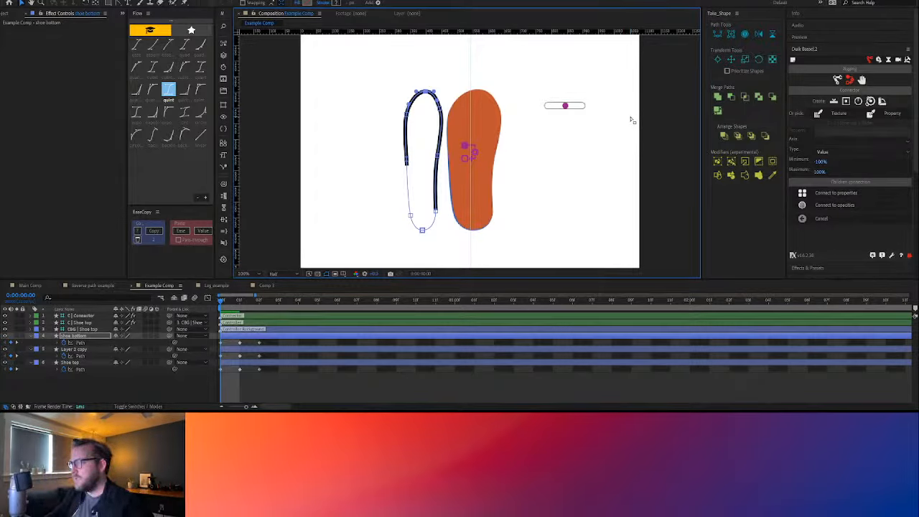
{"action": "left_click", "coordinate": [744, 34]}
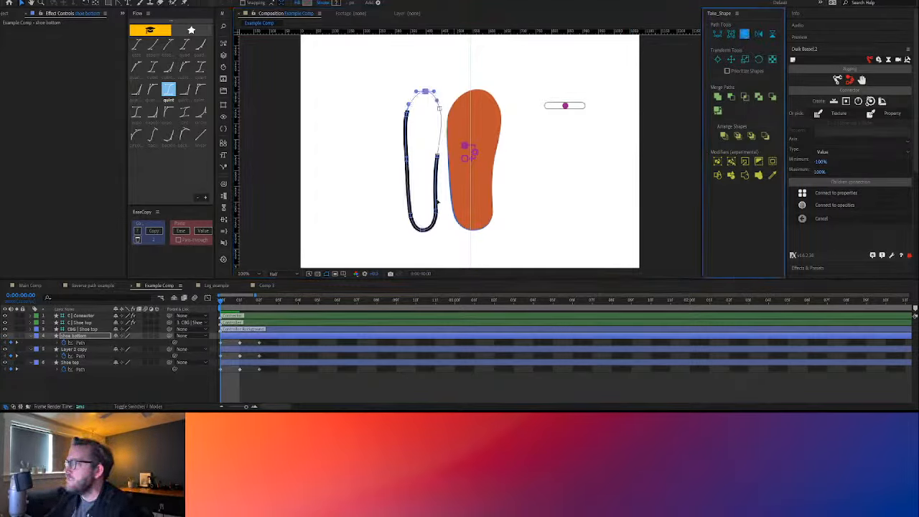
{"action": "left_click", "coordinate": [90, 344]}
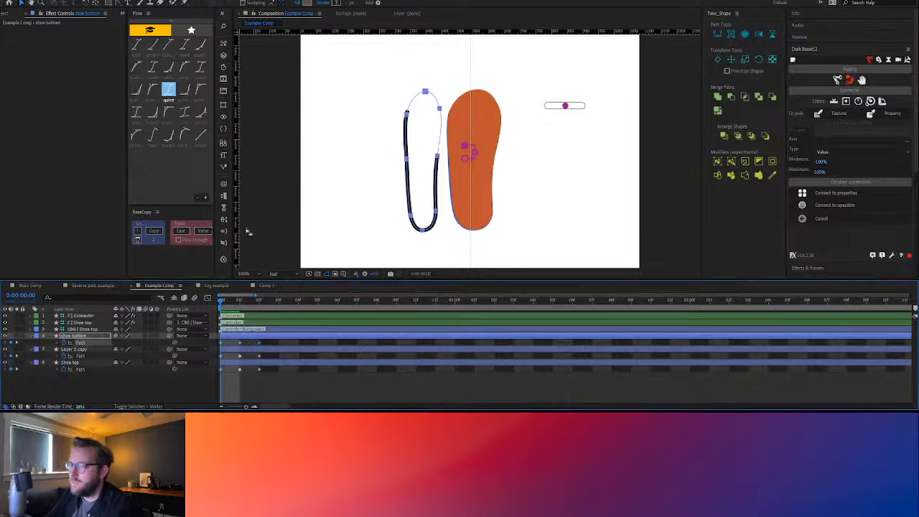
{"action": "left_click", "coordinate": [222, 232]}
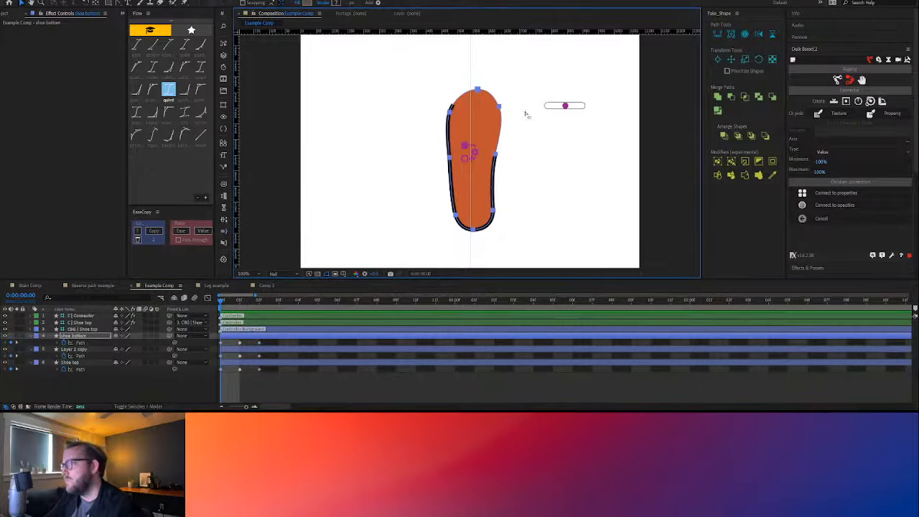
Test the trimmed outline's morph by sliding the C | Shoe top controller to the far left of its track
{"action": "left_click", "coordinate": [564, 106]}
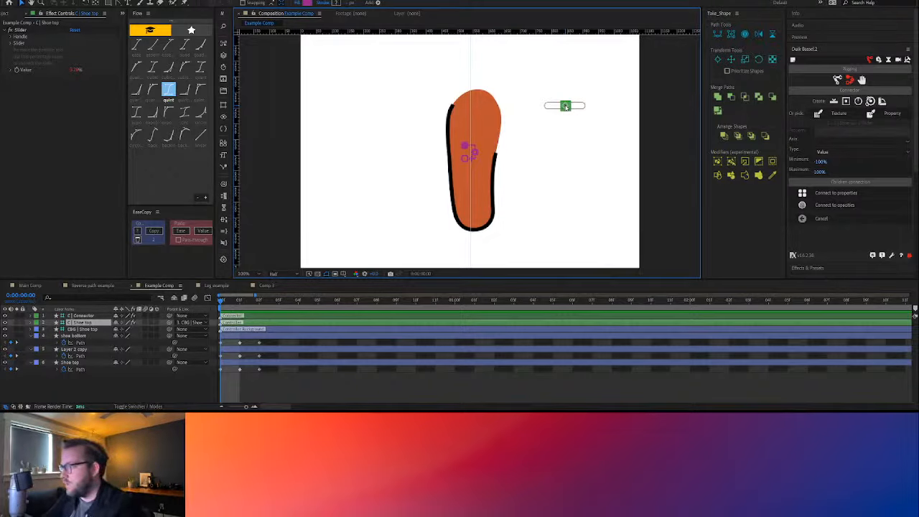
{"action": "left_click_drag", "start_coordinate": [565, 106], "coordinate": [545, 107]}
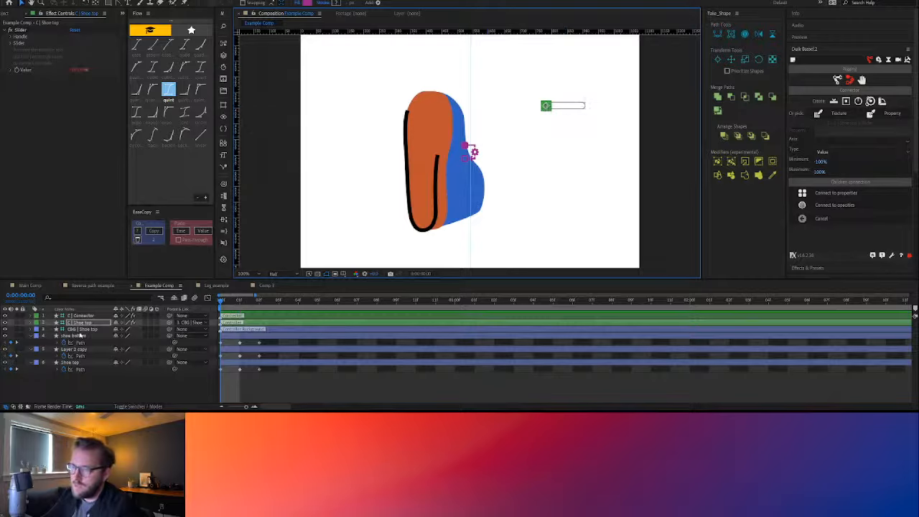
Turn on shoe bottom's Fill 1 and turn off its Trim Paths 1 and Stroke 1
{"action": "left_click", "coordinate": [81, 336]}
{"action": "left_click", "coordinate": [30, 337]}
{"action": "left_click", "coordinate": [30, 337]}
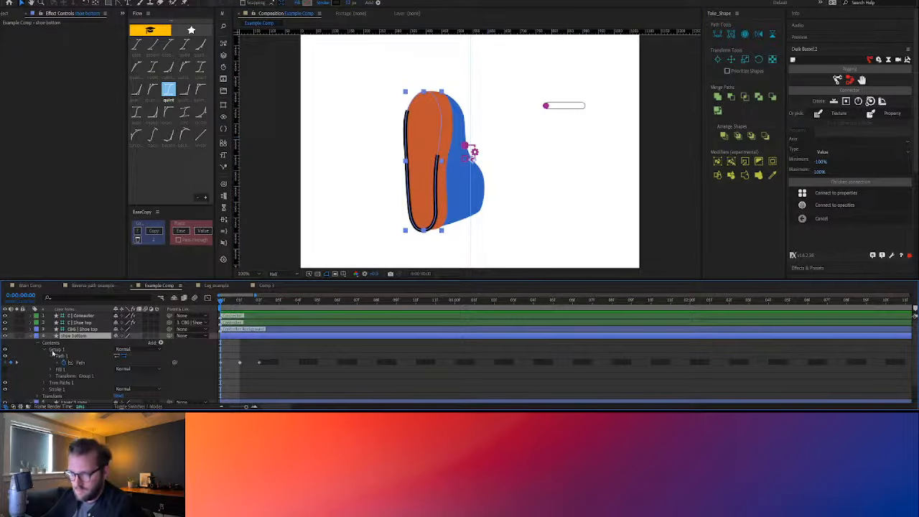
{"action": "left_click", "coordinate": [5, 370]}
{"action": "left_click", "coordinate": [58, 384]}
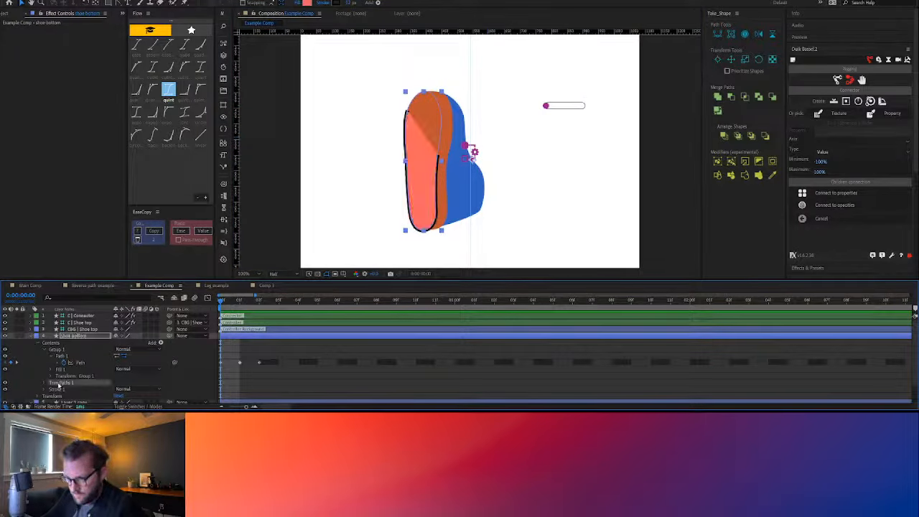
{"action": "left_click", "coordinate": [5, 388]}
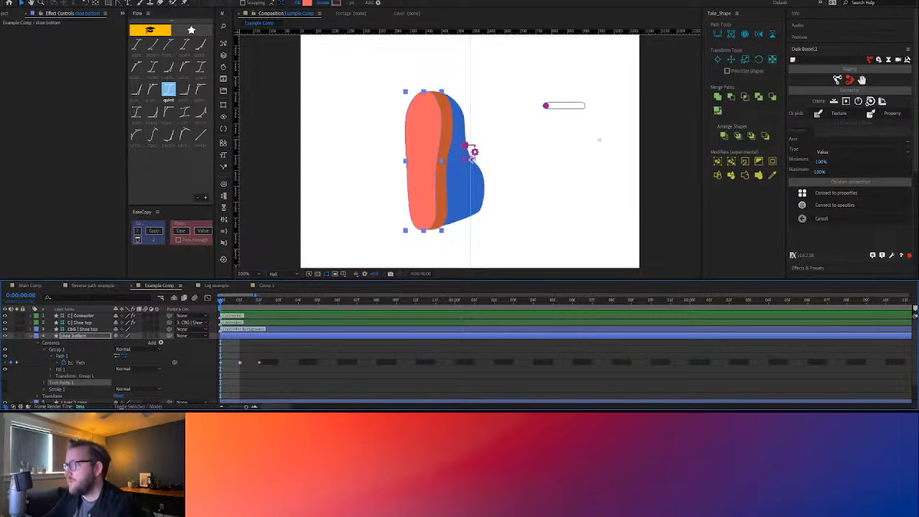
Test the filled sole's morph by sliding the C | Shoe top controller from the far left to near the centre
{"action": "left_click", "coordinate": [574, 126]}
{"action": "mouse_move", "coordinate": [547, 107]}
{"action": "left_mouse_down"}
{"action": "mouse_move", "coordinate": [580, 106]}
{"action": "mouse_move", "coordinate": [550, 107]}
{"action": "mouse_move", "coordinate": [561, 106]}
{"action": "left_mouse_up"}
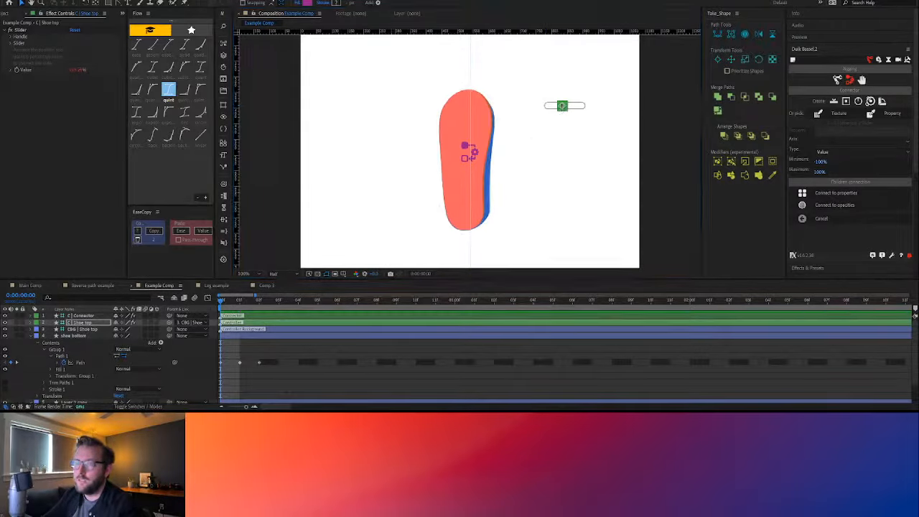
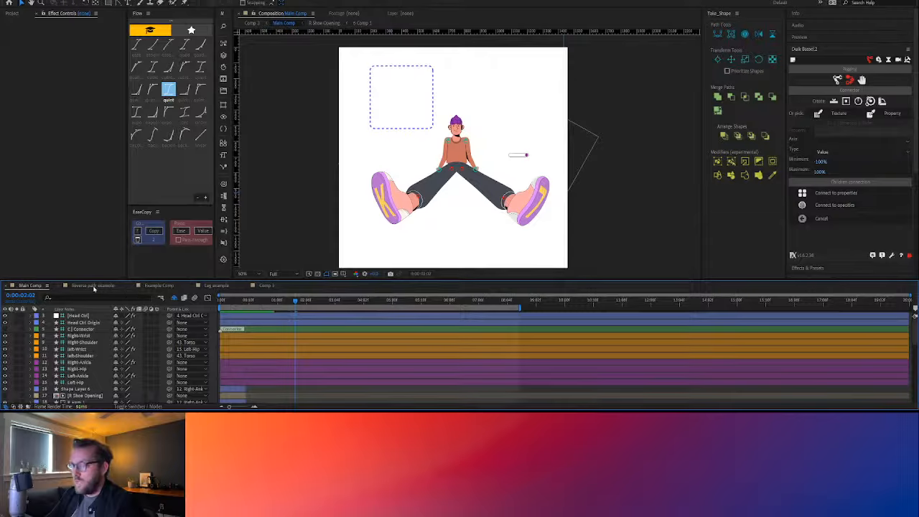
Preview Main Comp's animation from frame 0, checking the character's turn and the morphing shoes
{"action": "left_click_drag", "start_coordinate": [233, 302], "coordinate": [209, 303]}
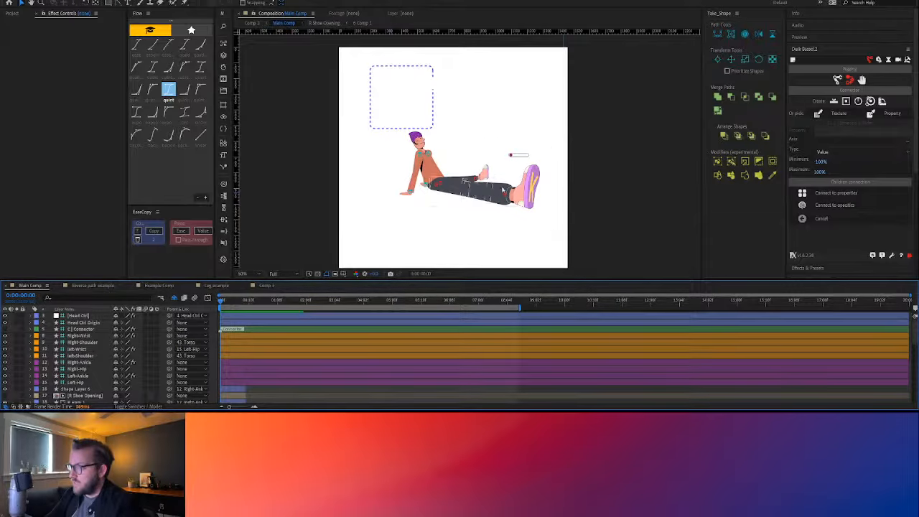
{"action": "left_click_drag", "start_coordinate": [235, 304], "coordinate": [98, 315]}
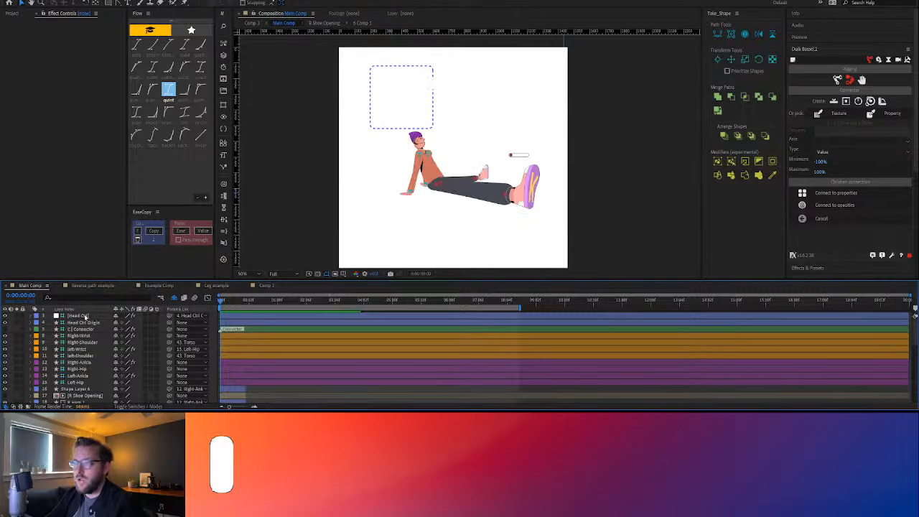
{"action": "key", "text": "space"}
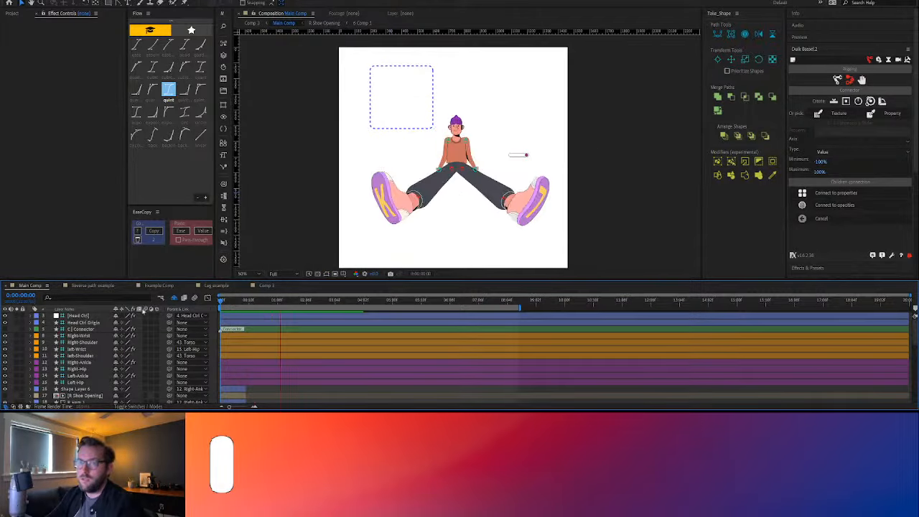
{"action": "left_click", "coordinate": [839, 38]}
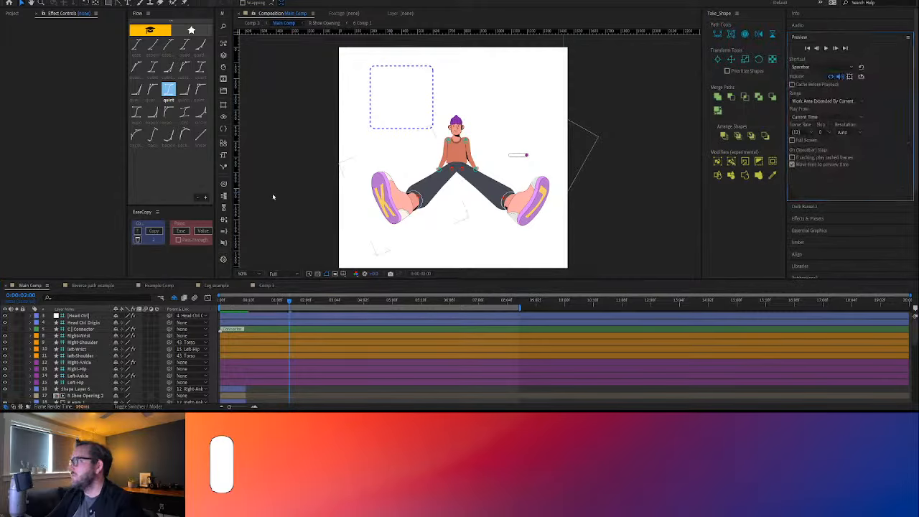
{"action": "left_click", "coordinate": [105, 296]}
{"action": "key", "text": "Home"}
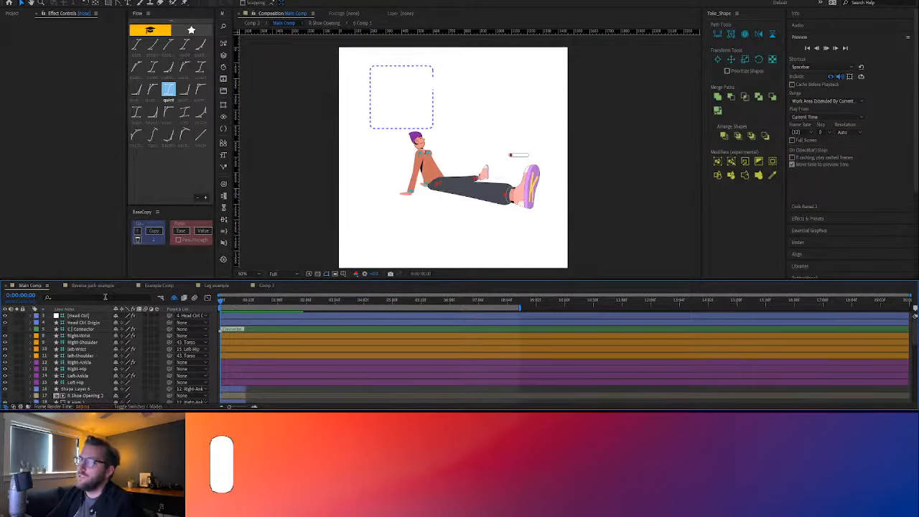
{"action": "key", "text": "space"}
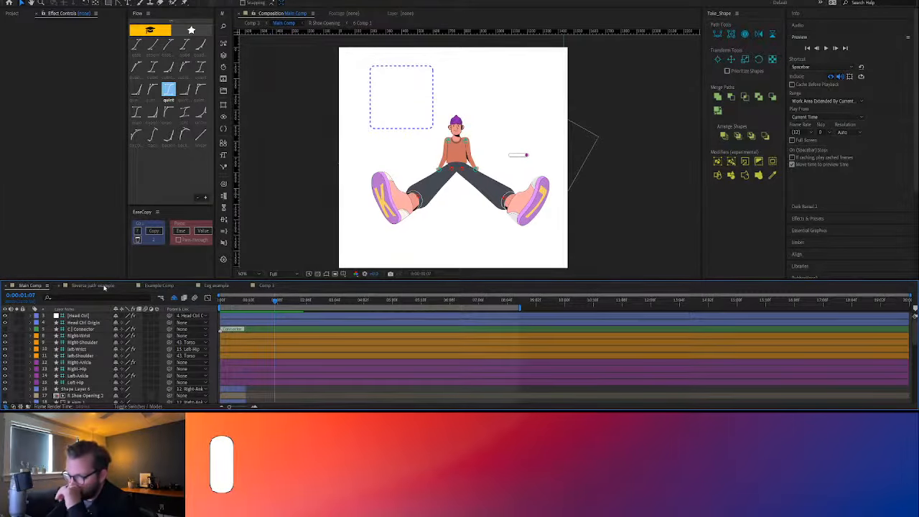
Switch to the Leg example composition and play its leg animation
{"action": "left_click", "coordinate": [216, 285]}
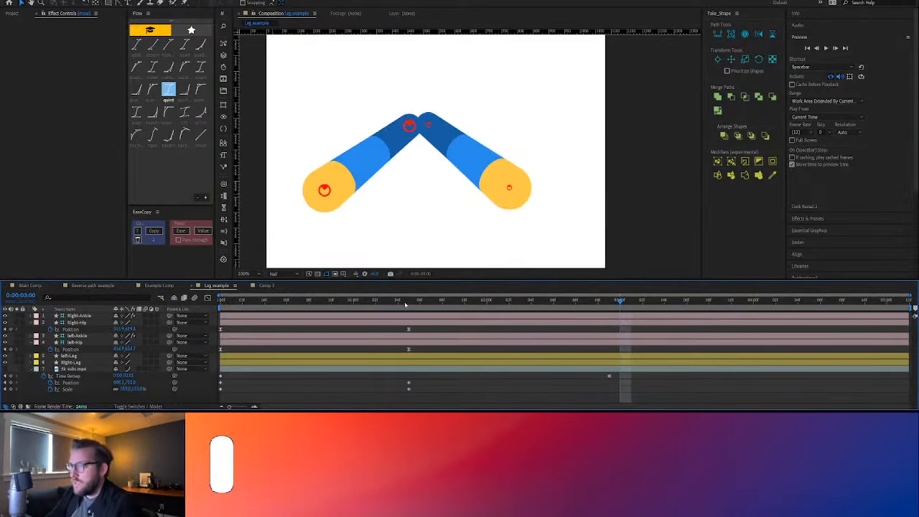
{"action": "key", "text": "space"}
{"action": "key", "text": "comma"}
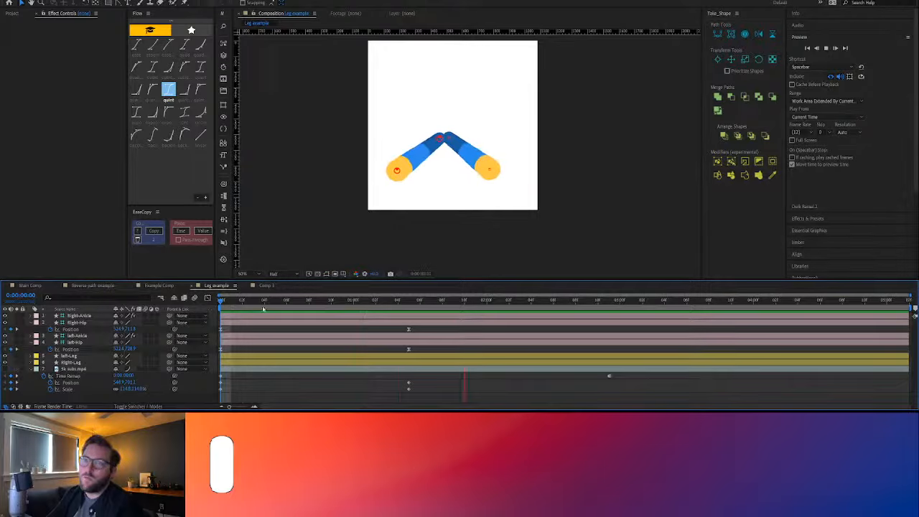
{"action": "key", "text": "space"}
Nudge the Right-Ankle controller slightly down and outward at 0:00:01:05 and replay the leg animation from frame 0
{"action": "left_click", "coordinate": [411, 303]}
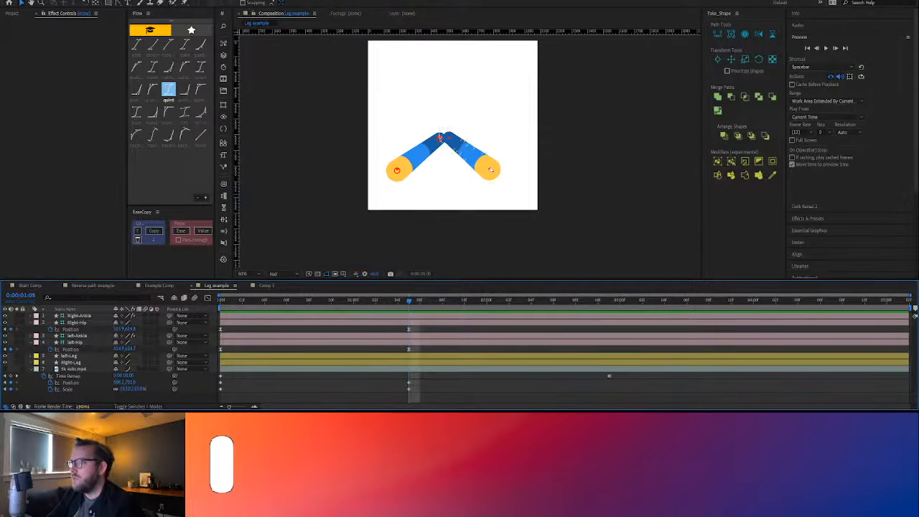
{"action": "left_click", "coordinate": [490, 170]}
{"action": "left_click", "coordinate": [85, 315]}
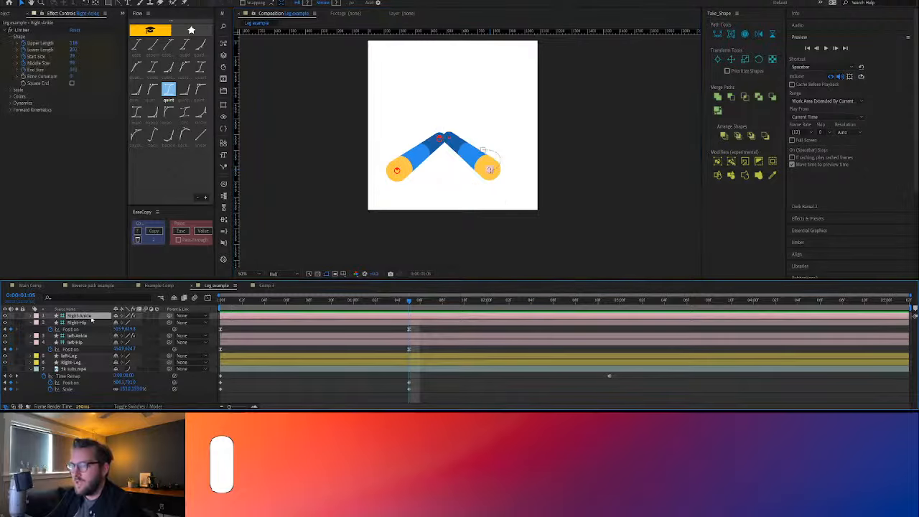
{"action": "left_click_drag", "start_coordinate": [489, 171], "coordinate": [495, 175]}
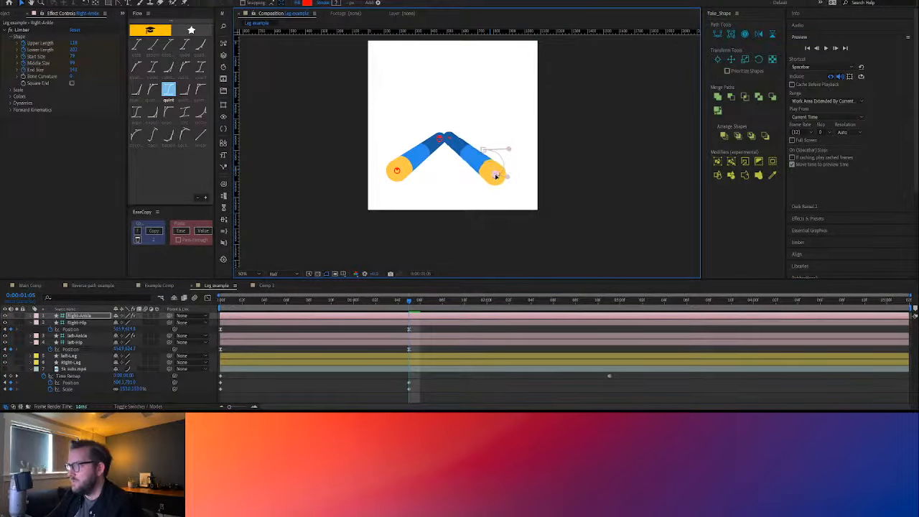
{"action": "left_click_drag", "start_coordinate": [394, 300], "coordinate": [137, 335]}
{"action": "key", "text": "space"}
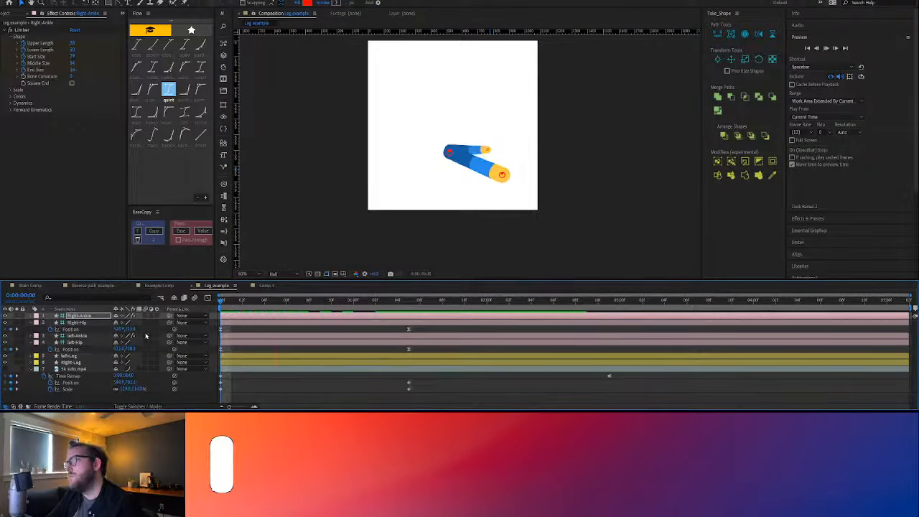
{"action": "key", "text": "space"}
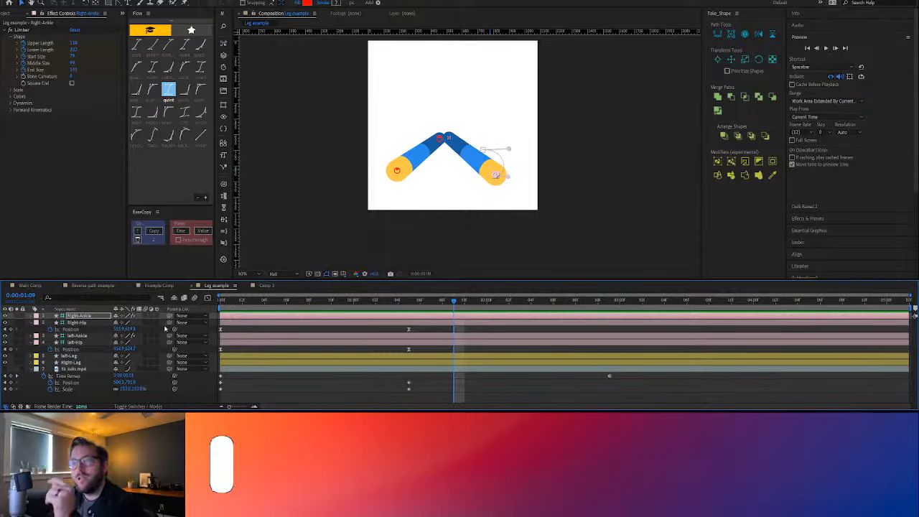
Add Example Comp from the Precomps folder as the top layer of Leg example and collapse the video layer's properties
{"action": "left_click", "coordinate": [12, 13]}
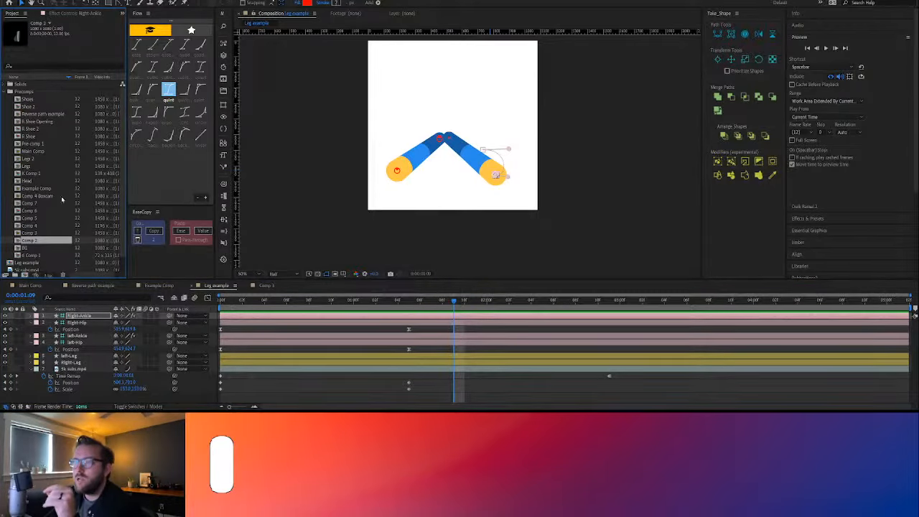
{"action": "left_click", "coordinate": [9, 92]}
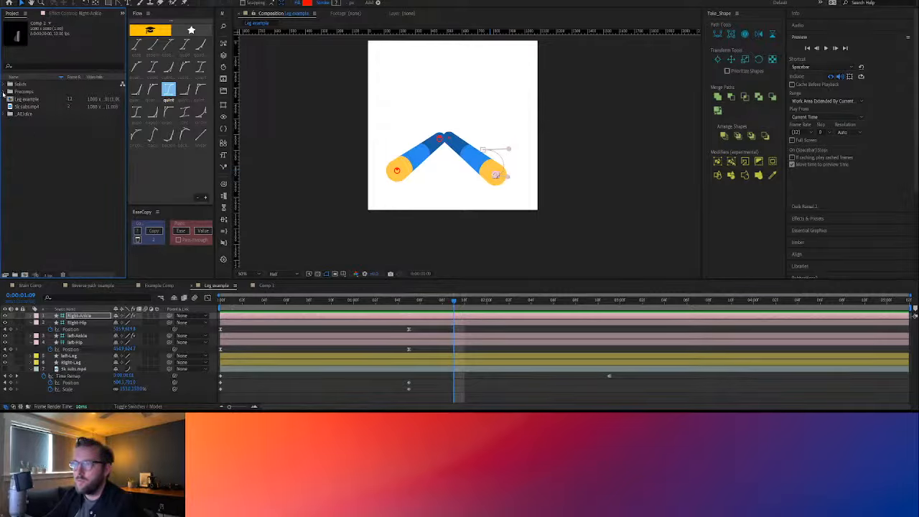
{"action": "left_click", "coordinate": [5, 92]}
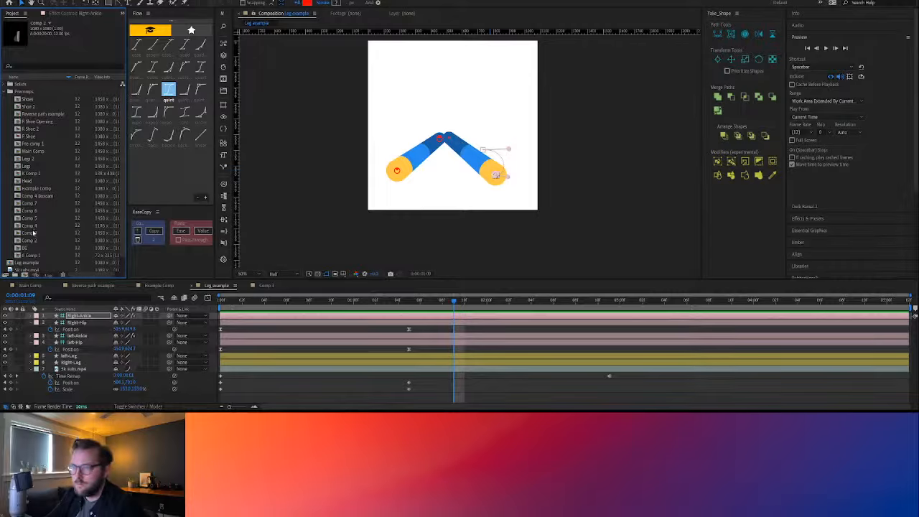
{"action": "left_click", "coordinate": [32, 232]}
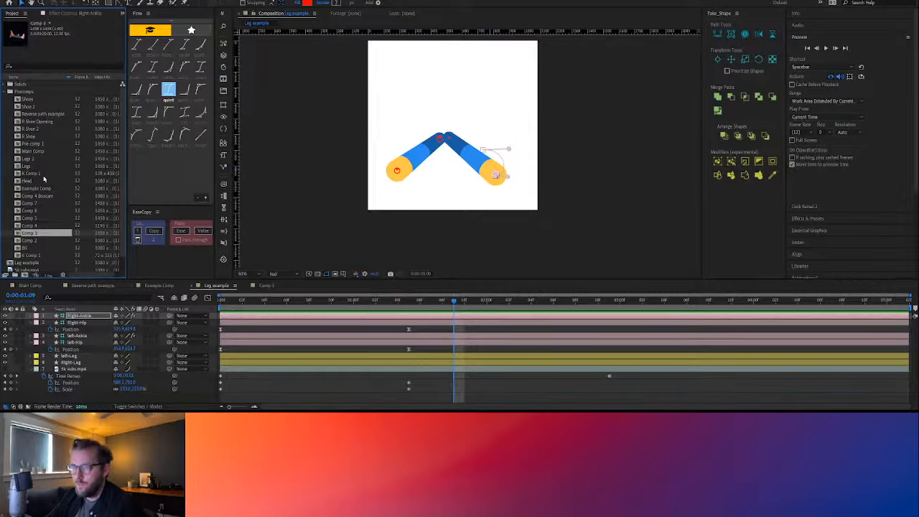
{"action": "left_click_drag", "start_coordinate": [32, 189], "coordinate": [74, 321]}
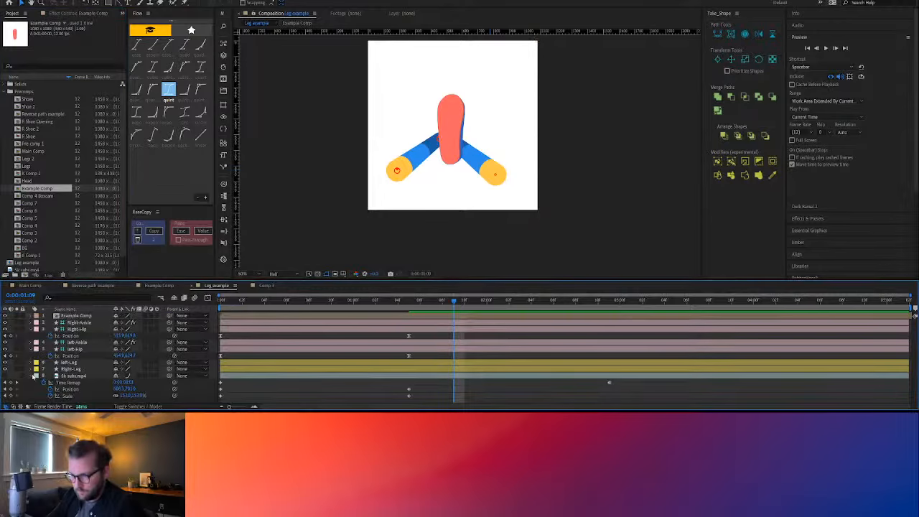
{"action": "left_click", "coordinate": [35, 376]}
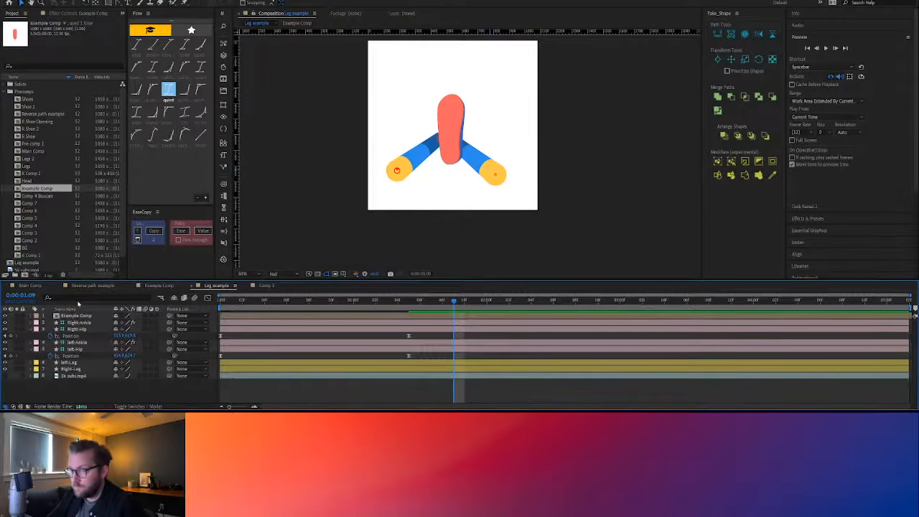
Position the Example Comp shoe over the left ankle at 0:00:01:05 and place its anchor point on the ankle joint
{"action": "left_click", "coordinate": [77, 315]}
{"action": "left_click_drag", "start_coordinate": [409, 305], "coordinate": [219, 306]}
{"action": "left_click_drag", "start_coordinate": [456, 132], "coordinate": [522, 144]}
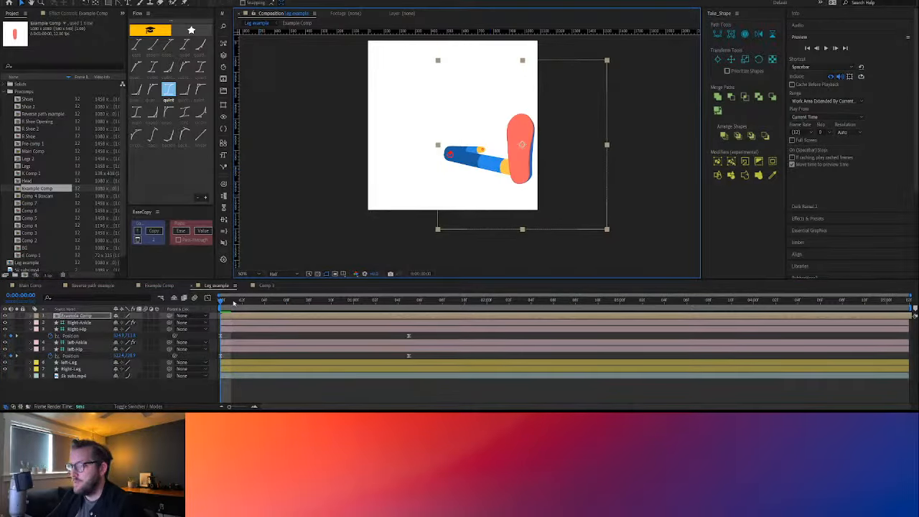
{"action": "left_click_drag", "start_coordinate": [228, 301], "coordinate": [408, 317]}
{"action": "left_click_drag", "start_coordinate": [518, 160], "coordinate": [394, 172]}
{"action": "left_click", "coordinate": [95, 5]}
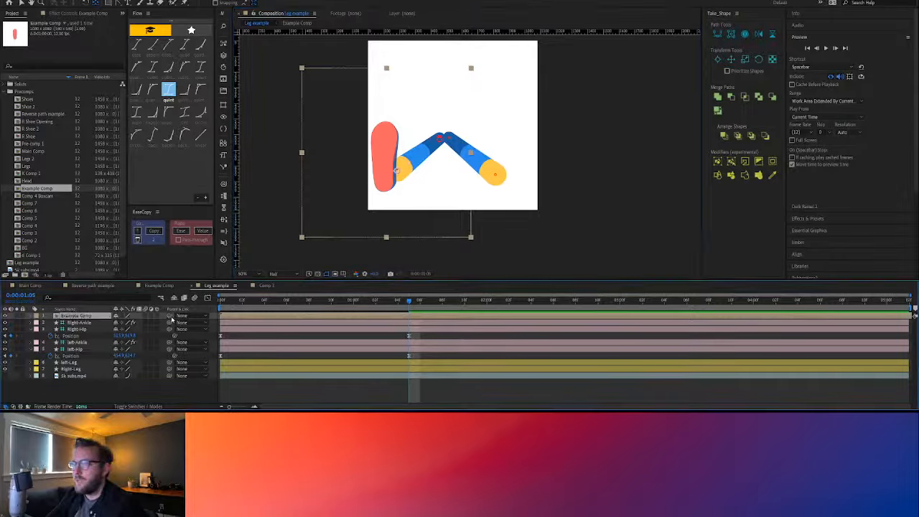
Parent Example Comp to left-Ankle and scrub the timeline to check that the shoe follows the leg
{"action": "left_click_drag", "start_coordinate": [171, 316], "coordinate": [85, 343]}
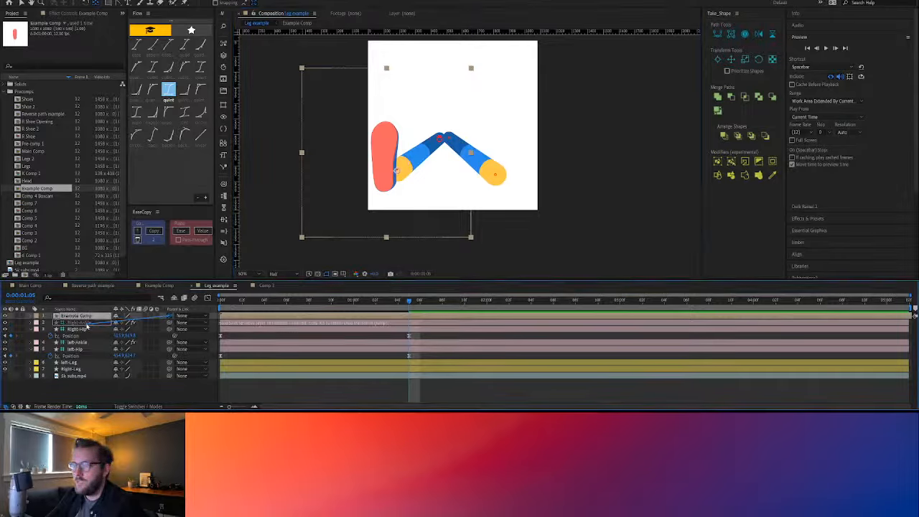
{"action": "left_click", "coordinate": [83, 343]}
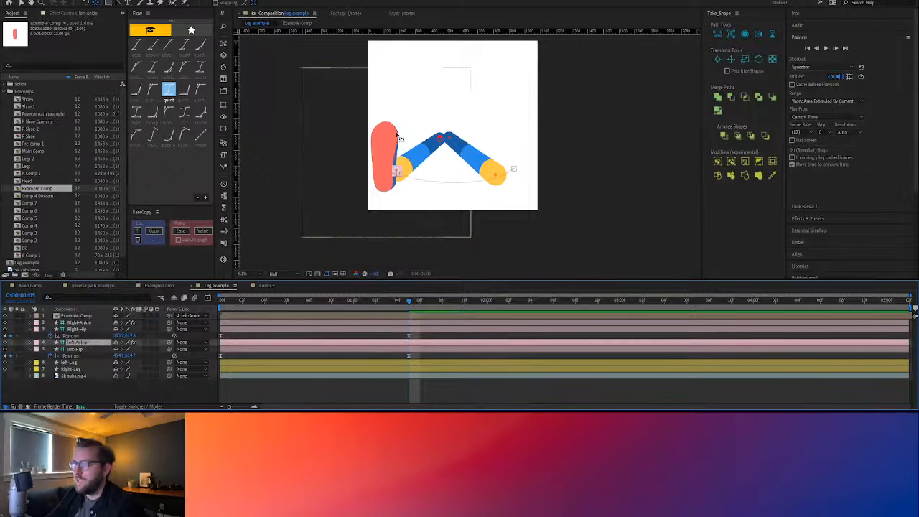
{"action": "key", "text": "v"}
{"action": "left_click", "coordinate": [388, 335]}
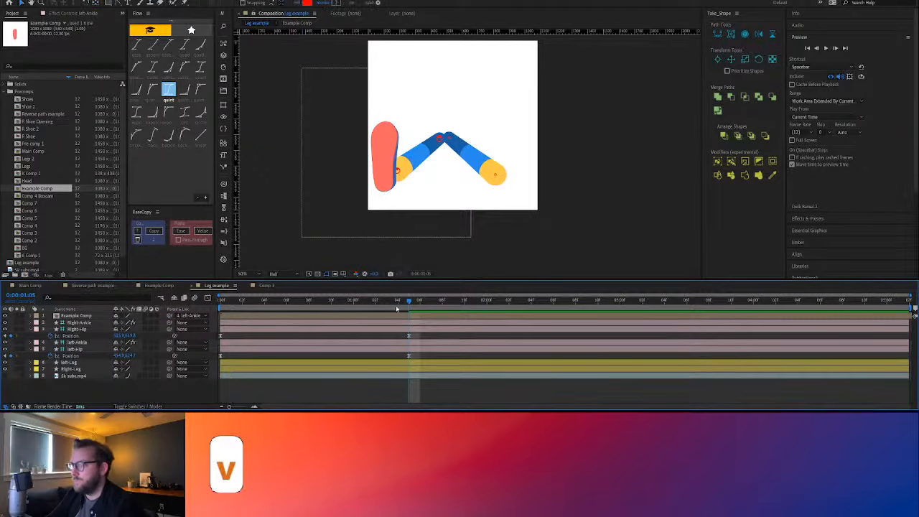
{"action": "mouse_move", "coordinate": [404, 304]}
{"action": "left_mouse_down"}
{"action": "mouse_move", "coordinate": [217, 311]}
{"action": "mouse_move", "coordinate": [405, 305]}
{"action": "left_mouse_up"}
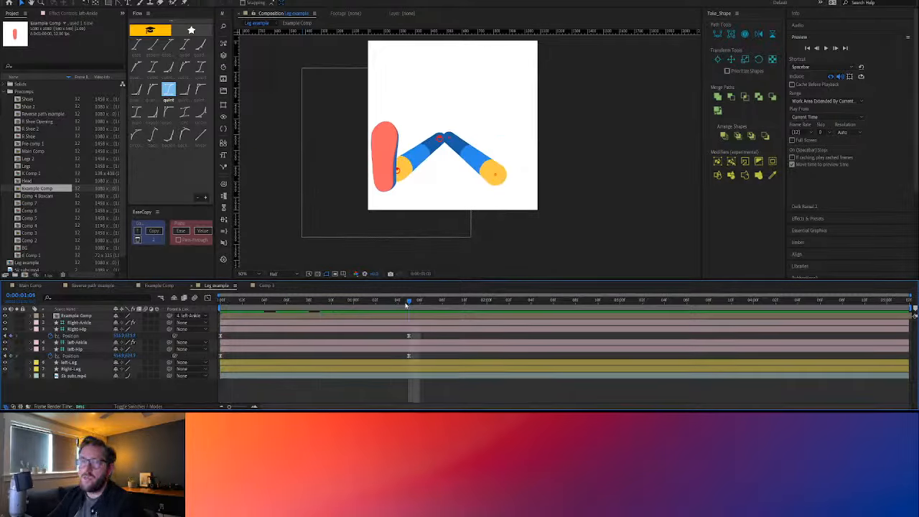
Extract the Shoe top controller from Example Comp into Leg example with Duik's controller Extract function
{"action": "left_click", "coordinate": [79, 315]}
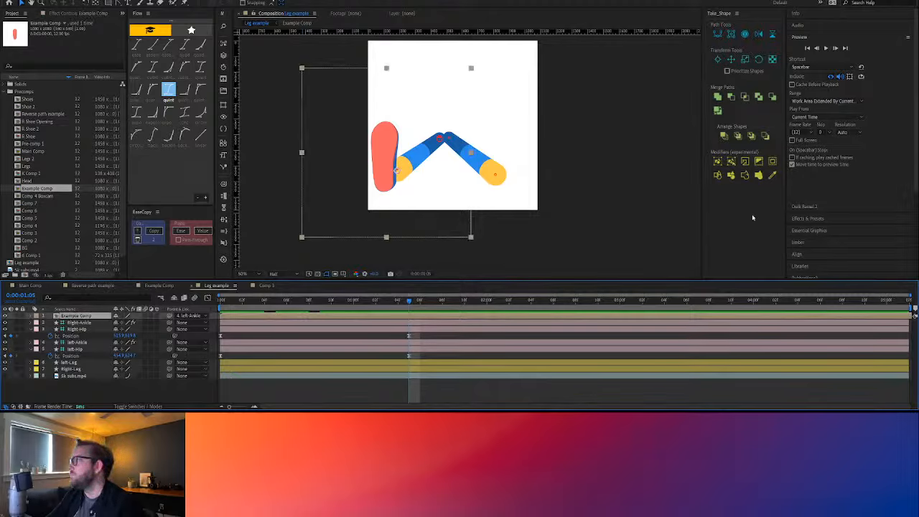
{"action": "left_click", "coordinate": [838, 37]}
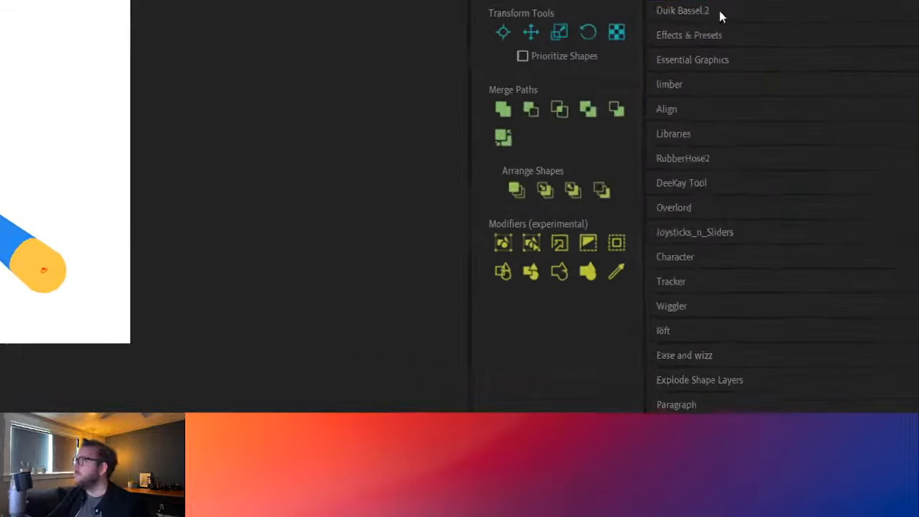
{"action": "left_click", "coordinate": [822, 49]}
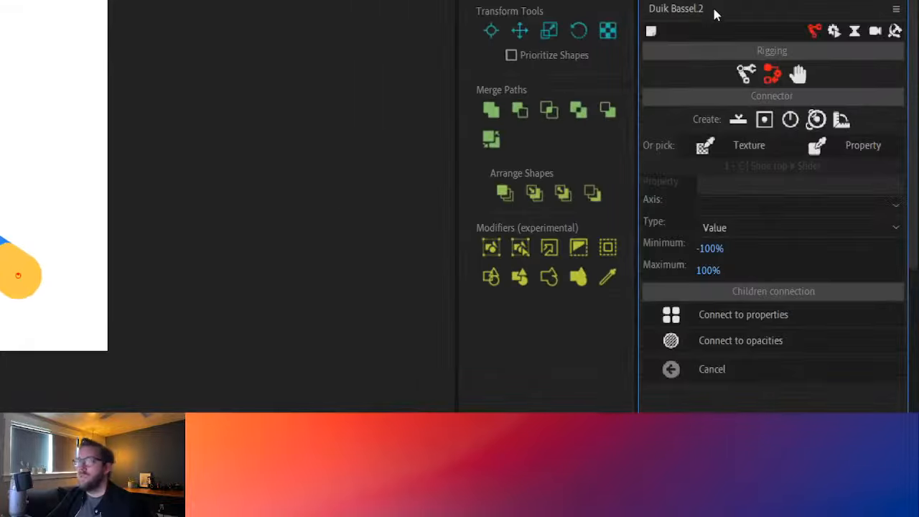
{"action": "left_click", "coordinate": [798, 75]}
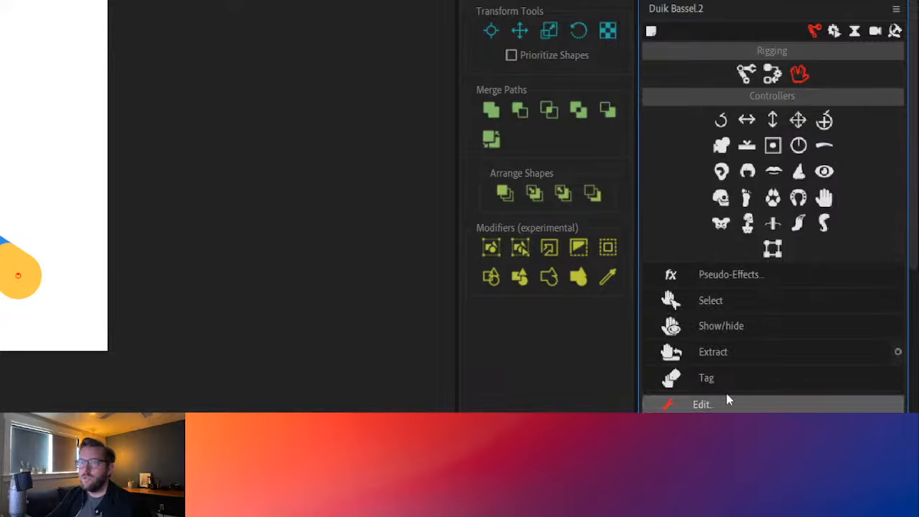
{"action": "left_click", "coordinate": [733, 355]}
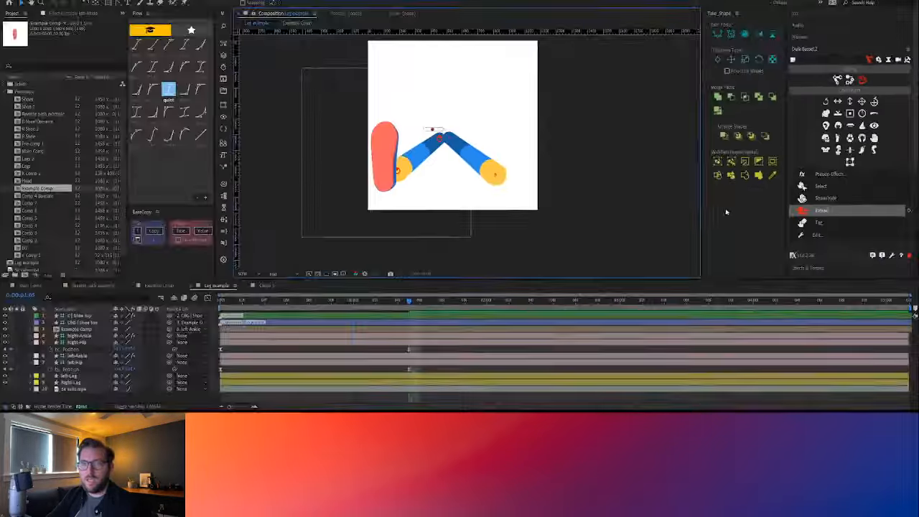
Move the extracted Shoe top controller to the empty area above the right leg and slide it left to turn the shoe
{"action": "left_click_drag", "start_coordinate": [433, 131], "coordinate": [513, 98]}
{"action": "left_click", "coordinate": [550, 98]}
{"action": "left_click", "coordinate": [396, 170]}
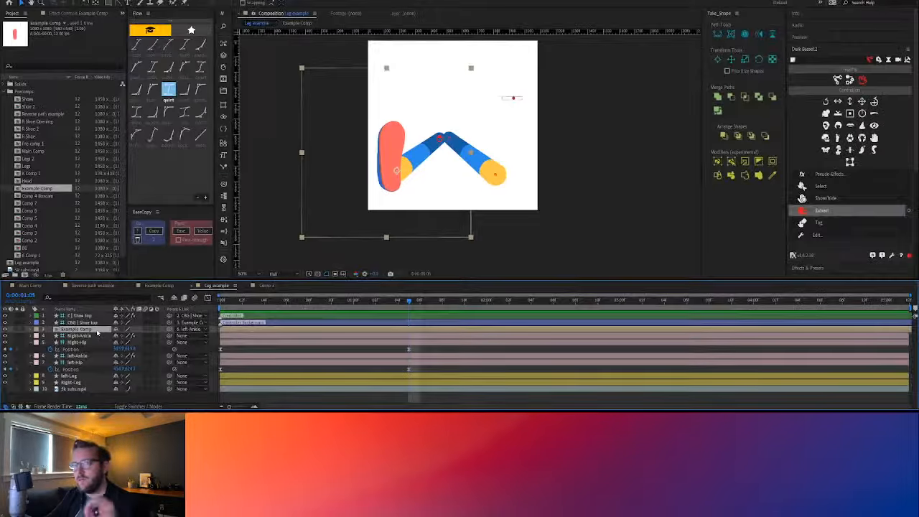
{"action": "left_click", "coordinate": [513, 99]}
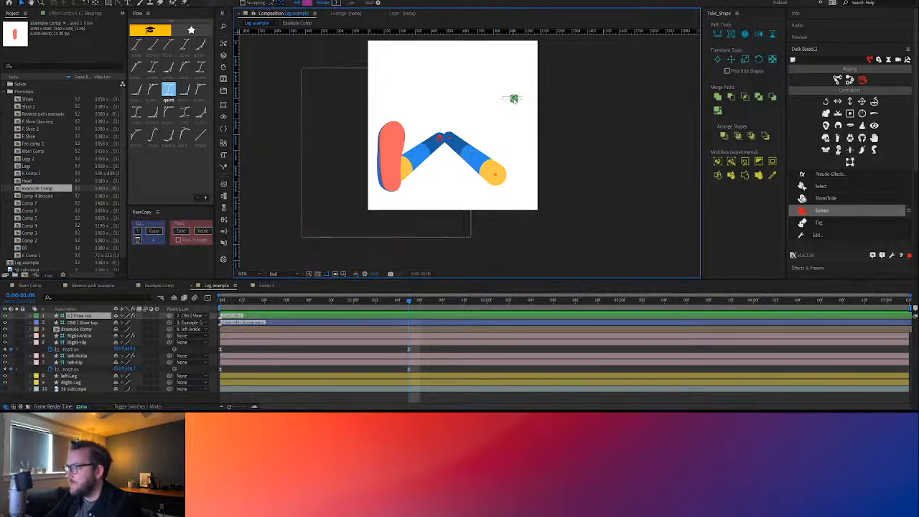
{"action": "left_click_drag", "start_coordinate": [511, 98], "coordinate": [507, 98]}
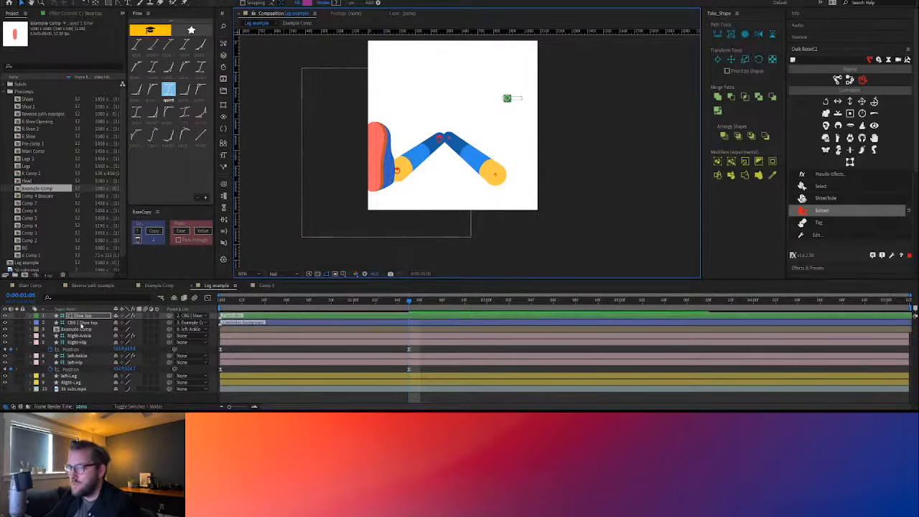
Rotate Example Comp to -13° at 0:00:01:05, keyframe its rotation, and scrub back to the first frame
{"action": "left_click", "coordinate": [80, 329]}
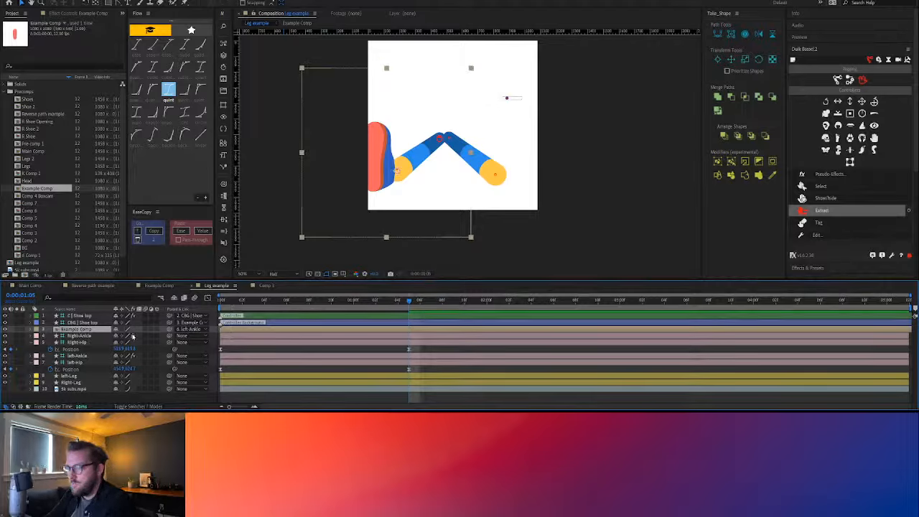
{"action": "key", "text": "r"}
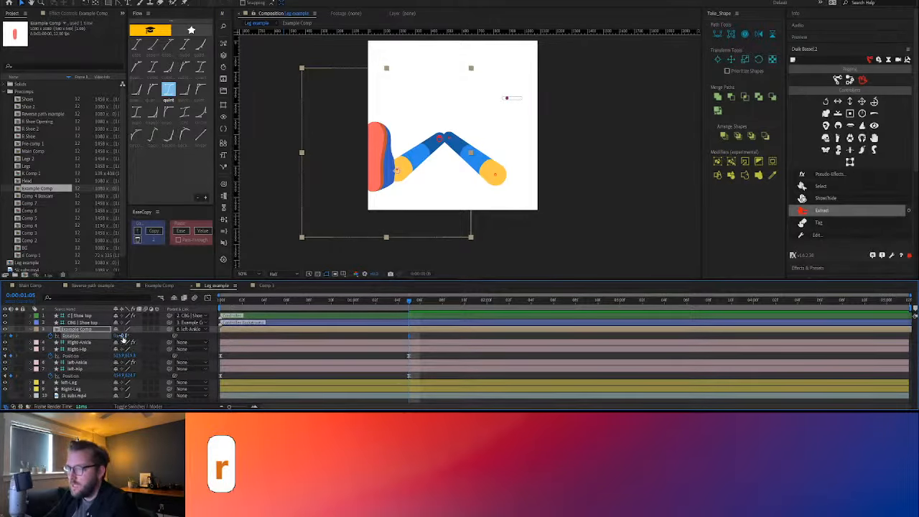
{"action": "left_click_drag", "start_coordinate": [122, 335], "coordinate": [118, 335]}
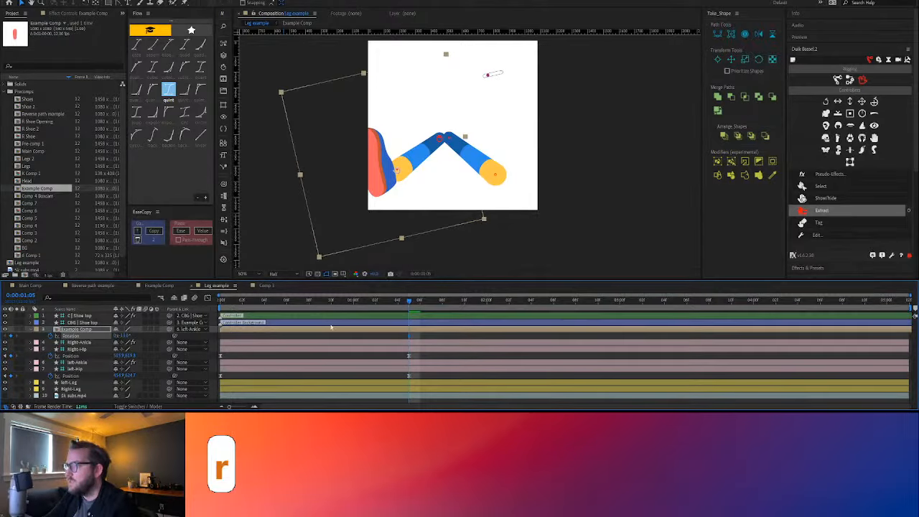
{"action": "left_click", "coordinate": [420, 336]}
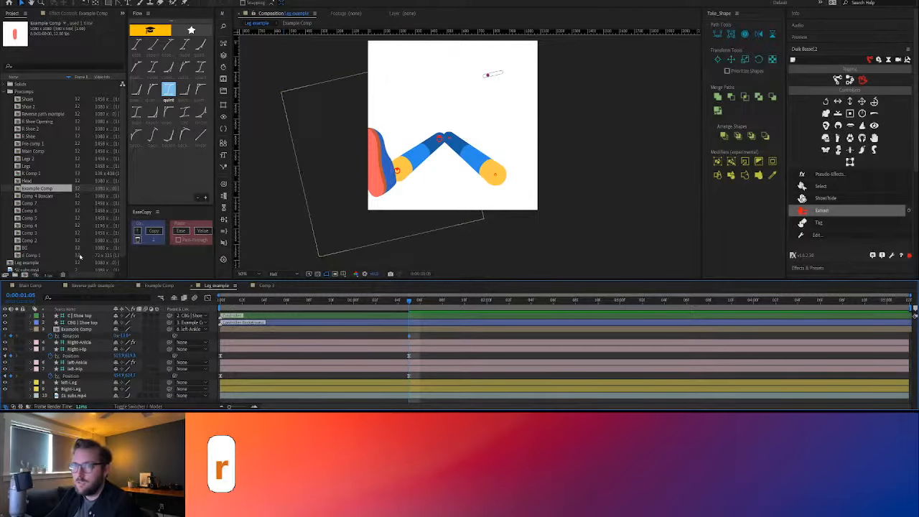
{"action": "key", "text": "alt+slash"}
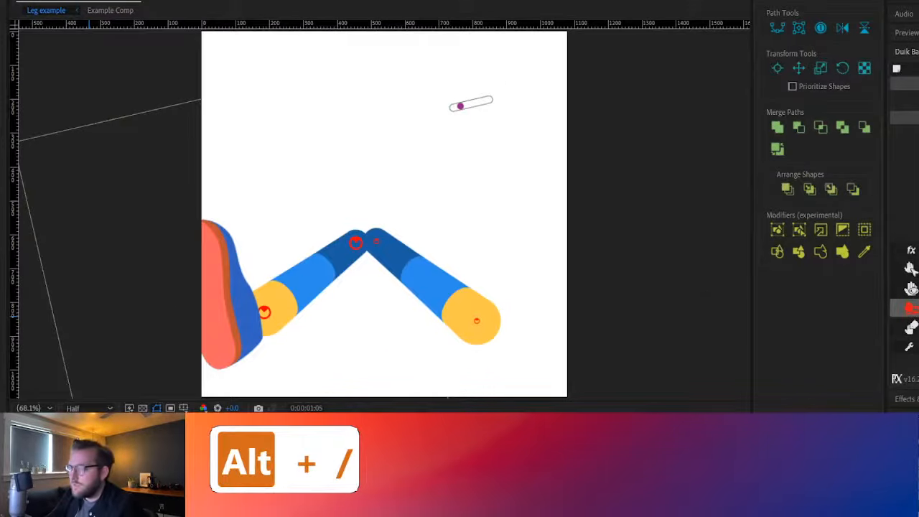
{"action": "left_click_drag", "start_coordinate": [144, 289], "coordinate": [200, 288]}
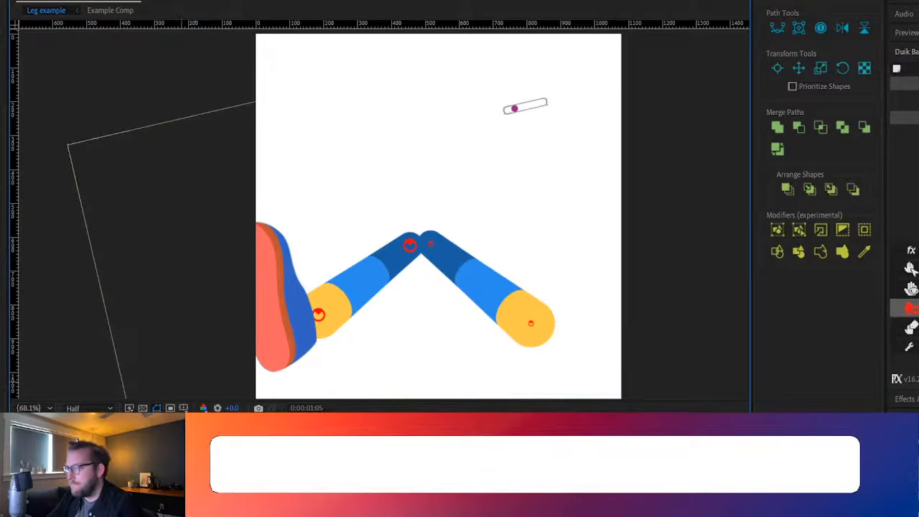
{"action": "left_click", "coordinate": [181, 431]}
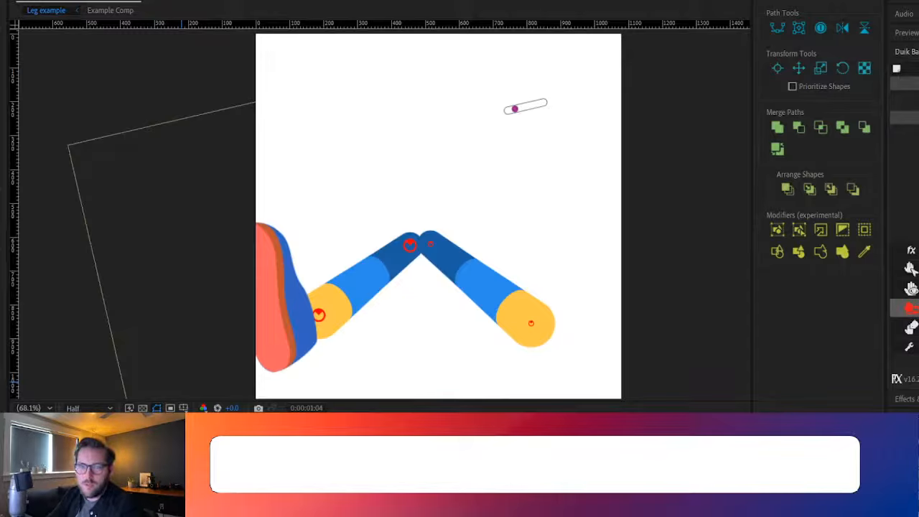
{"action": "left_click_drag", "start_coordinate": [180, 431], "coordinate": [64, 430]}
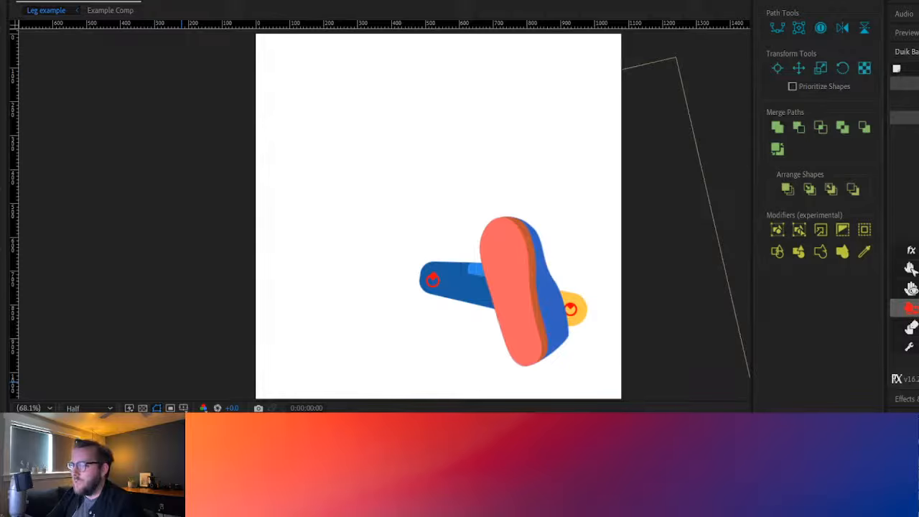
Keyframe the Shoe top controller's position at 0:00:01:05, and slide the controller right at 0:00:00:00 to turn the shoe the other way
{"action": "key", "text": "p"}
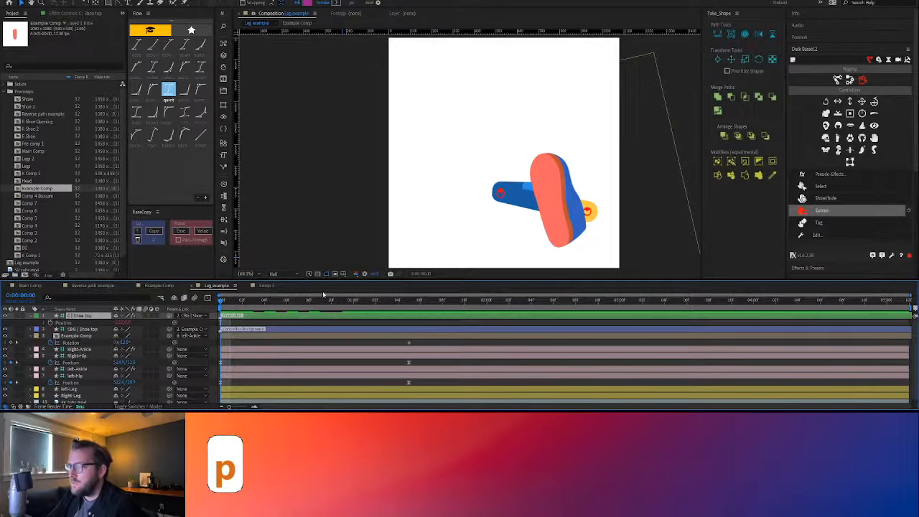
{"action": "left_click", "coordinate": [409, 302]}
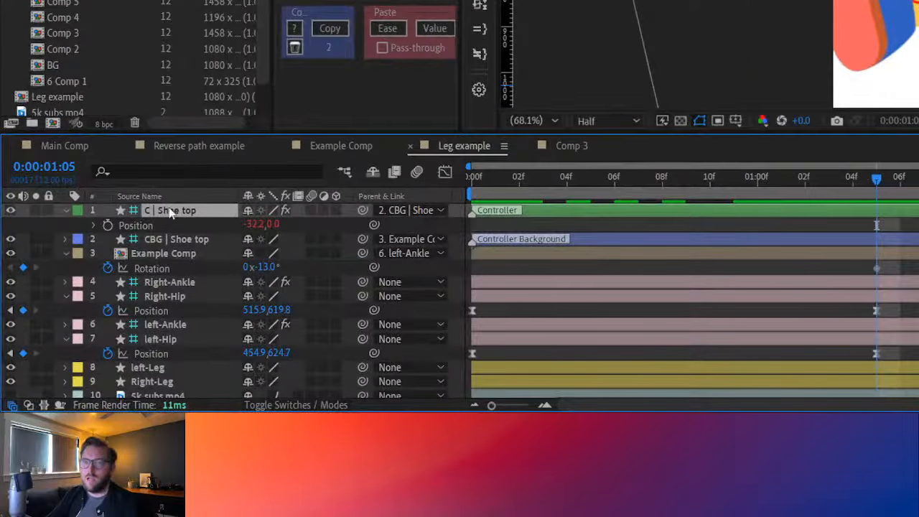
{"action": "left_click", "coordinate": [108, 225]}
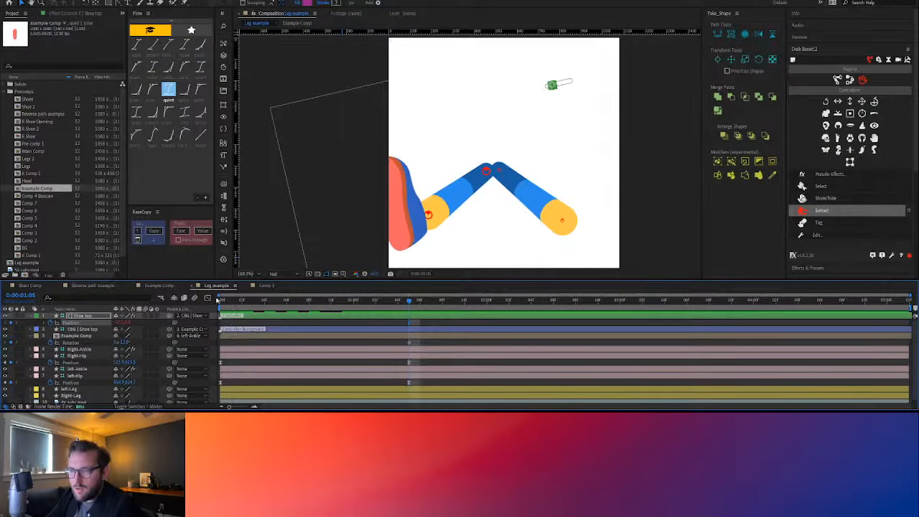
{"action": "left_click_drag", "start_coordinate": [409, 302], "coordinate": [205, 312]}
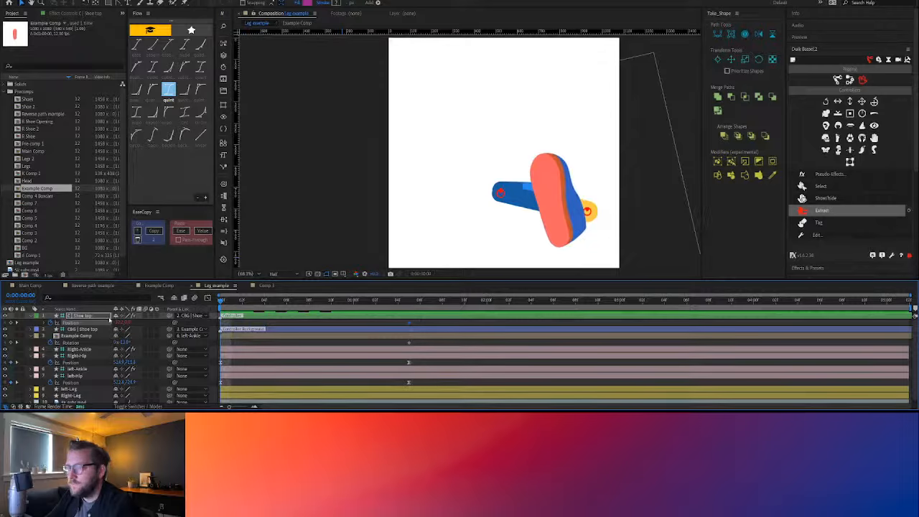
{"action": "left_click_drag", "start_coordinate": [124, 323], "coordinate": [157, 320]}
{"action": "left_click_drag", "start_coordinate": [273, 300], "coordinate": [409, 302]}
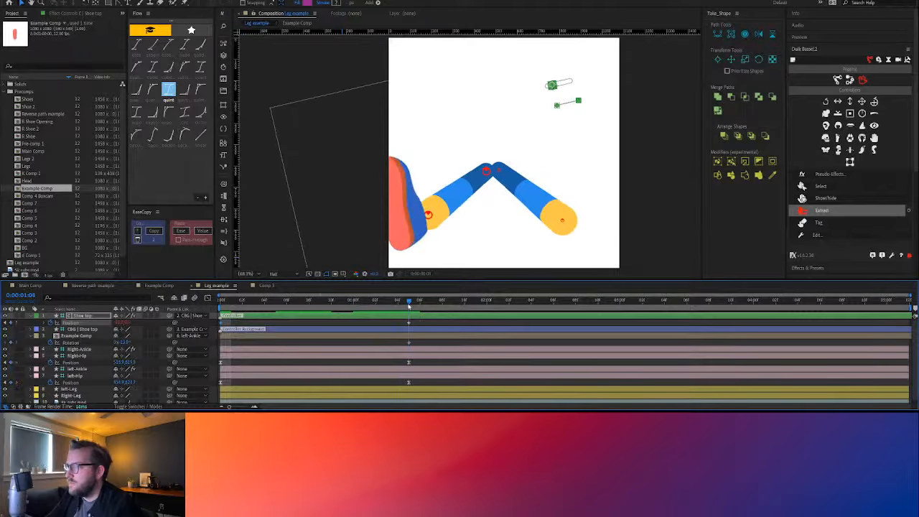
Unparent the CBG | Shoe top controller background from Example Comp and set its rotation to 0°
{"action": "left_click", "coordinate": [565, 84]}
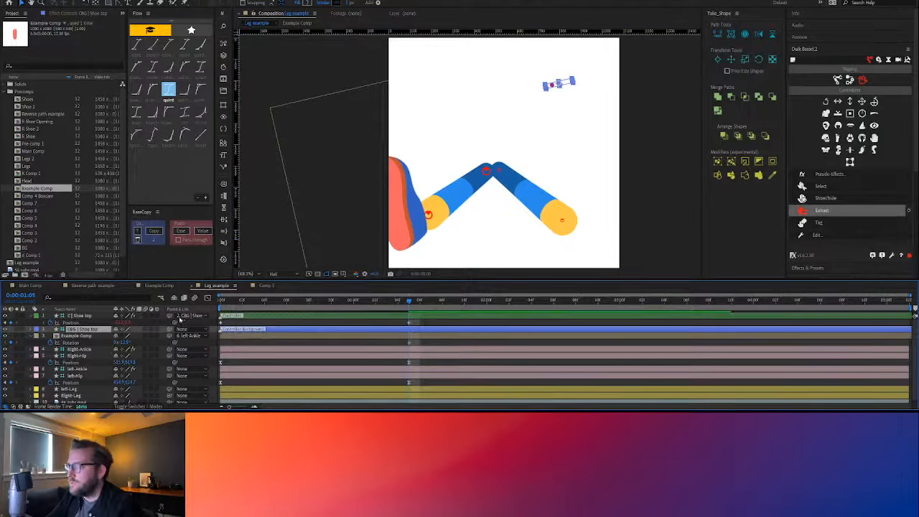
{"action": "type", "text": "r"}
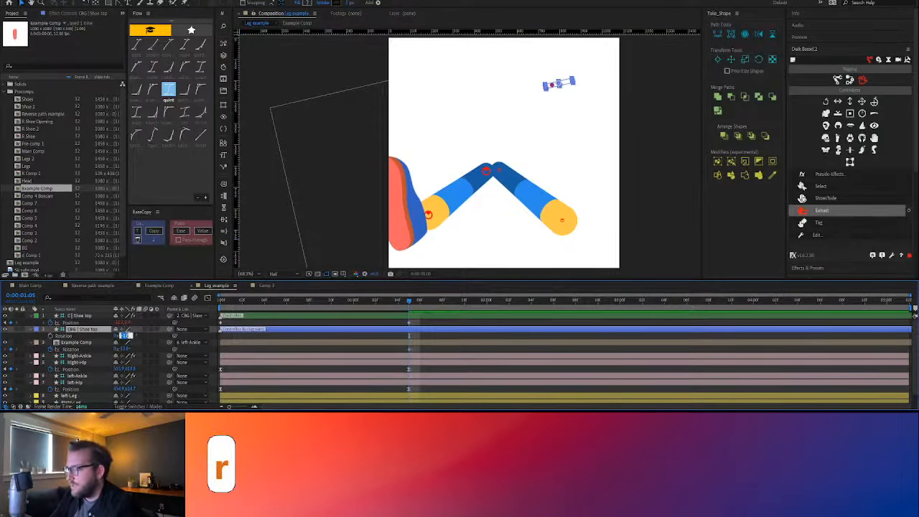
{"action": "type", "text": "0"}
{"action": "key", "text": "Return"}
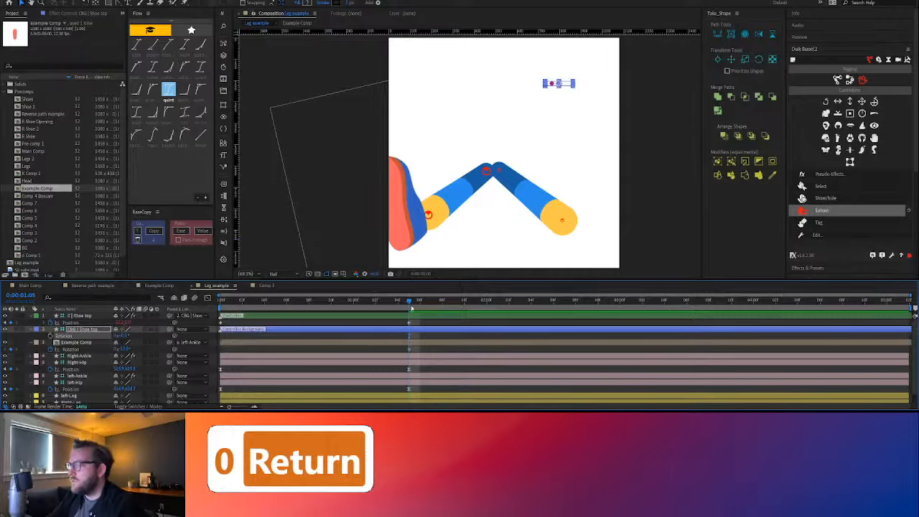
At the first frame, rotate Example Comp nearly upright and keyframe its position shifted outward past the left ankle
{"action": "left_click_drag", "start_coordinate": [405, 304], "coordinate": [221, 303]}
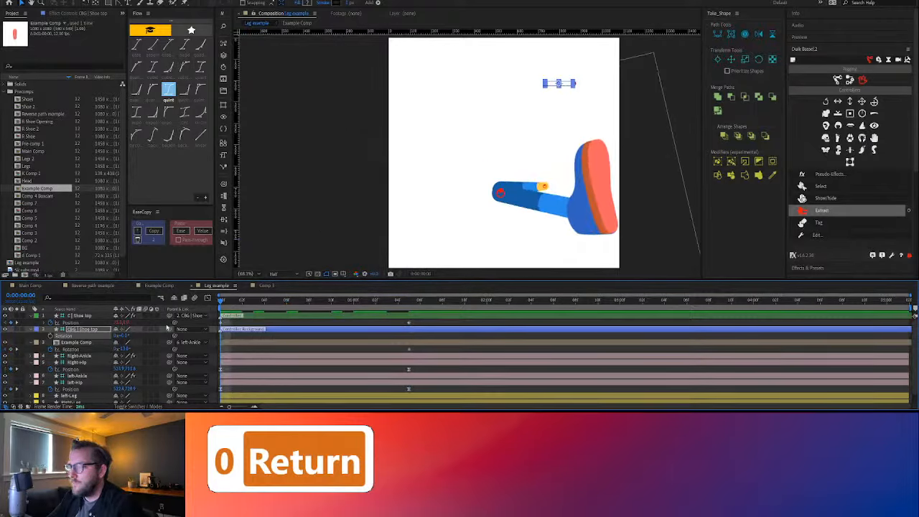
{"action": "left_click_drag", "start_coordinate": [125, 349], "coordinate": [135, 352]}
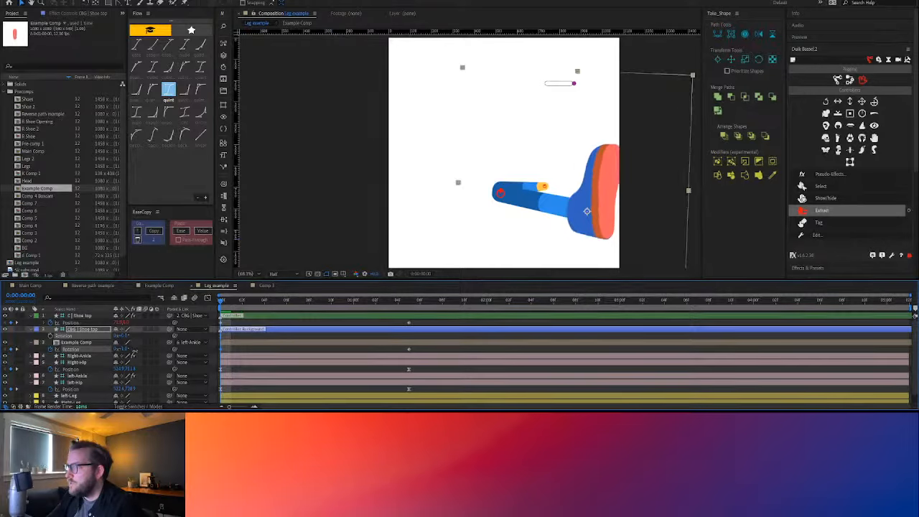
{"action": "key", "text": "shift+p"}
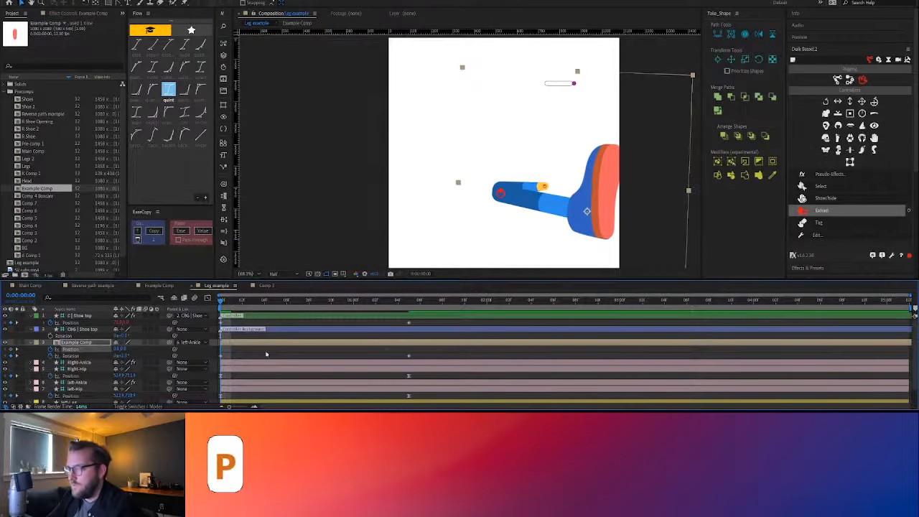
{"action": "left_click_drag", "start_coordinate": [596, 218], "coordinate": [613, 212]}
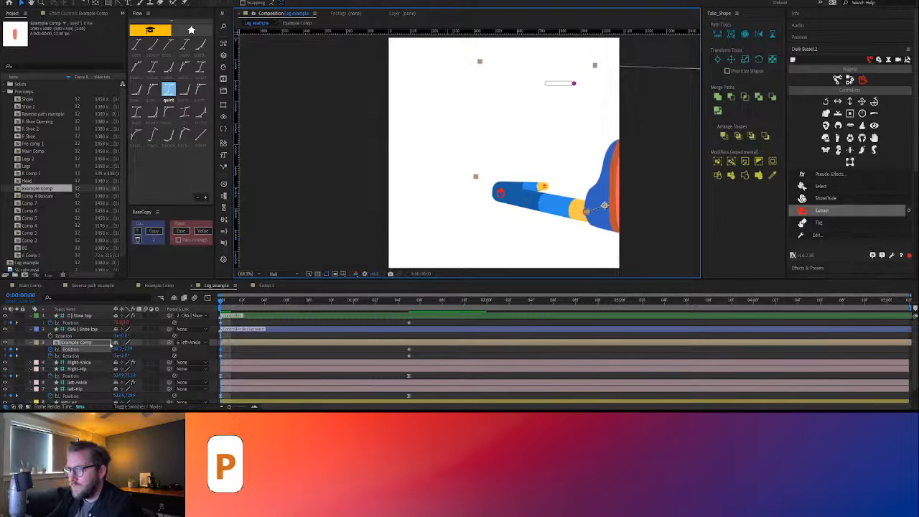
Keyframe Example Comp's scale at 74% on the first frame and nudge the shoe back against the ankle
{"action": "key", "text": "shift+s"}
{"action": "left_click", "coordinate": [50, 356]}
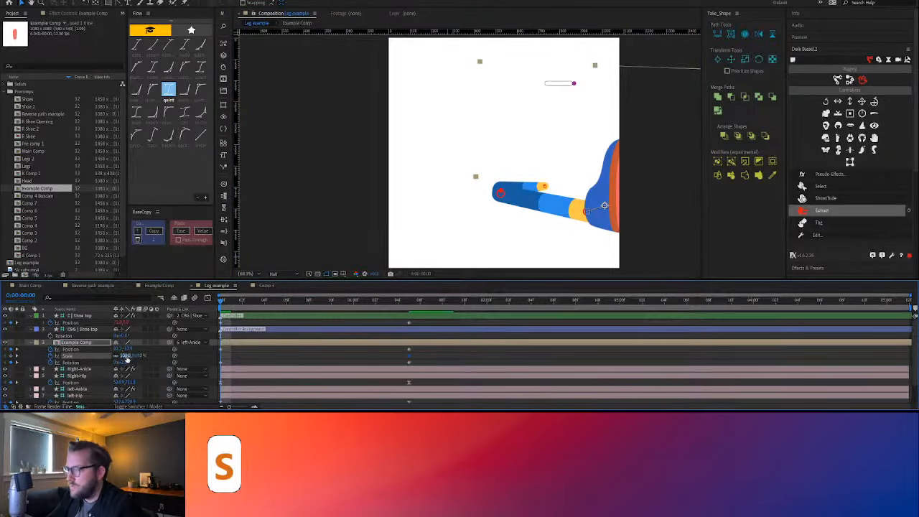
{"action": "left_click_drag", "start_coordinate": [126, 356], "coordinate": [108, 357]}
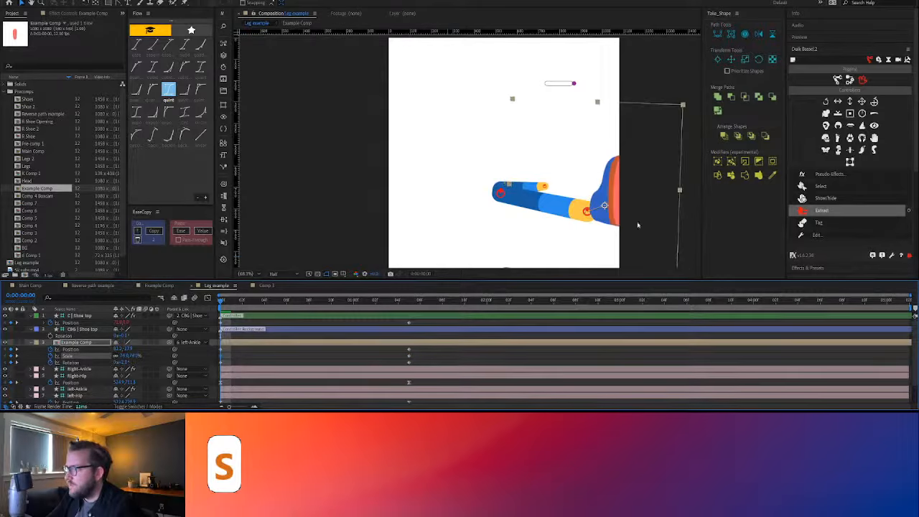
{"action": "left_click_drag", "start_coordinate": [616, 216], "coordinate": [611, 219]}
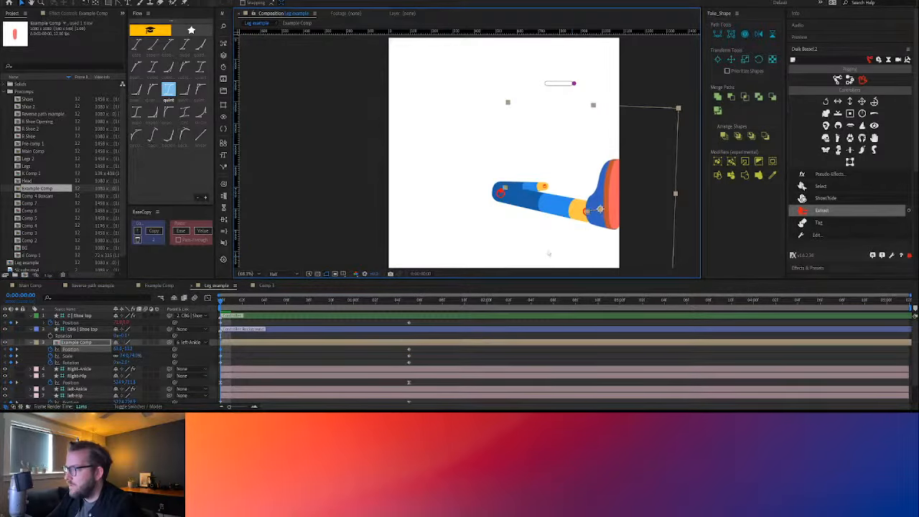
Preview the shoe's turn, rotation and scaling from the first frame
{"action": "left_click", "coordinate": [296, 354]}
{"action": "mouse_move", "coordinate": [224, 305]}
{"action": "left_mouse_down"}
{"action": "mouse_move", "coordinate": [411, 304]}
{"action": "mouse_move", "coordinate": [218, 313]}
{"action": "left_mouse_up"}
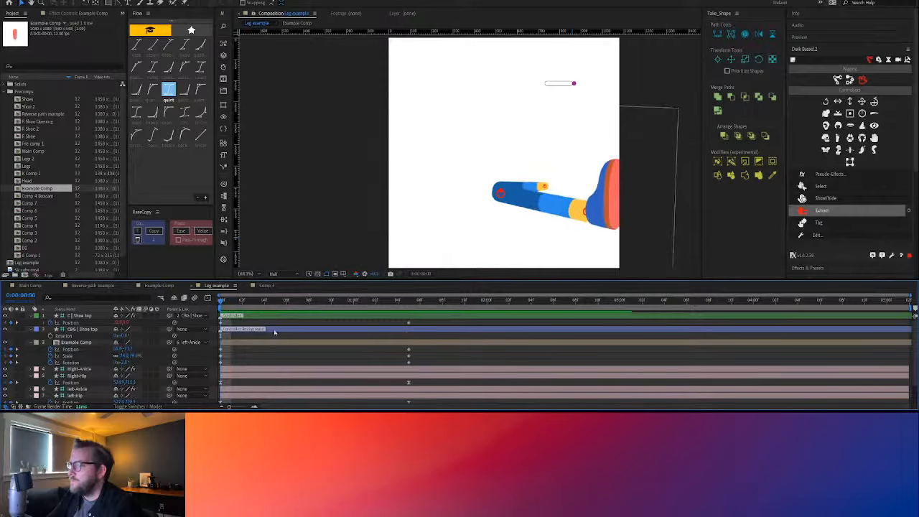
{"action": "key", "text": "space"}
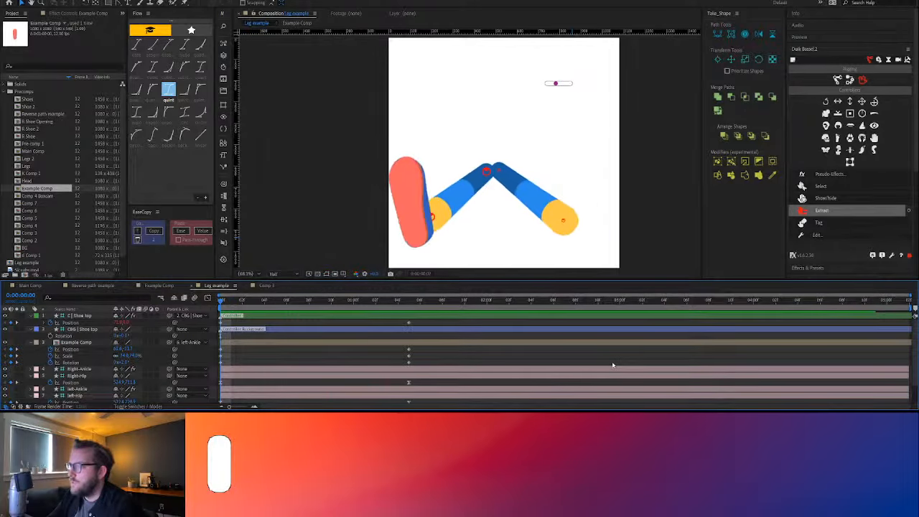
Apply Flow's quint easing to the Shoe top and Example Comp keyframes and play the eased animation
{"action": "left_click_drag", "start_coordinate": [414, 367], "coordinate": [217, 321]}
{"action": "left_click", "coordinate": [169, 89]}
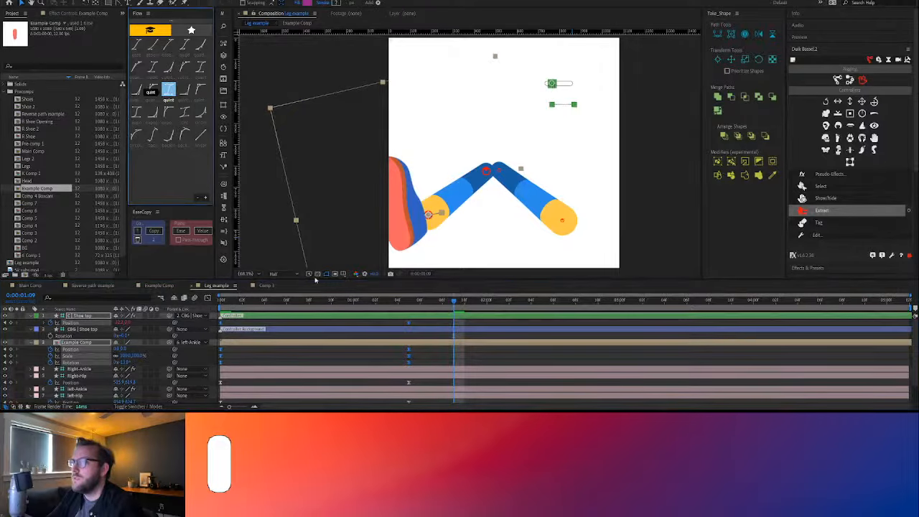
{"action": "left_click", "coordinate": [366, 355]}
{"action": "left_click_drag", "start_coordinate": [417, 304], "coordinate": [217, 311]}
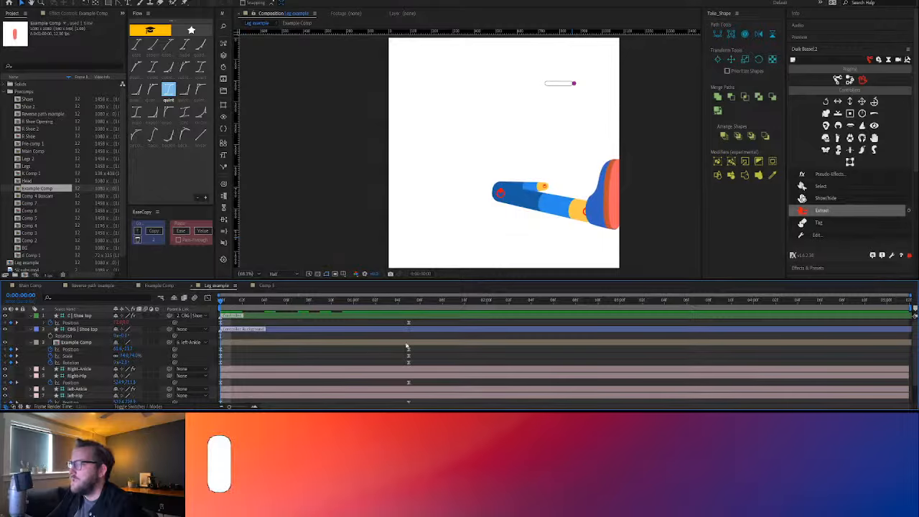
{"action": "key", "text": "space"}
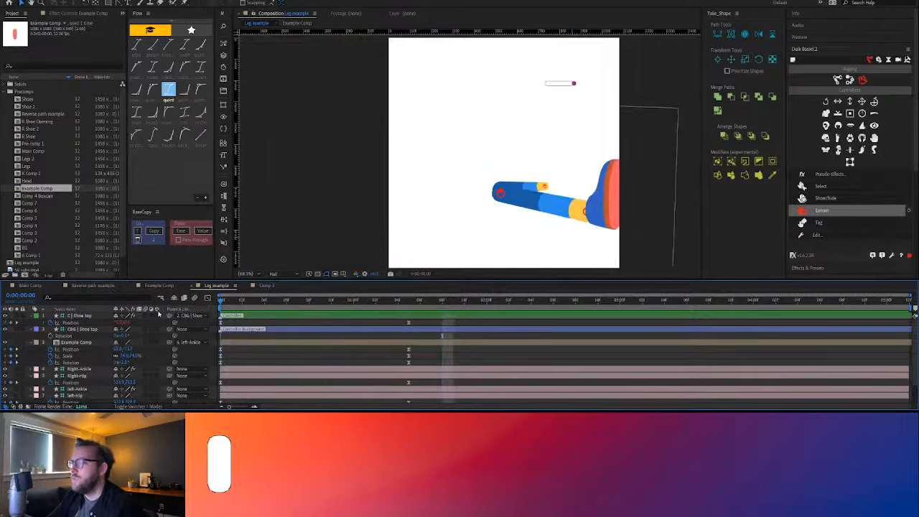
Replay the eased leg and shoe animation and examine the shoe's poses at 0:00:01:05 and the first frame
{"action": "left_click", "coordinate": [416, 318]}
{"action": "key", "text": "space"}
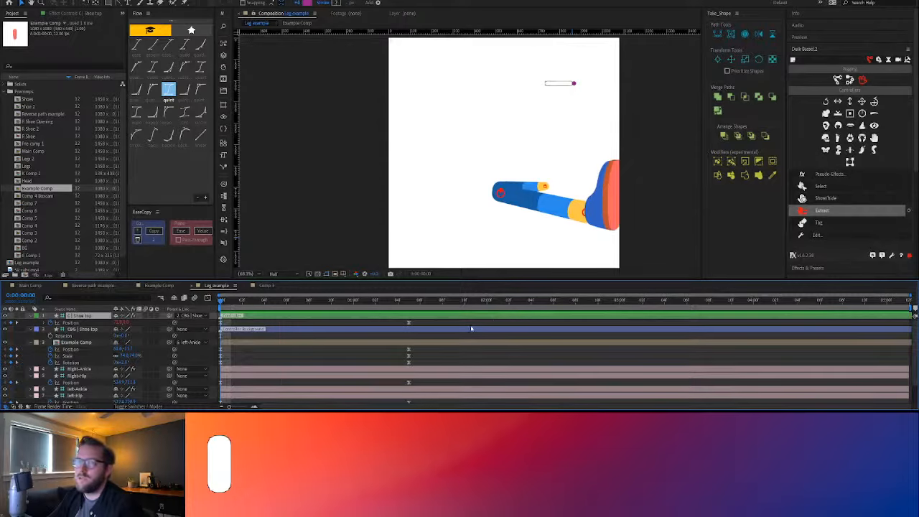
{"action": "key", "text": "space"}
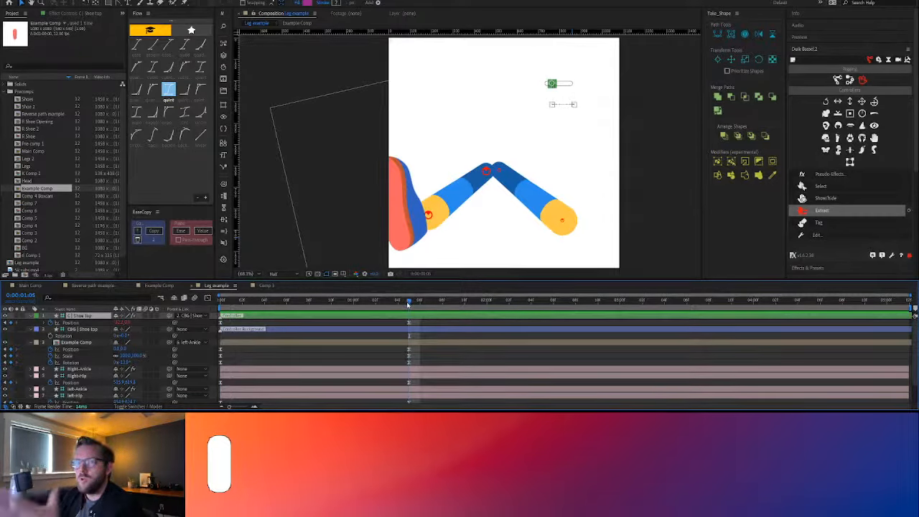
{"action": "left_click_drag", "start_coordinate": [429, 216], "coordinate": [416, 192]}
{"action": "left_click_drag", "start_coordinate": [400, 302], "coordinate": [148, 305]}
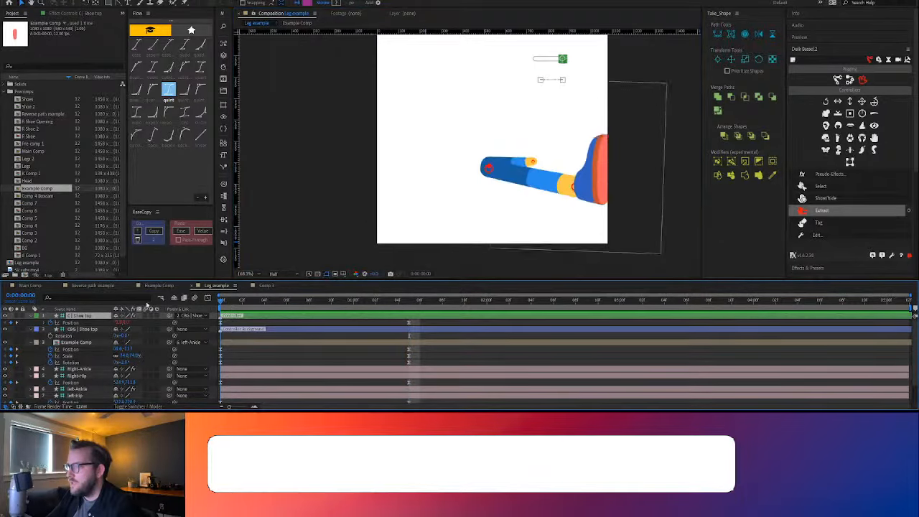
{"action": "key", "text": "space"}
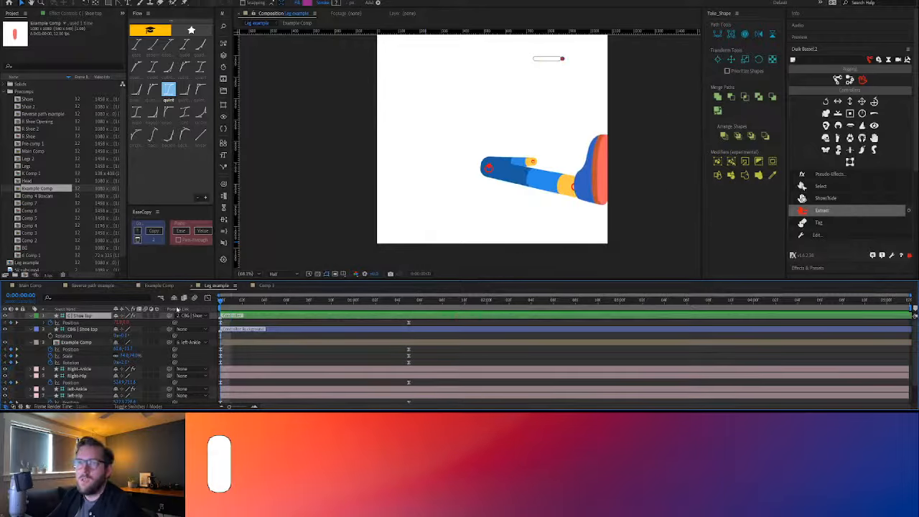
{"action": "key", "text": "space"}
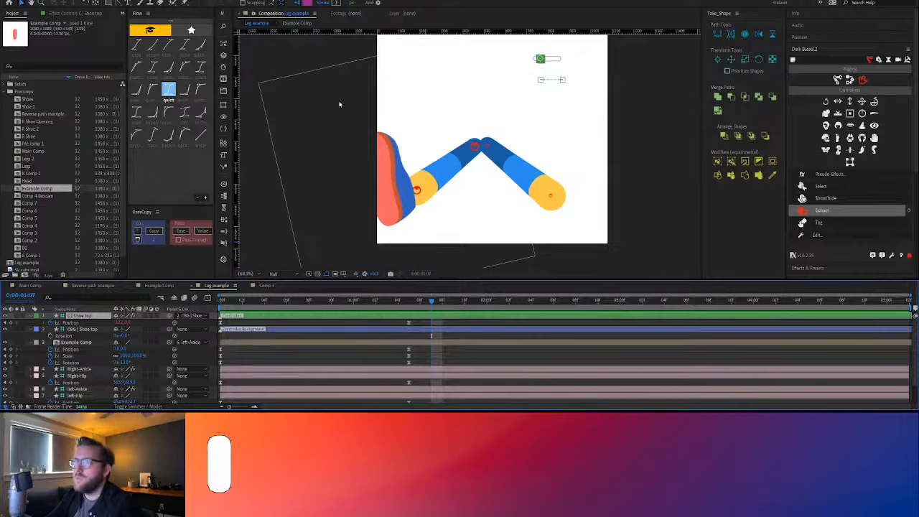
Resize the Leg example composition to 1200 by 1200 px with the aspect ratio locked at 1:1
{"action": "key", "text": "ctrl+k"}
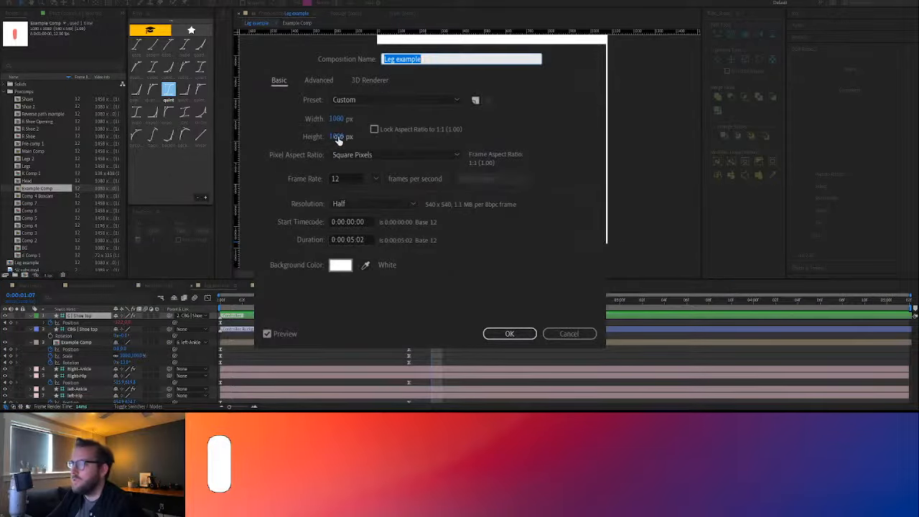
{"action": "left_click_drag", "start_coordinate": [338, 137], "coordinate": [441, 139]}
{"action": "left_click_drag", "start_coordinate": [339, 121], "coordinate": [438, 115]}
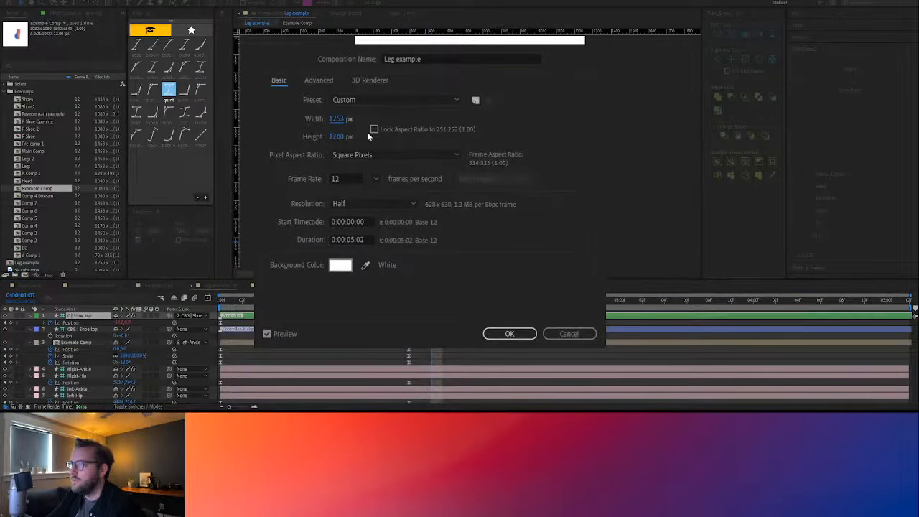
{"action": "left_click", "coordinate": [336, 120]}
{"action": "left_click", "coordinate": [374, 131]}
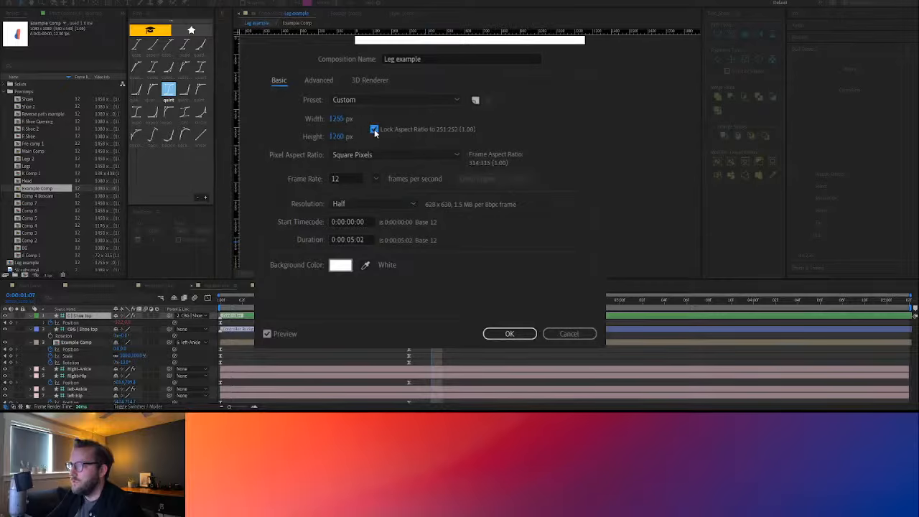
{"action": "type", "text": "216"}
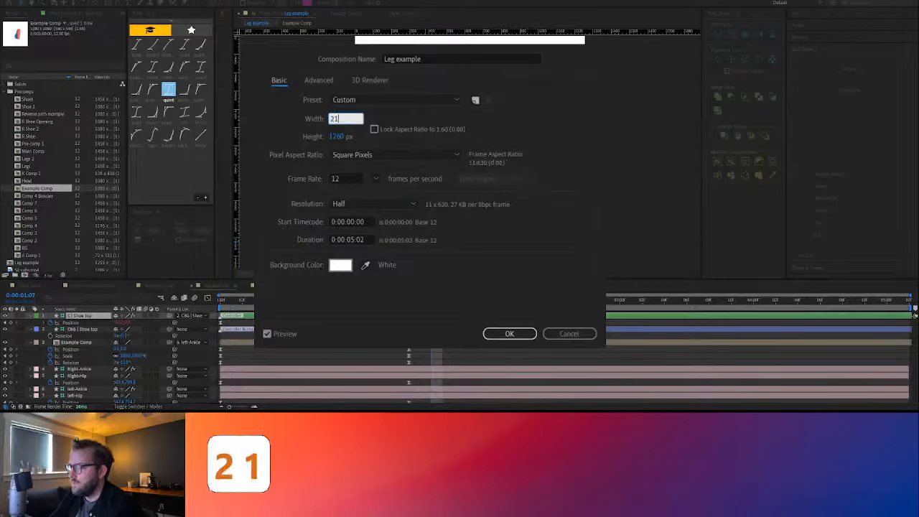
{"action": "key", "text": "BackSpace"}
{"action": "key", "text": "BackSpace"}
{"action": "key", "text": "BackSpace"}
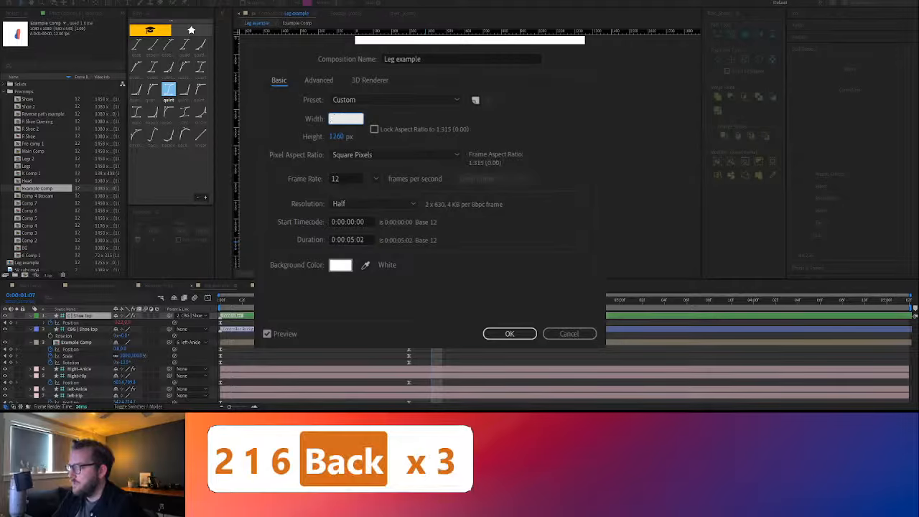
{"action": "type", "text": "1200"}
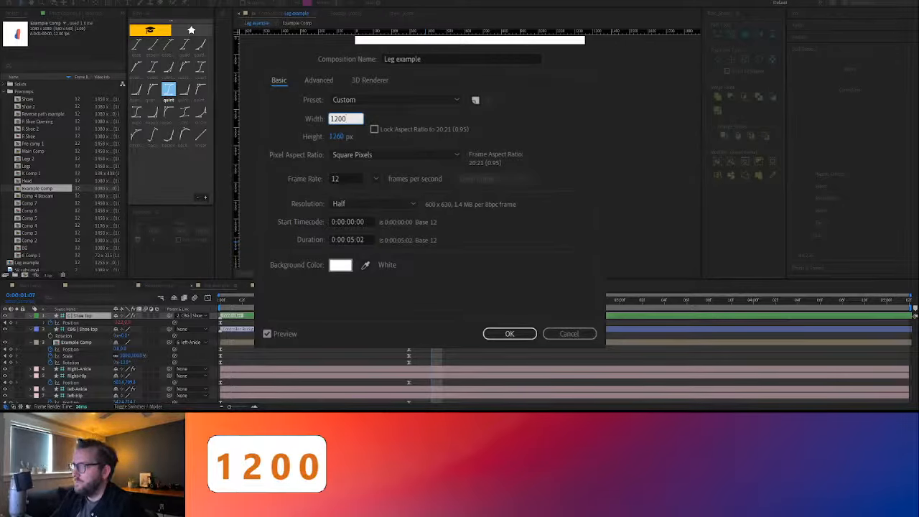
{"action": "left_click", "coordinate": [339, 136]}
{"action": "type", "text": "1200"}
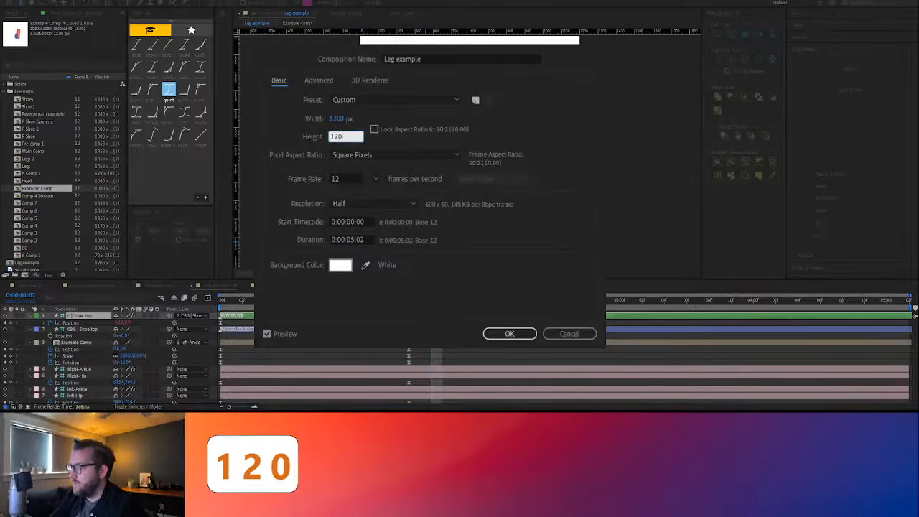
{"action": "left_click", "coordinate": [510, 334]}
Preview the leg and shoe animation in the enlarged Leg example composition and return to the first frame
{"action": "key", "text": "space"}
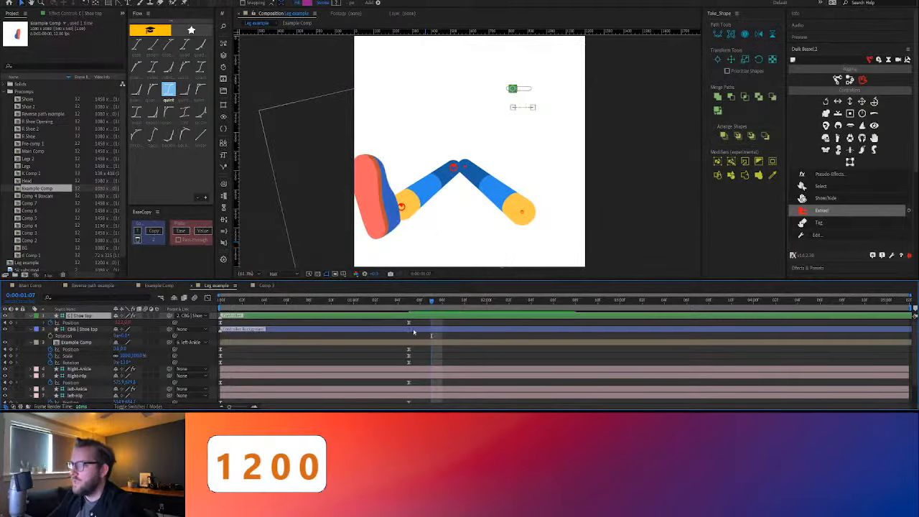
{"action": "left_click_drag", "start_coordinate": [161, 308], "coordinate": [123, 309]}
{"action": "key", "text": "space"}
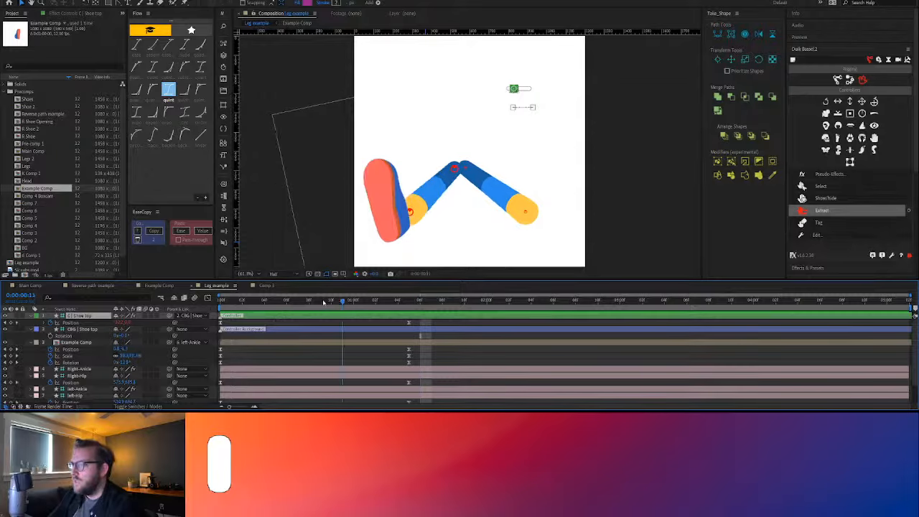
{"action": "key", "text": "space"}
{"action": "key", "text": "space"}
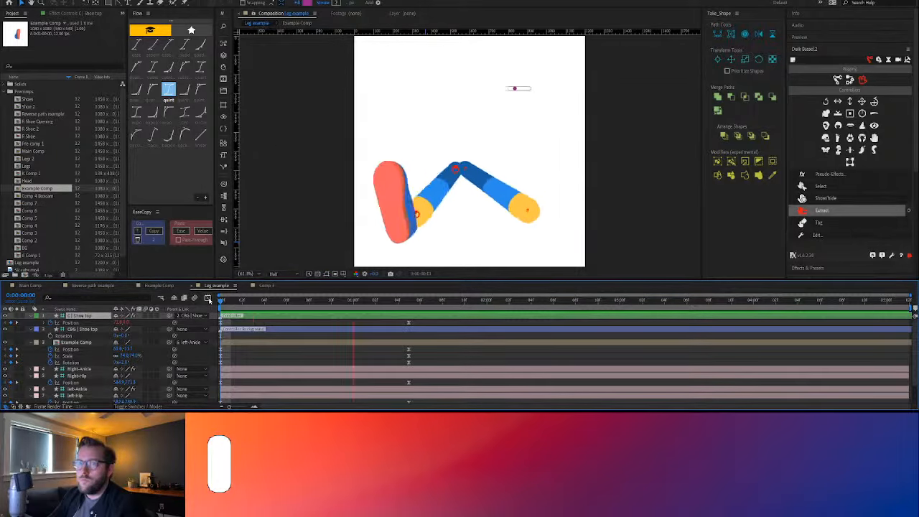
{"action": "key", "text": "space"}
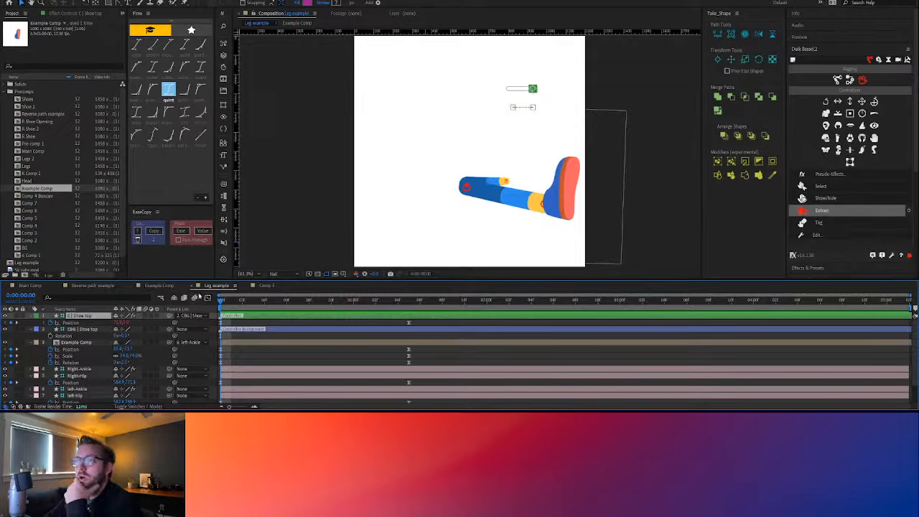
Open the R Shoe precomp from the start of Main Comp and scrub through its turn to 0:00:01:05
{"action": "left_click", "coordinate": [31, 286]}
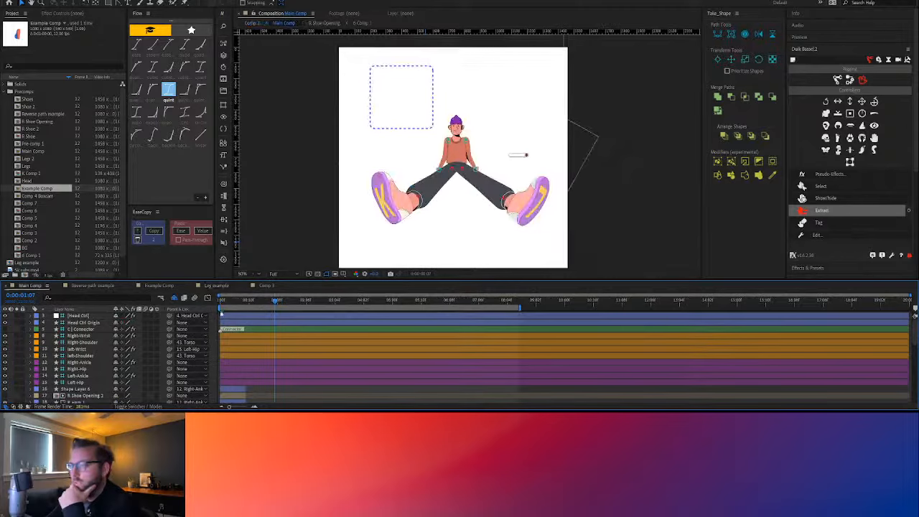
{"action": "scroll", "coordinate": [291, 338], "scroll_direction": "down", "scroll_amount": 3}
{"action": "left_click_drag", "start_coordinate": [275, 301], "coordinate": [203, 310]}
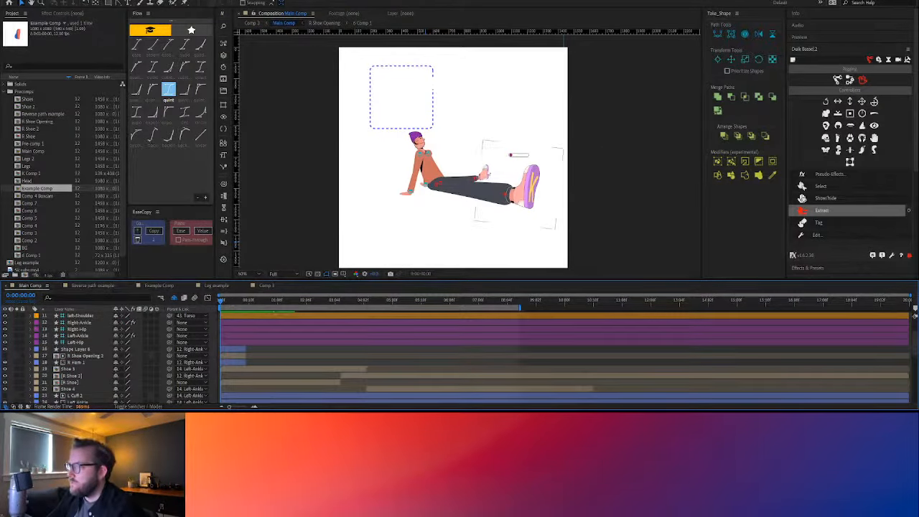
{"action": "left_click", "coordinate": [323, 384]}
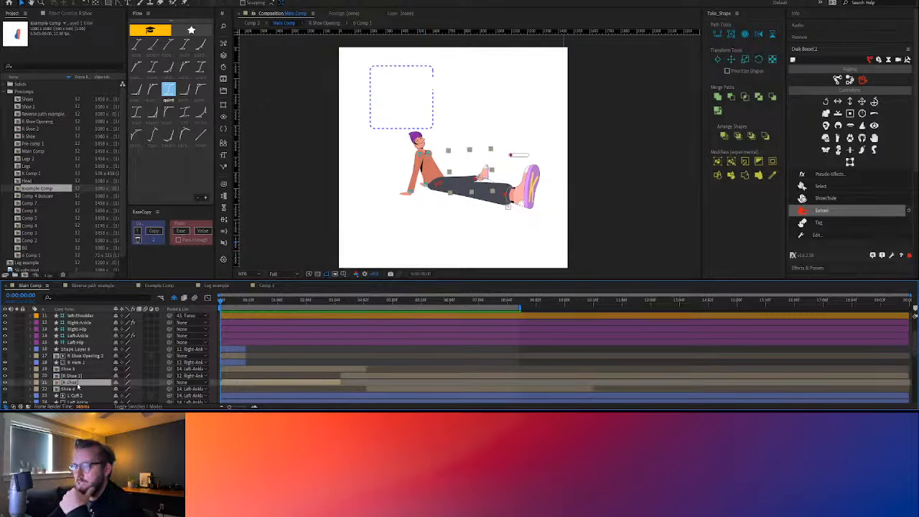
{"action": "double_click", "coordinate": [80, 385]}
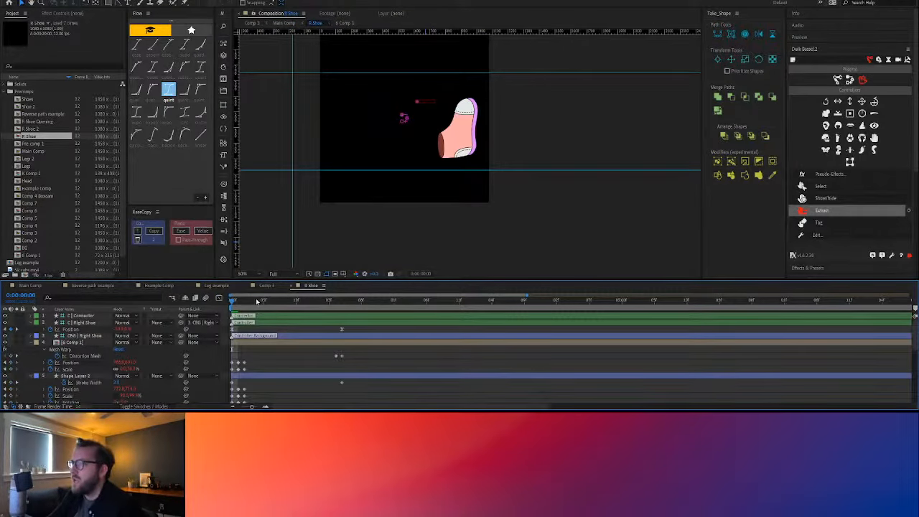
{"action": "left_click_drag", "start_coordinate": [257, 302], "coordinate": [341, 302]}
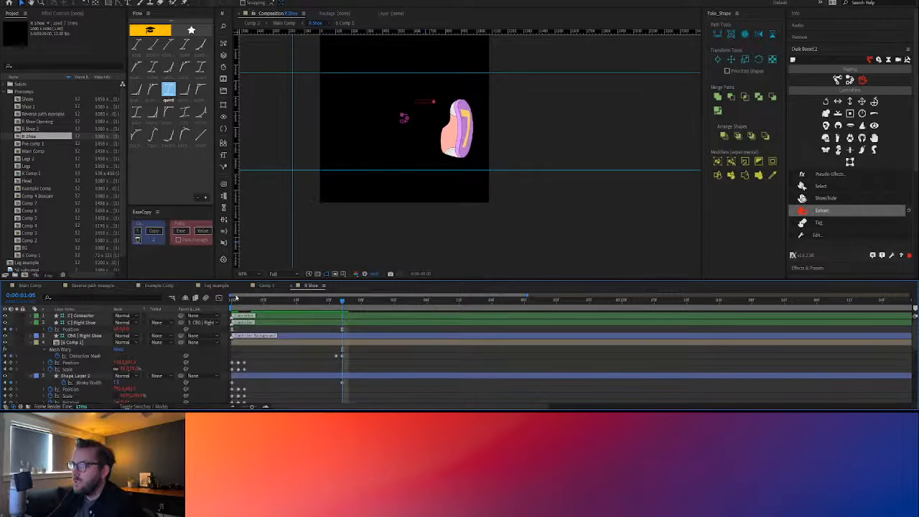
Open the R Shoe 2 precomp from Main Comp and scrub through the sole's turn up to 0:00:04:09
{"action": "left_click", "coordinate": [31, 286]}
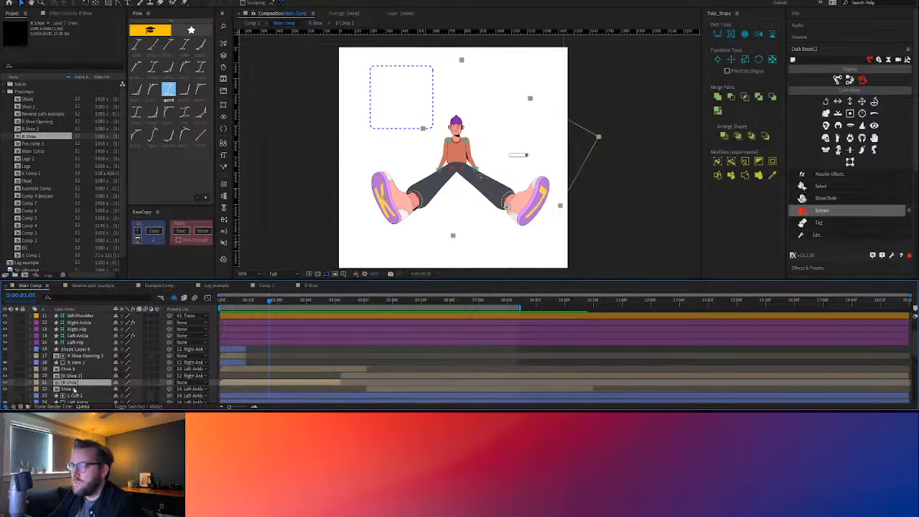
{"action": "double_click", "coordinate": [80, 382]}
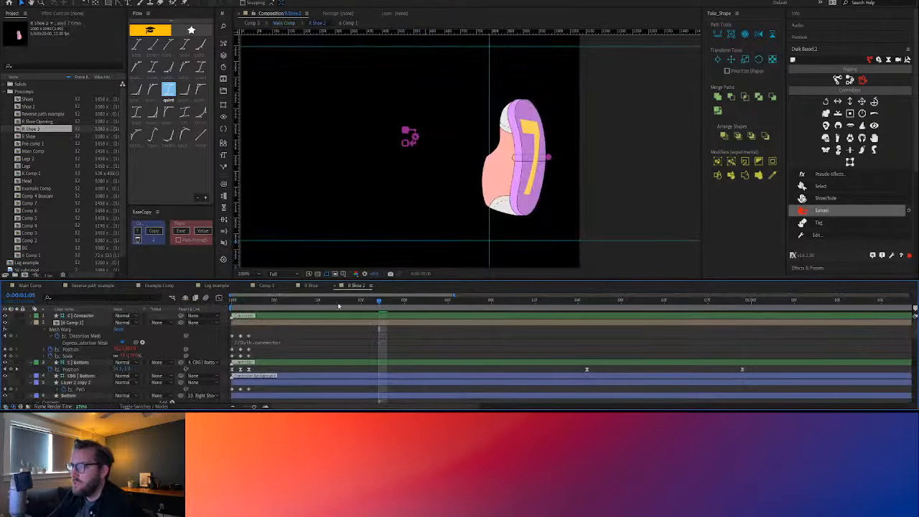
{"action": "left_click_drag", "start_coordinate": [231, 302], "coordinate": [370, 323]}
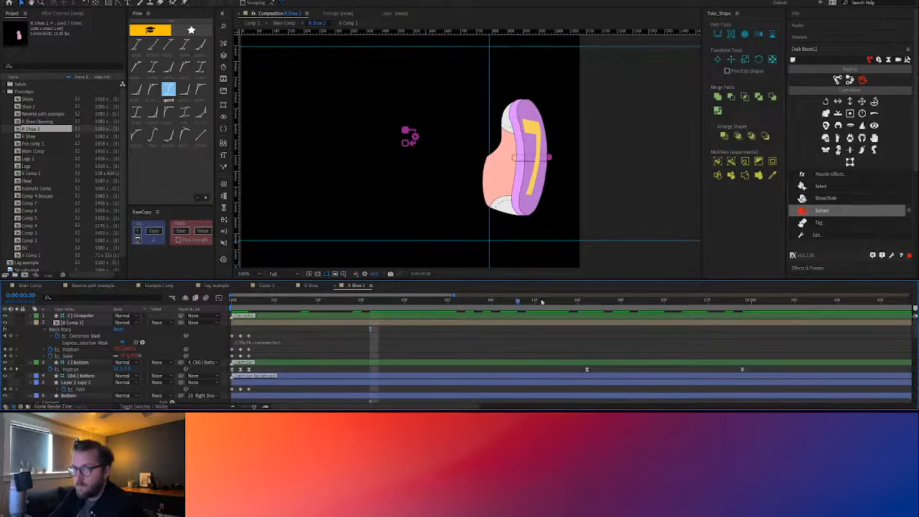
{"action": "left_click_drag", "start_coordinate": [568, 301], "coordinate": [684, 301]}
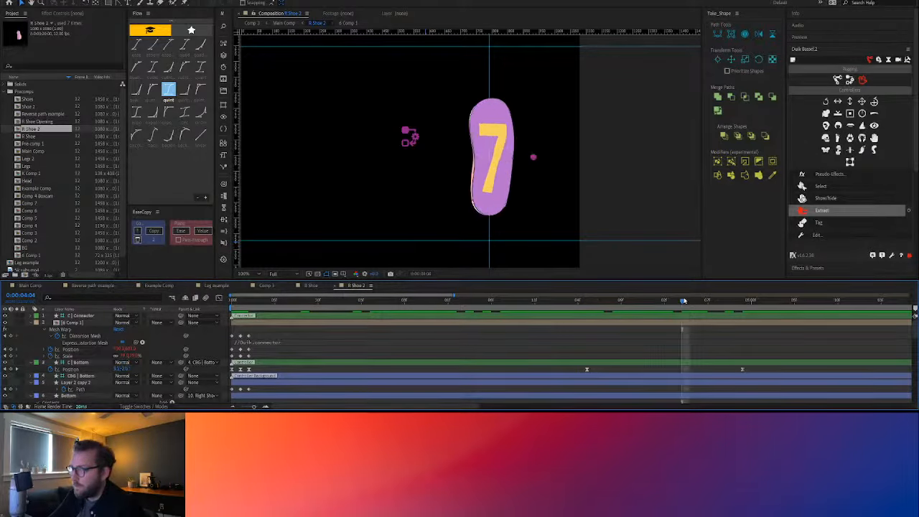
{"action": "key", "text": "minus"}
{"action": "key", "text": "minus"}
{"action": "left_click_drag", "start_coordinate": [335, 304], "coordinate": [391, 314]}
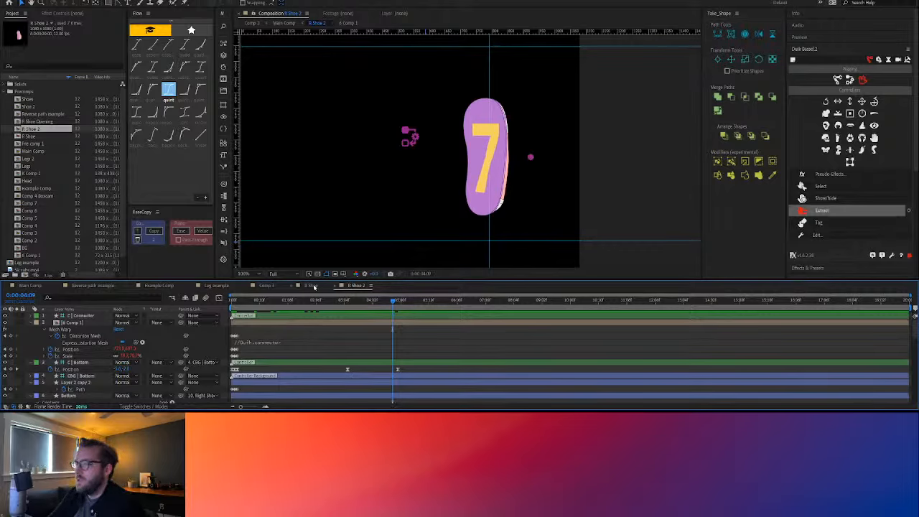
Go back to the R Shoe precomp and play its turn from the first frame
{"action": "left_click", "coordinate": [313, 286]}
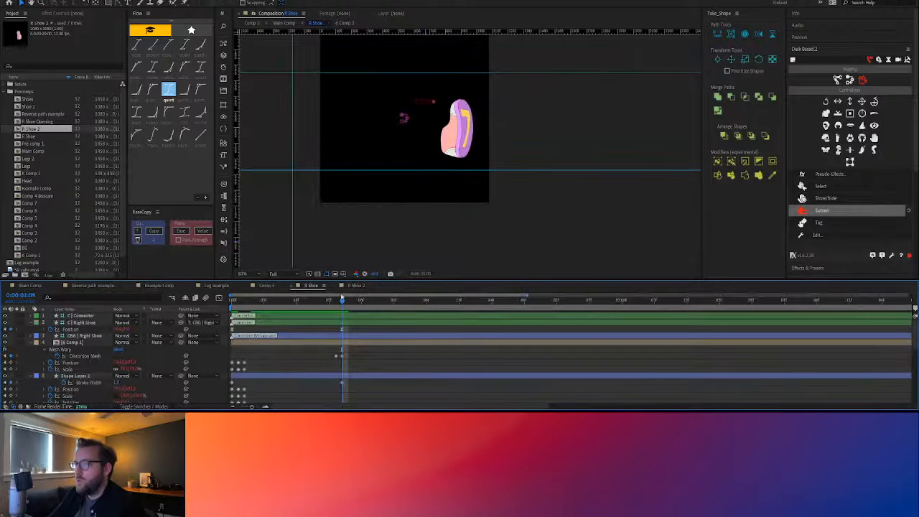
{"action": "left_click_drag", "start_coordinate": [316, 307], "coordinate": [233, 320]}
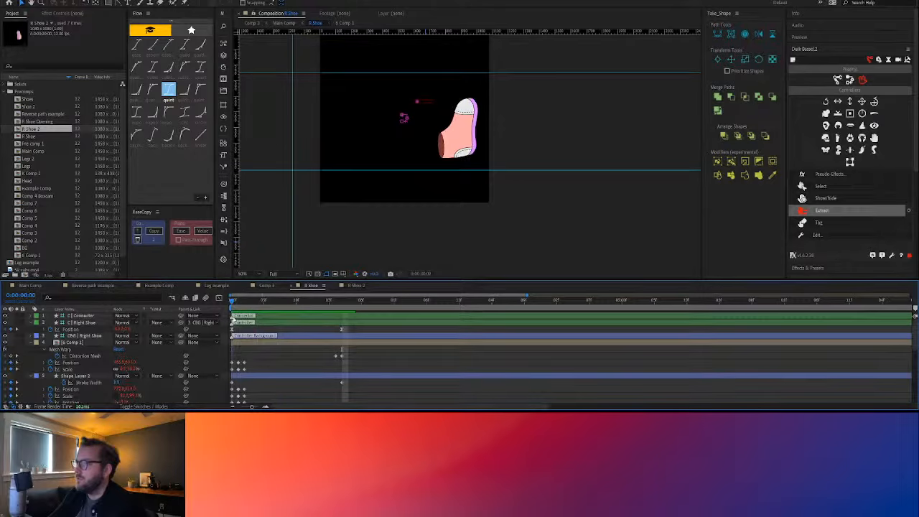
{"action": "key", "text": "space"}
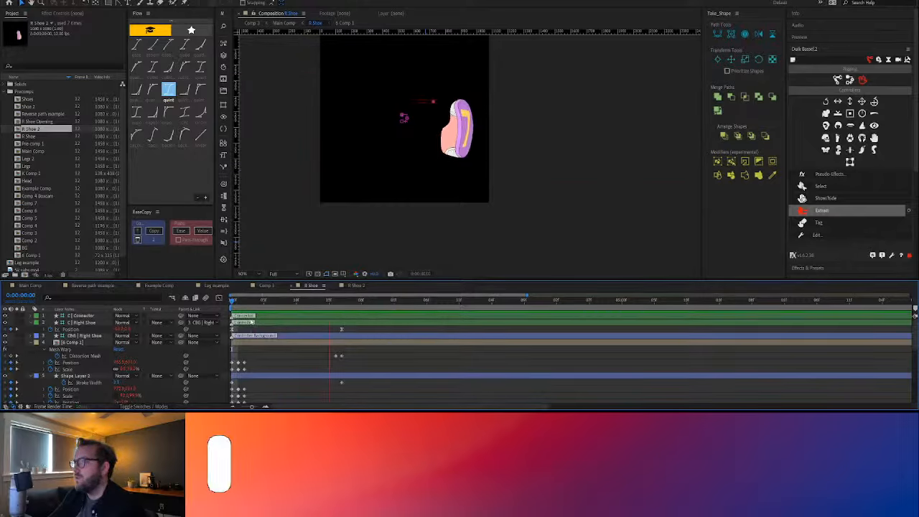
{"action": "key", "text": "space"}
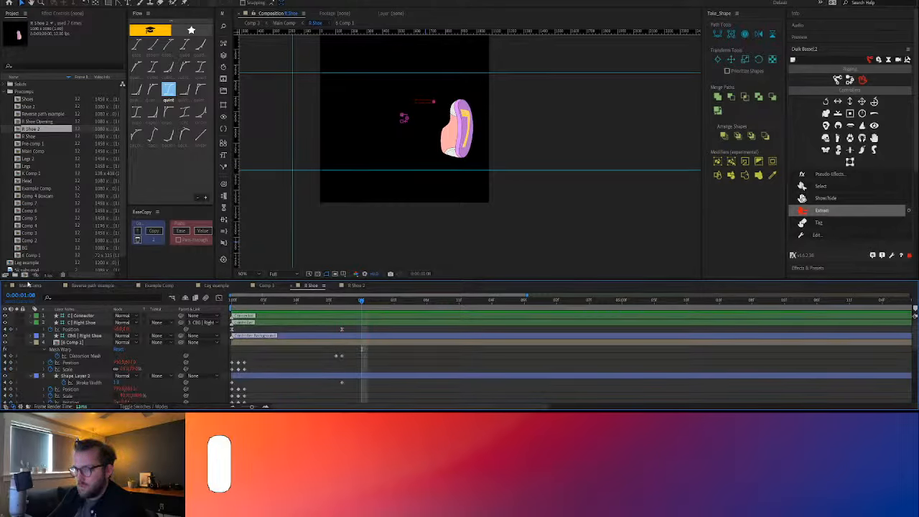
Examine in Main Comp how the Shoe 3, R Shoe and R Shoe 2 layers are timed against each other
{"action": "left_click", "coordinate": [28, 285]}
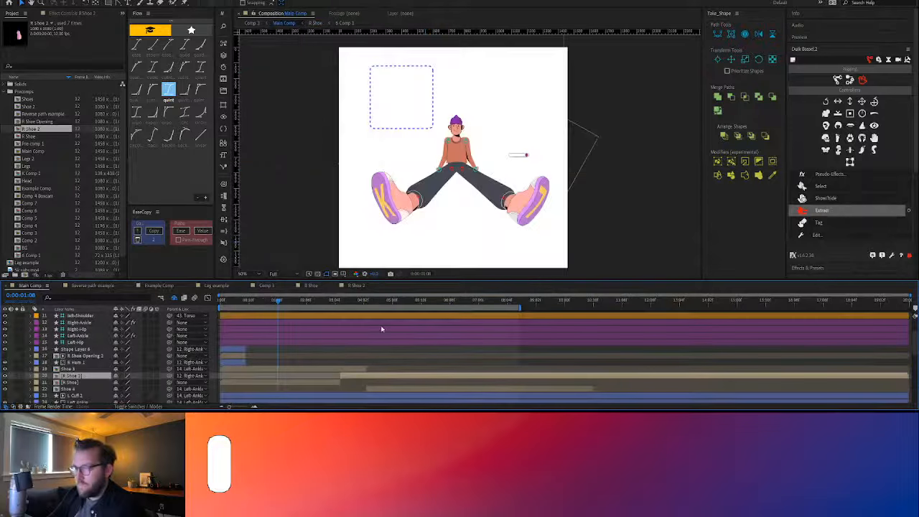
{"action": "left_click", "coordinate": [74, 382]}
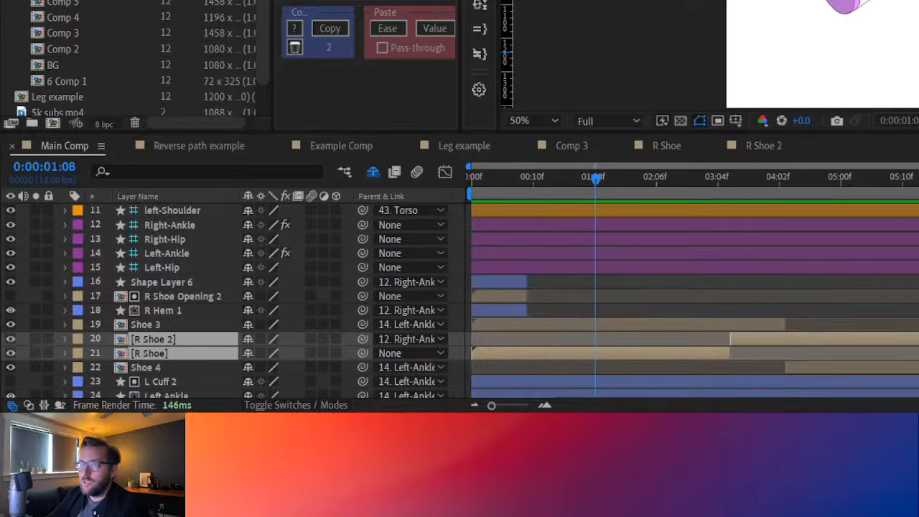
{"action": "left_click", "coordinate": [632, 324]}
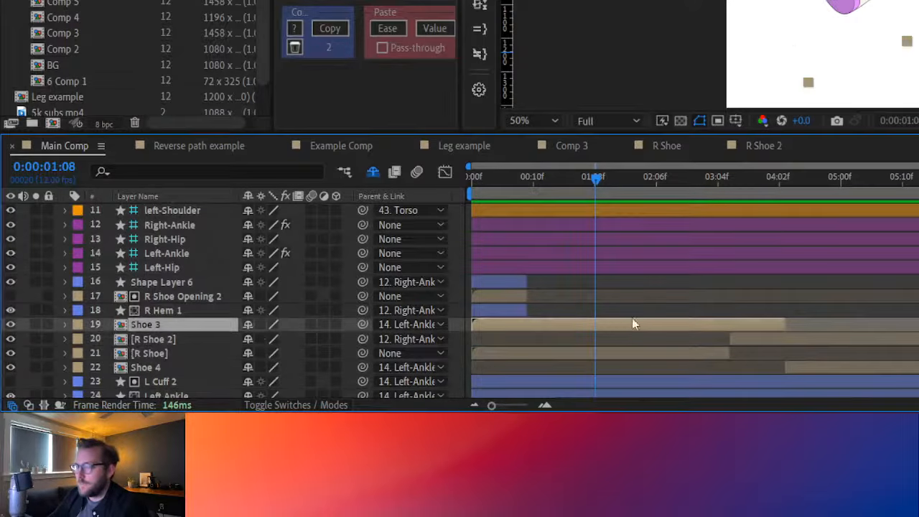
{"action": "left_click", "coordinate": [918, 86]}
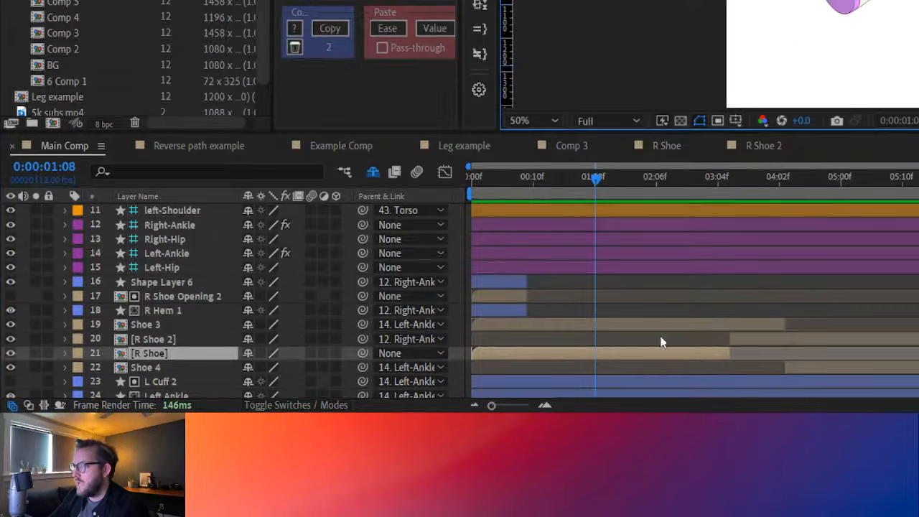
{"action": "left_click", "coordinate": [765, 337], "text": "shift"}
{"action": "left_click", "coordinate": [633, 179]}
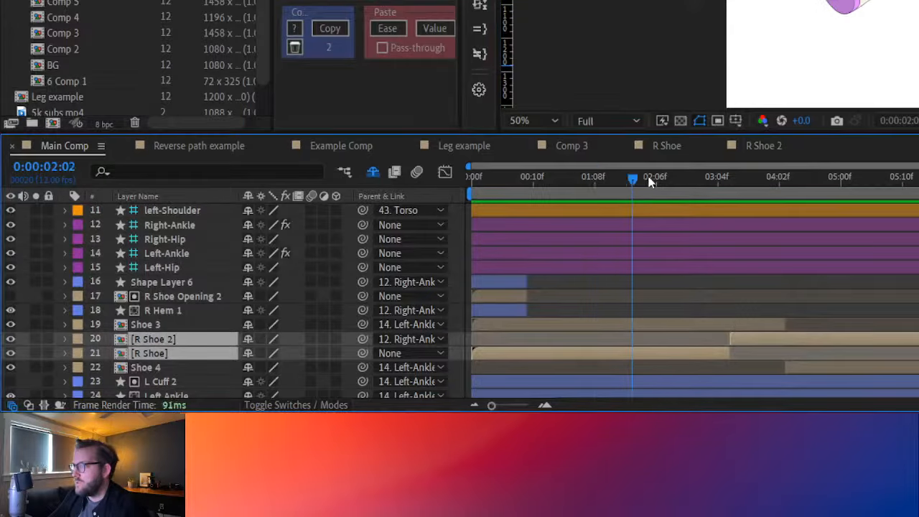
Return Main Comp to the first frame, select the Shoe 4 layer and play the shoe animation up to 0:00:03:00
{"action": "left_click_drag", "start_coordinate": [649, 181], "coordinate": [403, 186]}
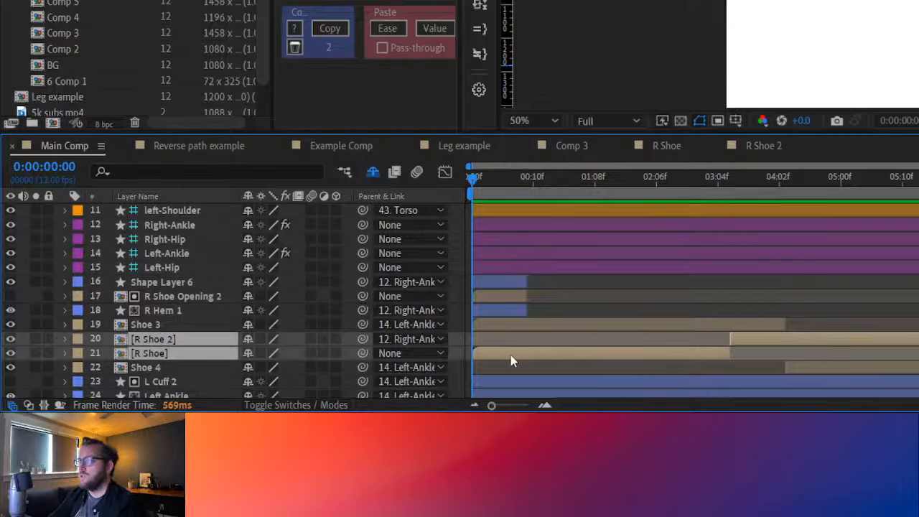
{"action": "left_click_drag", "start_coordinate": [480, 180], "coordinate": [404, 201]}
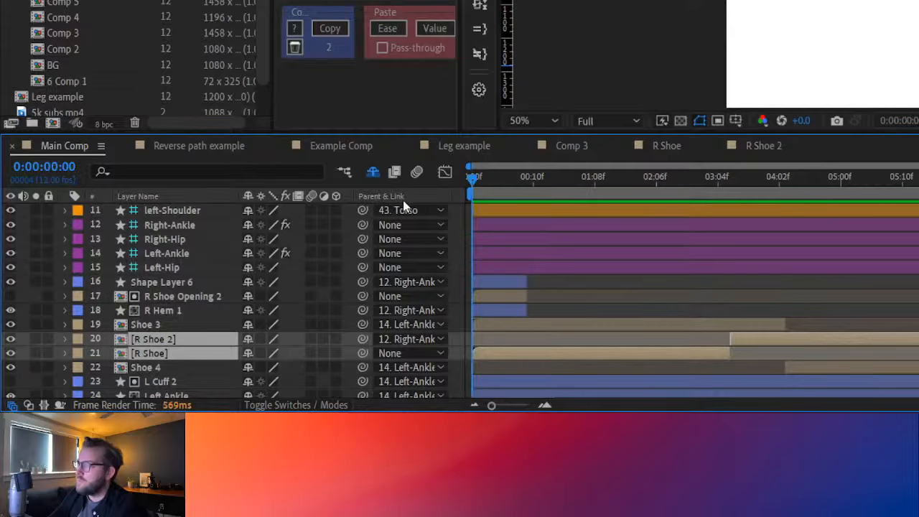
{"action": "left_click", "coordinate": [531, 367]}
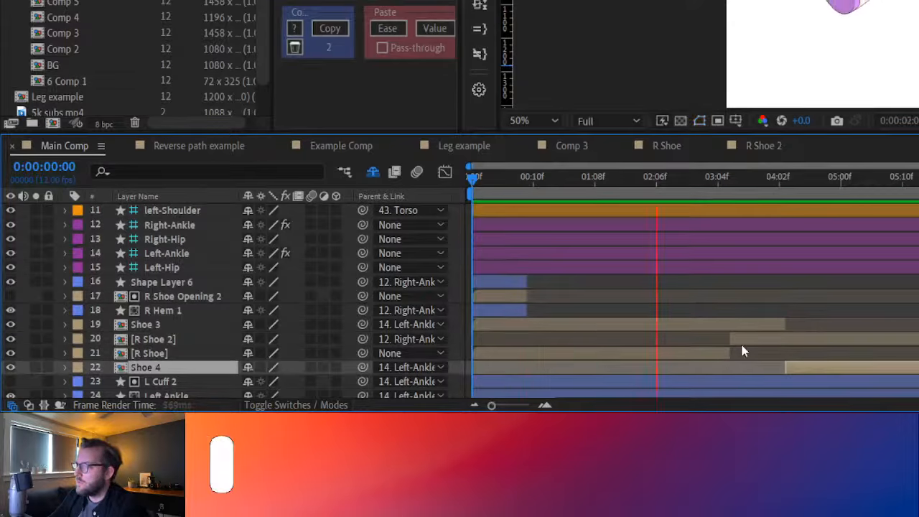
{"action": "key", "text": "space"}
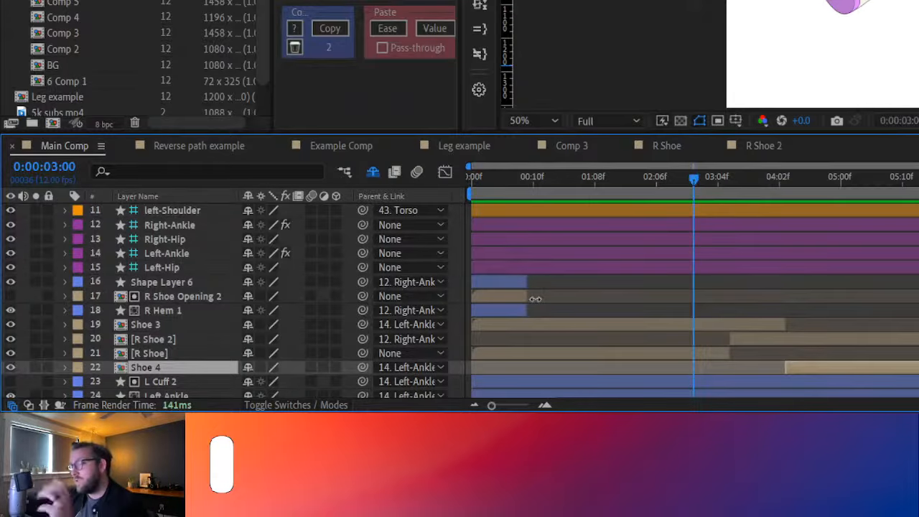
Copy the R Shoe layer from Main Comp and paste it into the Leg example comp
{"action": "left_click", "coordinate": [488, 353]}
{"action": "key", "text": "ctrl+c"}
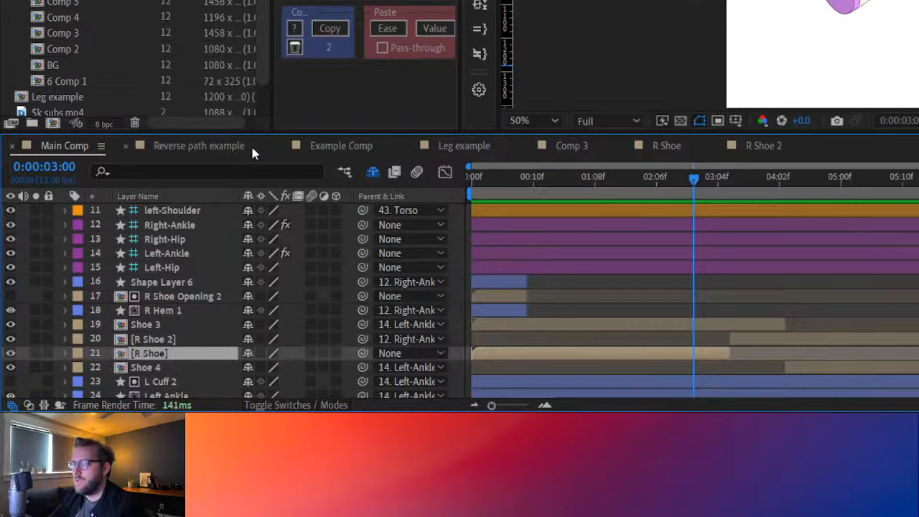
{"action": "left_click", "coordinate": [323, 146]}
{"action": "key", "text": "Tab"}
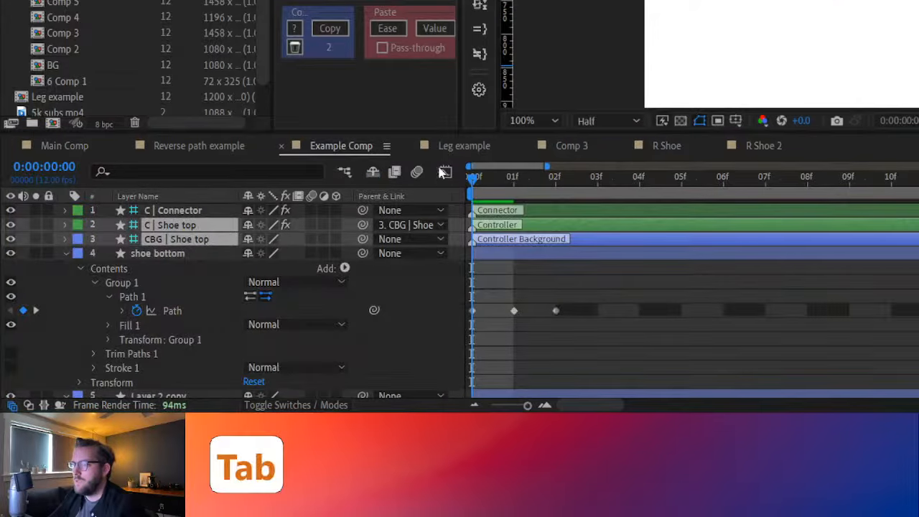
{"action": "left_click", "coordinate": [373, 170]}
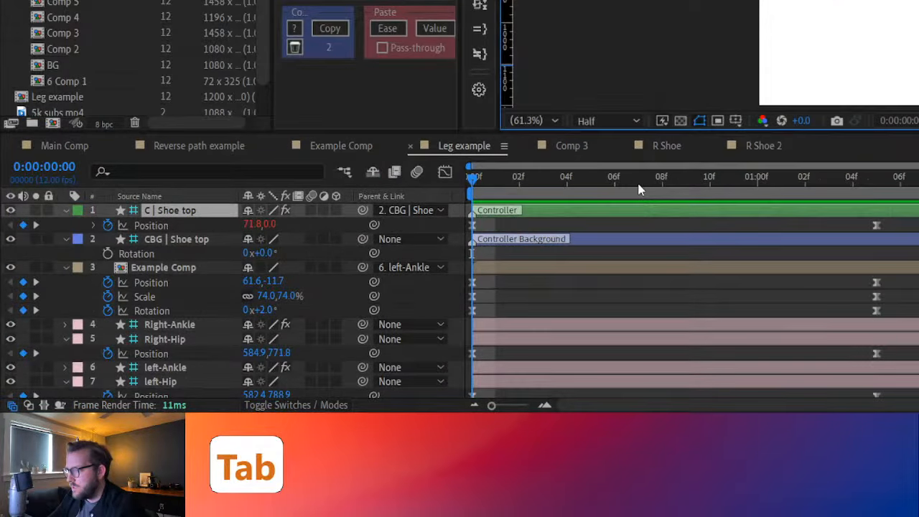
{"action": "key", "text": "ctrl+v"}
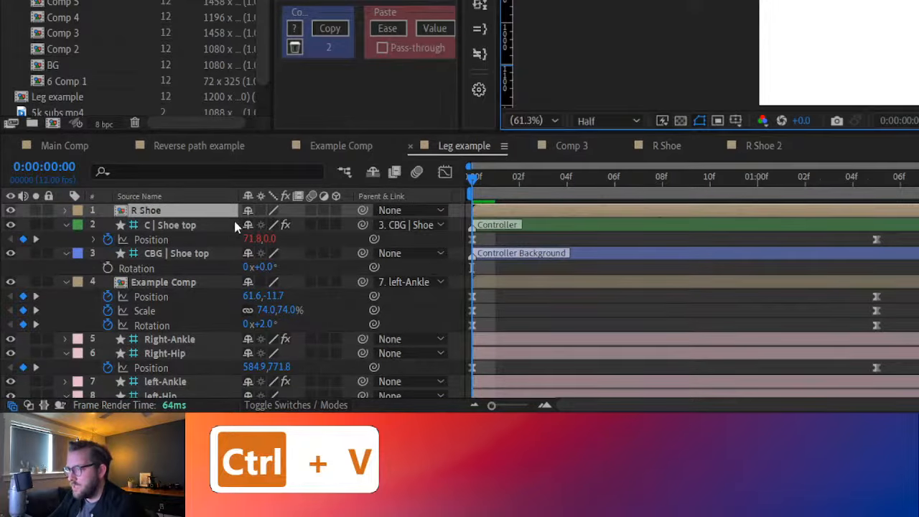
Move the pasted R Shoe layer to position 808.0, 757.7 and remove its position keyframes
{"action": "key", "text": "p"}
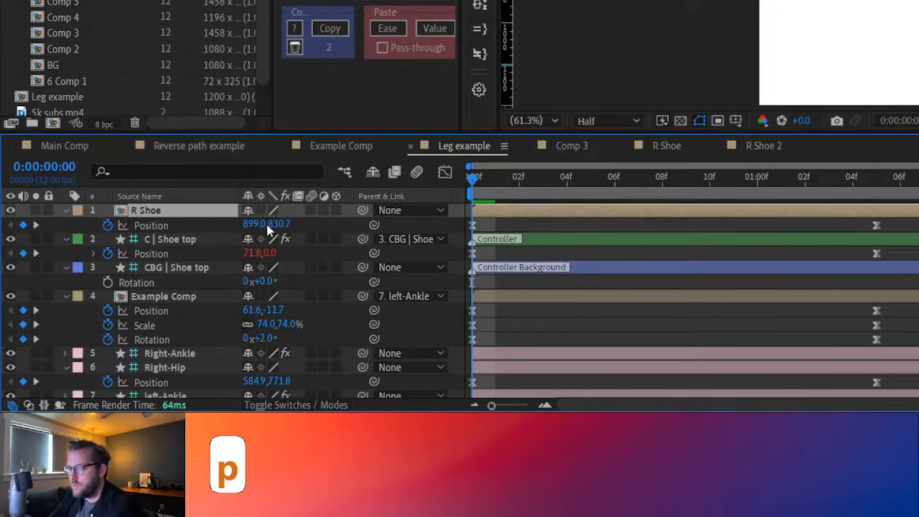
{"action": "left_click_drag", "start_coordinate": [260, 225], "coordinate": [182, 228]}
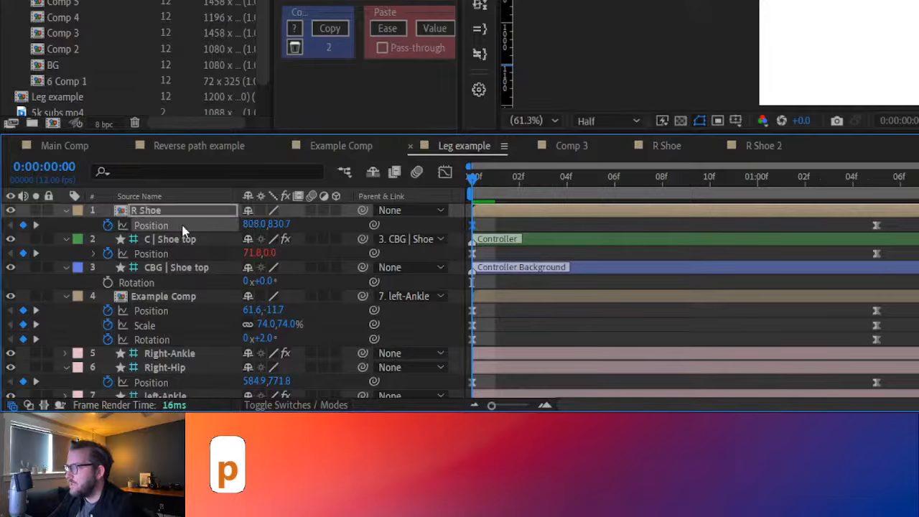
{"action": "left_click_drag", "start_coordinate": [278, 225], "coordinate": [211, 230]}
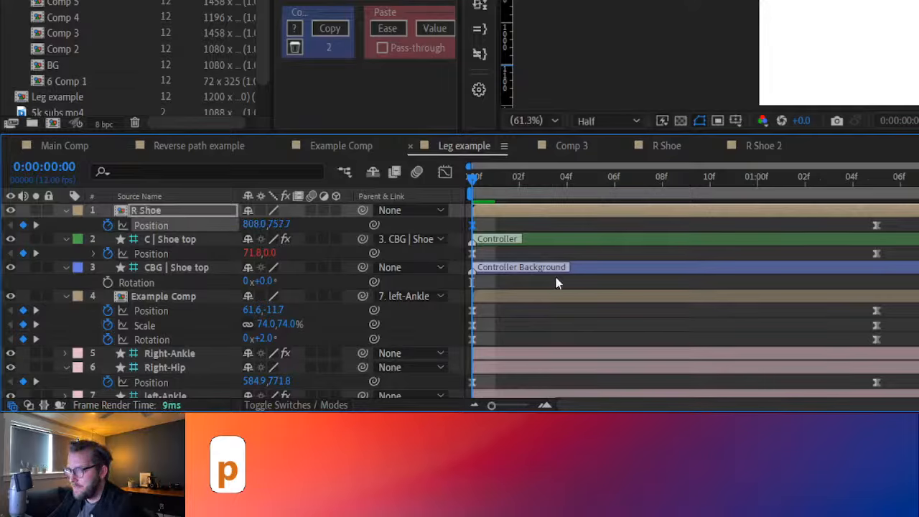
{"action": "left_click", "coordinate": [109, 224]}
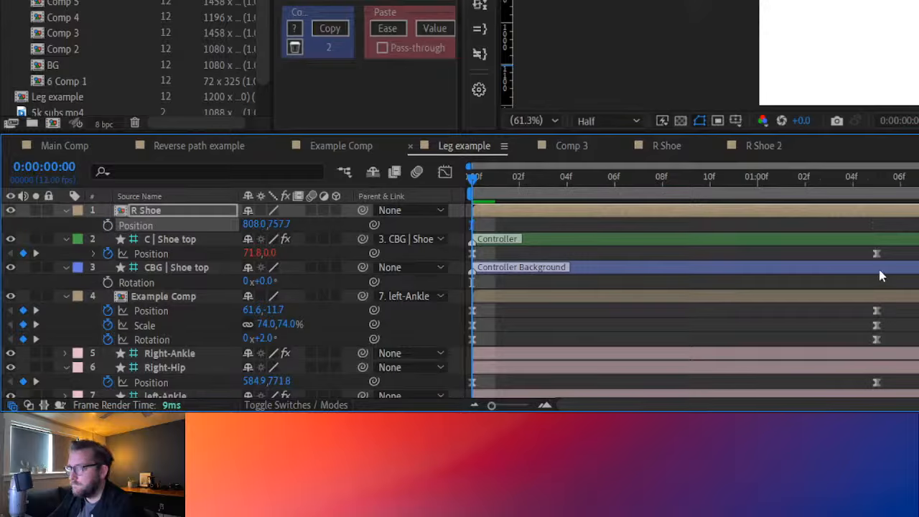
{"action": "left_click", "coordinate": [585, 227]}
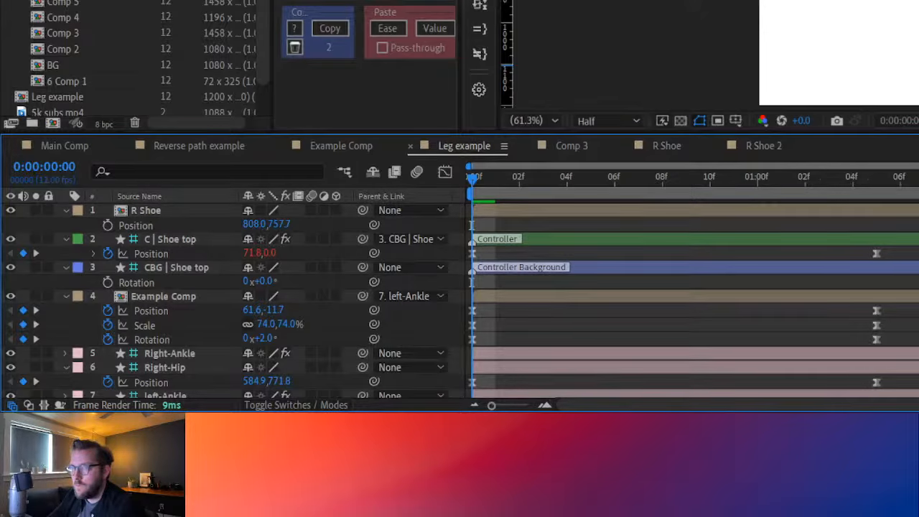
Parent the R Shoe layer to the Right-Ankle controller
{"action": "left_click", "coordinate": [571, 145]}
{"action": "left_click", "coordinate": [373, 215]}
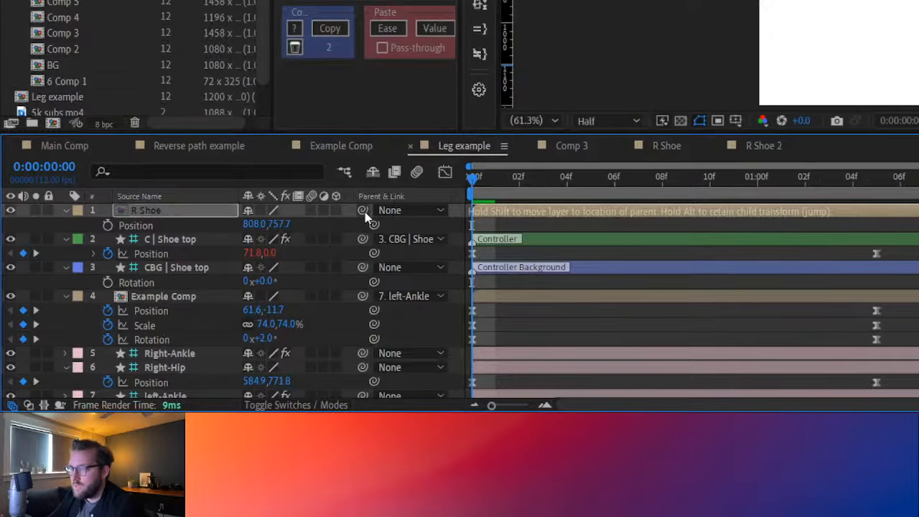
{"action": "left_click_drag", "start_coordinate": [362, 210], "coordinate": [452, 178]}
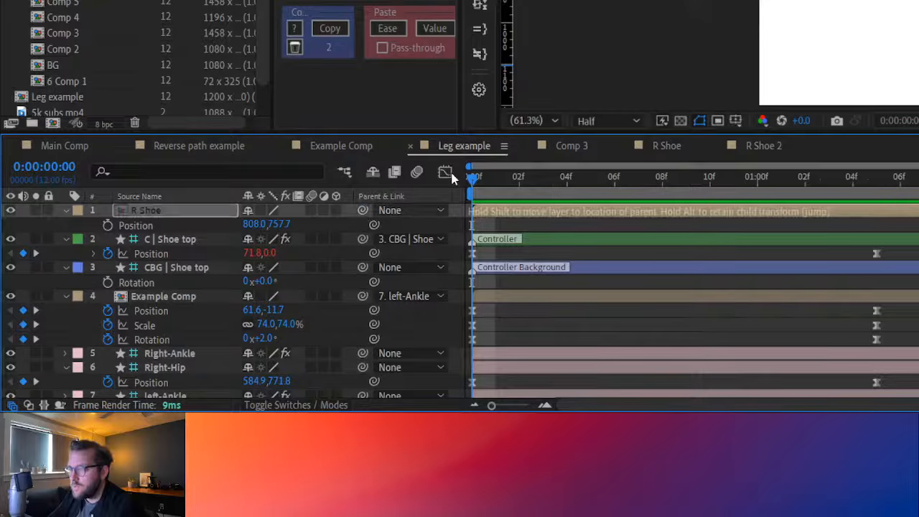
{"action": "left_click", "coordinate": [446, 98]}
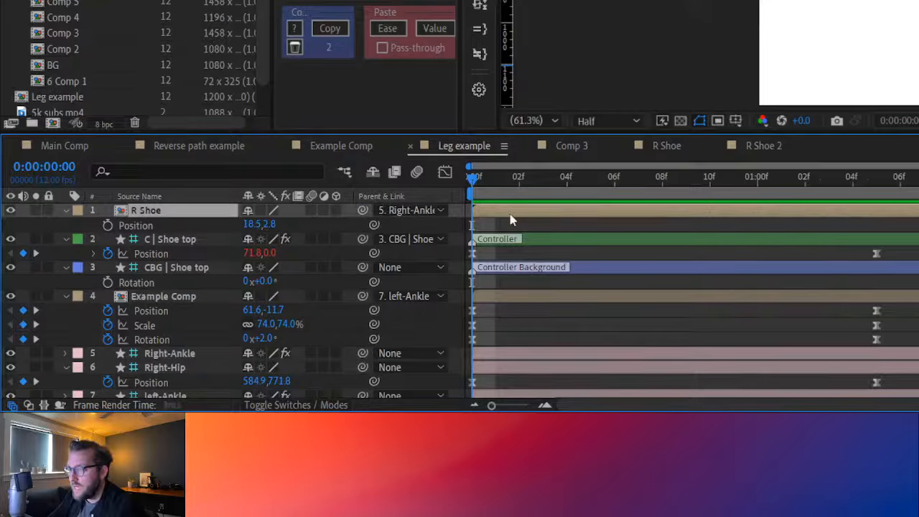
{"action": "left_click", "coordinate": [546, 223]}
At 0:00:01:05, keyframe the R Shoe layer's position and move the shoe onto the right ankle, to about -12.5, 28.9
{"action": "left_click_drag", "start_coordinate": [482, 181], "coordinate": [870, 203]}
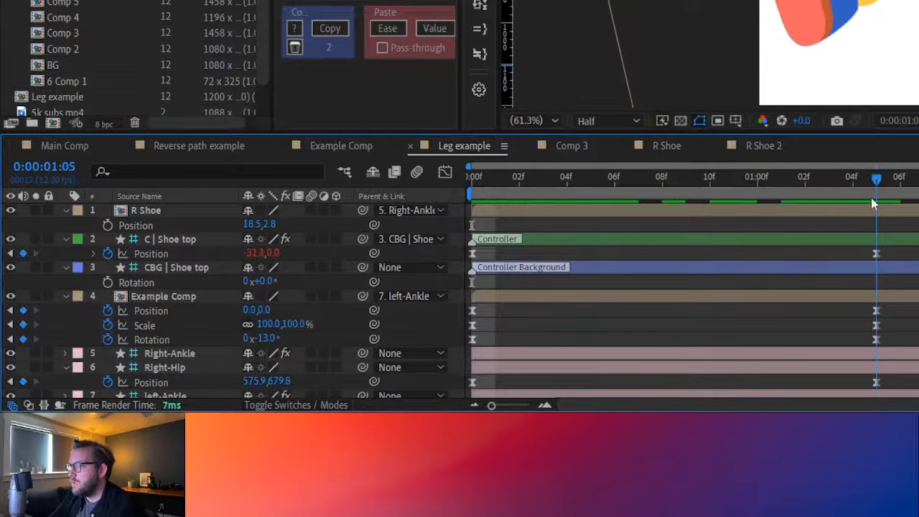
{"action": "left_click", "coordinate": [821, 214]}
{"action": "key", "text": "u"}
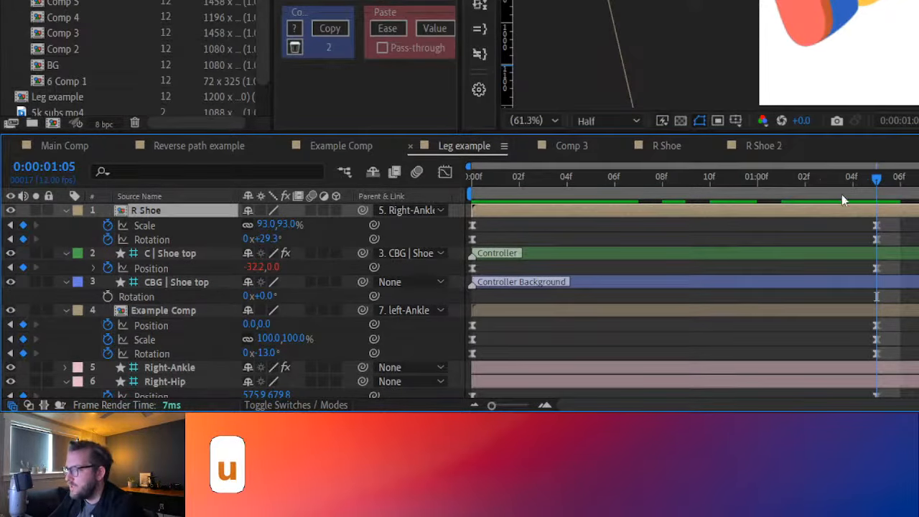
{"action": "key", "text": "shift+p"}
{"action": "left_click", "coordinate": [108, 224]}
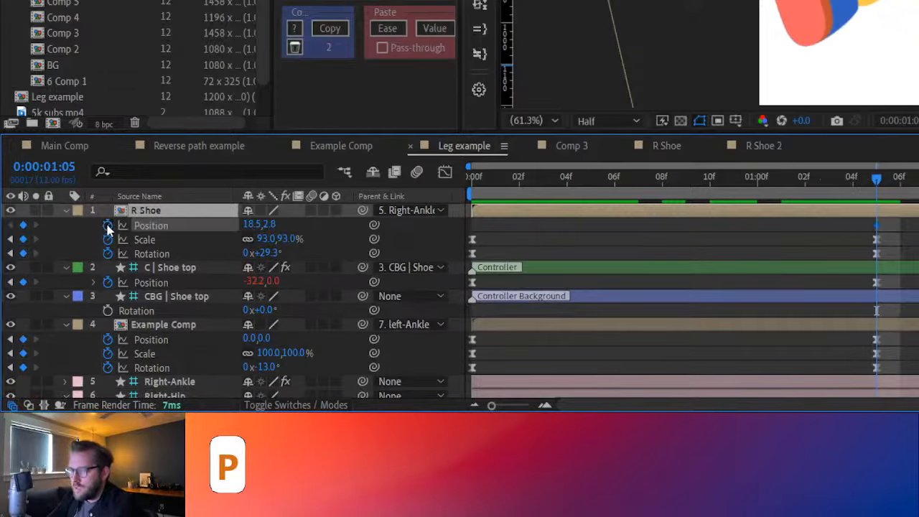
{"action": "left_click_drag", "start_coordinate": [906, 7], "coordinate": [888, 22]}
At the first frame, reposition the R Shoe so its opening meets the end of the right leg
{"action": "left_click_drag", "start_coordinate": [875, 178], "coordinate": [387, 218]}
{"action": "scroll", "coordinate": [715, 54], "scroll_direction": "up", "scroll_amount": 2}
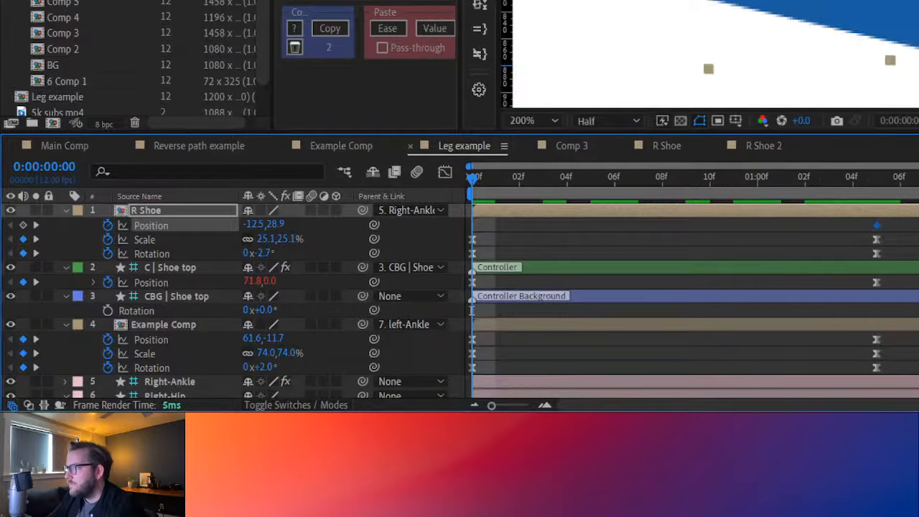
{"action": "left_click_drag", "start_coordinate": [708, 69], "coordinate": [745, 36]}
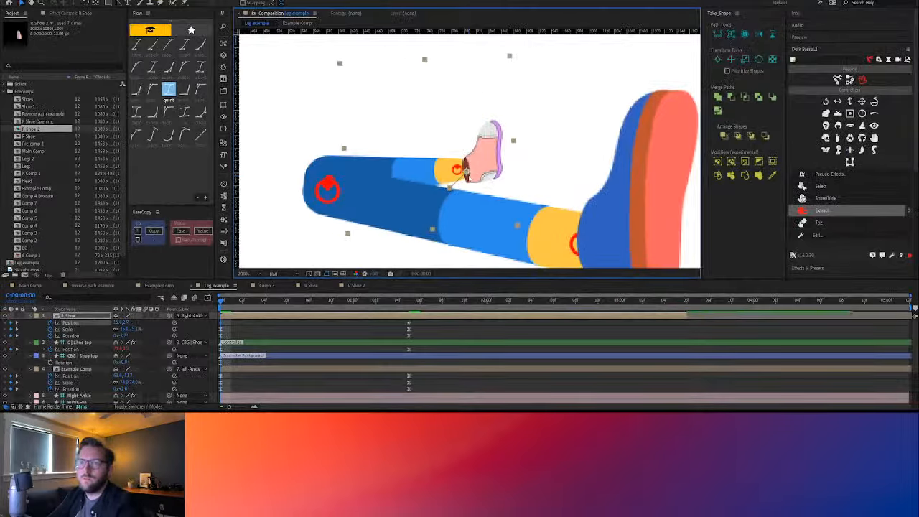
{"action": "left_click_drag", "start_coordinate": [479, 170], "coordinate": [477, 168]}
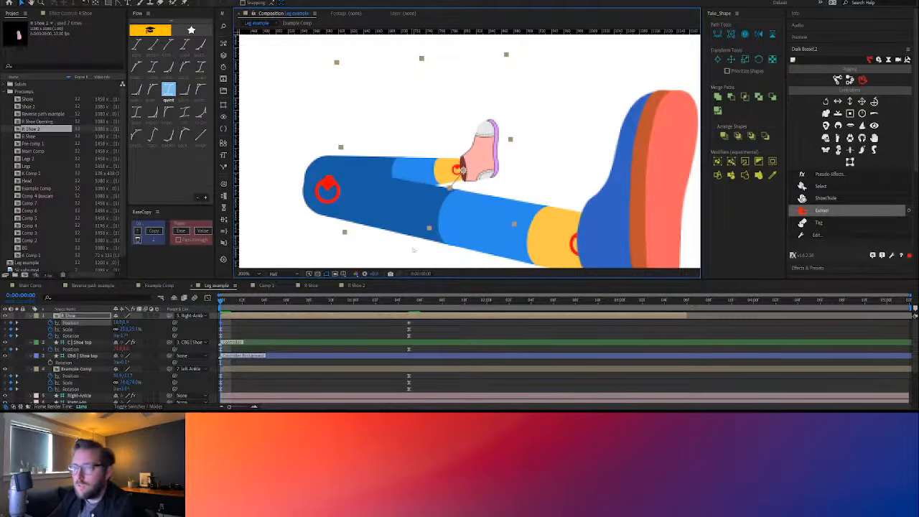
Check the shoe's fit on the ankle at 0:00:01:05 and play the leg animation from the first frame
{"action": "left_click_drag", "start_coordinate": [229, 304], "coordinate": [408, 305]}
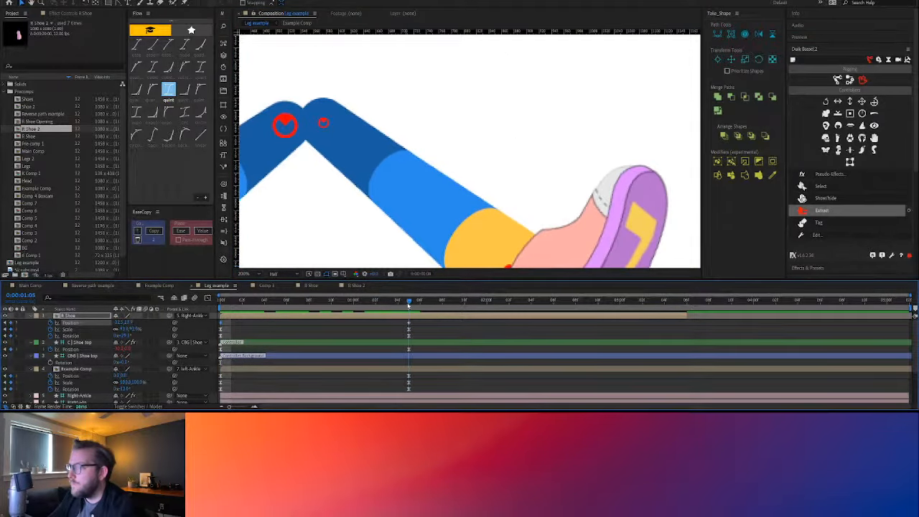
{"action": "scroll", "coordinate": [416, 213], "scroll_direction": "down", "scroll_amount": 5}
{"action": "scroll", "coordinate": [427, 207], "scroll_direction": "up", "scroll_amount": 4}
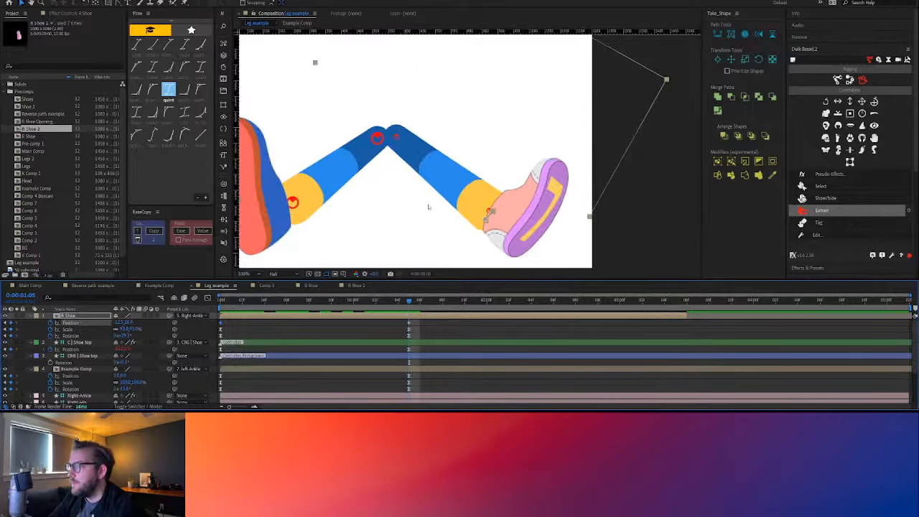
{"action": "scroll", "coordinate": [431, 212], "scroll_direction": "down", "scroll_amount": 2}
{"action": "left_click_drag", "start_coordinate": [408, 302], "coordinate": [205, 308]}
{"action": "key", "text": "space"}
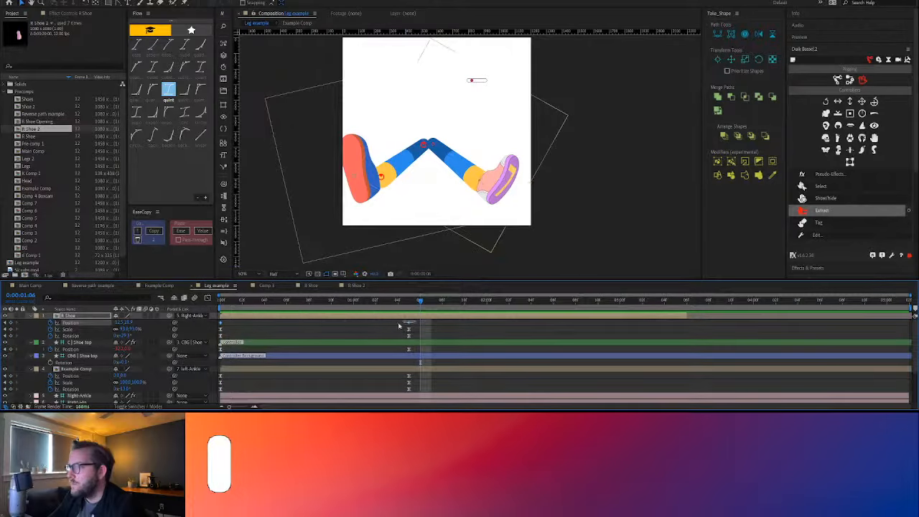
Paste the copied ease onto the R Shoe's position keyframes and replay the animation from the first frame
{"action": "left_click", "coordinate": [218, 325]}
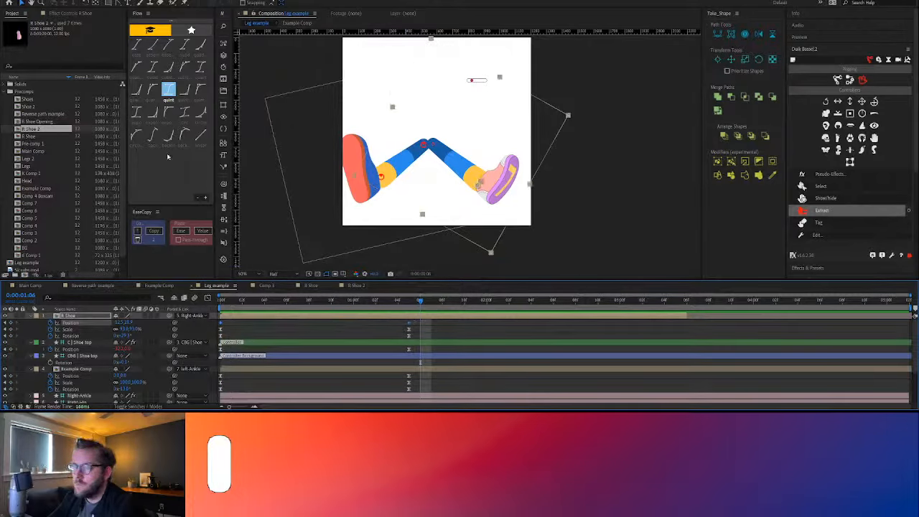
{"action": "left_click", "coordinate": [181, 230]}
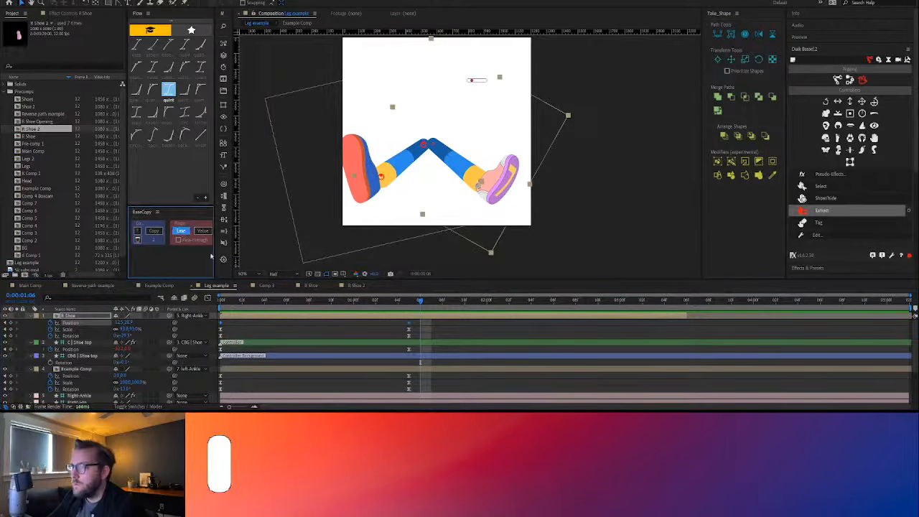
{"action": "left_click_drag", "start_coordinate": [303, 301], "coordinate": [215, 294]}
{"action": "key", "text": "space"}
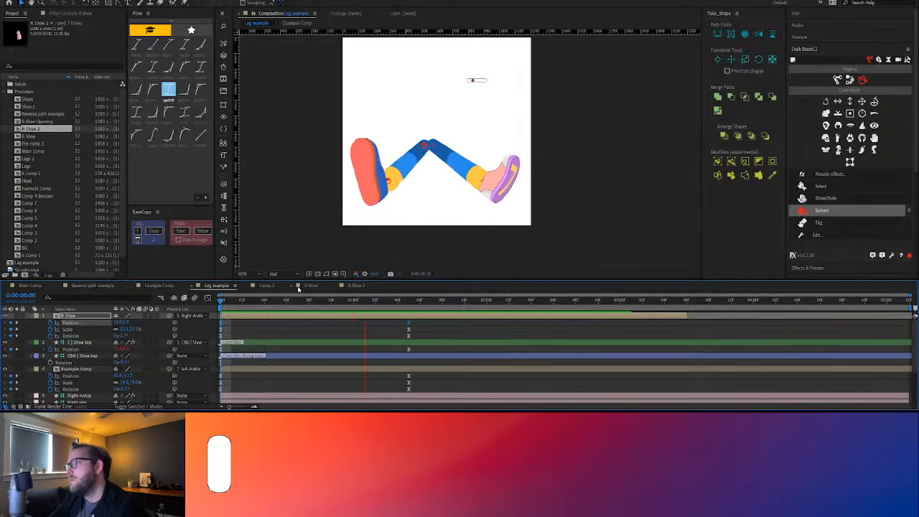
{"action": "key", "text": "space"}
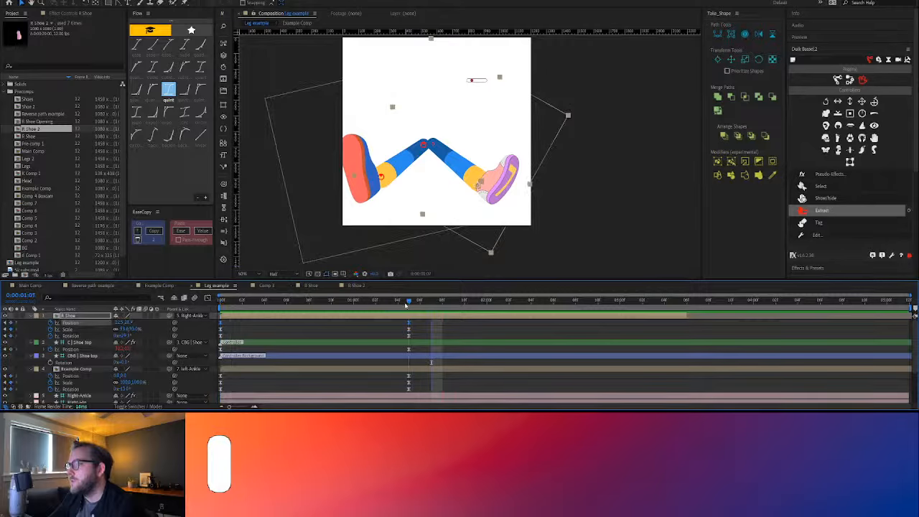
Enlarge the R Shoe slightly at 0:00:01:05, adjust its rotation to fit the leg, and preview the motion
{"action": "mouse_move", "coordinate": [125, 332]}
{"action": "left_mouse_down"}
{"action": "mouse_move", "coordinate": [152, 331]}
{"action": "mouse_move", "coordinate": [123, 335]}
{"action": "left_mouse_up"}
{"action": "left_click", "coordinate": [361, 330]}
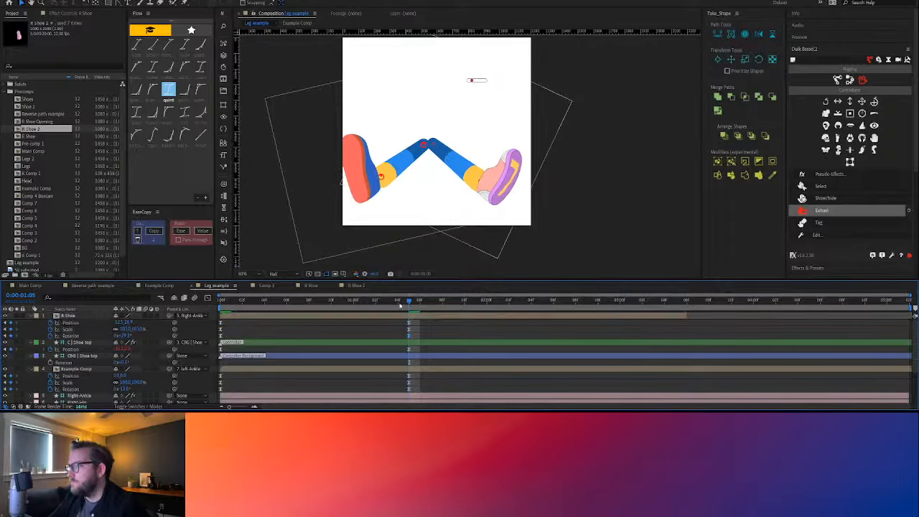
{"action": "key", "text": "space"}
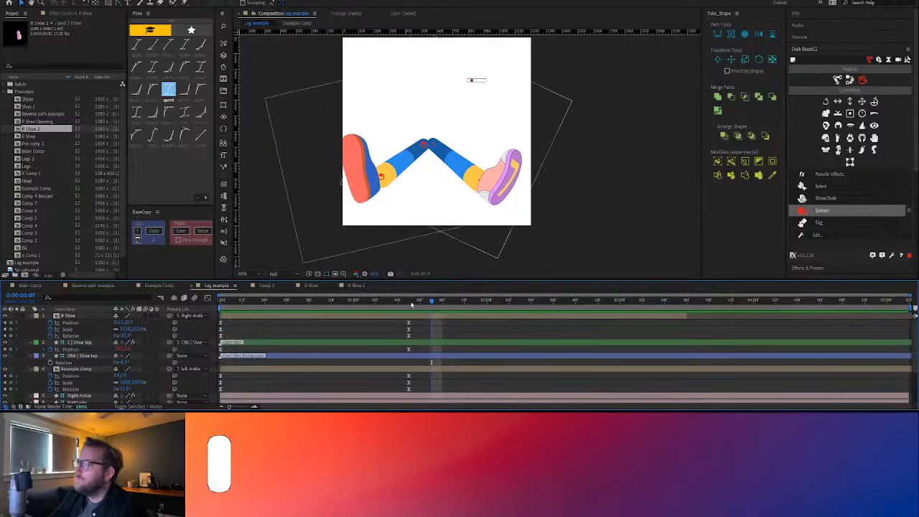
Scrub between the start and 0:00:01:05 and play the leg animation to review the R Shoe's movement
{"action": "left_click_drag", "start_coordinate": [411, 305], "coordinate": [241, 316]}
{"action": "left_click", "coordinate": [241, 317]}
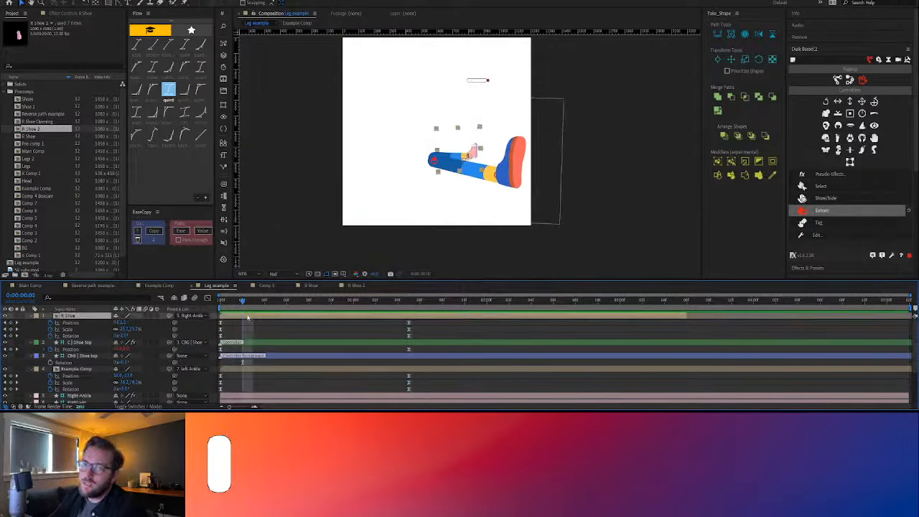
{"action": "left_click_drag", "start_coordinate": [228, 304], "coordinate": [409, 304]}
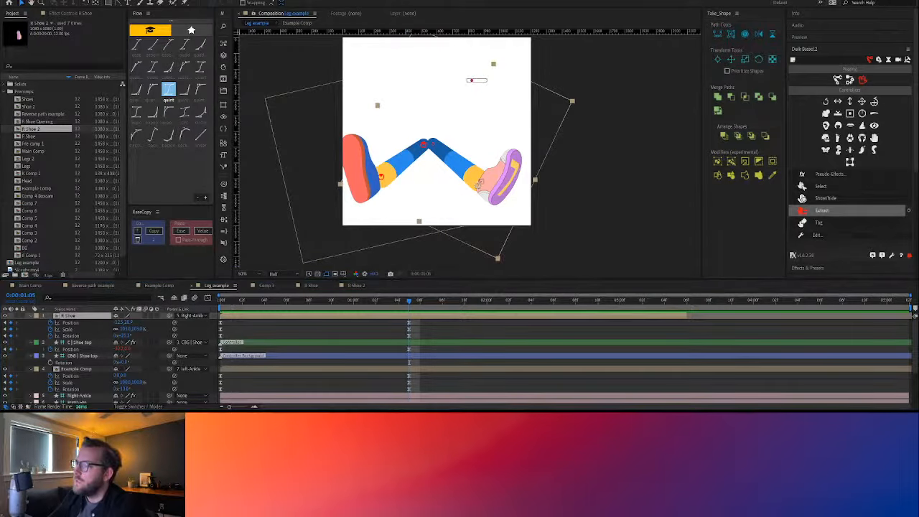
{"action": "left_click", "coordinate": [403, 313]}
{"action": "key", "text": "Home"}
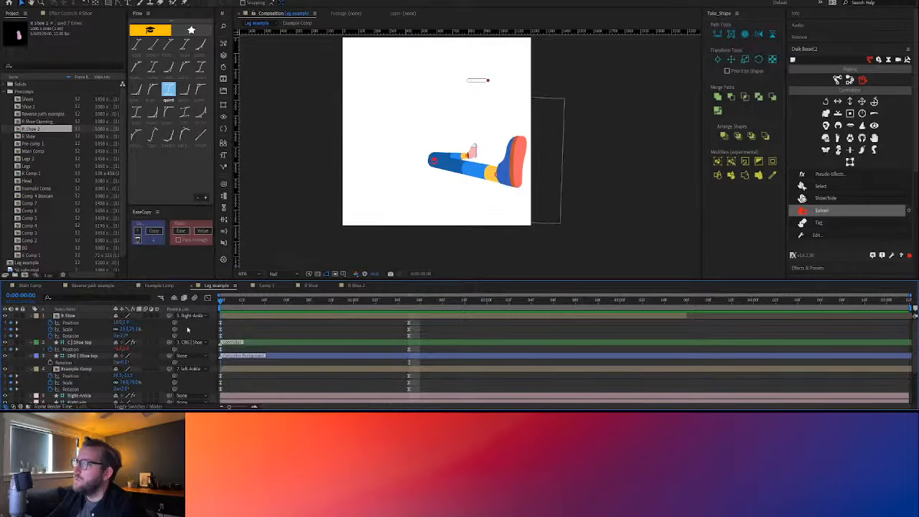
{"action": "key", "text": "space"}
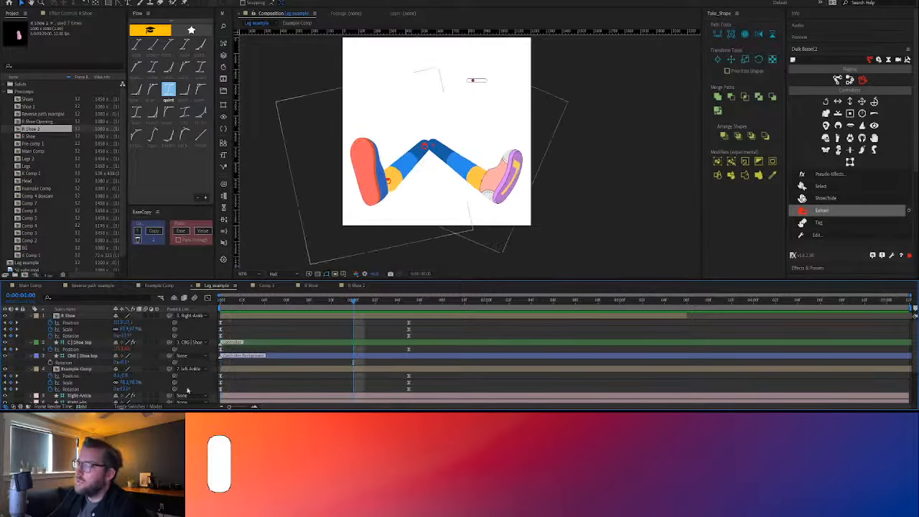
Move the R Shoe layer down the stack to sit between the left-Leg and Right-Leg layers
{"action": "left_click", "coordinate": [63, 310]}
{"action": "left_click_drag", "start_coordinate": [69, 316], "coordinate": [74, 403]}
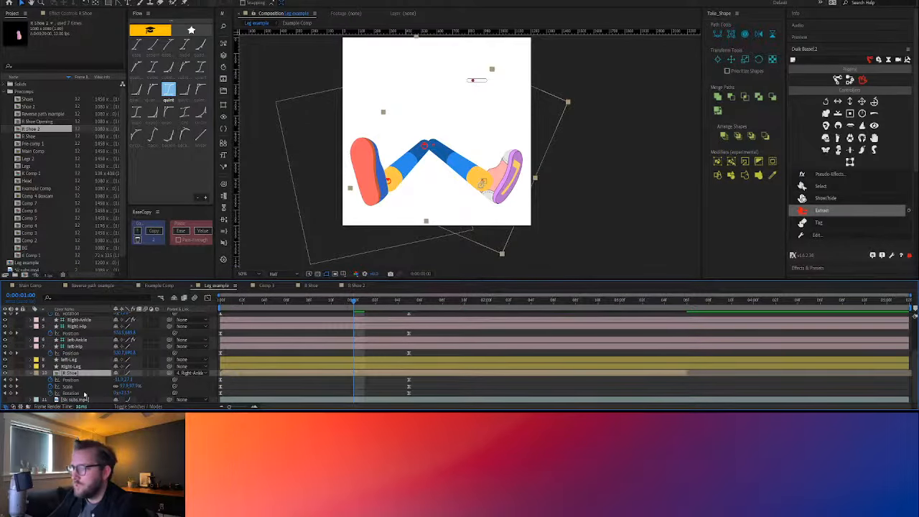
{"action": "left_click_drag", "start_coordinate": [73, 374], "coordinate": [78, 366]}
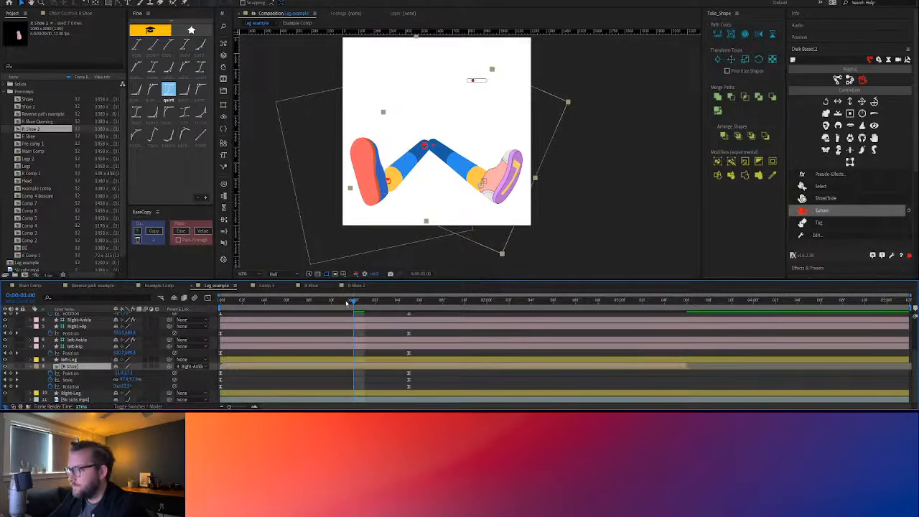
At the first frame, shift the R Shoe slightly outward so its opening sits at the end of the right ankle
{"action": "left_click_drag", "start_coordinate": [346, 303], "coordinate": [199, 312]}
{"action": "scroll", "coordinate": [481, 160], "scroll_direction": "up", "scroll_amount": 3}
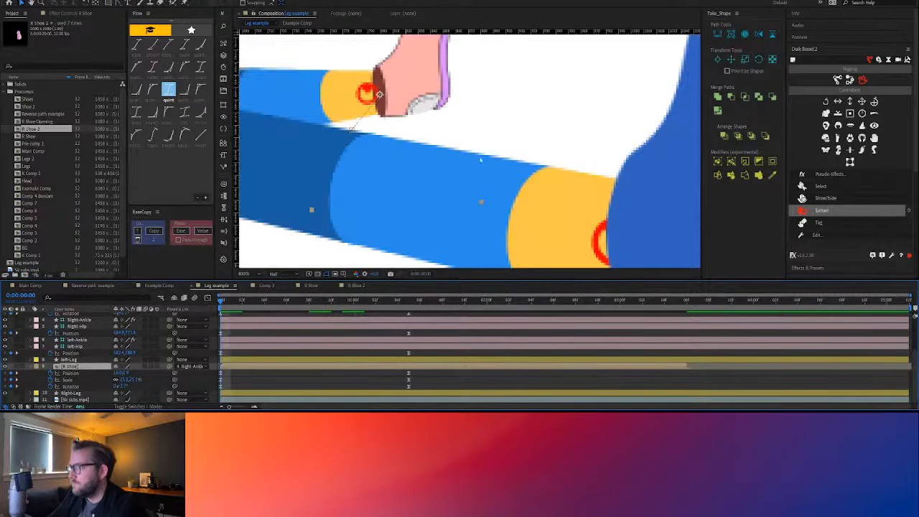
{"action": "left_click_drag", "start_coordinate": [420, 94], "coordinate": [430, 94]}
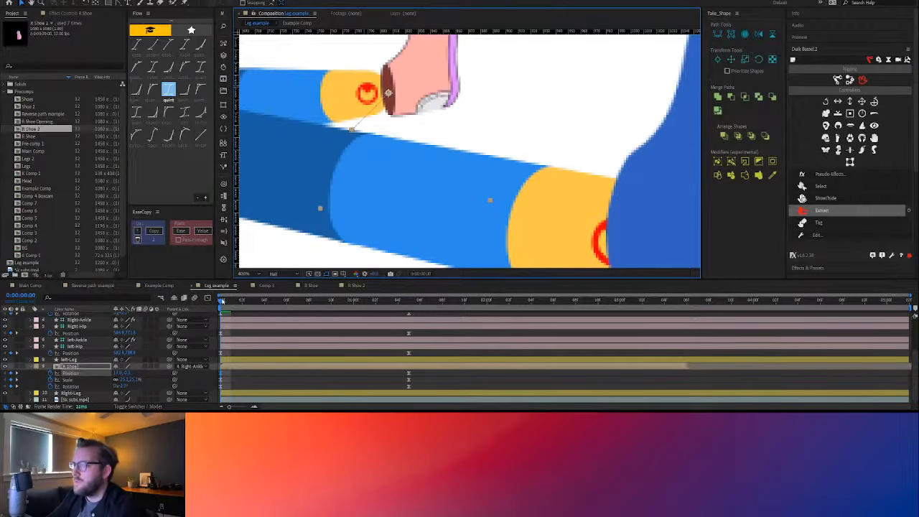
Split the R Shoe layer at 0:00:00:08 and move its earlier segment below the Right-Leg layer
{"action": "left_click_drag", "start_coordinate": [223, 302], "coordinate": [315, 310]}
{"action": "key", "text": "ctrl+shift+d"}
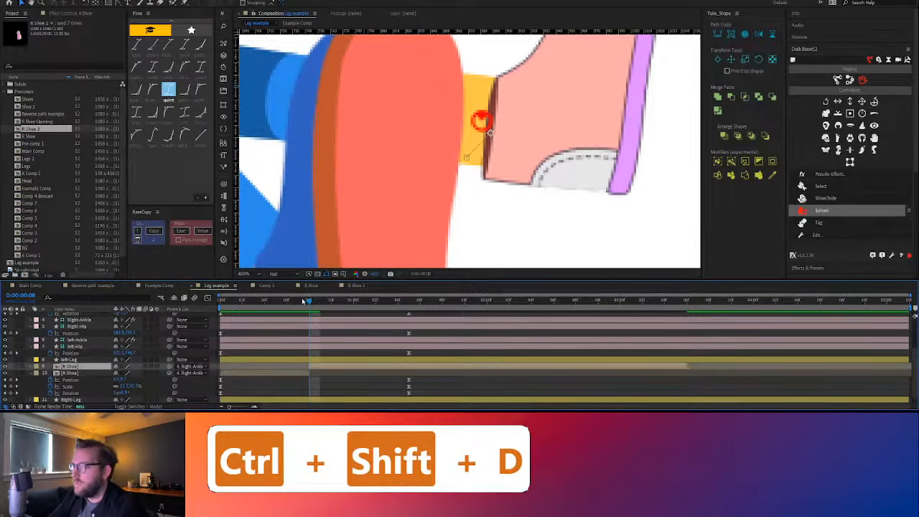
{"action": "left_click_drag", "start_coordinate": [303, 302], "coordinate": [172, 309]}
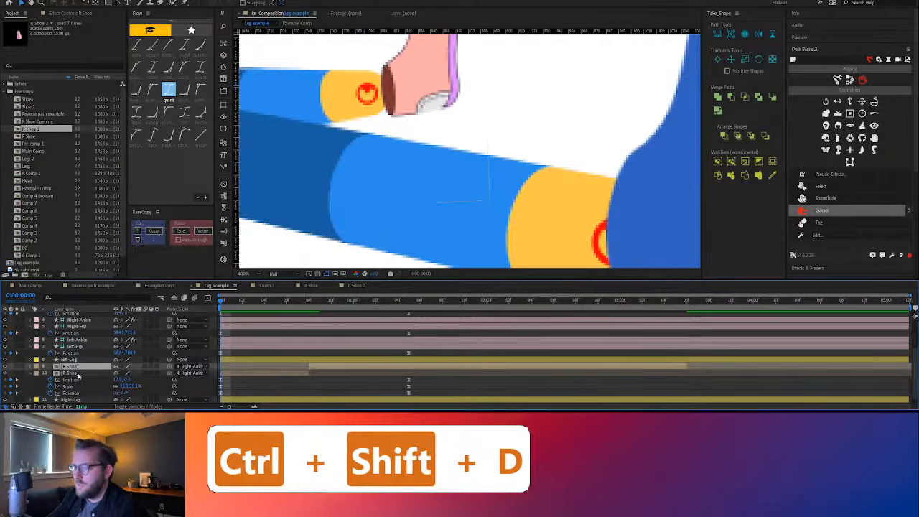
{"action": "left_click", "coordinate": [78, 373]}
{"action": "left_click_drag", "start_coordinate": [78, 397], "coordinate": [79, 398]}
{"action": "left_click", "coordinate": [341, 380]}
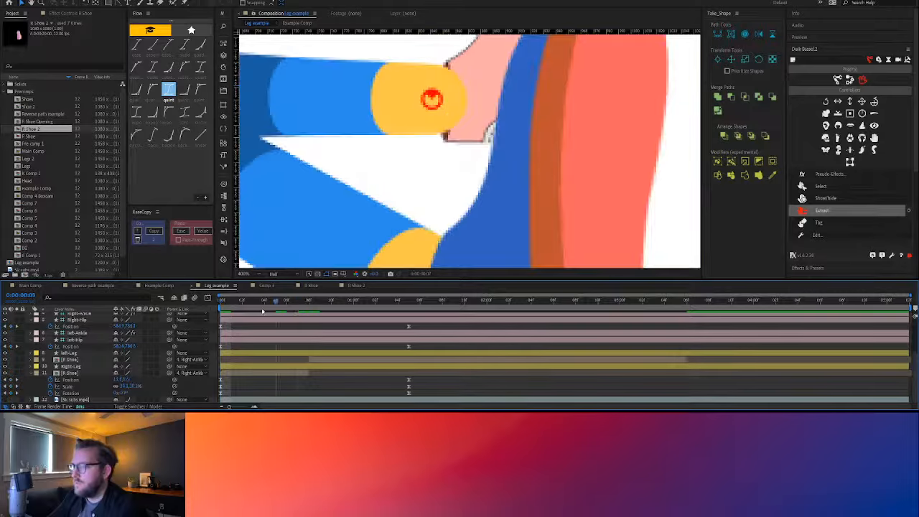
Shift the cut between the two R Shoe segments to 0:00:00:06 and play the leg animation to check the handover
{"action": "scroll", "coordinate": [391, 147], "scroll_direction": "down", "scroll_amount": 4}
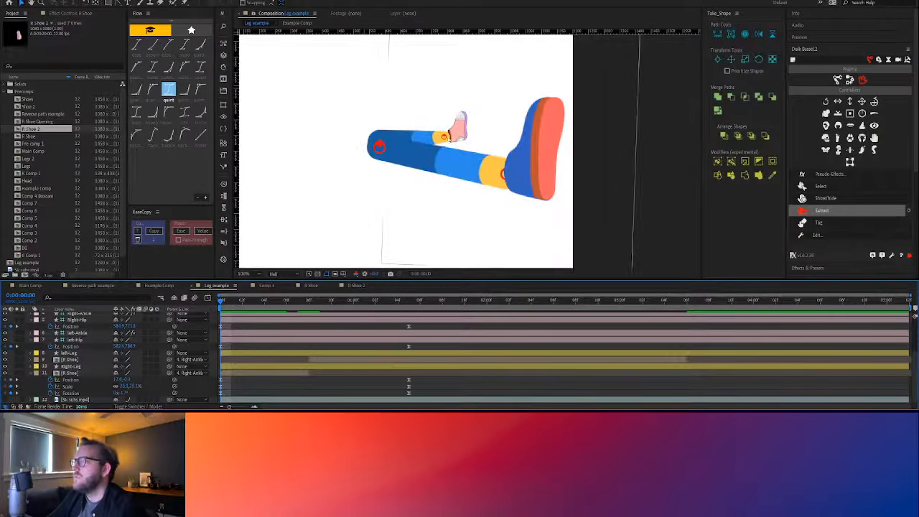
{"action": "left_click_drag", "start_coordinate": [231, 304], "coordinate": [287, 312]}
{"action": "left_click_drag", "start_coordinate": [309, 373], "coordinate": [287, 360]}
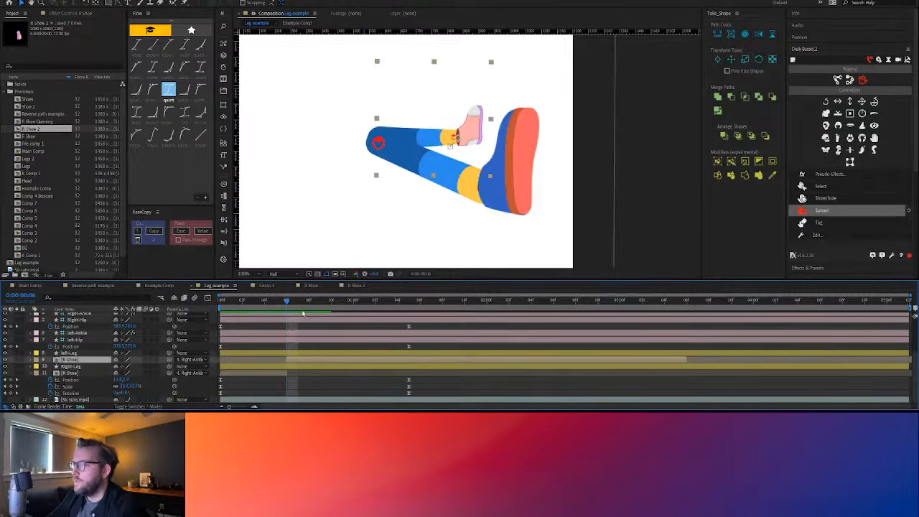
{"action": "left_click_drag", "start_coordinate": [250, 306], "coordinate": [156, 314]}
{"action": "key", "text": "space"}
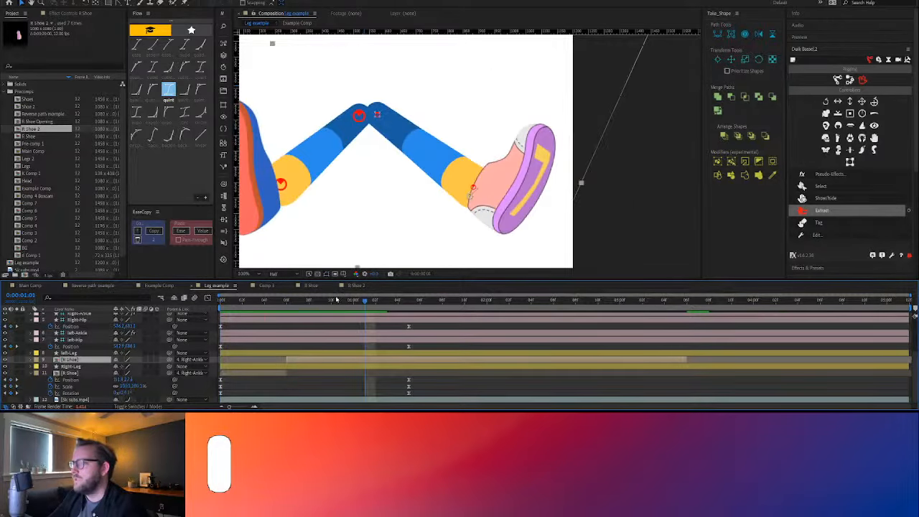
{"action": "key", "text": "comma"}
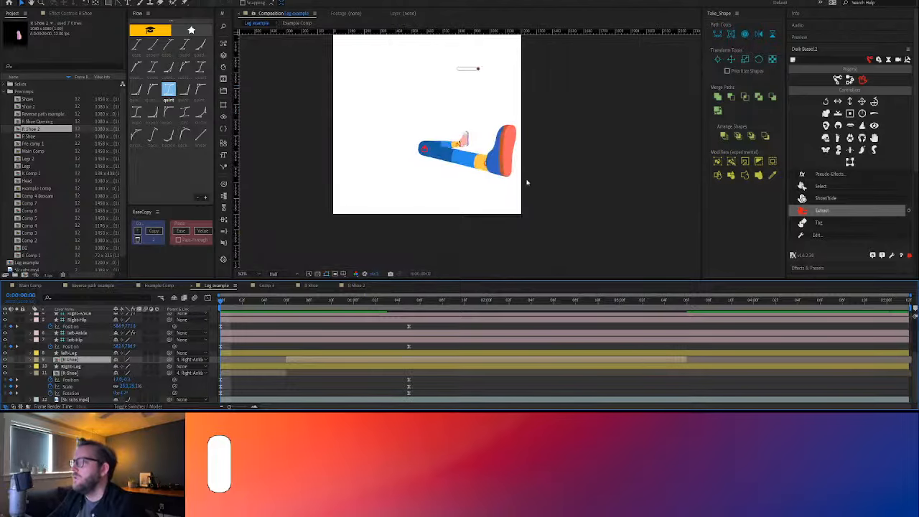
{"action": "key", "text": "space"}
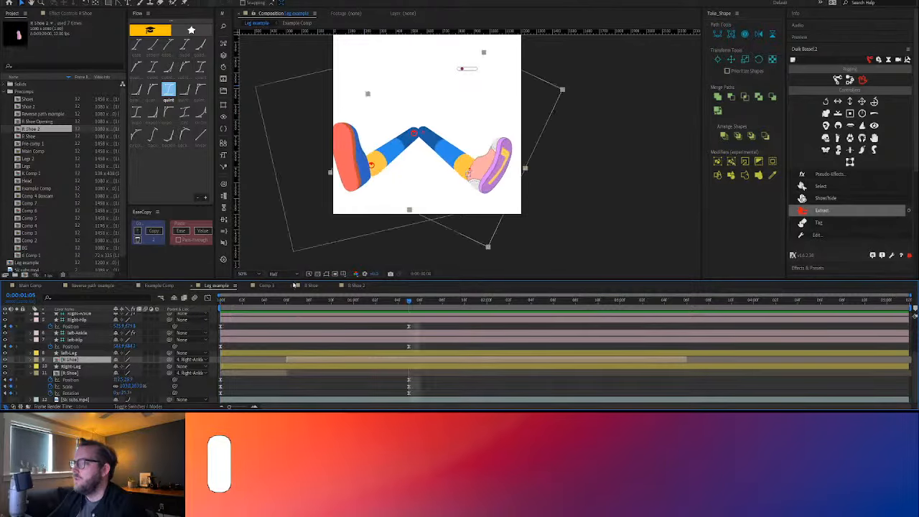
At 0:00:00:06, keyframe the Position of the later R Shoe segment slightly outward from the ankle and preview it
{"action": "left_click", "coordinate": [290, 306]}
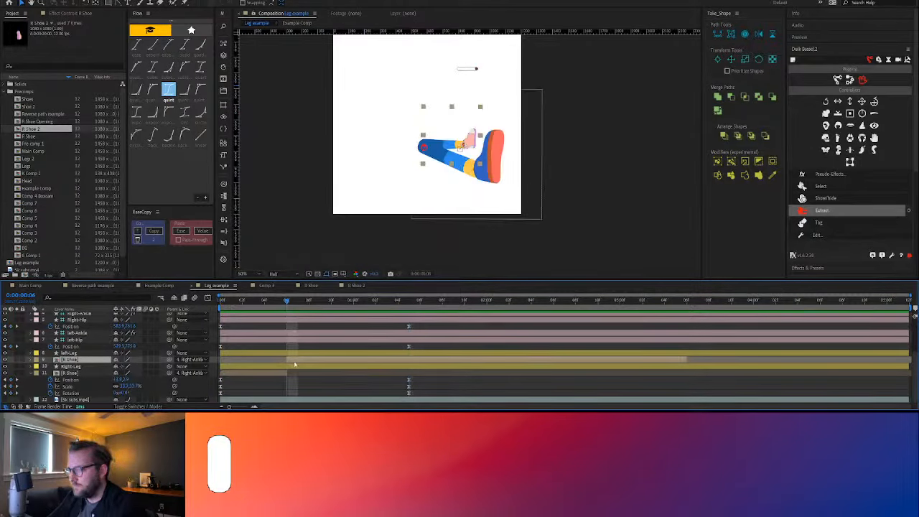
{"action": "key", "text": "p"}
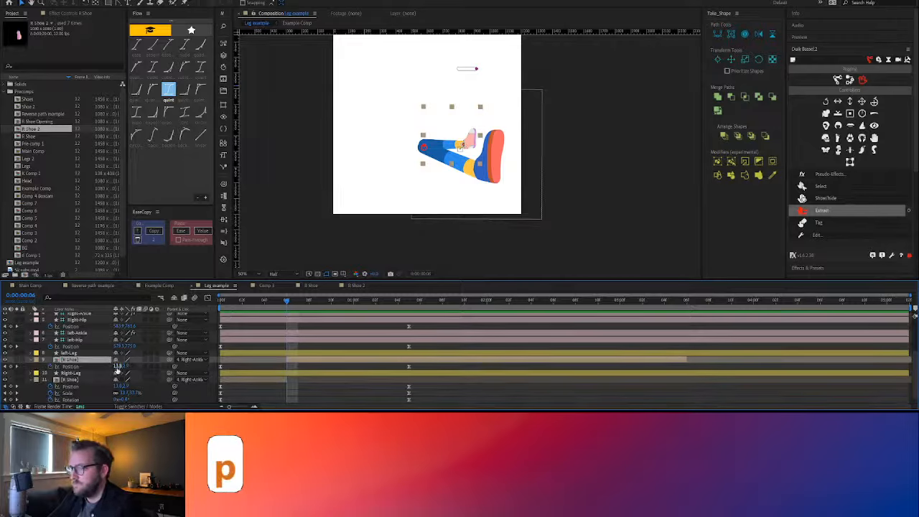
{"action": "left_click_drag", "start_coordinate": [117, 367], "coordinate": [122, 366]}
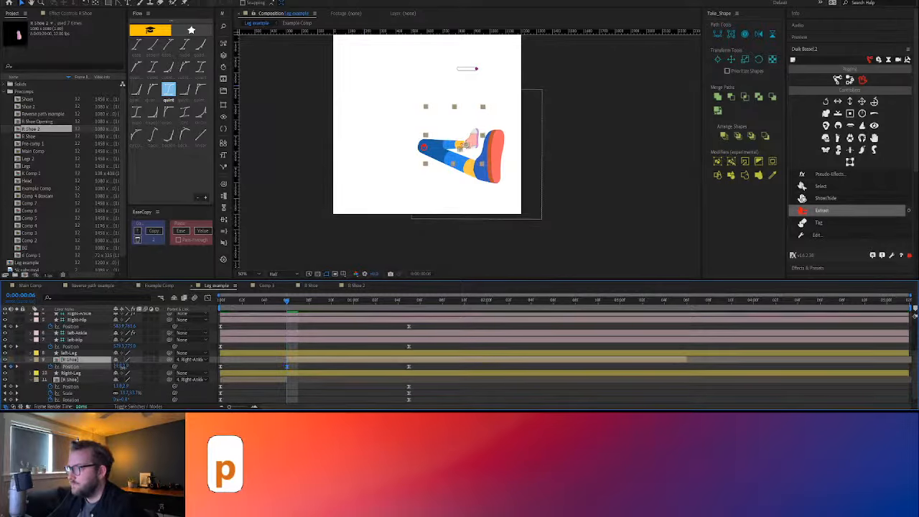
{"action": "key", "text": "space"}
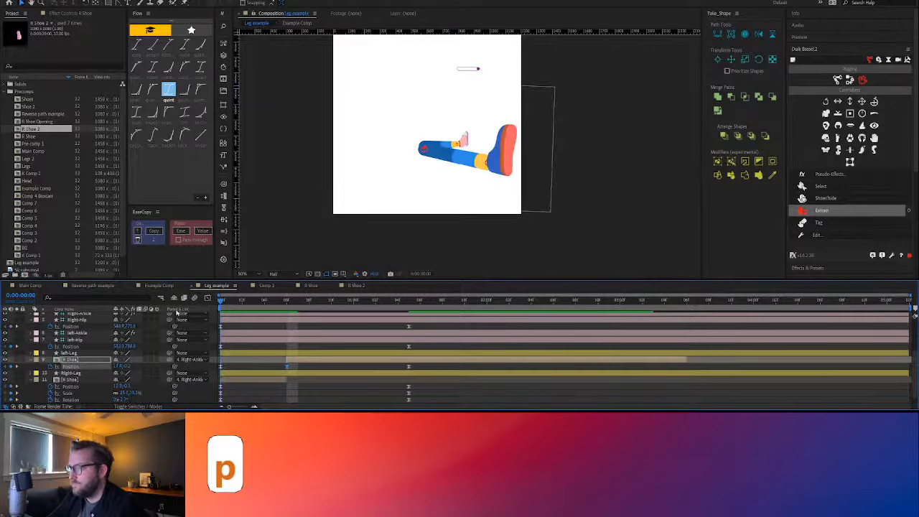
Copy the later R Shoe segment's position keyframes onto the earlier R Shoe segment and play back the result
{"action": "left_click", "coordinate": [71, 388]}
{"action": "key", "text": "ctrl+c"}
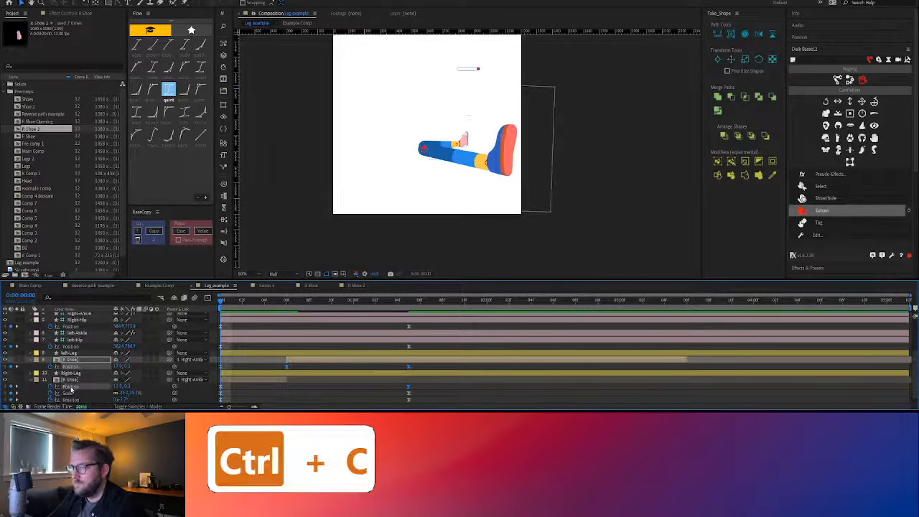
{"action": "key", "text": "ctrl+v"}
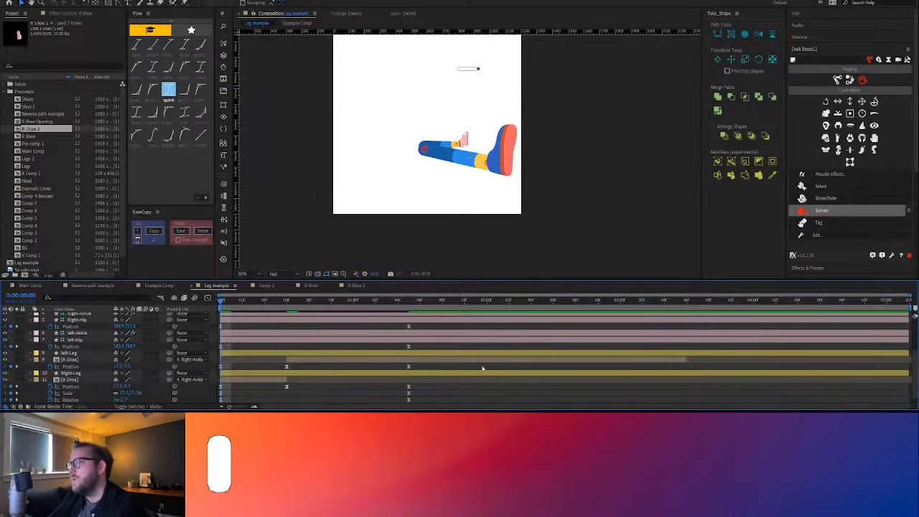
{"action": "key", "text": "space"}
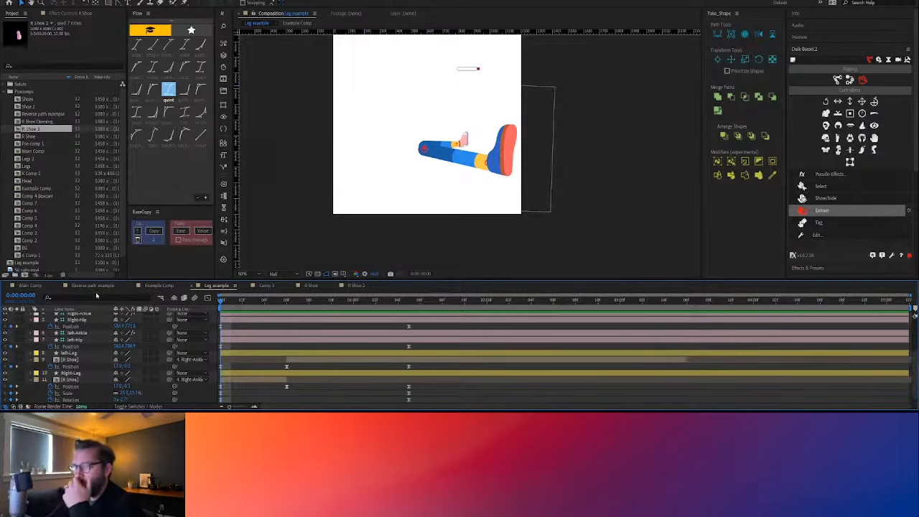
Review the full character animation in Main Comp and the shoe's path keyframes in Example Comp
{"action": "left_click", "coordinate": [34, 286]}
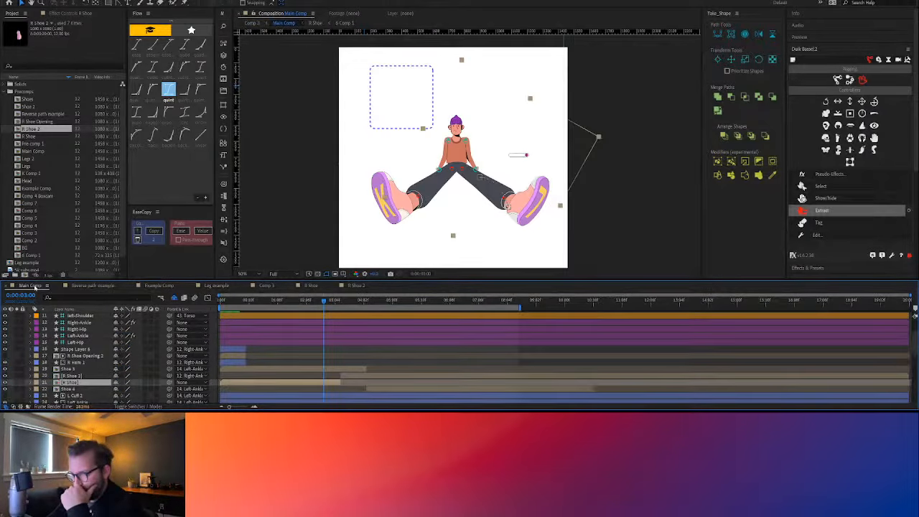
{"action": "key", "text": "space"}
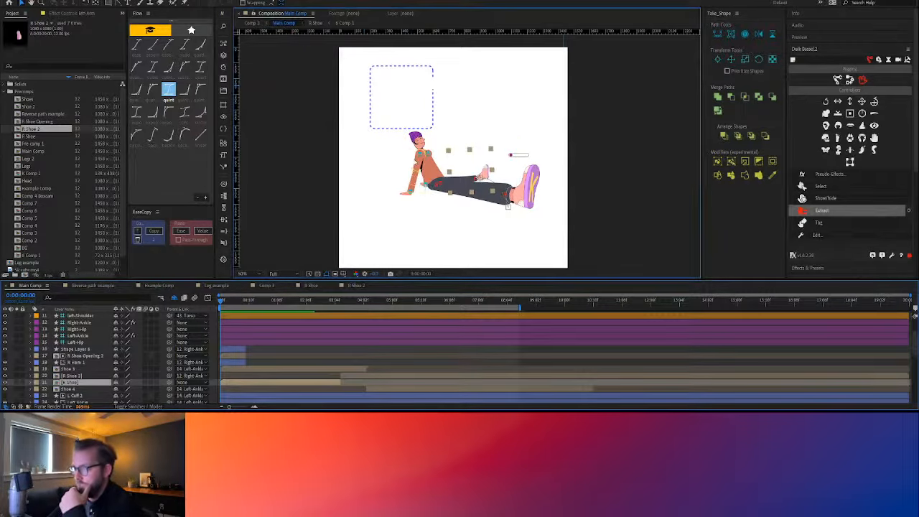
{"action": "left_click", "coordinate": [415, 163]}
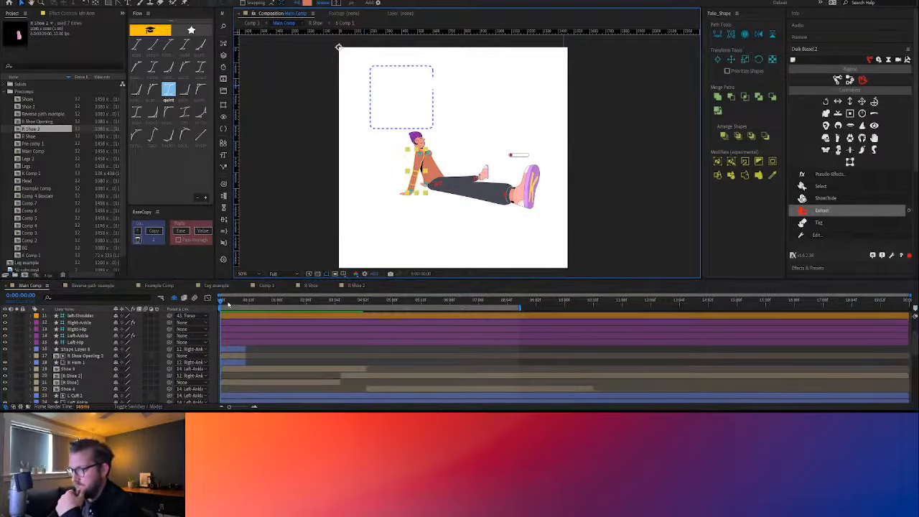
{"action": "mouse_move", "coordinate": [228, 305]}
{"action": "left_mouse_down"}
{"action": "mouse_move", "coordinate": [282, 305]}
{"action": "mouse_move", "coordinate": [230, 310]}
{"action": "mouse_move", "coordinate": [265, 317]}
{"action": "mouse_move", "coordinate": [220, 304]}
{"action": "left_mouse_up"}
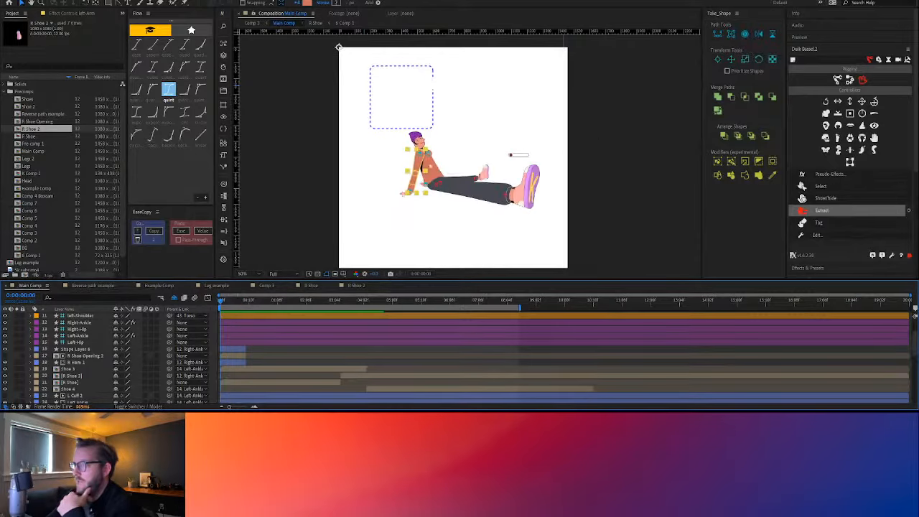
{"action": "left_click", "coordinate": [402, 97]}
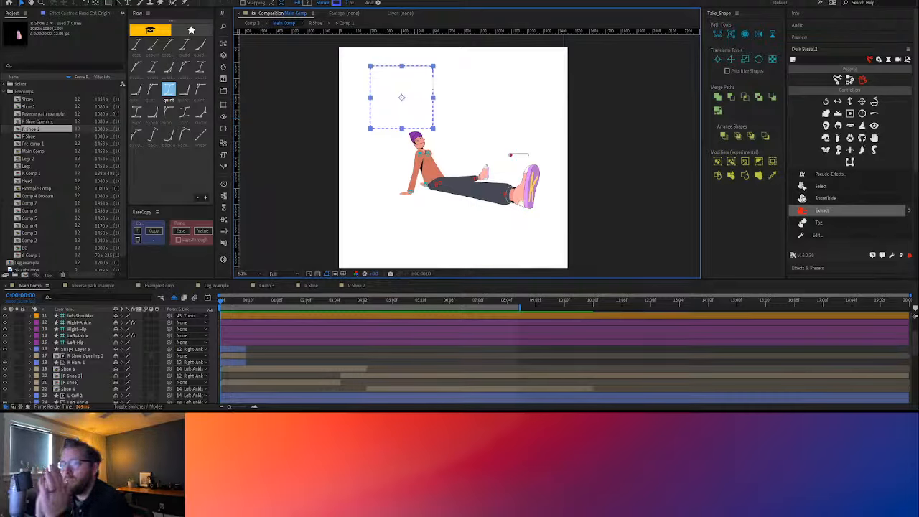
{"action": "left_click", "coordinate": [222, 287]}
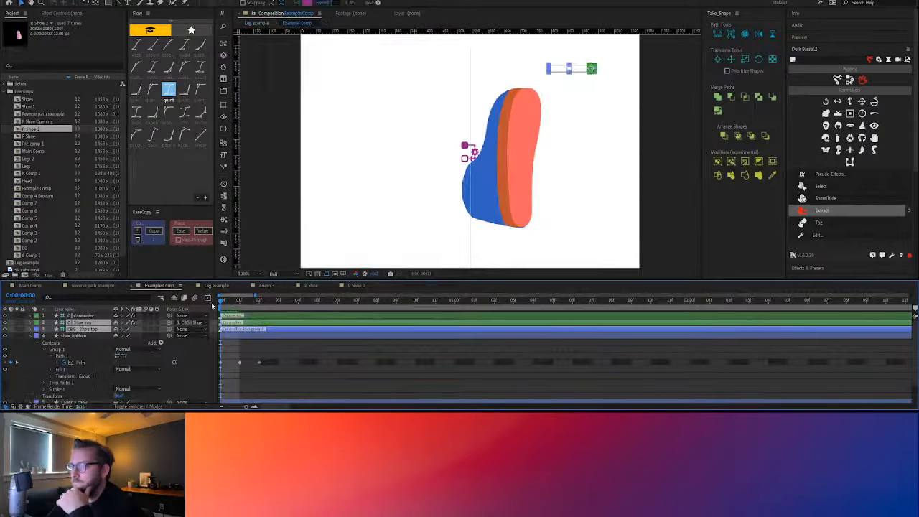
{"action": "left_click", "coordinate": [237, 307]}
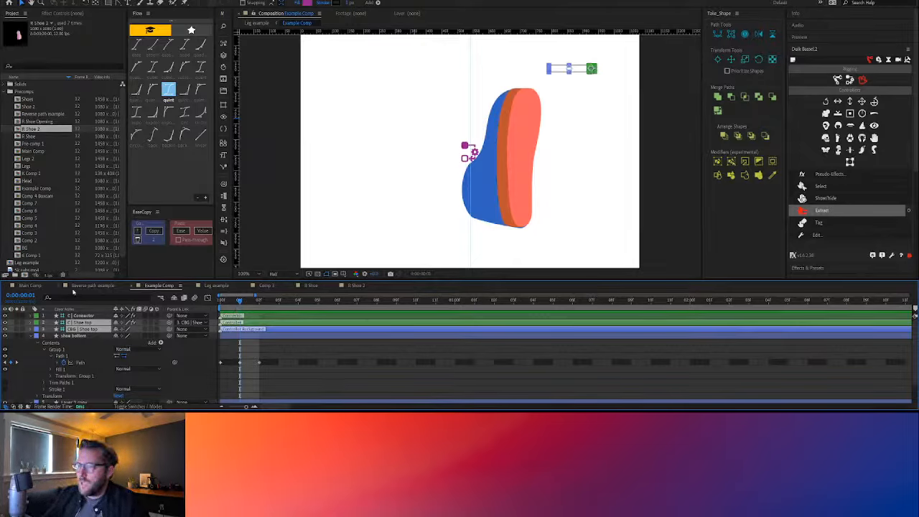
In Main Comp, reveal the Torso 4 layer's keyframes and scrub and play up to 0:00:01:05 to examine its Path animation
{"action": "left_click", "coordinate": [30, 285]}
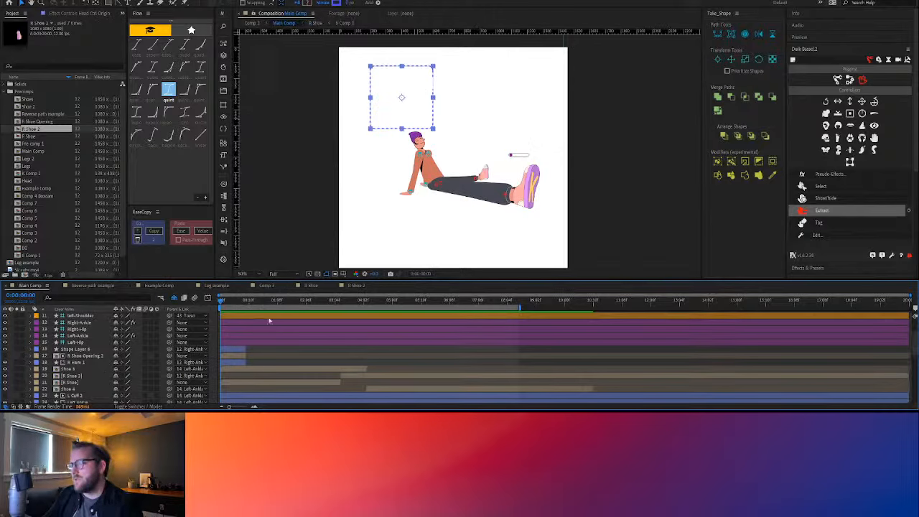
{"action": "scroll", "coordinate": [254, 324], "scroll_direction": "down", "scroll_amount": 10}
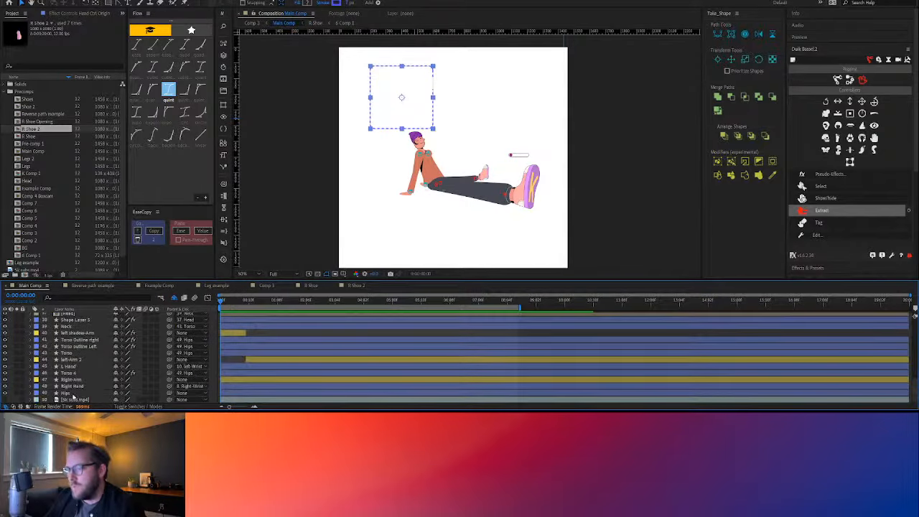
{"action": "left_click", "coordinate": [72, 373]}
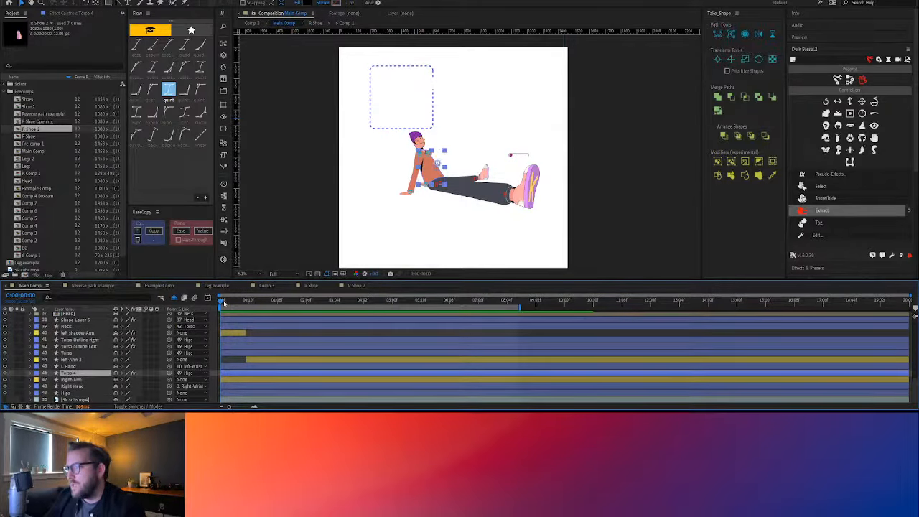
{"action": "key", "text": "u"}
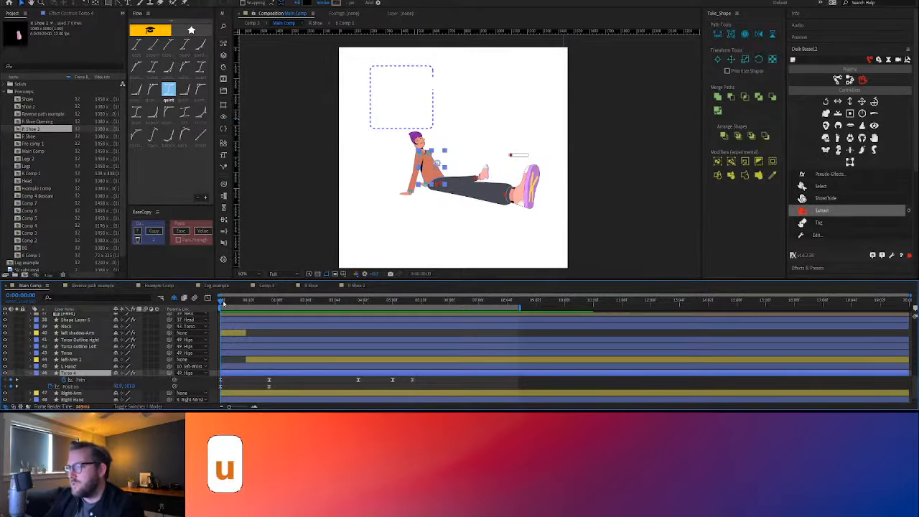
{"action": "left_click_drag", "start_coordinate": [223, 303], "coordinate": [270, 307]}
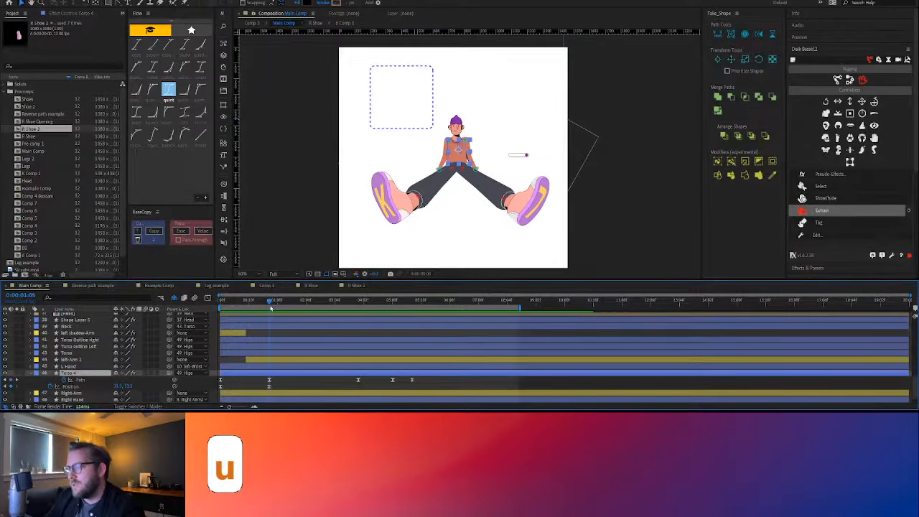
{"action": "left_click", "coordinate": [84, 380]}
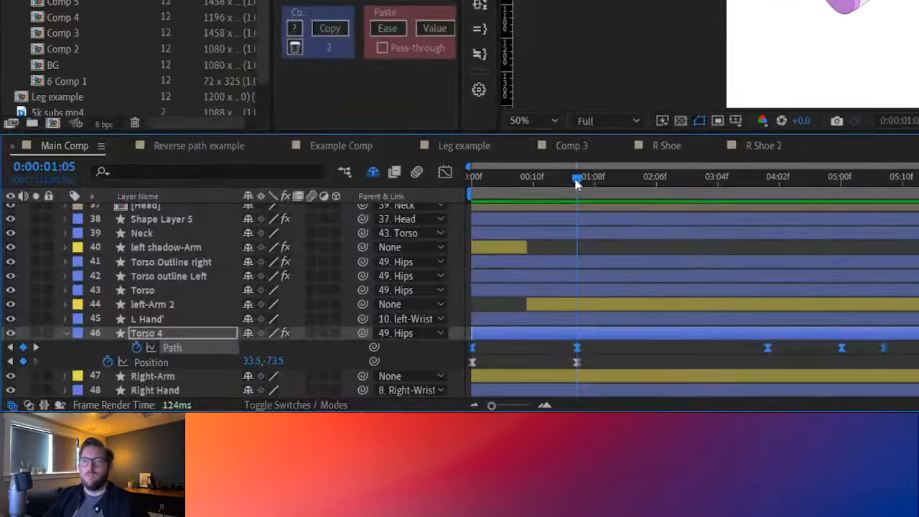
{"action": "left_click_drag", "start_coordinate": [270, 302], "coordinate": [241, 304]}
{"action": "left_click_drag", "start_coordinate": [515, 186], "coordinate": [578, 206]}
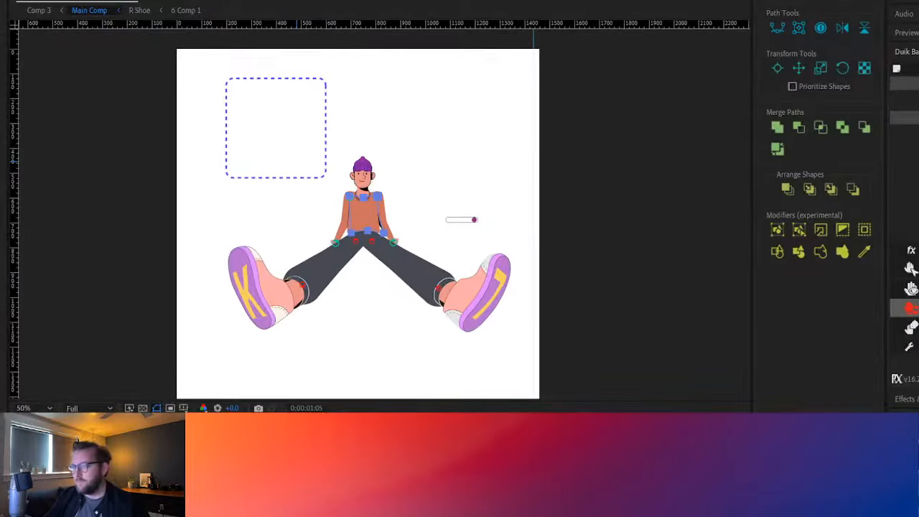
{"action": "key", "text": "space"}
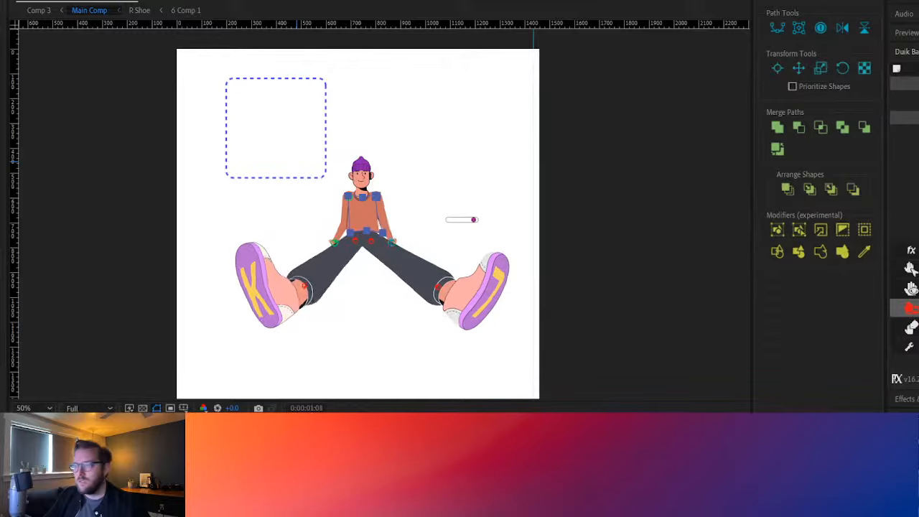
Open the character's Head precomp from Main Comp and examine the head rig and its controller
{"action": "key", "text": "ctrl+Up"}
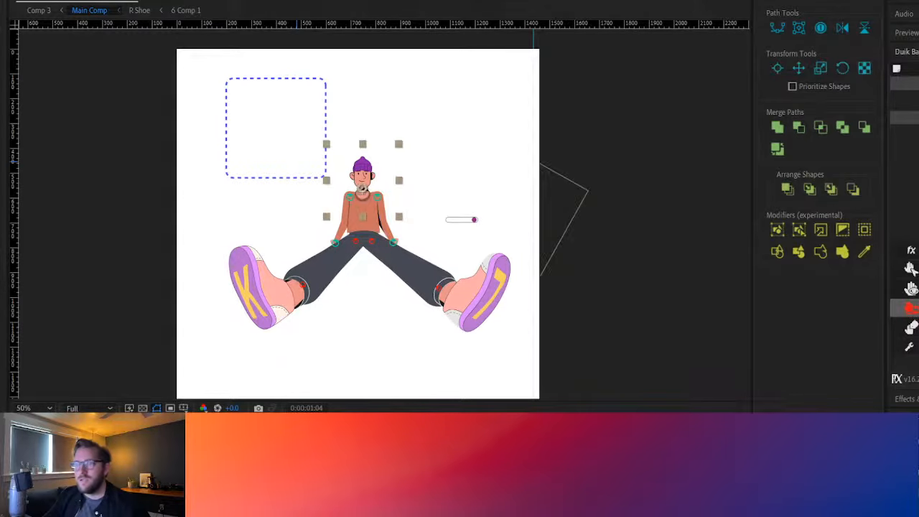
{"action": "double_click", "coordinate": [144, 466]}
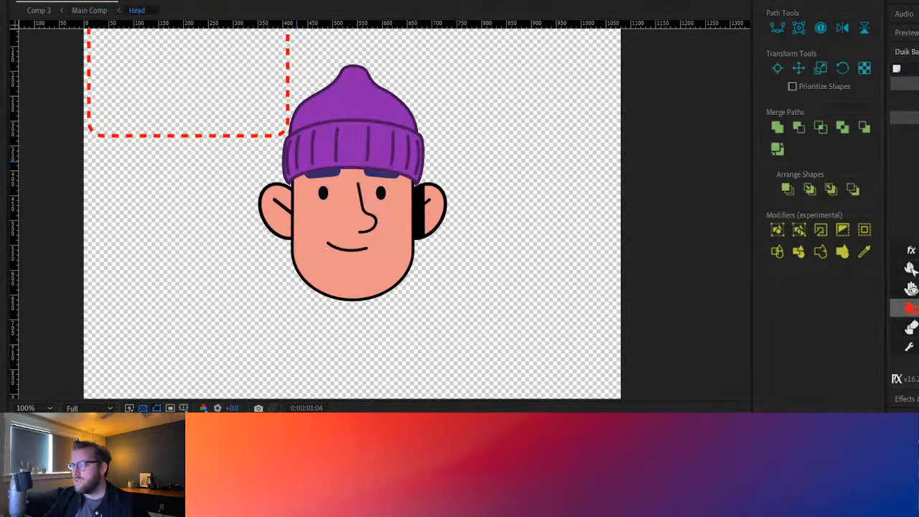
{"action": "scroll", "coordinate": [259, 235], "scroll_direction": "down", "scroll_amount": 1}
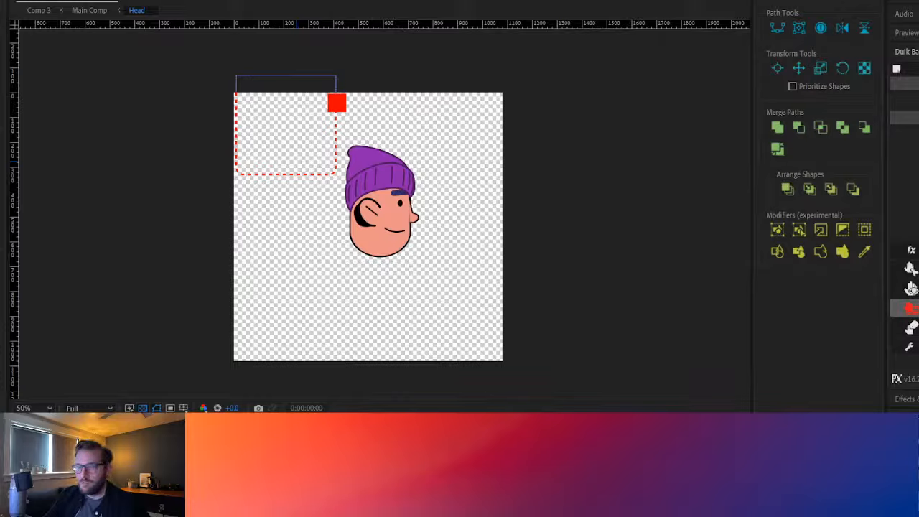
{"action": "key", "text": "Tab"}
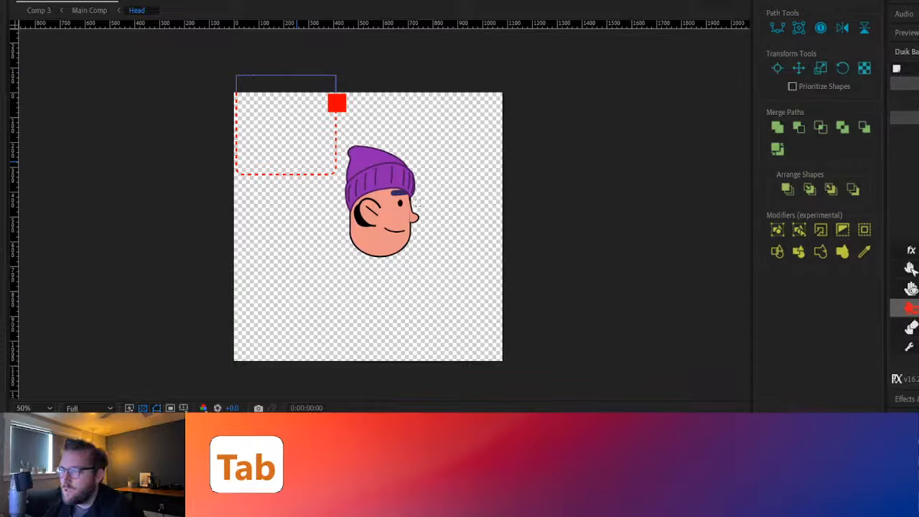
{"action": "left_click", "coordinate": [296, 162]}
{"action": "key", "text": "Tab"}
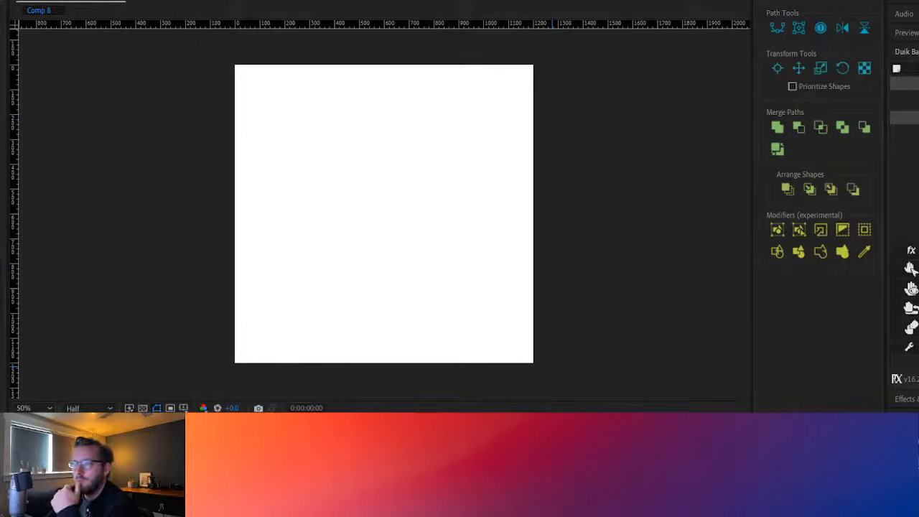
Create a new tapered Limber leg in Comp 8 and move its ankle controller upward to bend the knee
{"action": "left_click", "coordinate": [907, 51]}
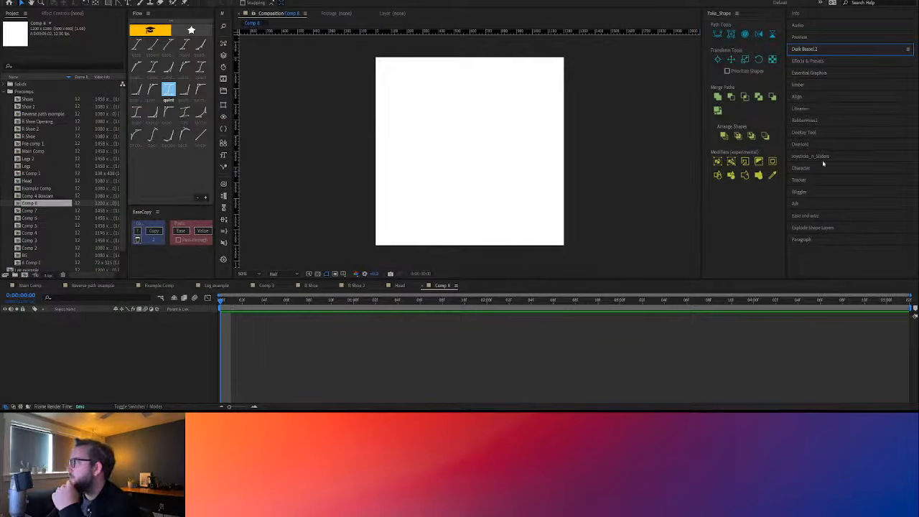
{"action": "left_click", "coordinate": [813, 86]}
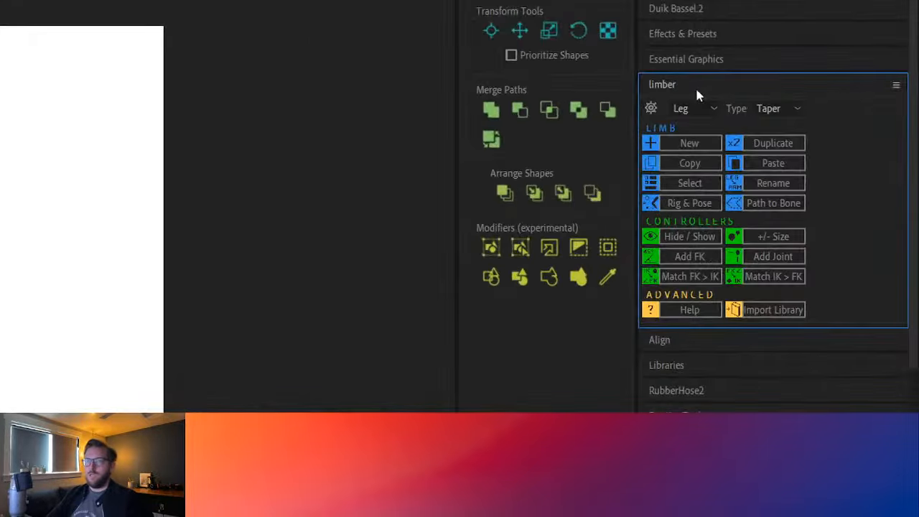
{"action": "left_click", "coordinate": [702, 146]}
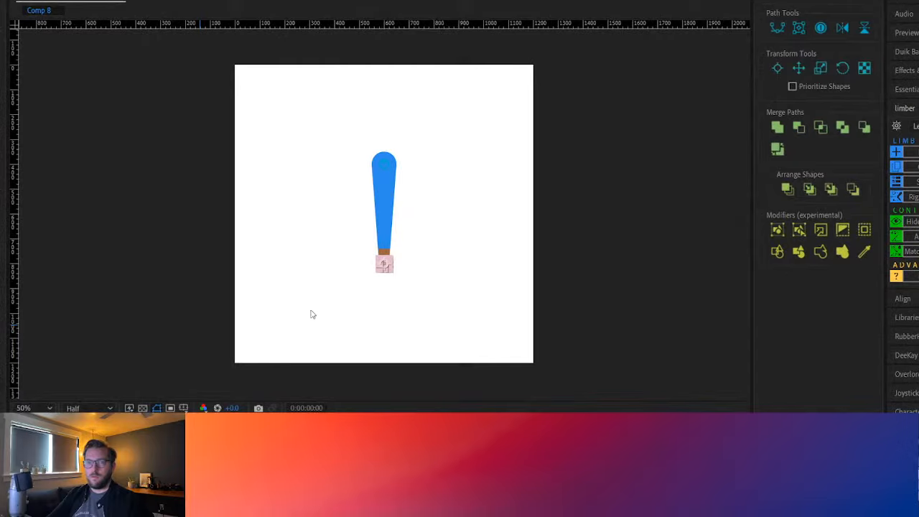
{"action": "mouse_move", "coordinate": [384, 264]}
{"action": "left_mouse_down"}
{"action": "mouse_move", "coordinate": [349, 256]}
{"action": "mouse_move", "coordinate": [348, 183]}
{"action": "mouse_move", "coordinate": [285, 211]}
{"action": "mouse_move", "coordinate": [324, 179]}
{"action": "mouse_move", "coordinate": [351, 236]}
{"action": "mouse_move", "coordinate": [378, 248]}
{"action": "mouse_move", "coordinate": [388, 203]}
{"action": "mouse_move", "coordinate": [429, 212]}
{"action": "mouse_move", "coordinate": [399, 225]}
{"action": "mouse_move", "coordinate": [383, 248]}
{"action": "left_mouse_up"}
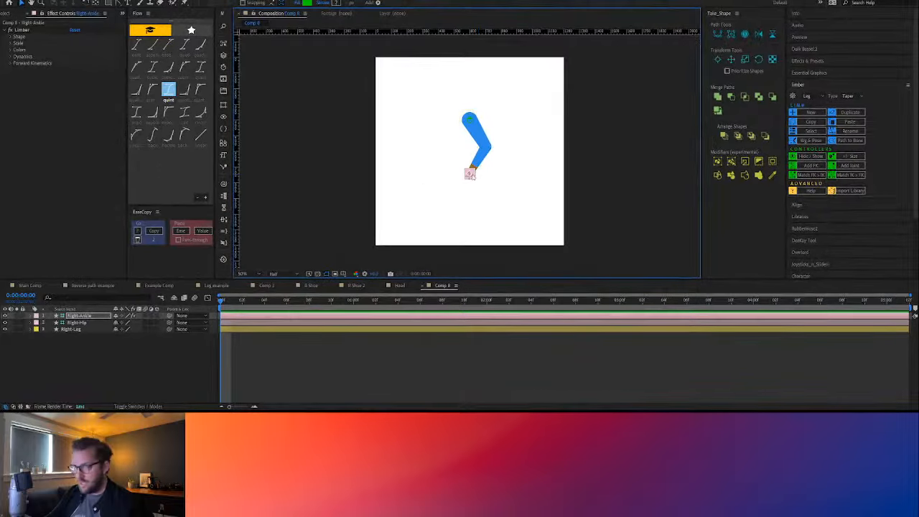
{"action": "left_click_drag", "start_coordinate": [471, 177], "coordinate": [467, 168]}
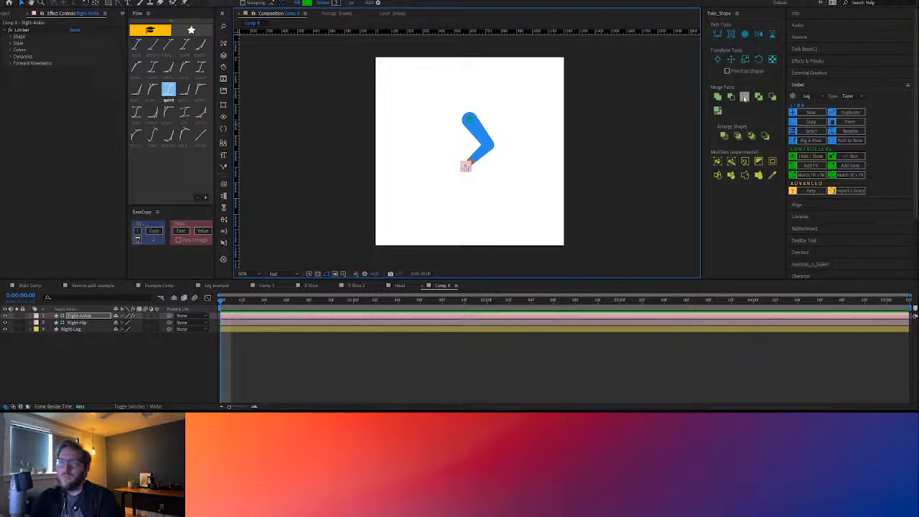
Draw a tall blue-outlined rectangle beside the leg on a new shape layer and move the rectangle closer to the leg
{"action": "left_click", "coordinate": [108, 3]}
{"action": "left_click", "coordinate": [300, 370]}
{"action": "mouse_move", "coordinate": [385, 127]}
{"action": "left_mouse_down"}
{"action": "mouse_move", "coordinate": [437, 205]}
{"action": "mouse_move", "coordinate": [453, 204]}
{"action": "left_mouse_up"}
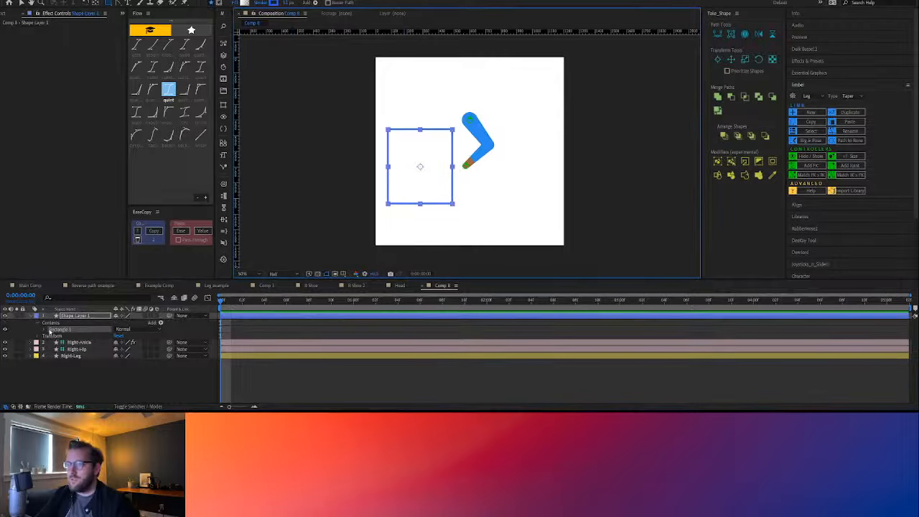
{"action": "key", "text": "v"}
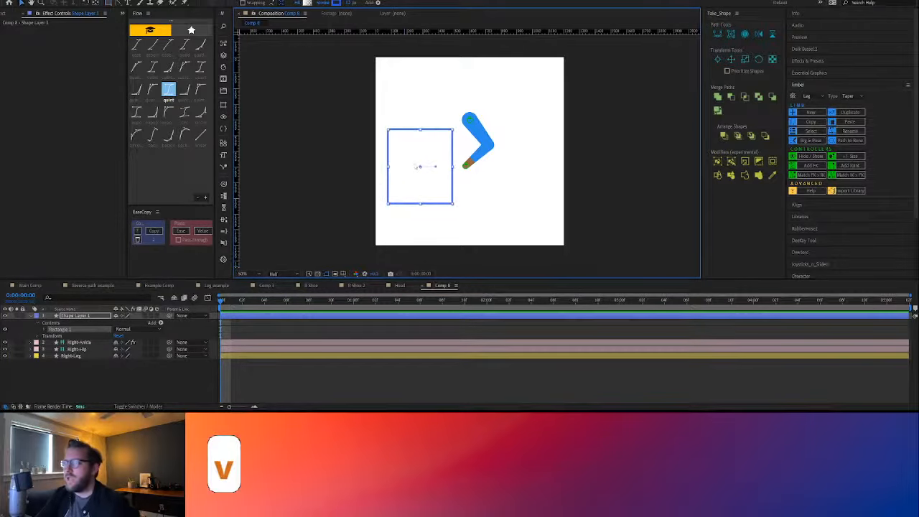
{"action": "mouse_move", "coordinate": [416, 166]}
{"action": "left_mouse_down"}
{"action": "mouse_move", "coordinate": [429, 158]}
{"action": "mouse_move", "coordinate": [421, 148]}
{"action": "left_mouse_up"}
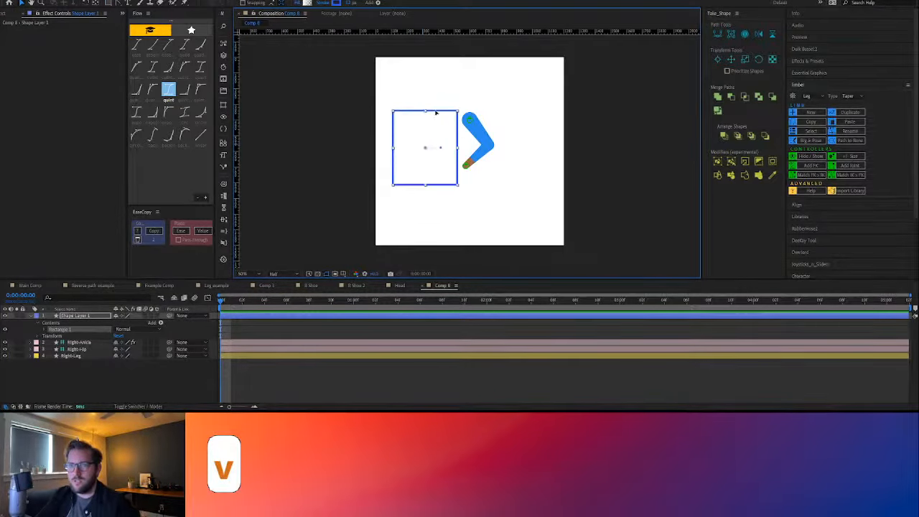
{"action": "left_click_drag", "start_coordinate": [436, 113], "coordinate": [440, 104]}
Reposition the whole Shape Layer 1, then move only the Rectangle 1 group within it so it overlaps the leg
{"action": "left_click", "coordinate": [81, 316]}
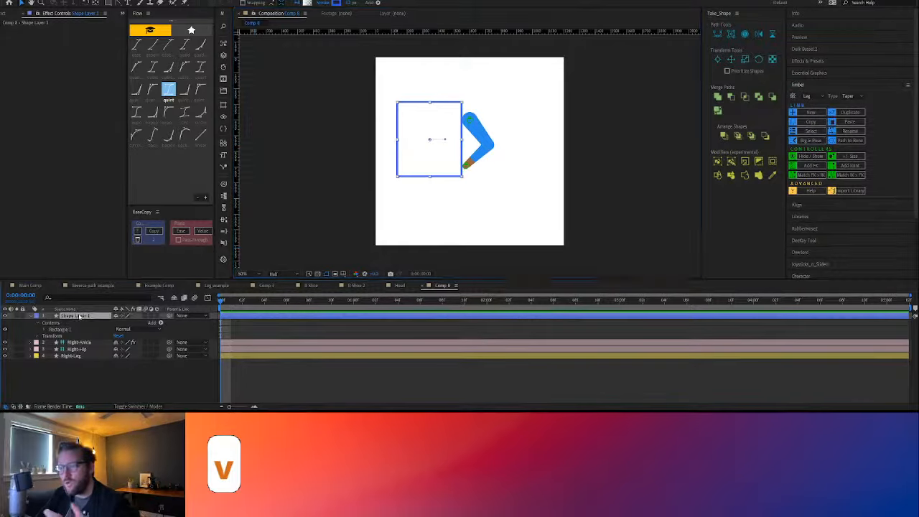
{"action": "left_click_drag", "start_coordinate": [403, 145], "coordinate": [423, 155]}
{"action": "key", "text": "ctrl+z"}
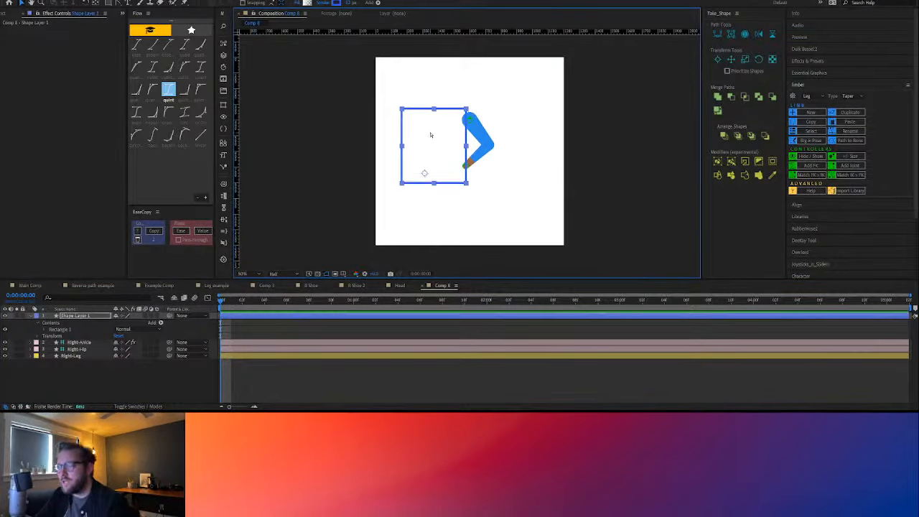
{"action": "double_click", "coordinate": [432, 136]}
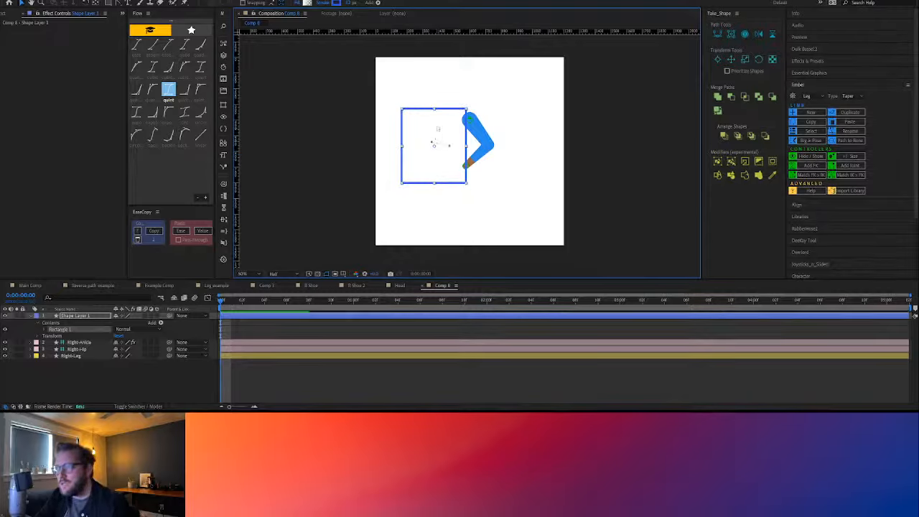
{"action": "mouse_move", "coordinate": [447, 144]}
{"action": "left_mouse_down"}
{"action": "mouse_move", "coordinate": [449, 165]}
{"action": "mouse_move", "coordinate": [451, 155]}
{"action": "left_mouse_up"}
Set the horizontal position in Rectangle 1's own group transform to about -219, then collapse and deselect Shape Layer 1
{"action": "left_click", "coordinate": [40, 323]}
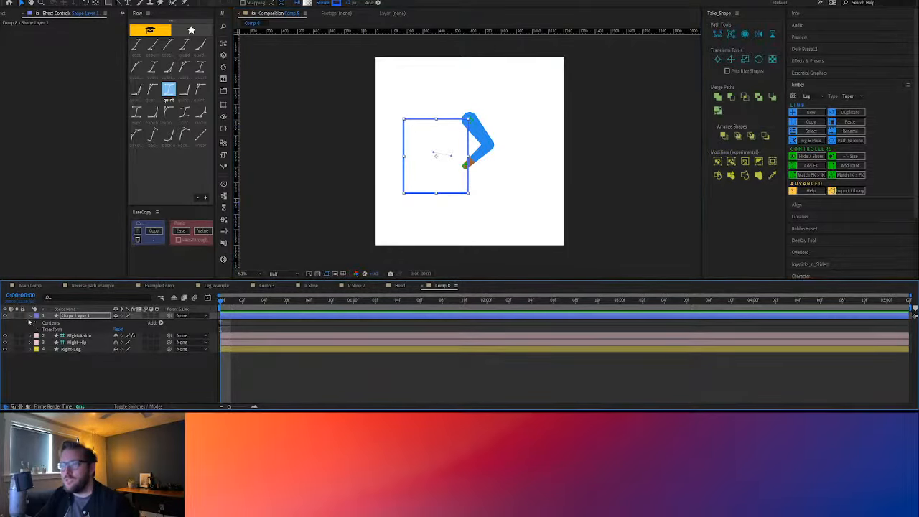
{"action": "left_click", "coordinate": [31, 316]}
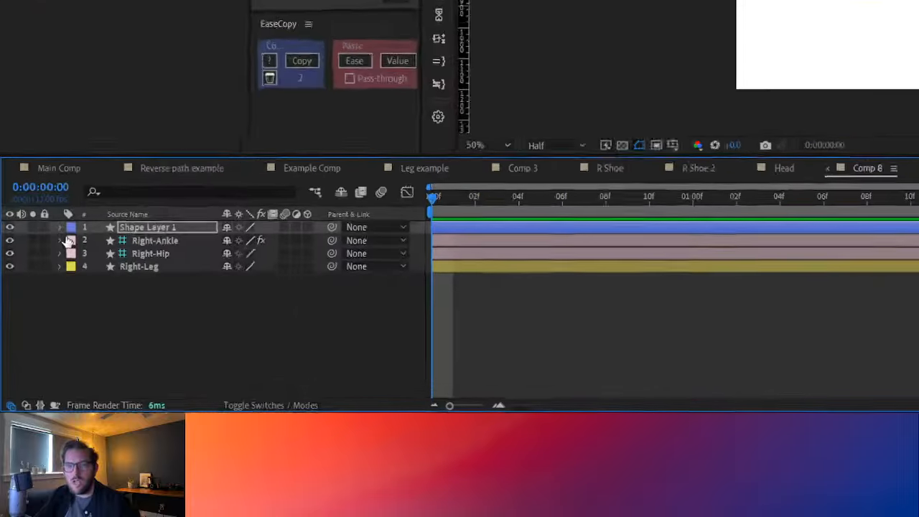
{"action": "left_click", "coordinate": [30, 317]}
{"action": "left_click", "coordinate": [80, 226]}
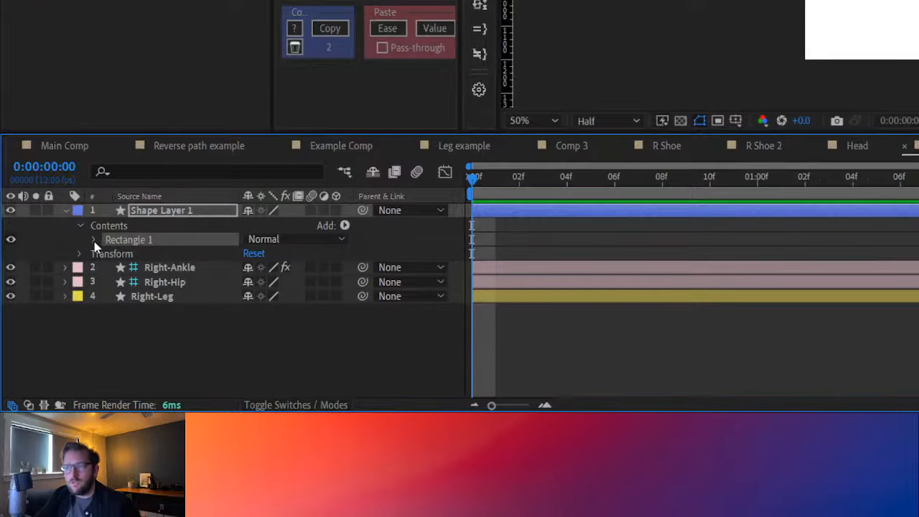
{"action": "left_click", "coordinate": [95, 240]}
{"action": "left_click", "coordinate": [154, 297]}
{"action": "left_click", "coordinate": [107, 297]}
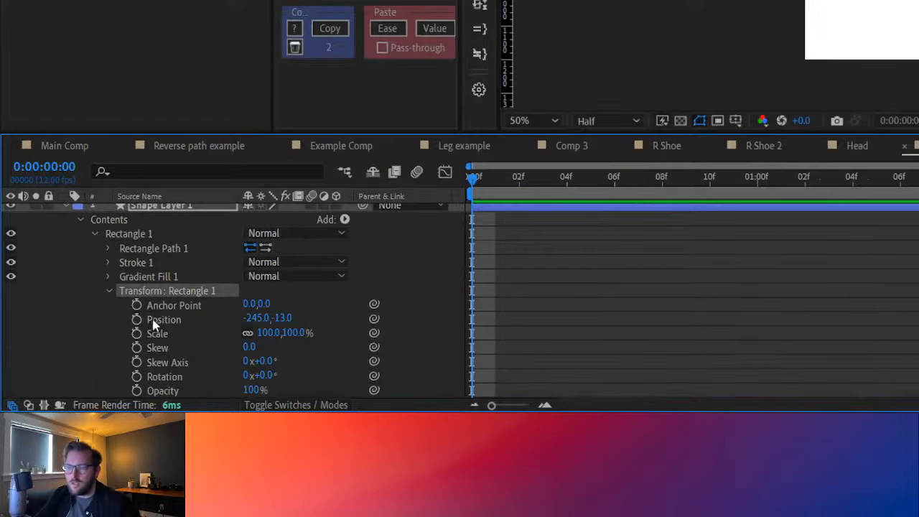
{"action": "left_click", "coordinate": [165, 320]}
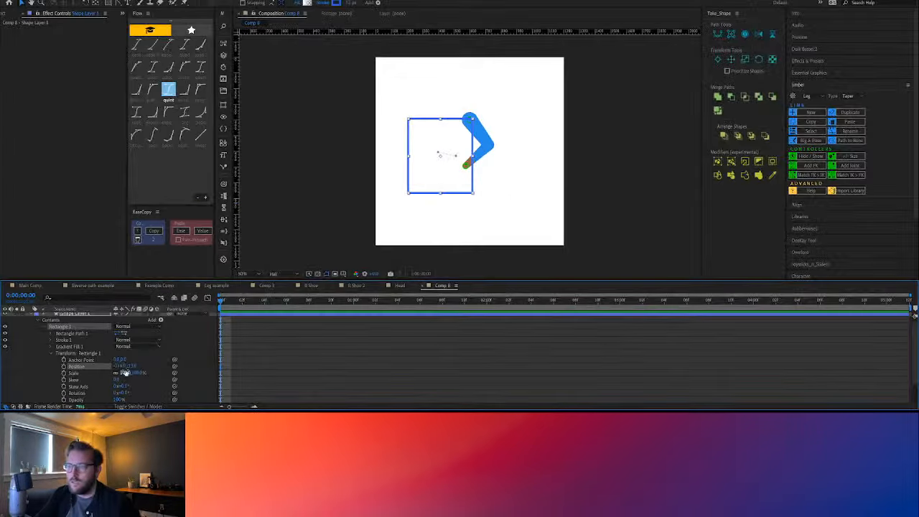
{"action": "left_click_drag", "start_coordinate": [122, 368], "coordinate": [120, 368]}
{"action": "left_click", "coordinate": [72, 316]}
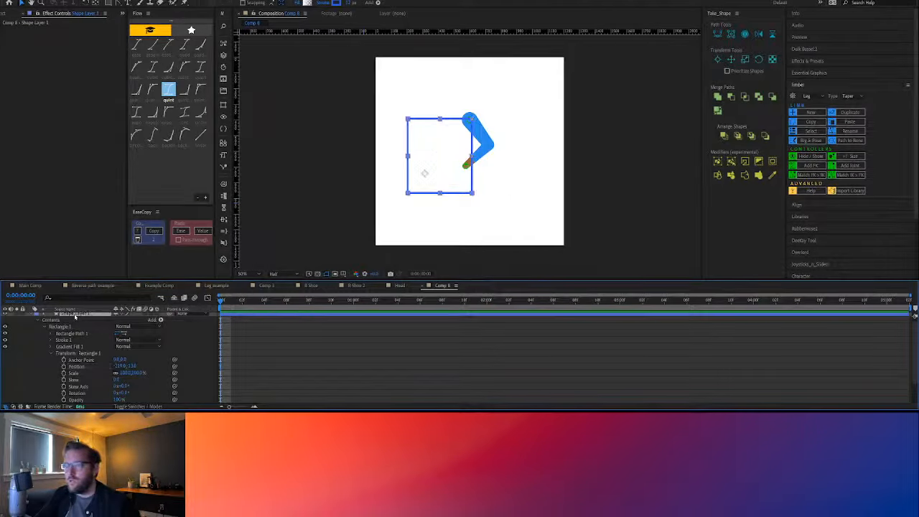
{"action": "left_click", "coordinate": [31, 316]}
{"action": "left_click", "coordinate": [129, 353]}
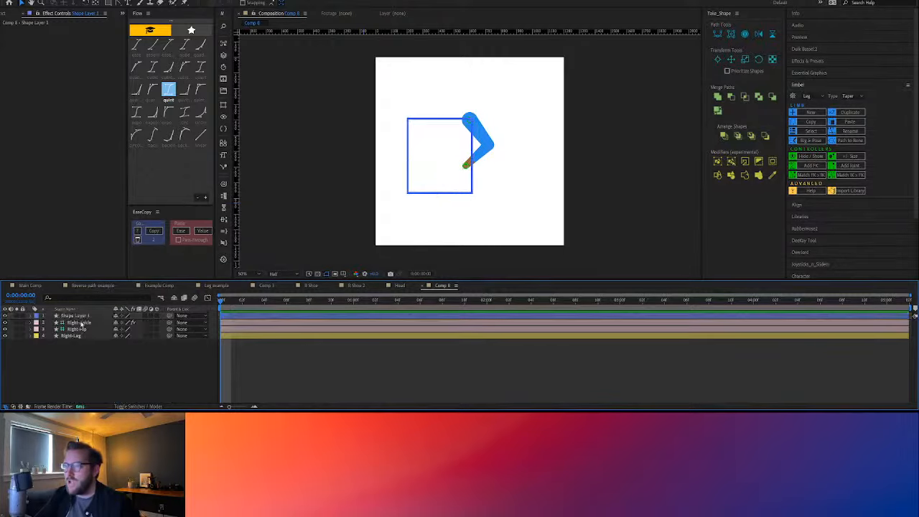
Select the rectangle, add a Position keyframe with Take_Shape while Prioritize Shapes is off, and set the layer's horizontal position to about 337
{"action": "left_click", "coordinate": [79, 317]}
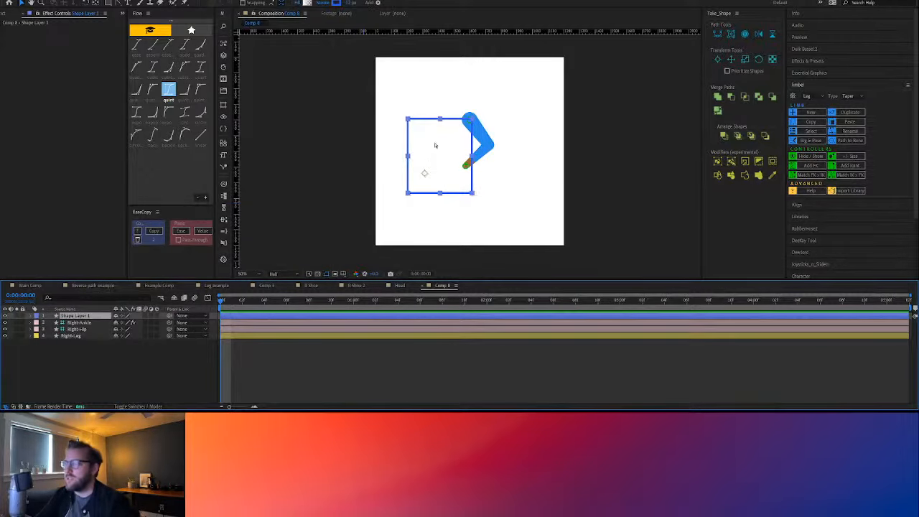
{"action": "double_click", "coordinate": [436, 147]}
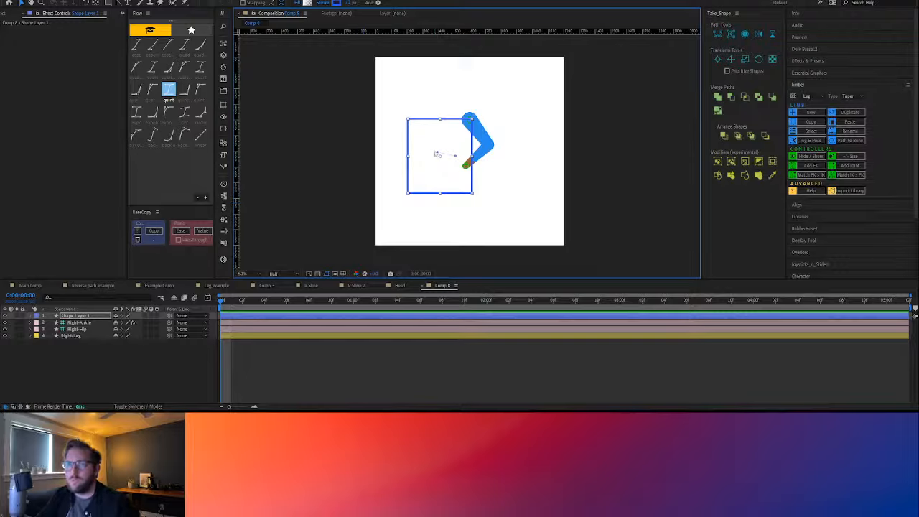
{"action": "left_click", "coordinate": [730, 59]}
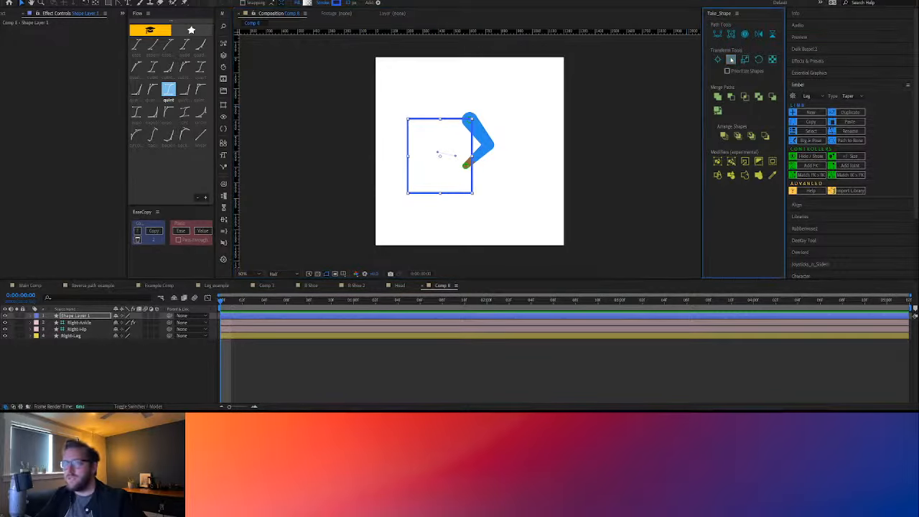
{"action": "key", "text": "u"}
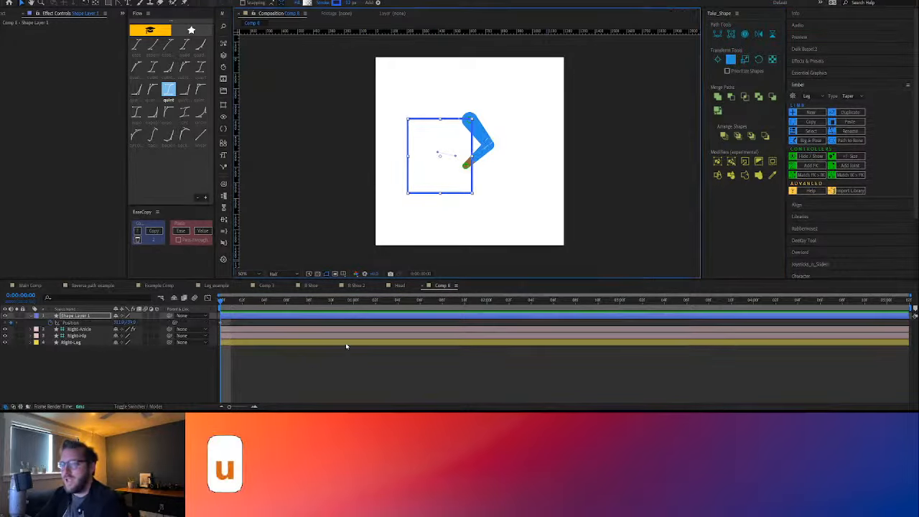
{"action": "left_click", "coordinate": [73, 323]}
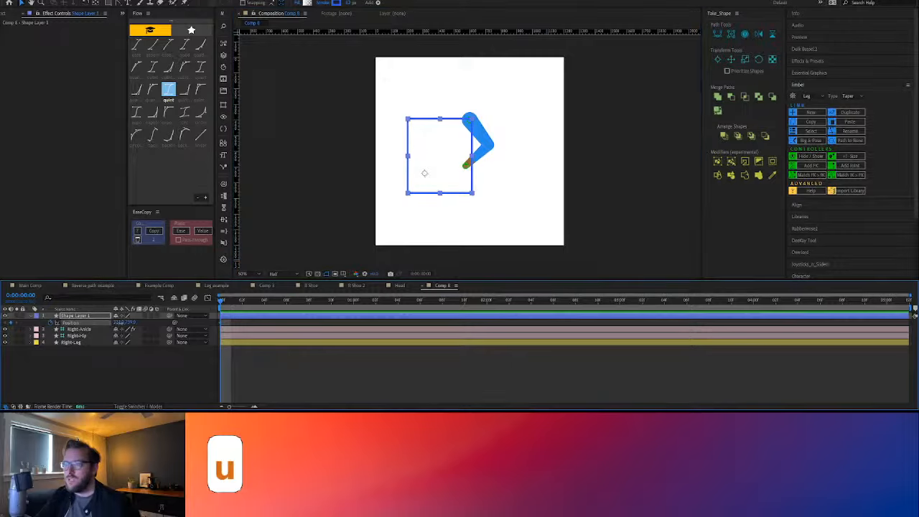
{"action": "left_click_drag", "start_coordinate": [124, 323], "coordinate": [130, 327]}
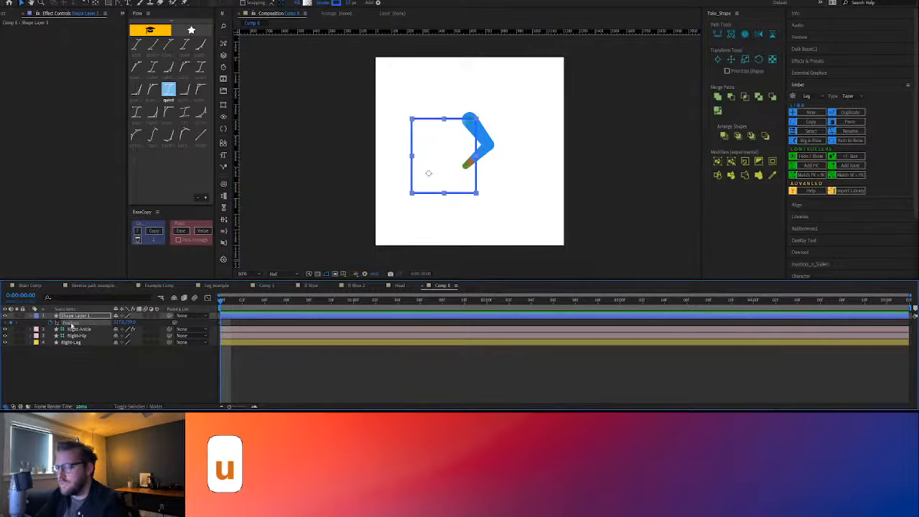
Remove the layer-level Position keyframe from Shape Layer 1 and display the layer's Position property
{"action": "key", "text": "u"}
{"action": "key", "text": "u"}
{"action": "key", "text": "p"}
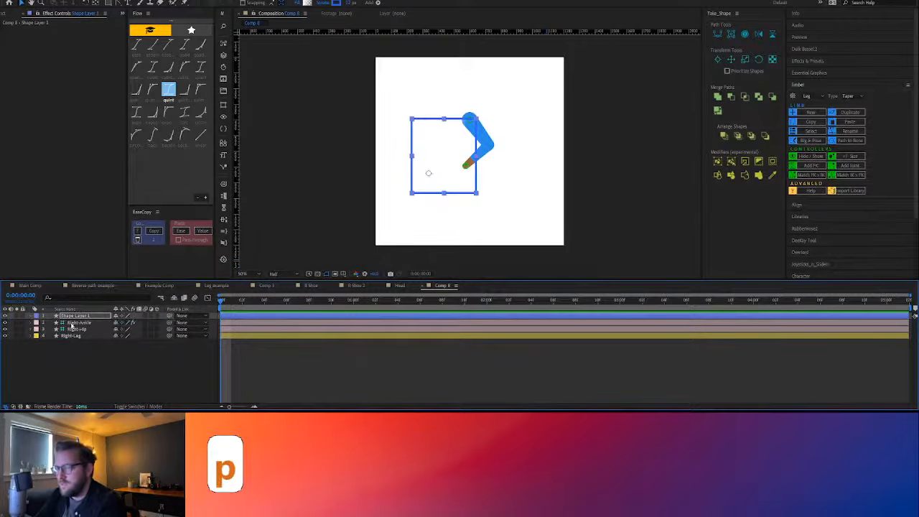
{"action": "key", "text": "p"}
{"action": "key", "text": "p"}
{"action": "key", "text": "p"}
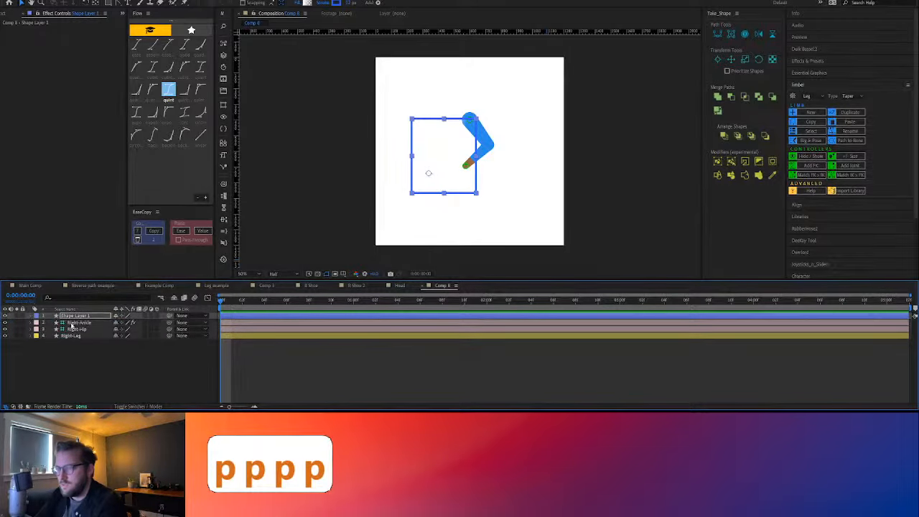
{"action": "key", "text": "p"}
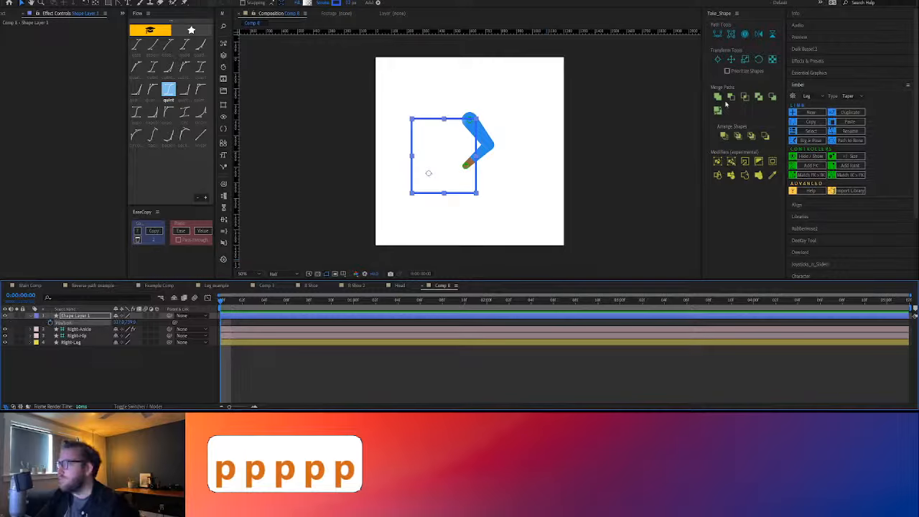
Enable Prioritize Shapes, add a Position keyframe to Rectangle 1's group transform, and set its horizontal position to about -261
{"action": "left_click", "coordinate": [727, 71]}
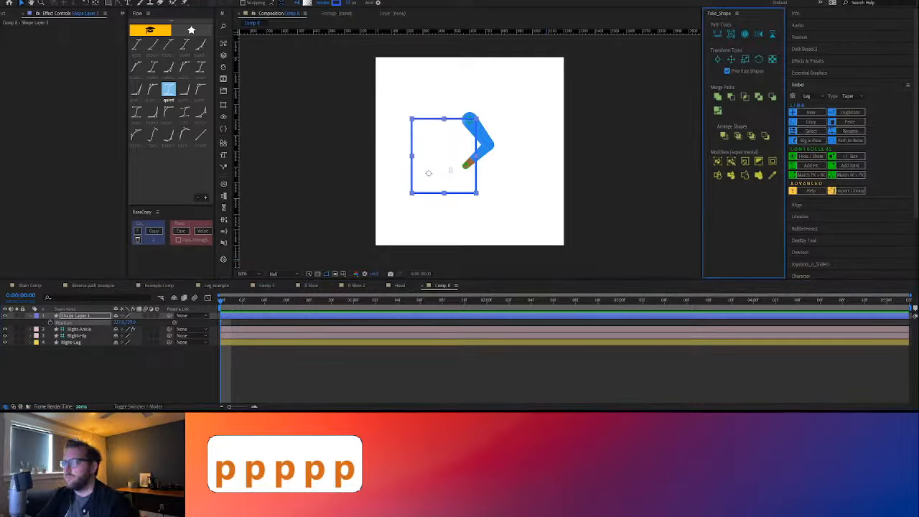
{"action": "left_click", "coordinate": [442, 153]}
{"action": "left_click", "coordinate": [730, 59]}
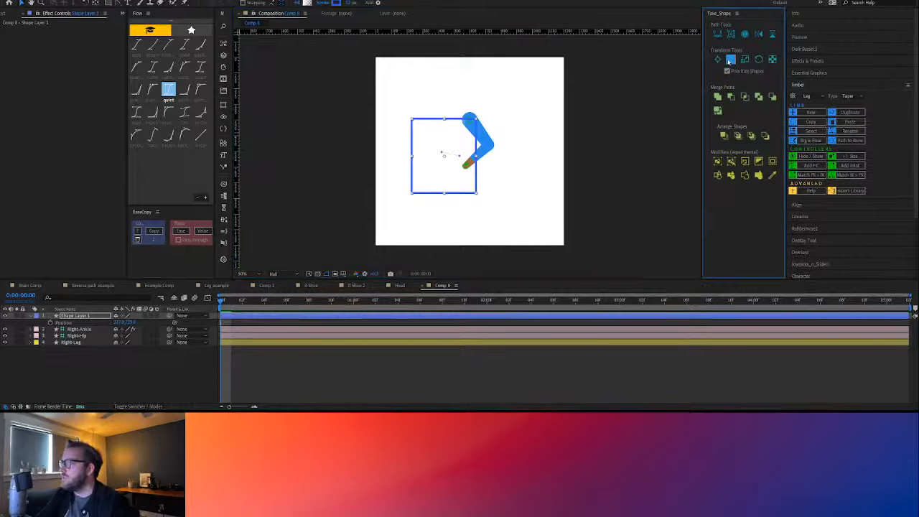
{"action": "key", "text": "u"}
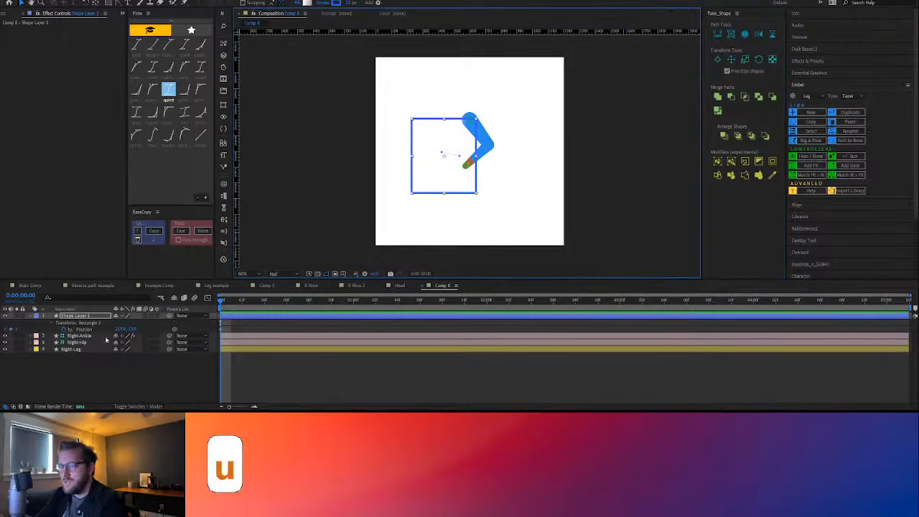
{"action": "mouse_move", "coordinate": [118, 329]}
{"action": "left_mouse_down"}
{"action": "mouse_move", "coordinate": [109, 329]}
{"action": "mouse_move", "coordinate": [133, 329]}
{"action": "mouse_move", "coordinate": [114, 329]}
{"action": "left_mouse_up"}
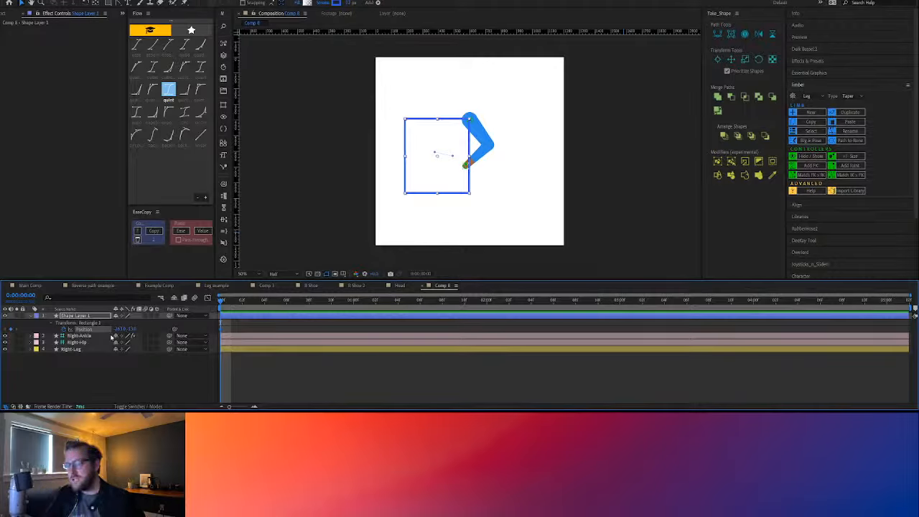
{"action": "key", "text": "u"}
{"action": "key", "text": "u"}
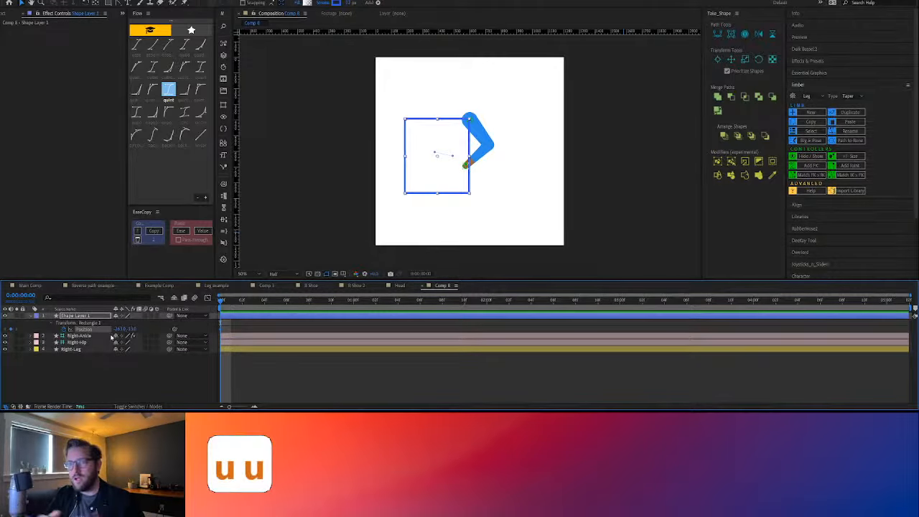